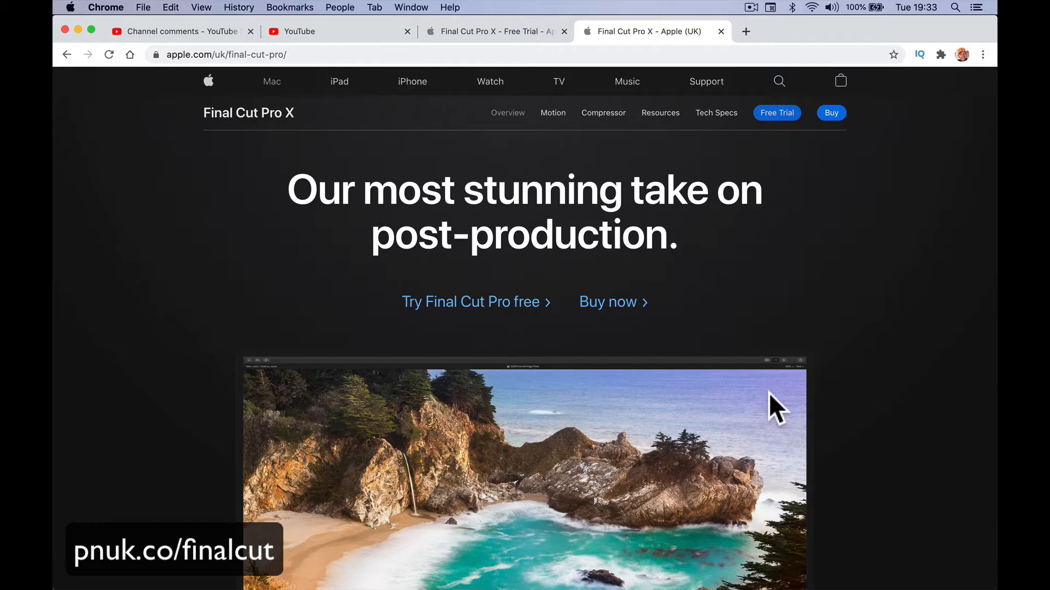
# Step: Look over the Final Cut Pro X overview page and open its Mac App Store purchase page
pyautogui.press('super+2')
pyautogui.press('super+4')
pyautogui.scroll(-15, 653, 165)
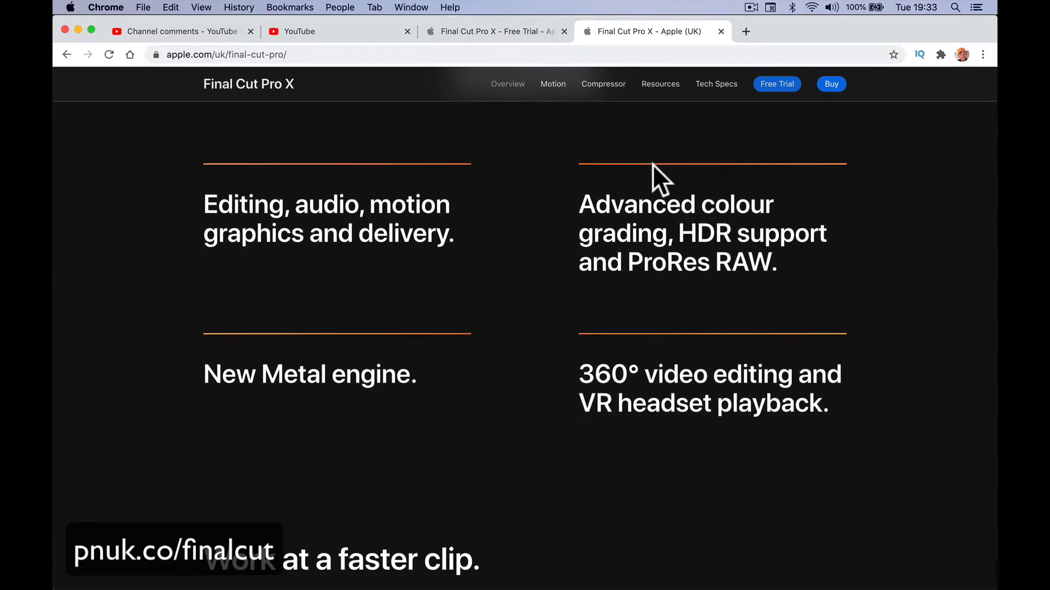
pyautogui.scroll(-2, 652, 165)
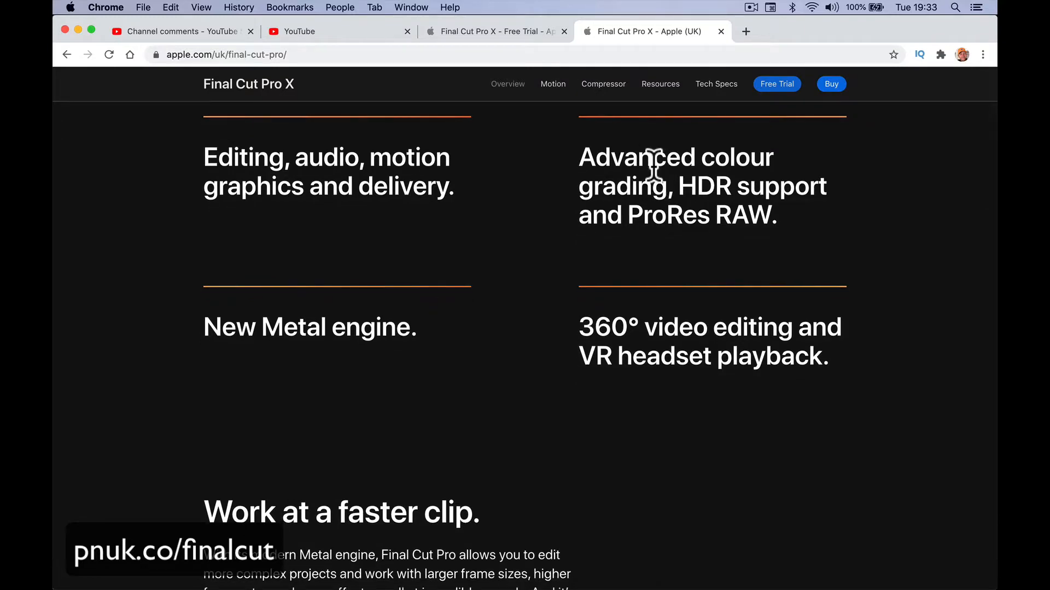
pyautogui.scroll(12, 653, 164)
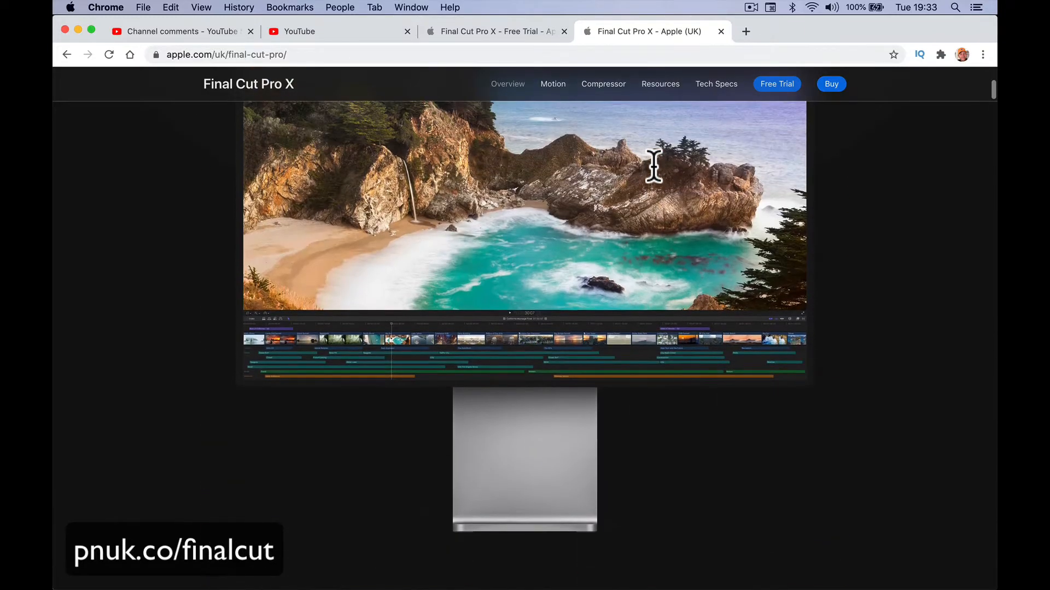
pyautogui.scroll(4, 652, 164)
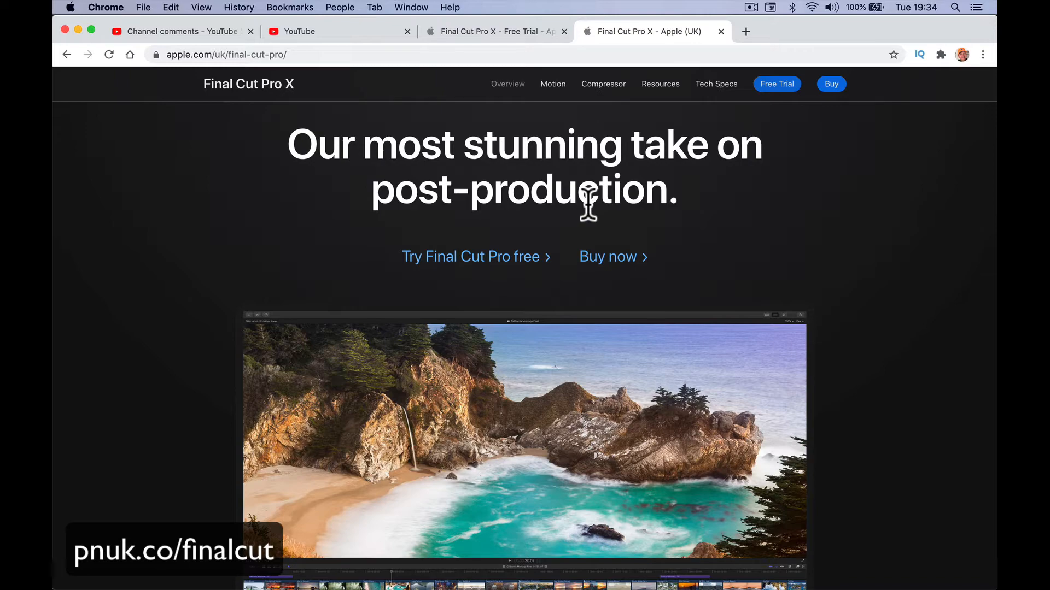
pyautogui.scroll(-10, 587, 204)
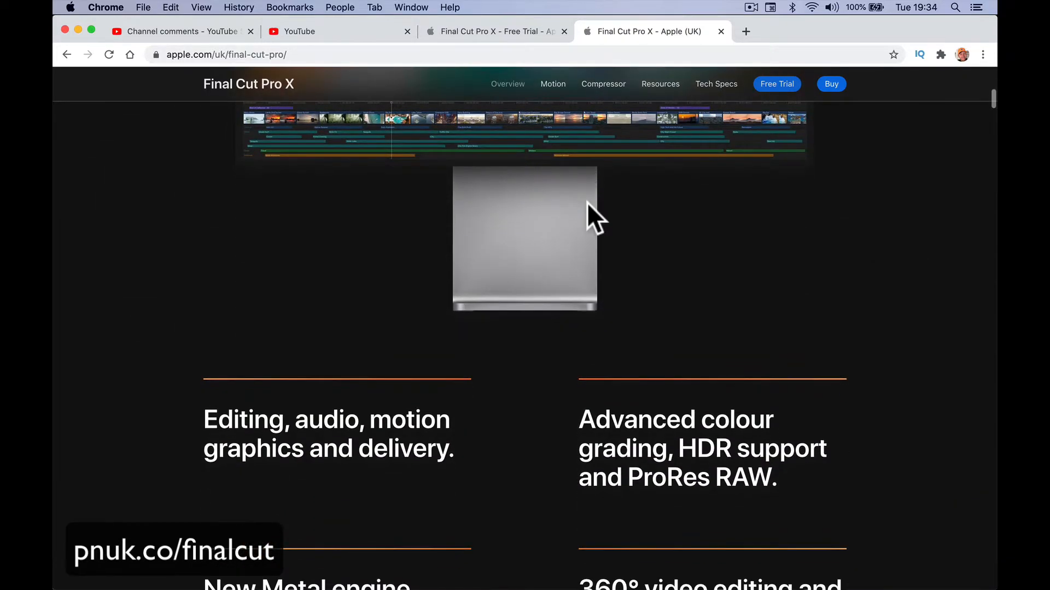
pyautogui.scroll(15, 591, 213)
pyautogui.click(831, 121)
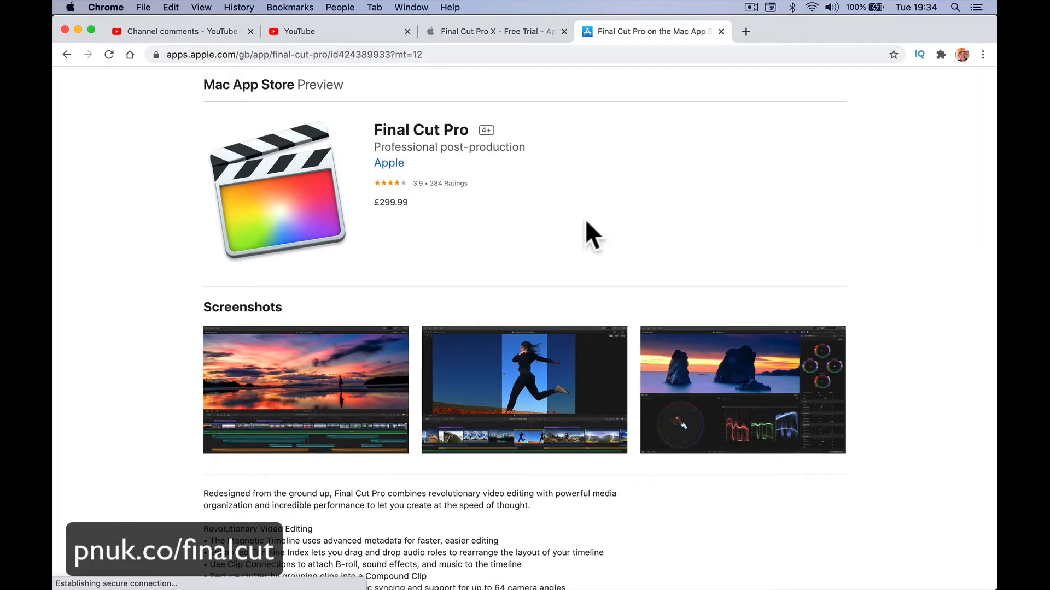
pyautogui.click(580, 168)
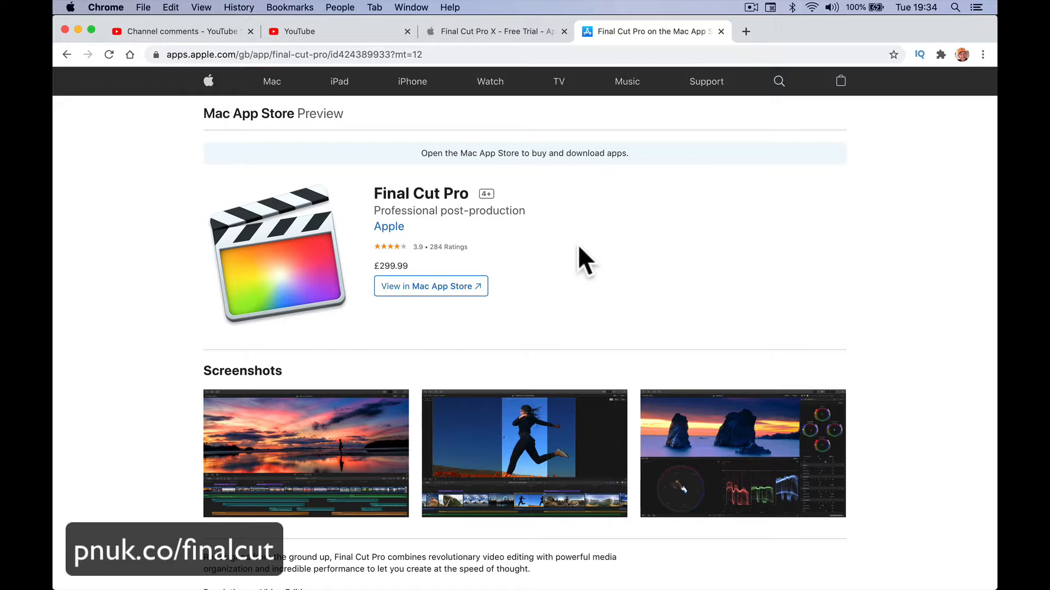
# Step: Return to the Final Cut Pro X free trial page and load the address pnuk.co/finalcut there
pyautogui.click(514, 31)
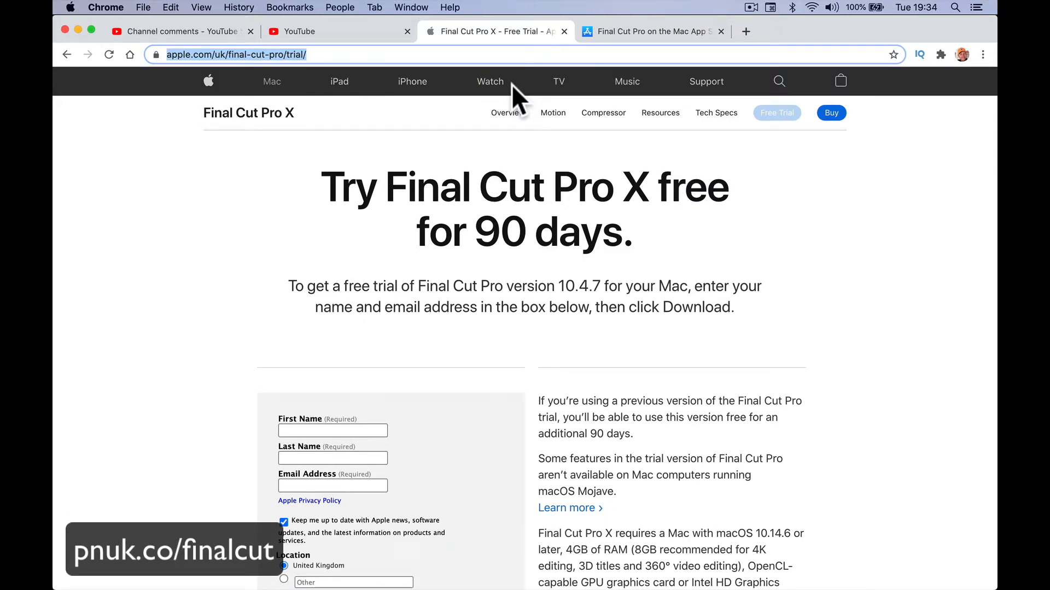
pyautogui.write('pnuk.cop/')
pyautogui.press('BackSpace')
pyautogui.press('BackSpace')
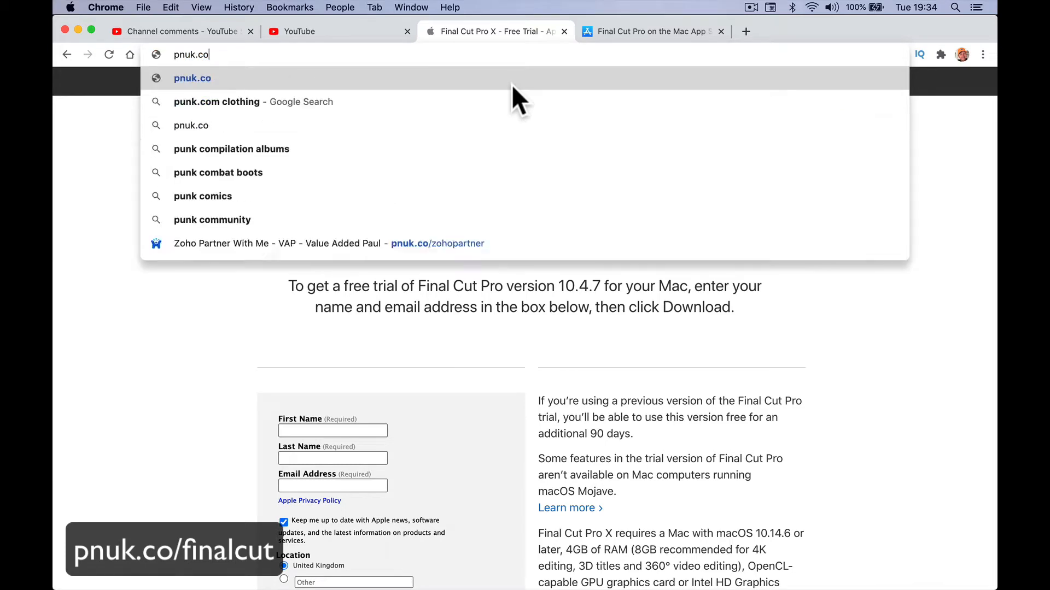
pyautogui.write('/final')
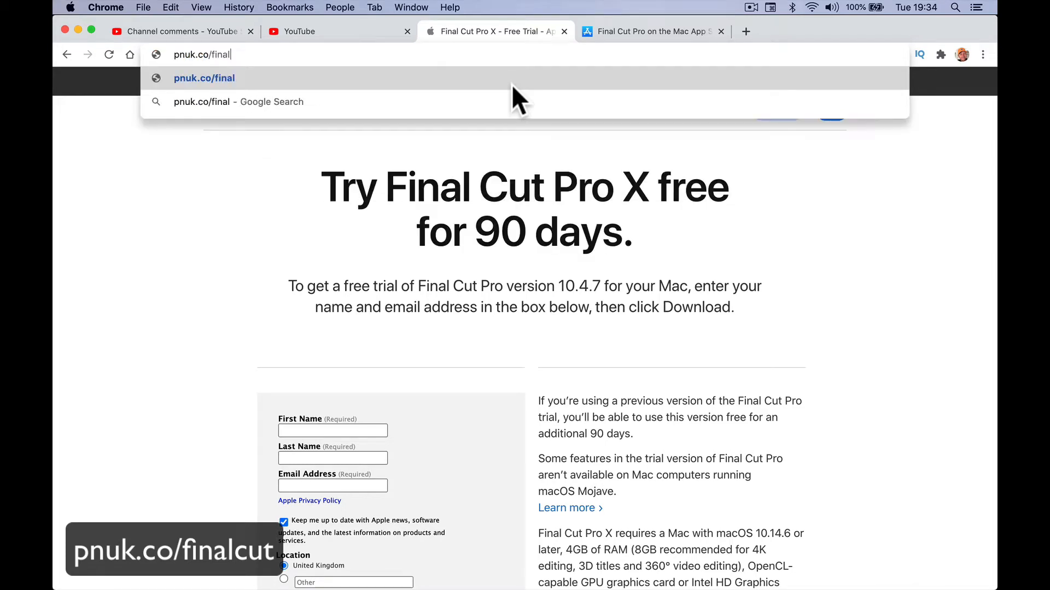
pyautogui.write('cut')
pyautogui.press('Return')
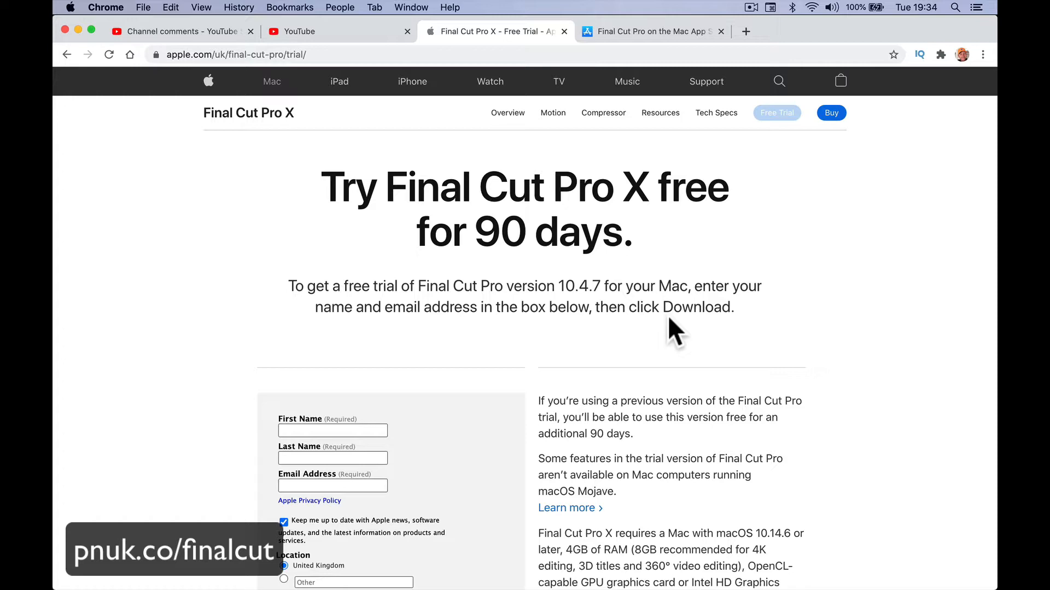
# Step: Examine the 90-day free trial page, including its address, download form and system requirements
pyautogui.scroll(-3, 669, 318)
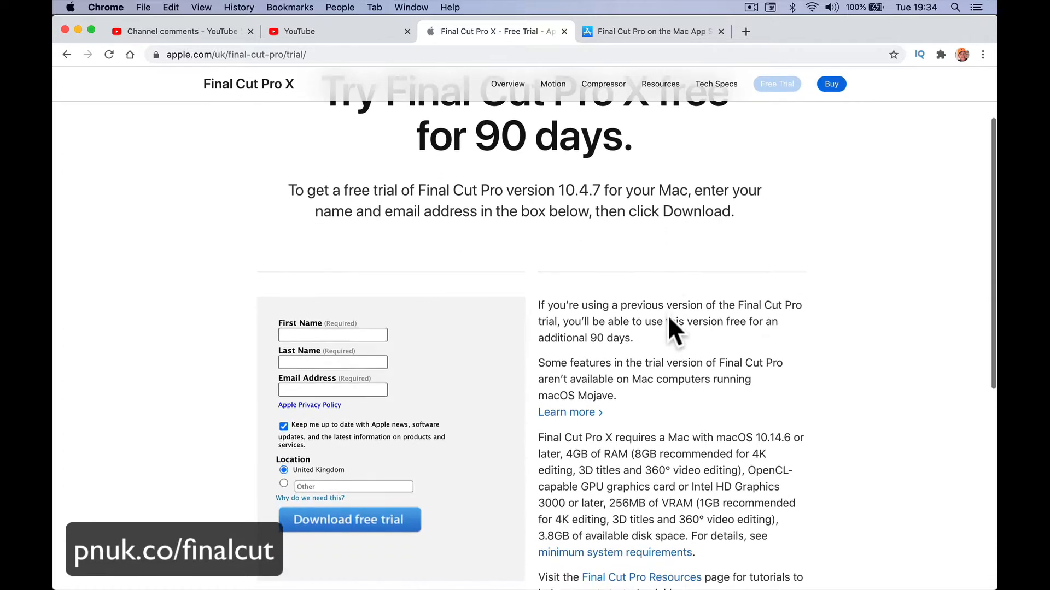
pyautogui.scroll(3, 668, 318)
pyautogui.click(305, 55)
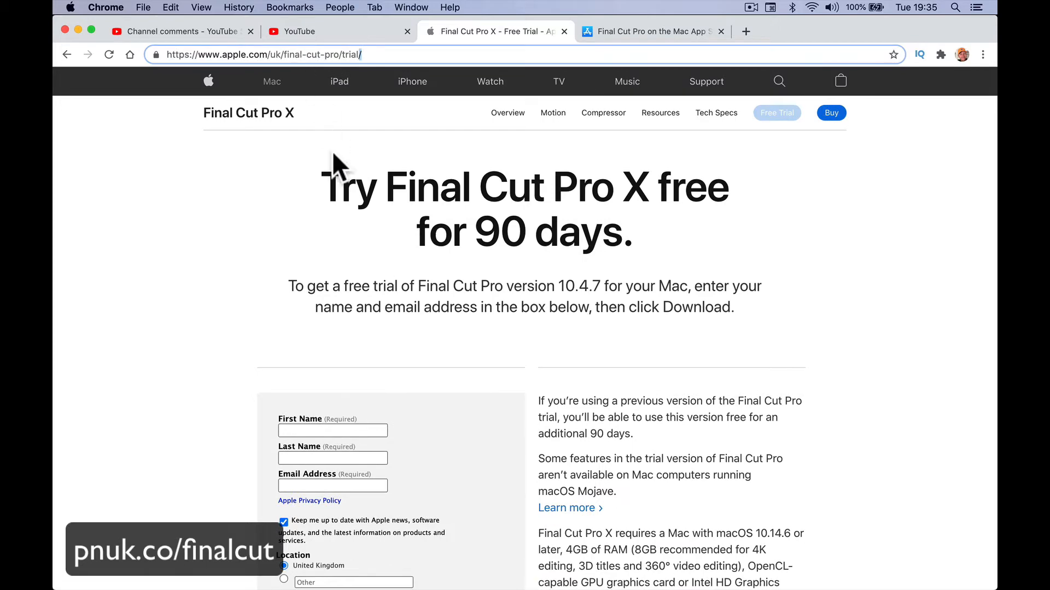
pyautogui.scroll(-5, 368, 258)
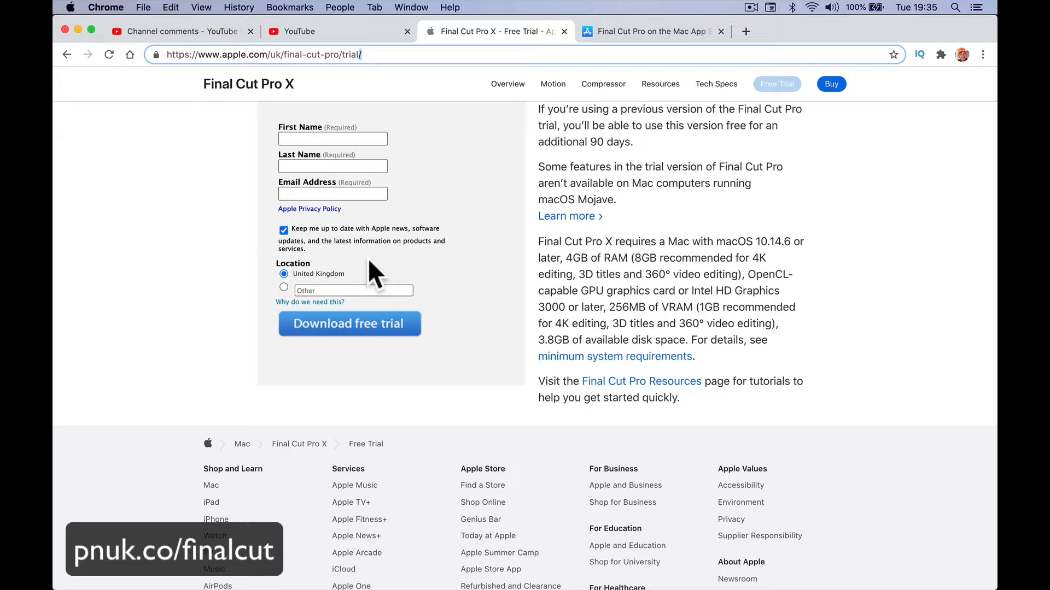
pyautogui.scroll(5, 368, 258)
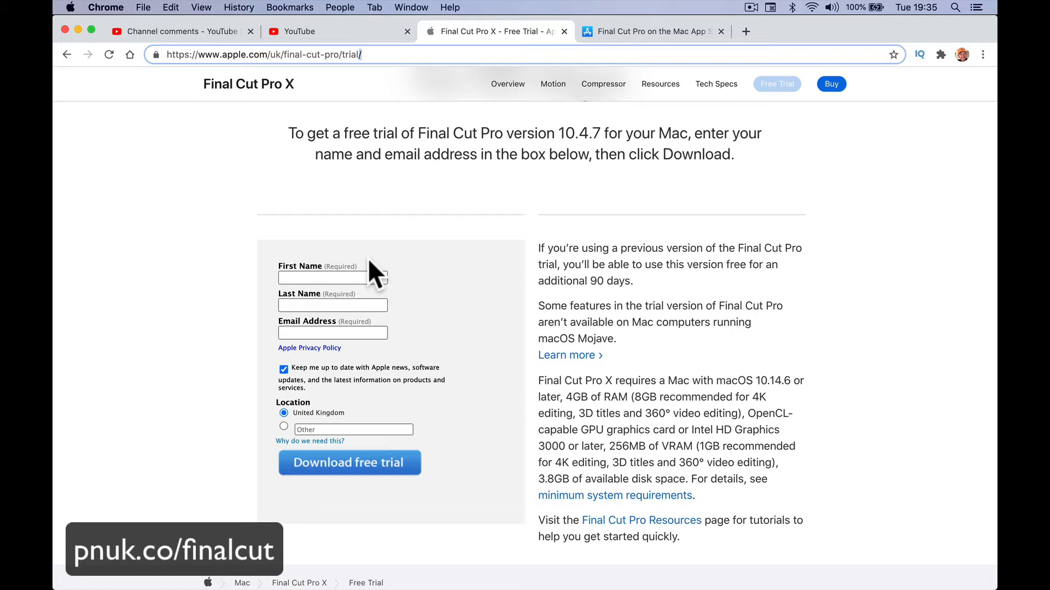
pyautogui.scroll(5, 369, 258)
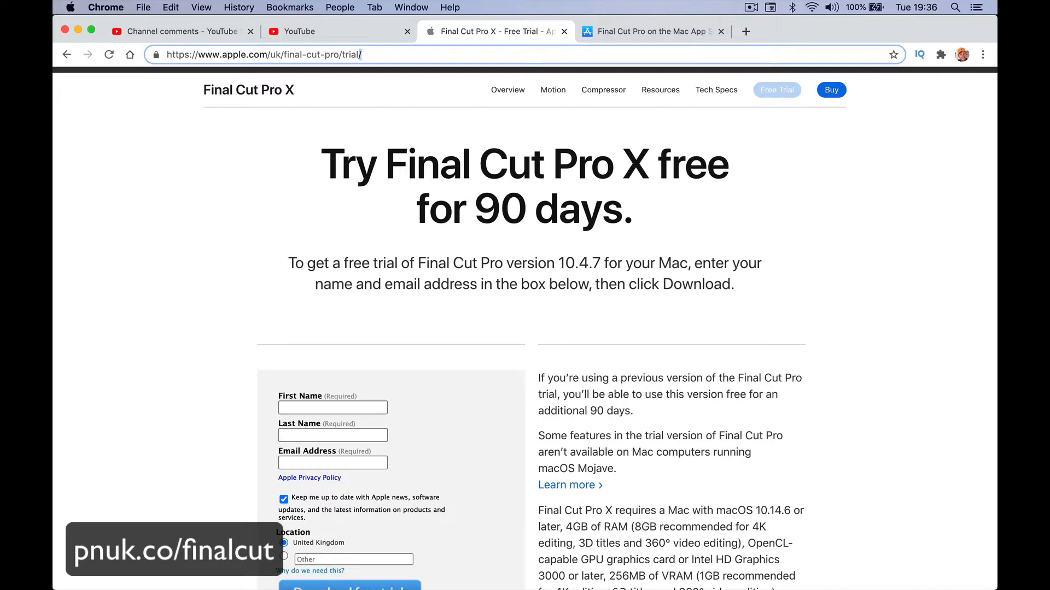
# Step: Switch to Final Cut Pro and show the beginning of the Youtube Block Is Real timeline
pyautogui.moveTo(677, 568)
pyautogui.click(628, 576)
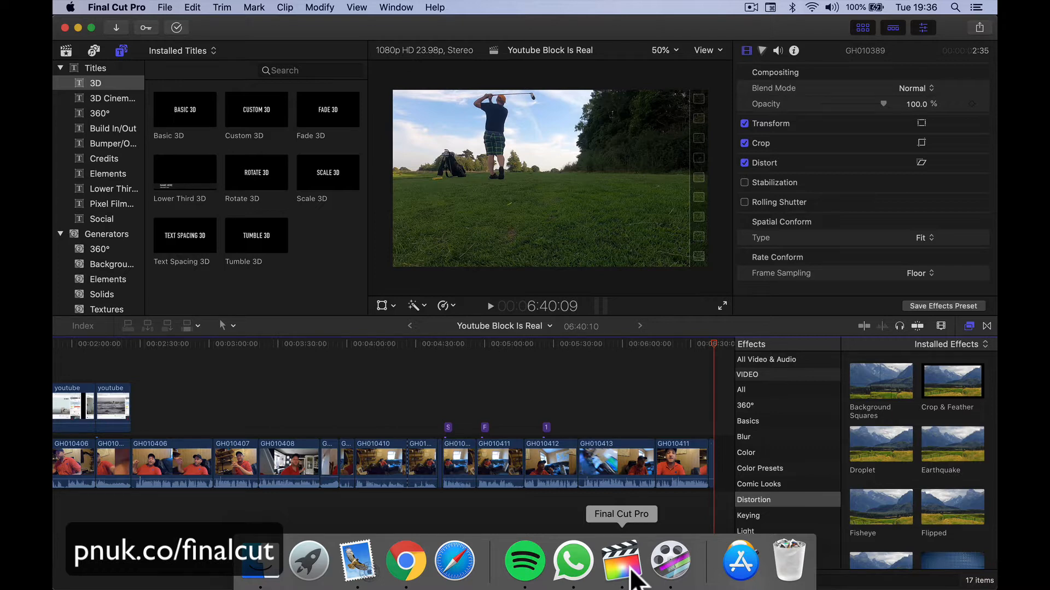
pyautogui.hscroll(-10, 363, 435)
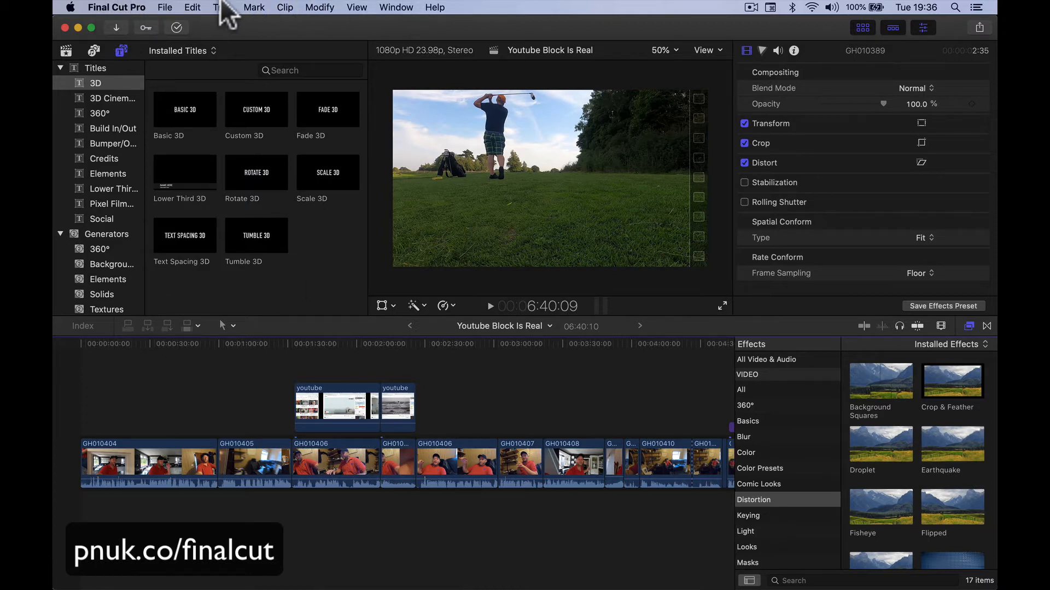
# Step: Look at the Media Import window and the Background Tasks list, closing each one
pyautogui.click(116, 28)
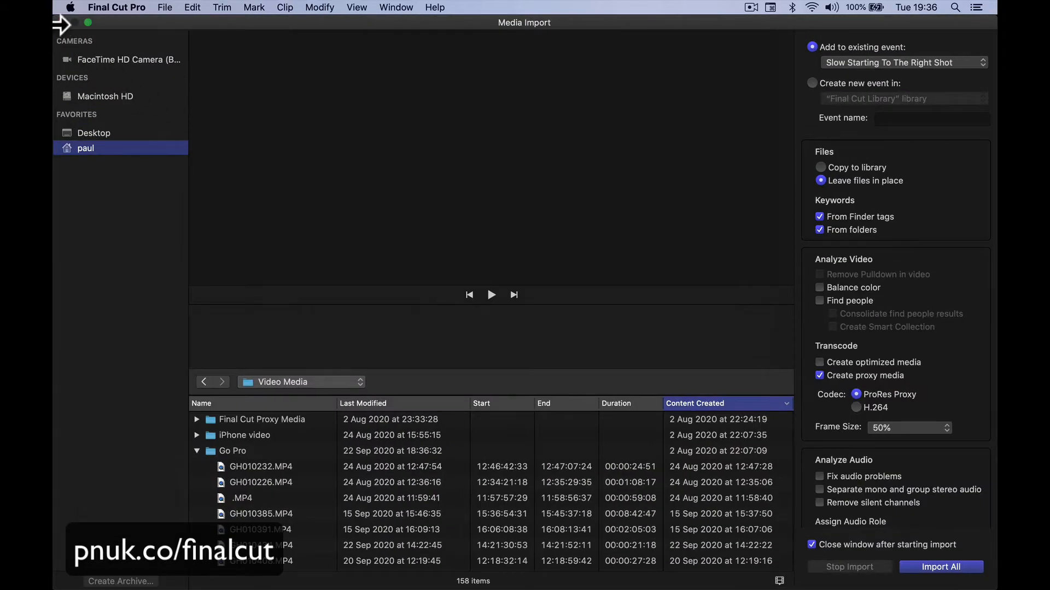
pyautogui.click(62, 23)
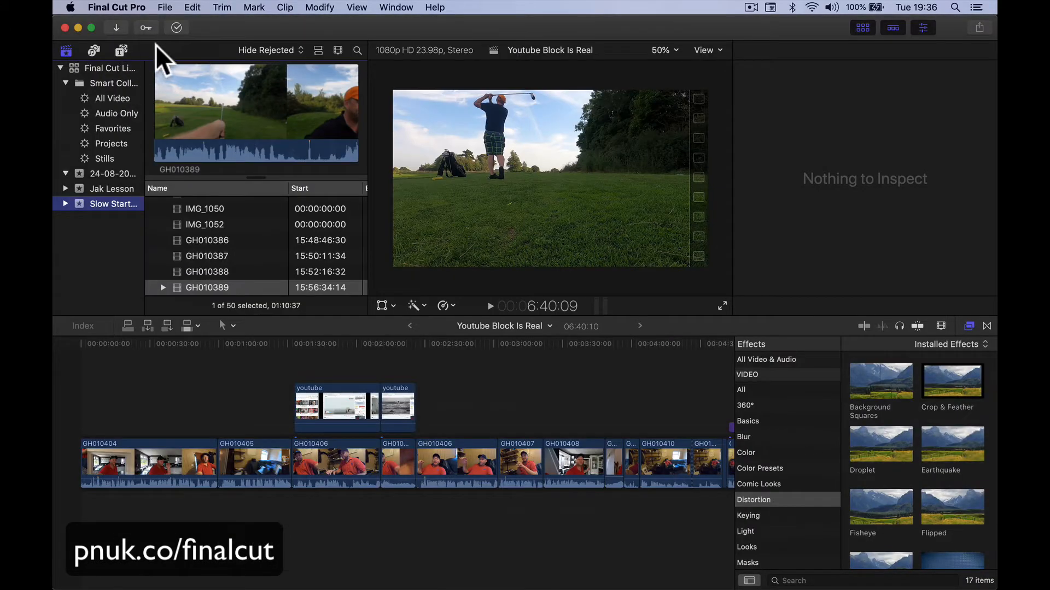
pyautogui.click(176, 28)
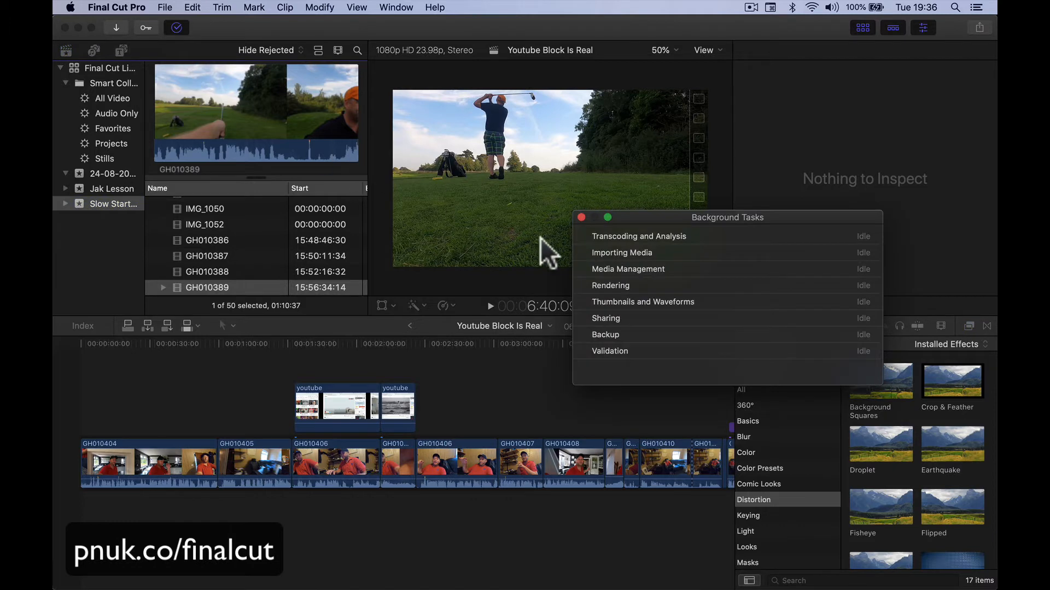
pyautogui.click(581, 218)
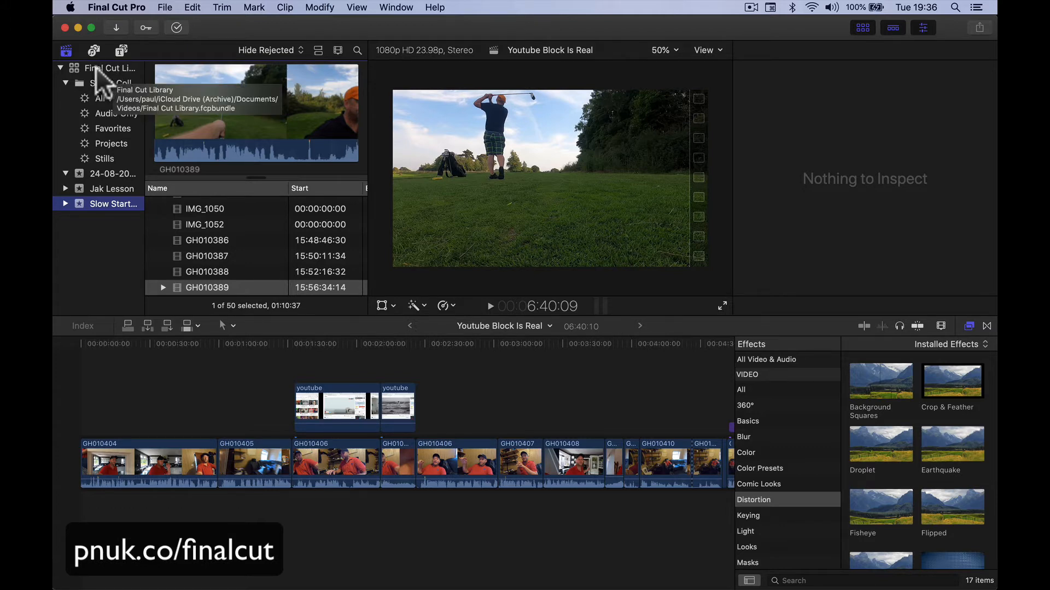
# Step: Look through the library's events and display the properties of Final Cut Library
pyautogui.click(102, 187)
pyautogui.click(100, 173)
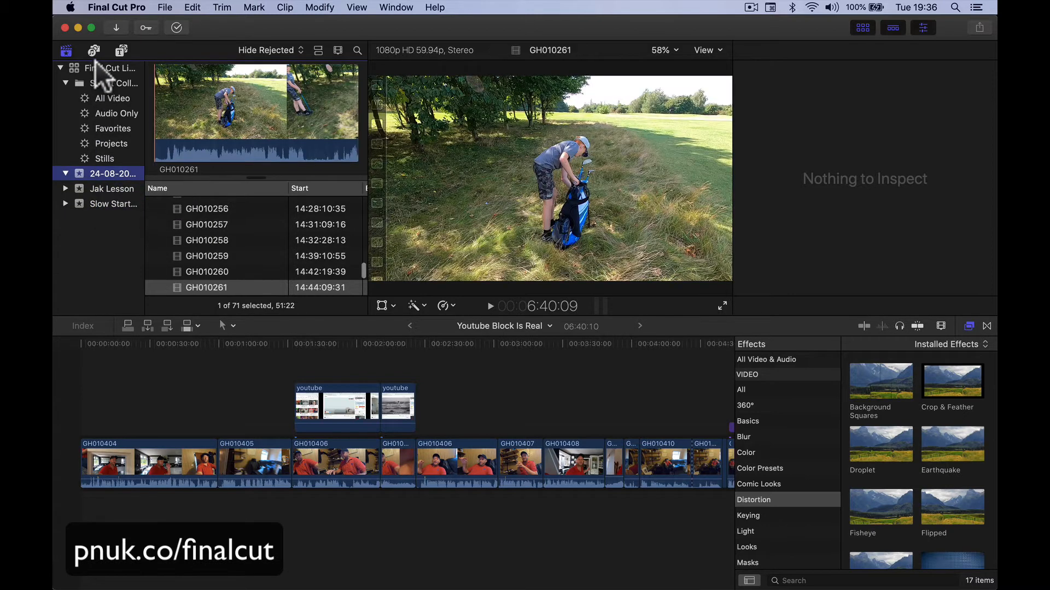
pyautogui.click(96, 67)
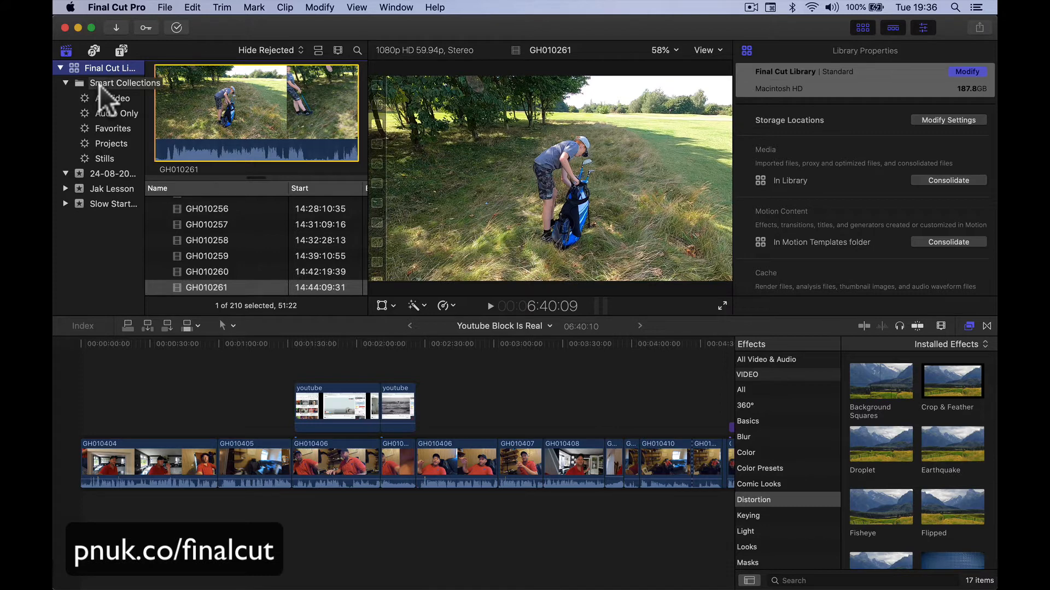
# Step: Open the Benn Bang Bong Challenges project from the event whose name starts with 24-08-20
pyautogui.rightClick(107, 175)
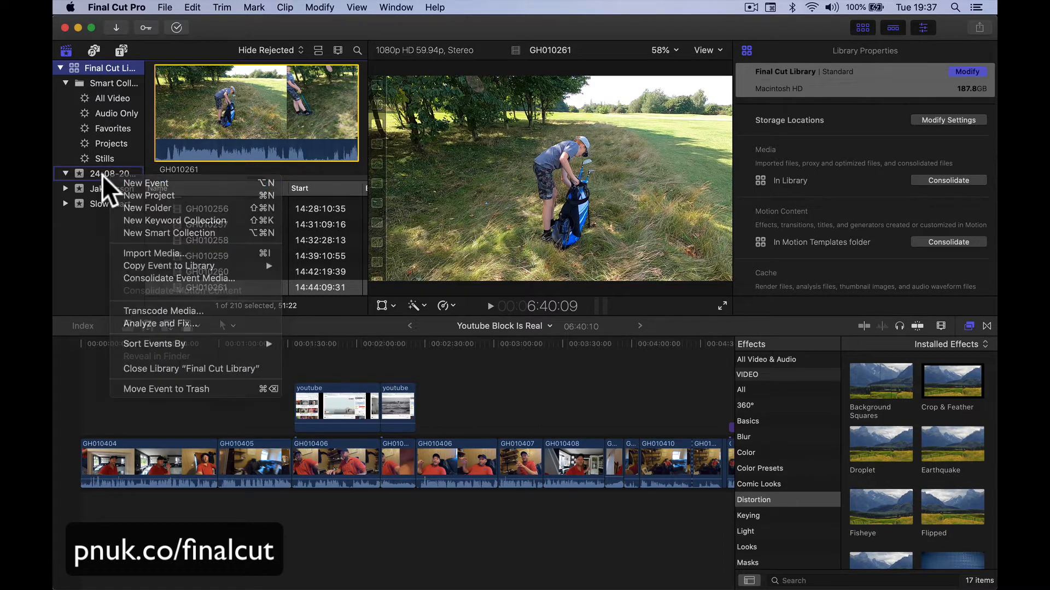
pyautogui.click(102, 173)
pyautogui.scroll(15, 170, 219)
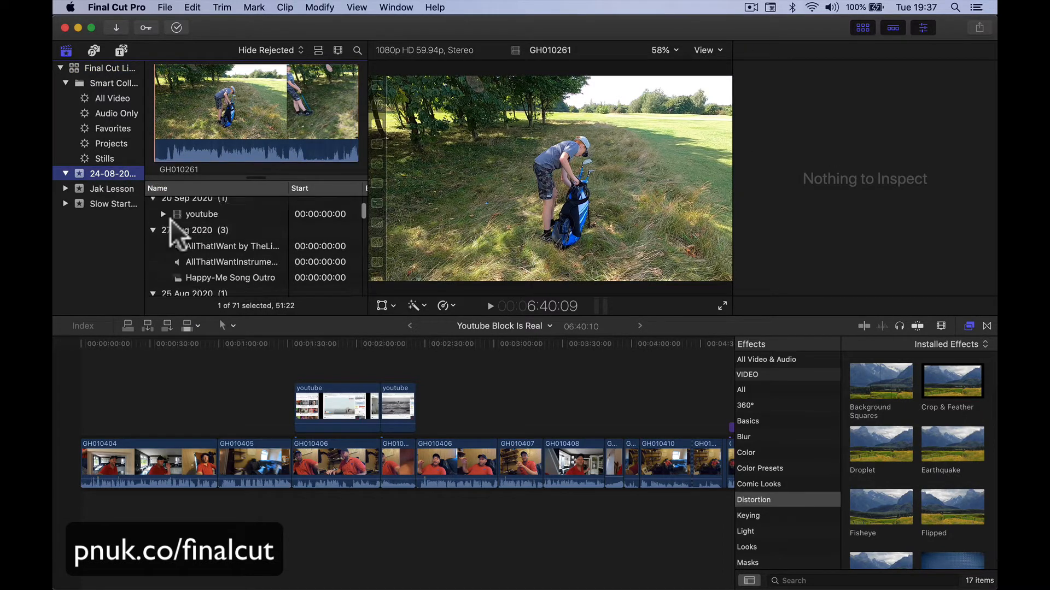
pyautogui.doubleClick(208, 220)
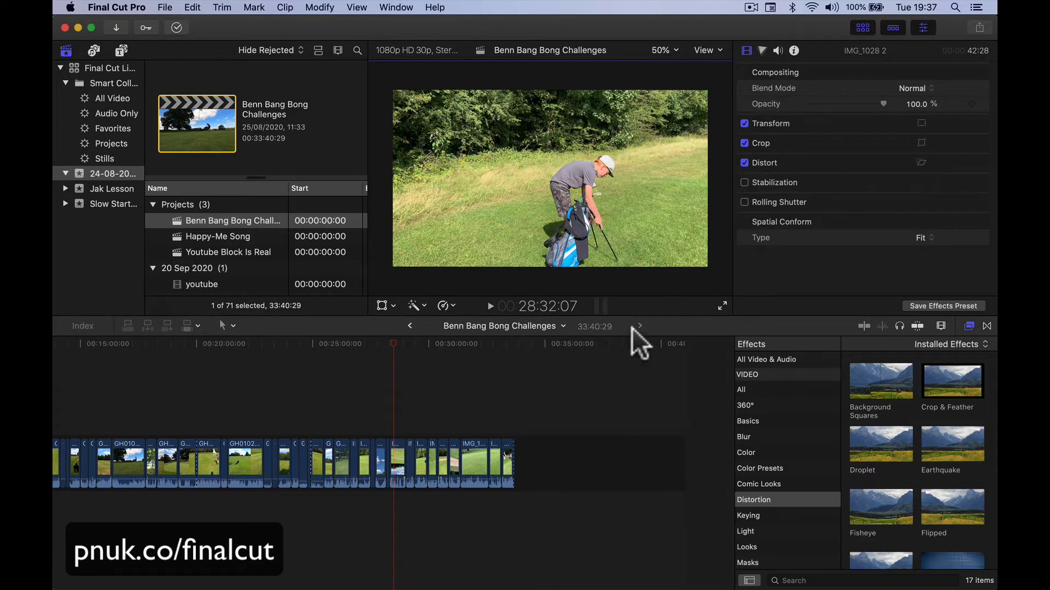
# Step: Review the available sharing destinations for the project and place the playhead at about 27:17:07
pyautogui.click(556, 353)
pyautogui.click(520, 341)
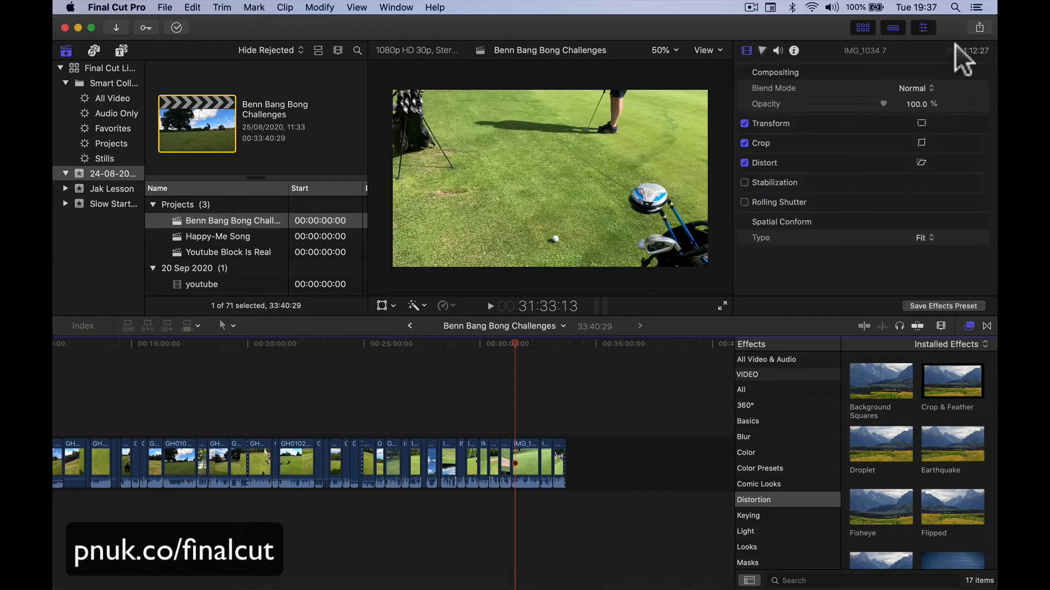
pyautogui.click(977, 28)
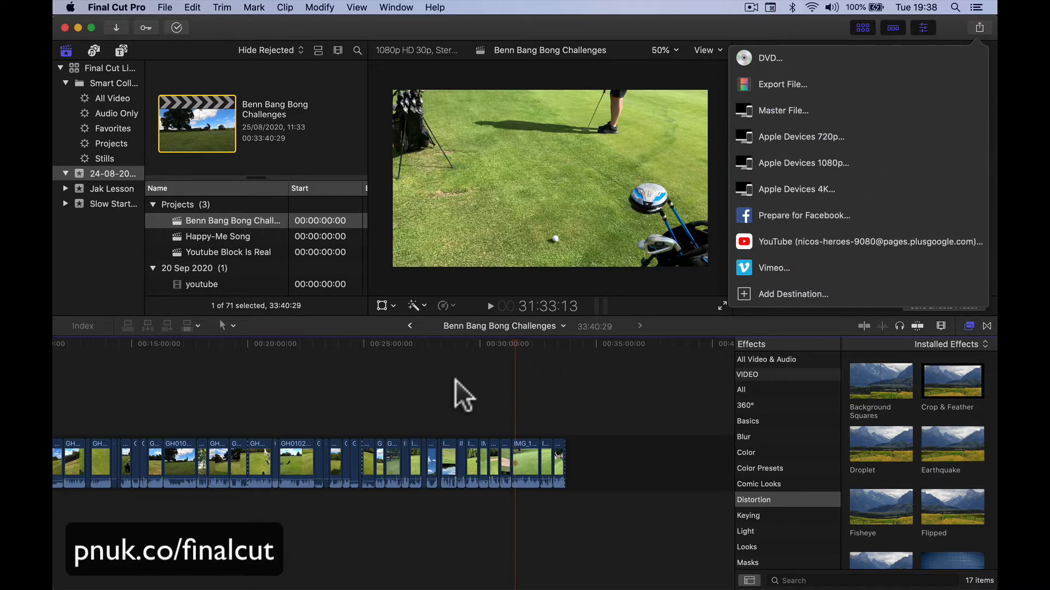
pyautogui.click(419, 385)
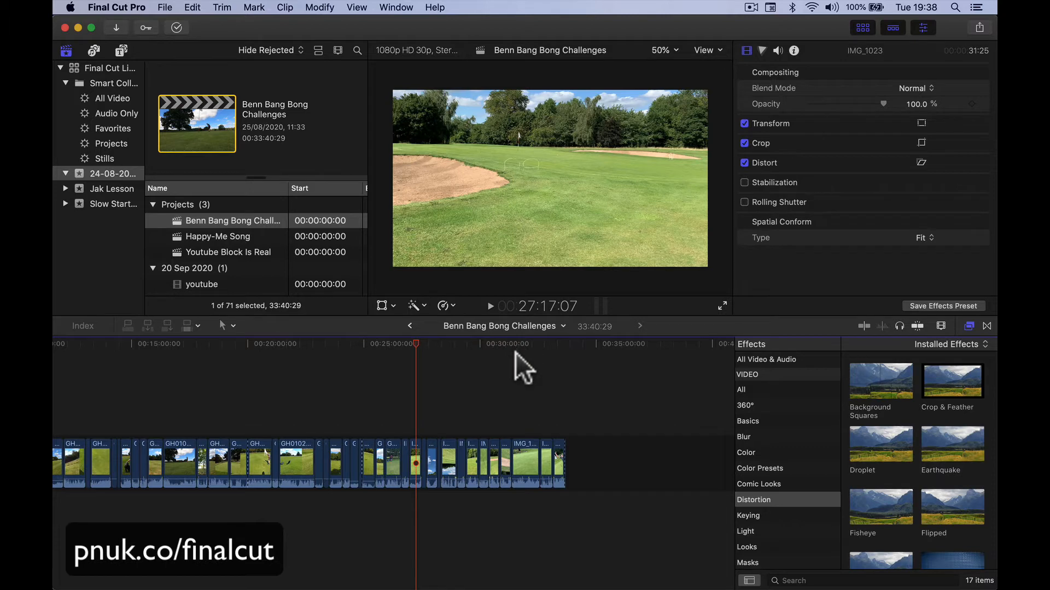
# Step: Detach the audio from the GH010254 clip in the Benn Bang Bong Challenges timeline
pyautogui.hscroll(-5, 270, 435)
pyautogui.press('super+minus')
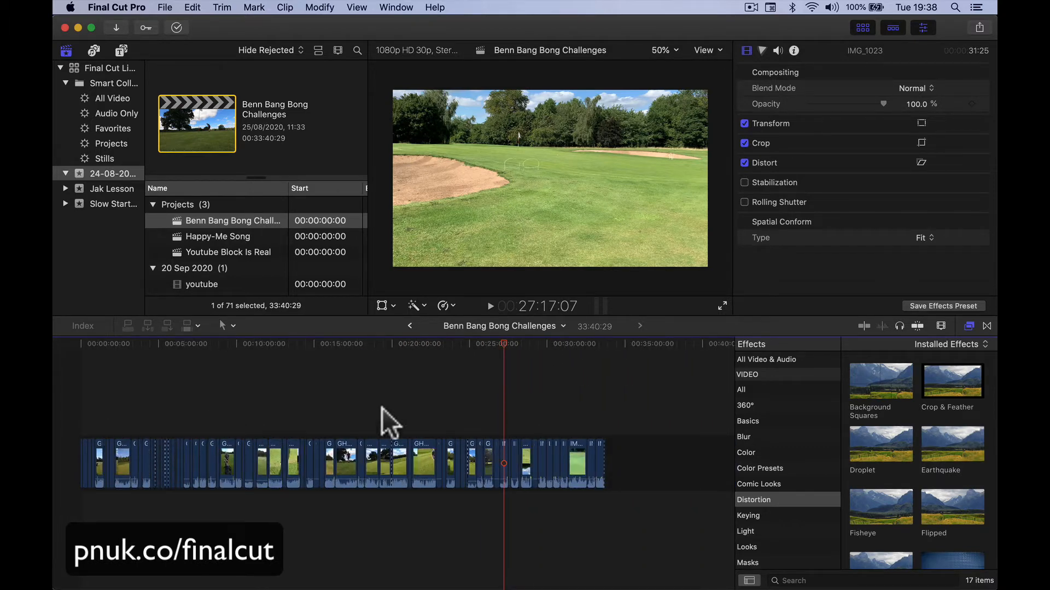
pyautogui.click(575, 462)
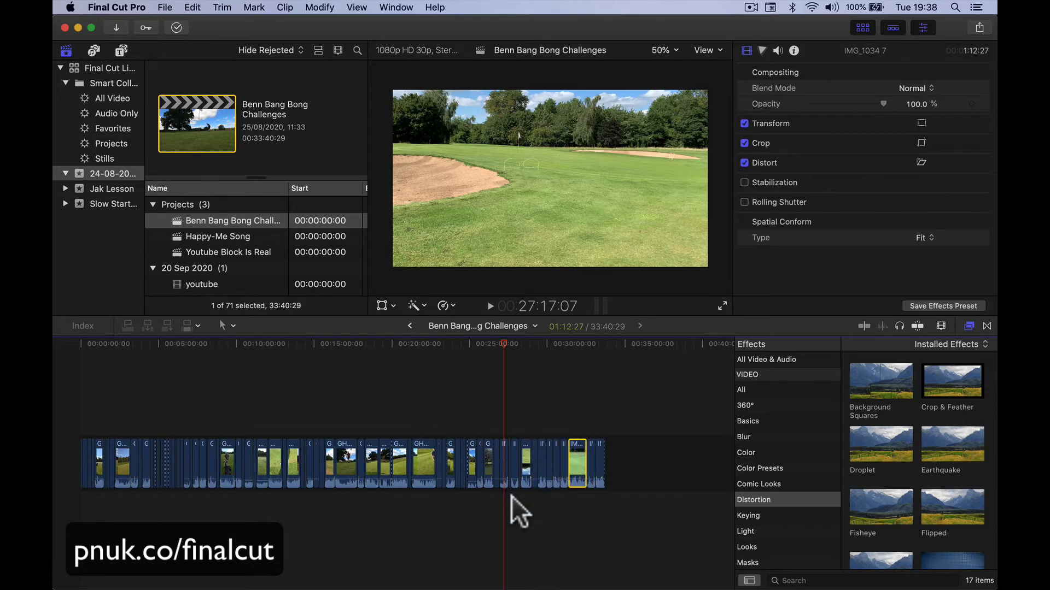
pyautogui.rightClick(417, 462)
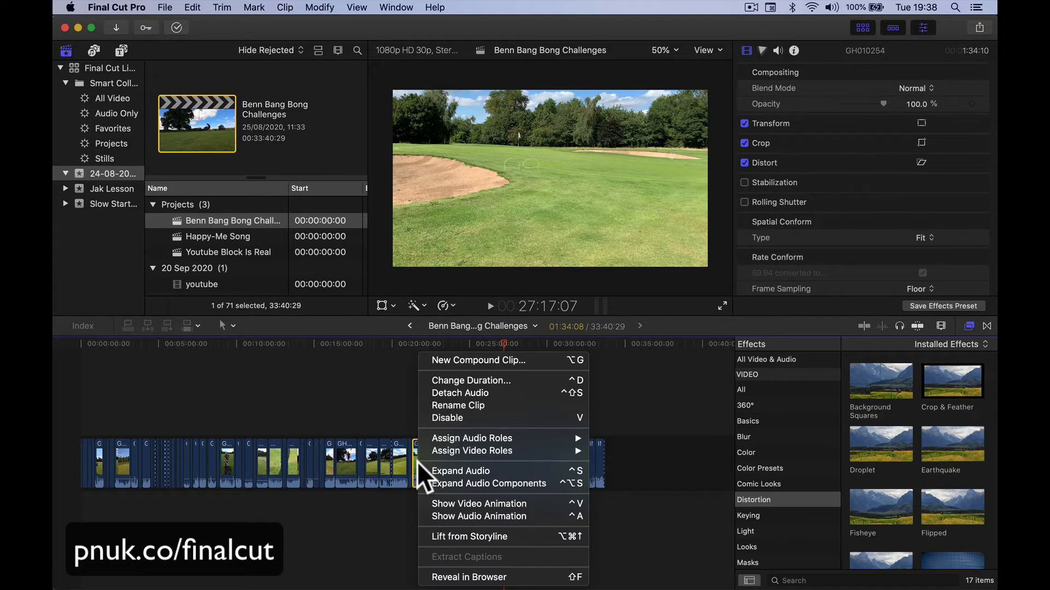
pyautogui.click(452, 392)
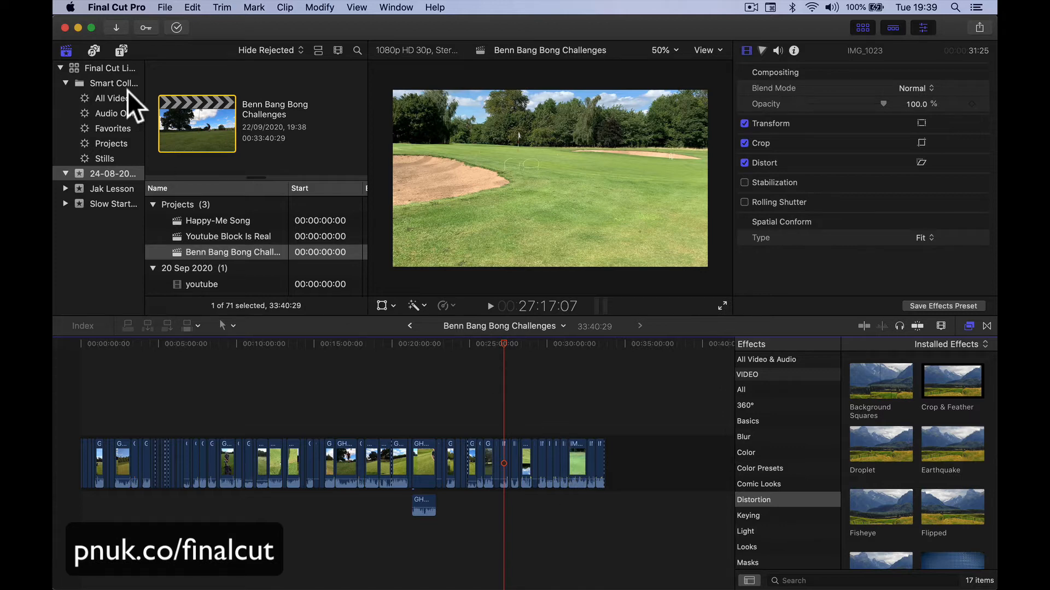
# Step: Create an event named Drone Golf Vlog in Final Cut Library, including a new 1080p HD project at 1920x1080 and 23.98p
pyautogui.rightClick(106, 70)
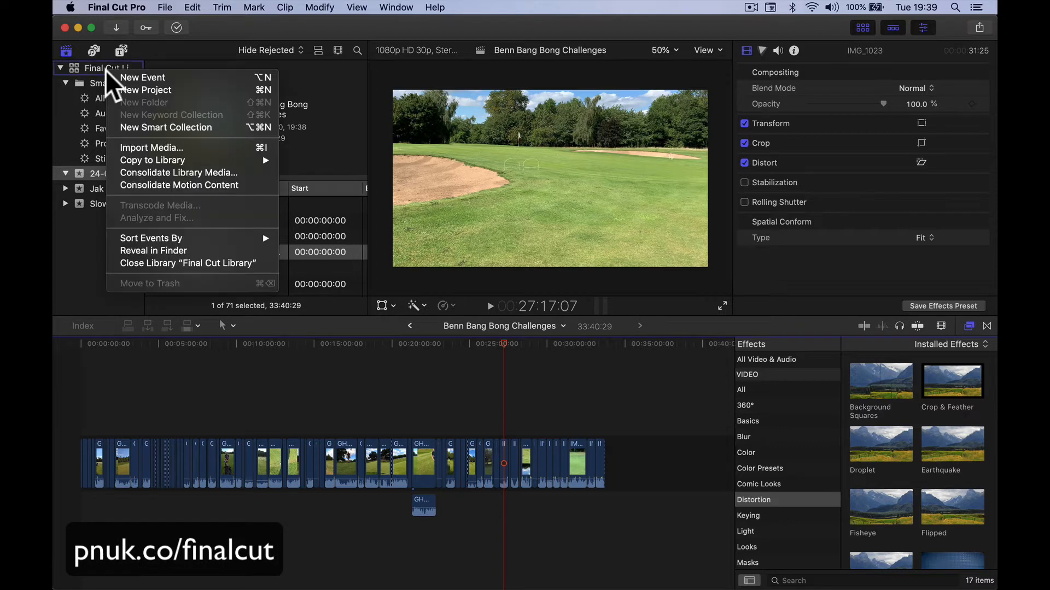
pyautogui.click(136, 78)
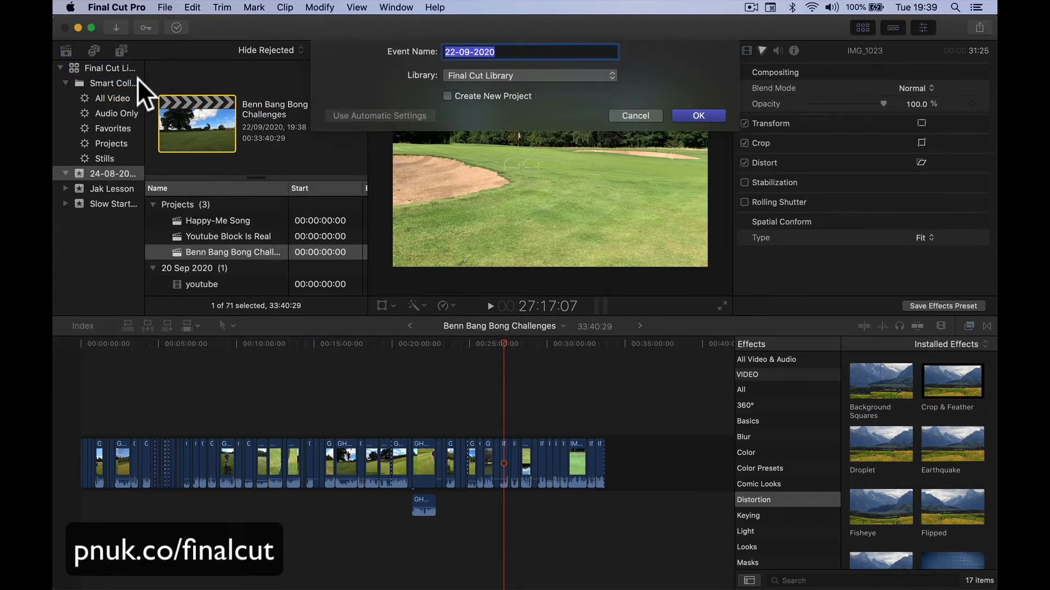
pyautogui.write('Dro')
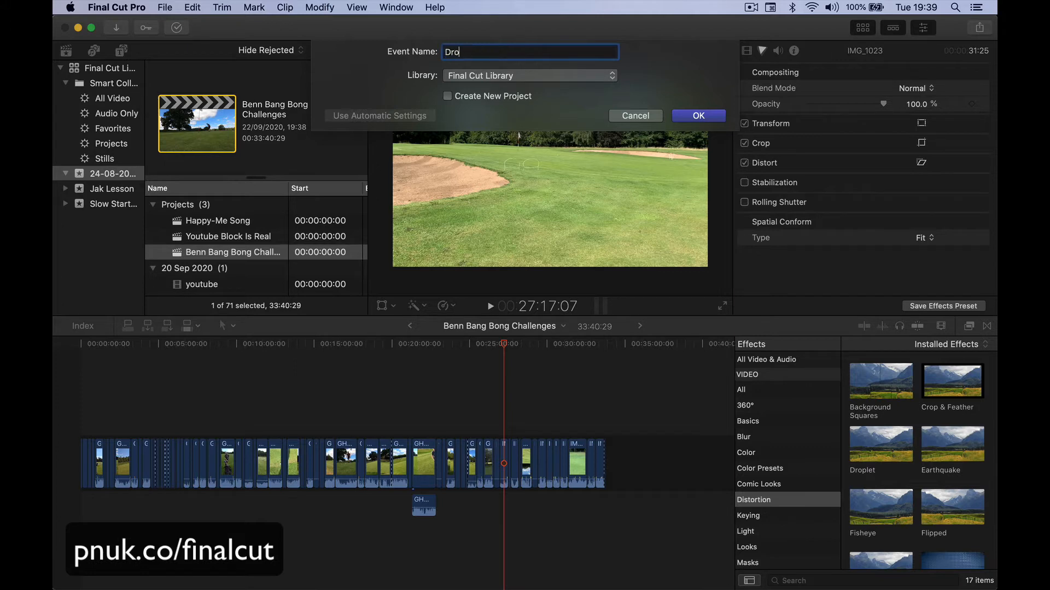
pyautogui.write('ne Golf Vlog')
pyautogui.click(605, 75)
pyautogui.click(448, 96)
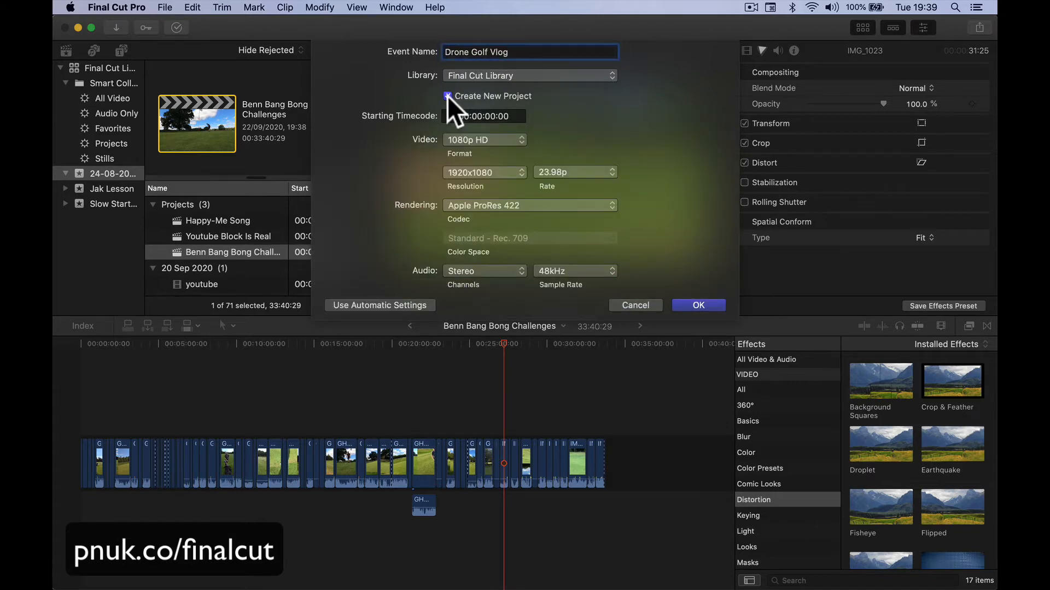
pyautogui.click(514, 172)
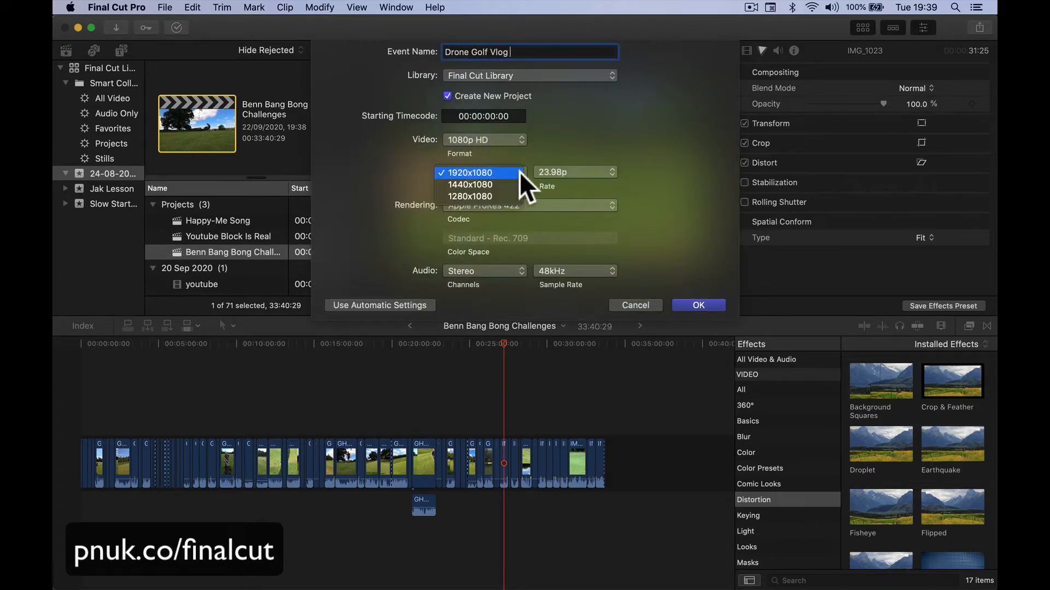
pyautogui.click(582, 132)
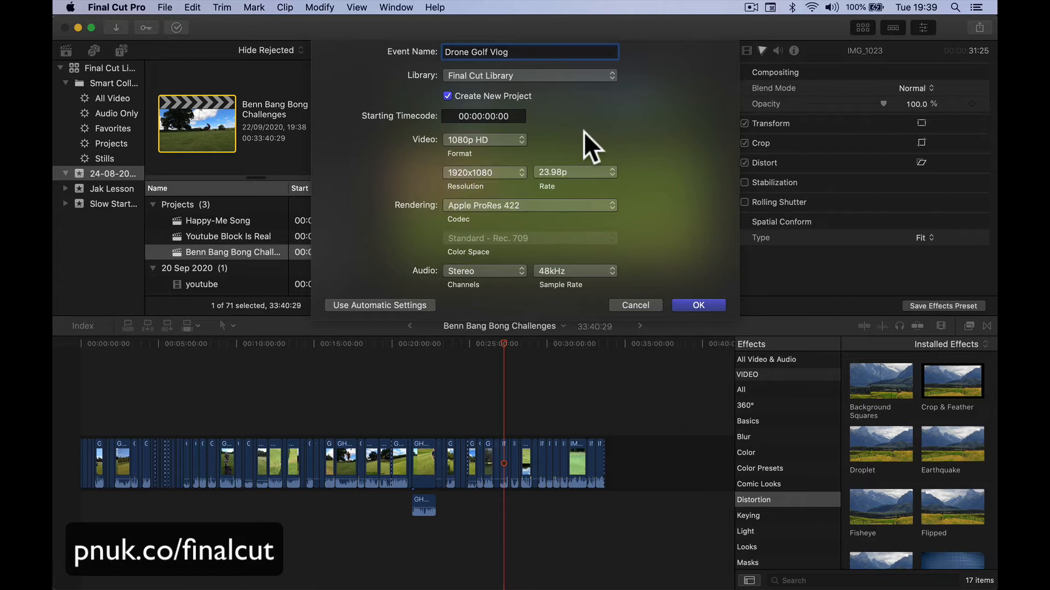
pyautogui.click(508, 139)
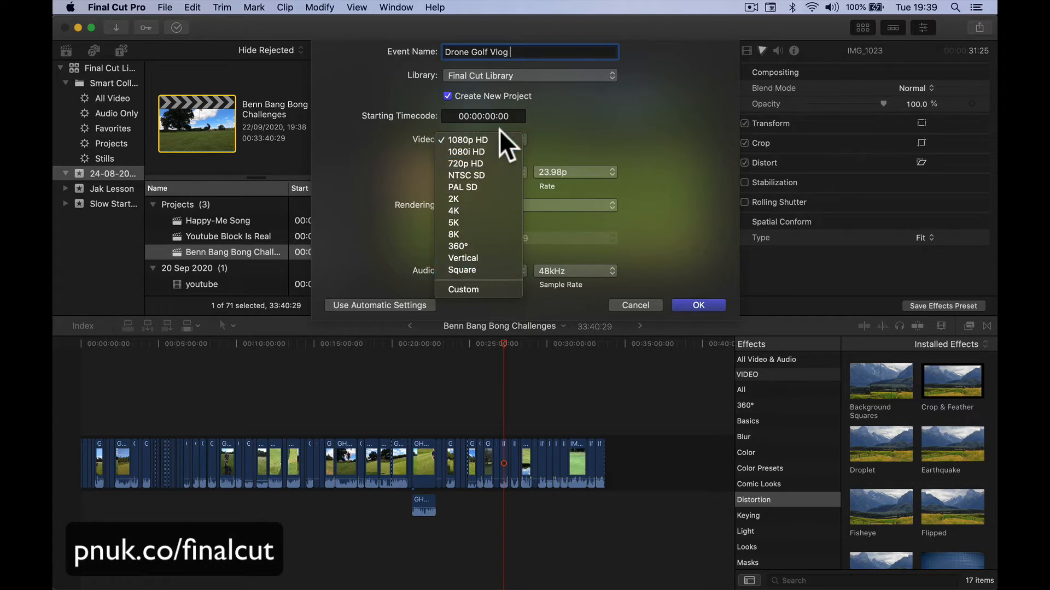
pyautogui.click(550, 129)
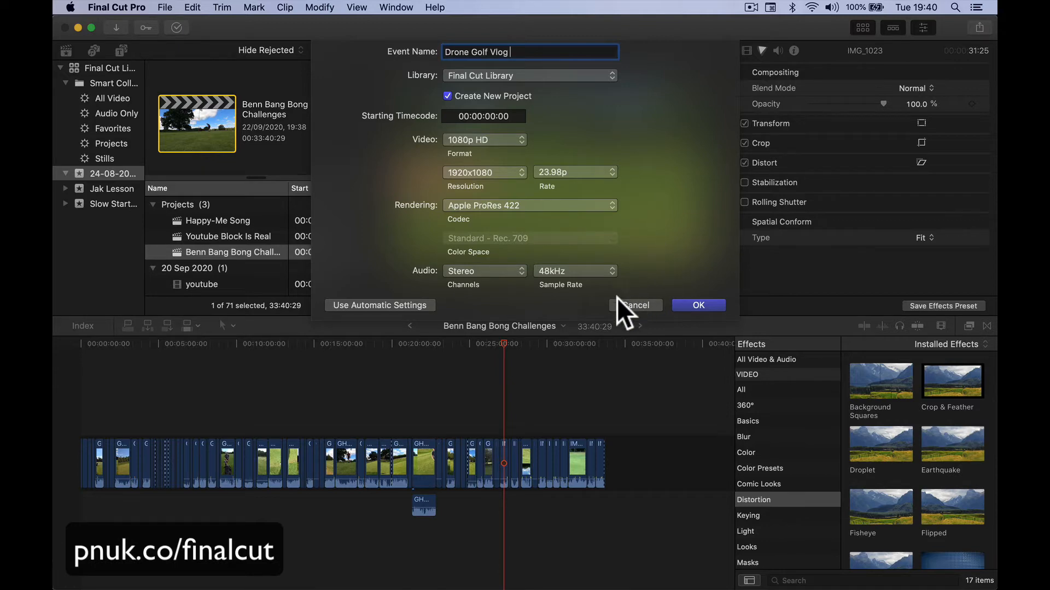
pyautogui.click(700, 302)
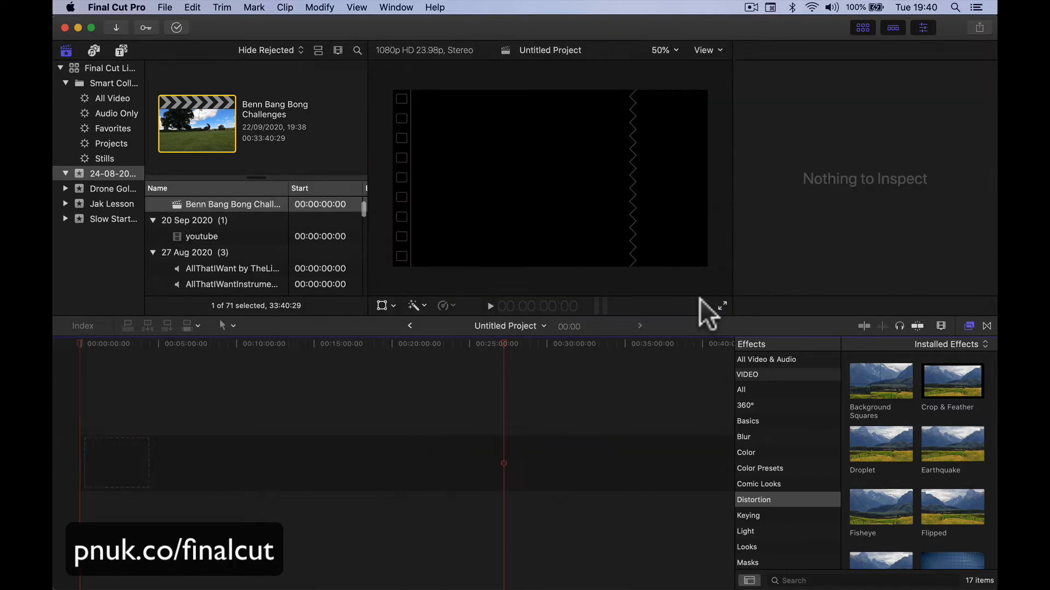
# Step: Try to rename the Untitled Project in the Drone Golf Vlog event and move that project to the trash
pyautogui.click(98, 189)
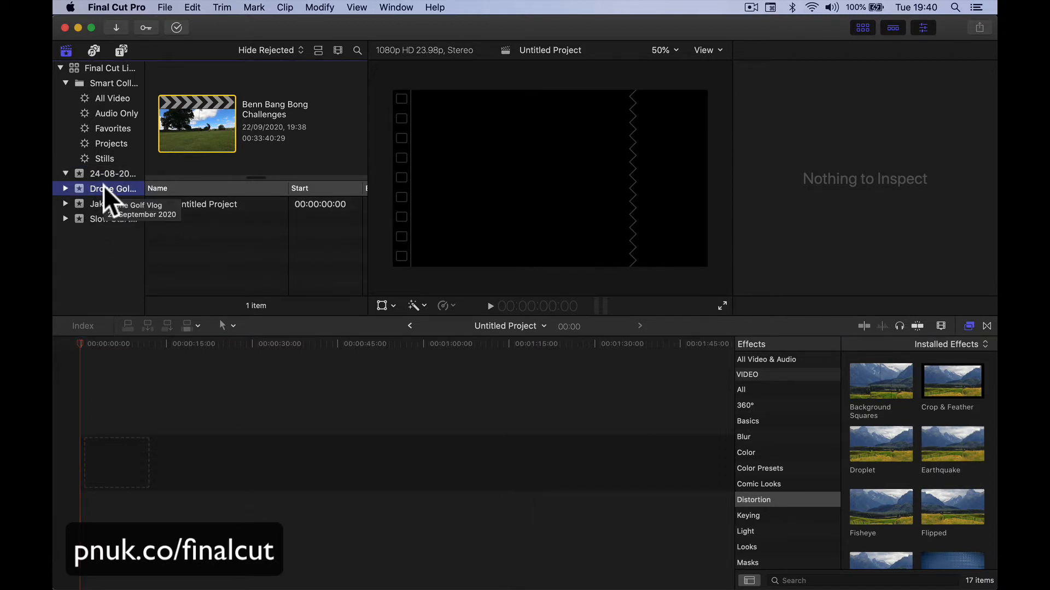
pyautogui.click(202, 205)
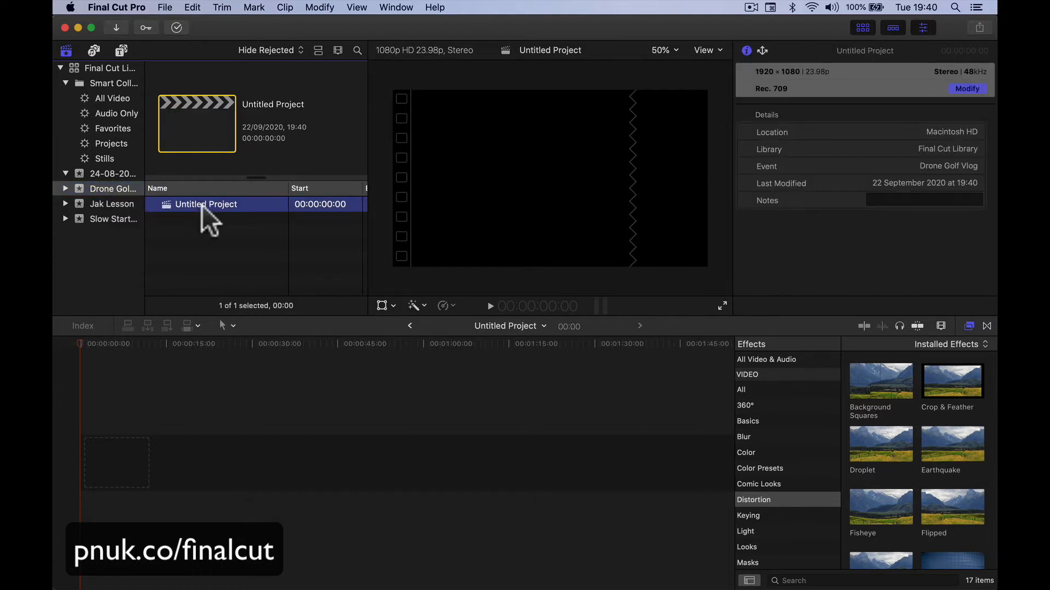
pyautogui.rightClick(202, 205)
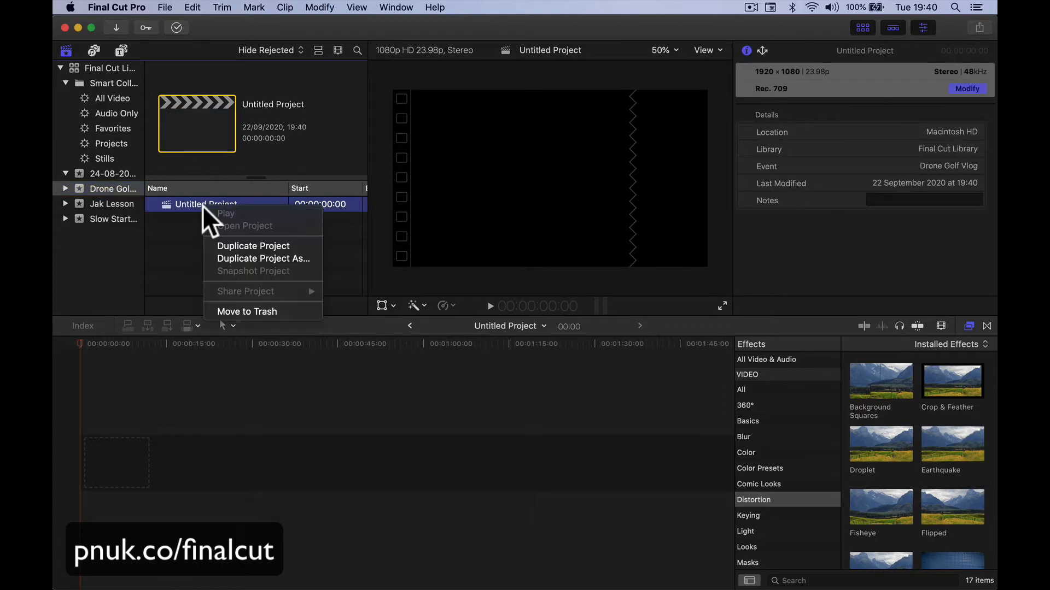
pyautogui.click(192, 205)
pyautogui.doubleClick(193, 201)
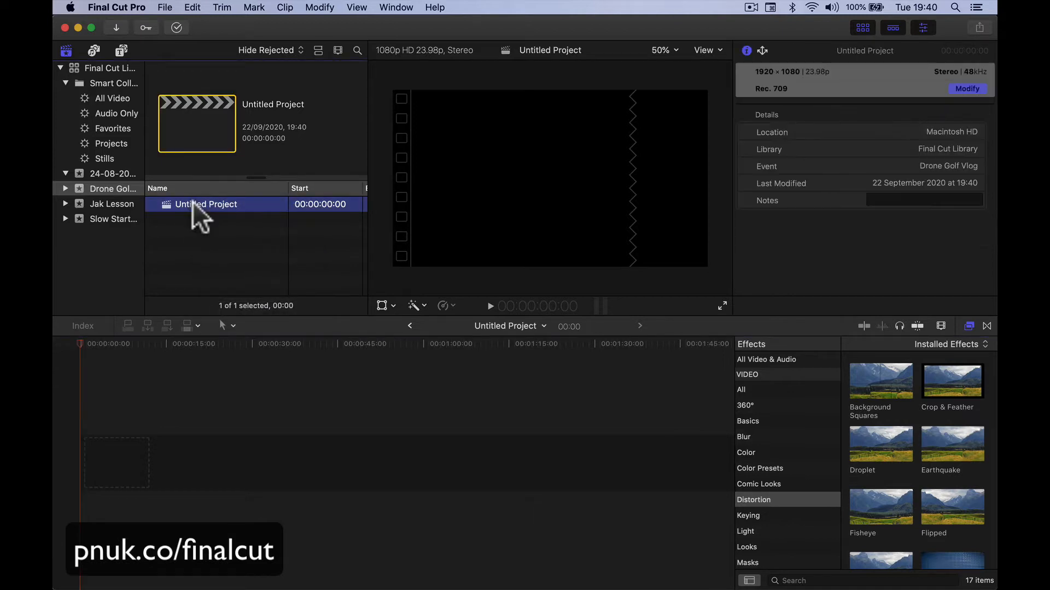
pyautogui.click(540, 48)
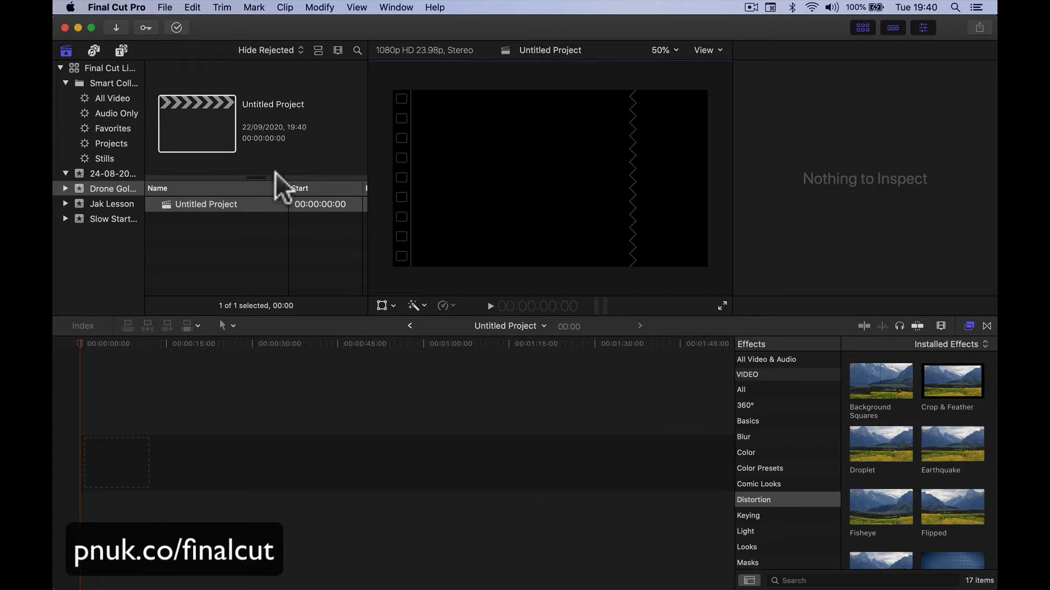
pyautogui.rightClick(237, 205)
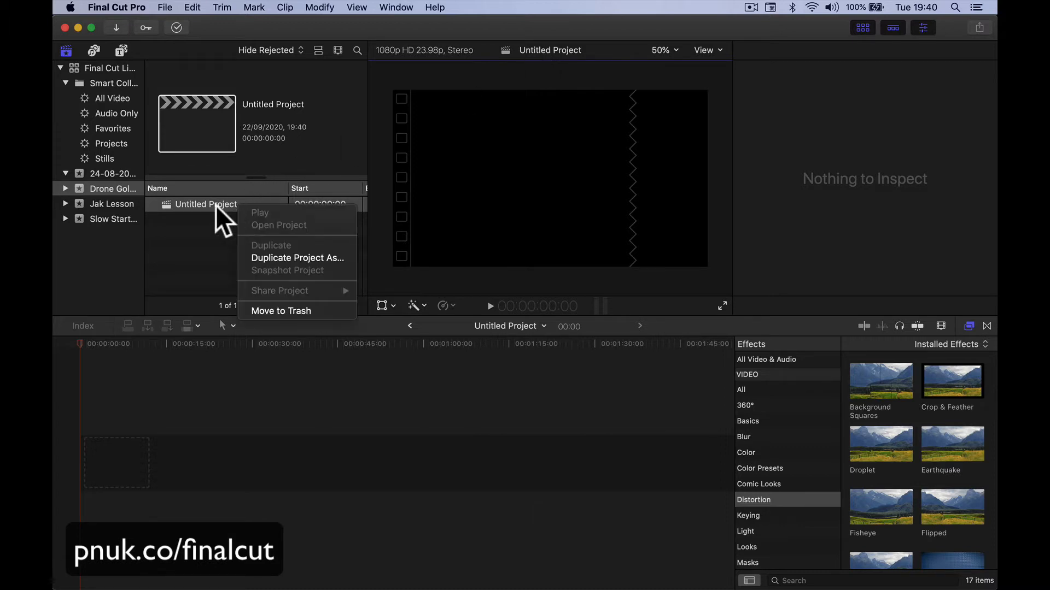
pyautogui.click(275, 316)
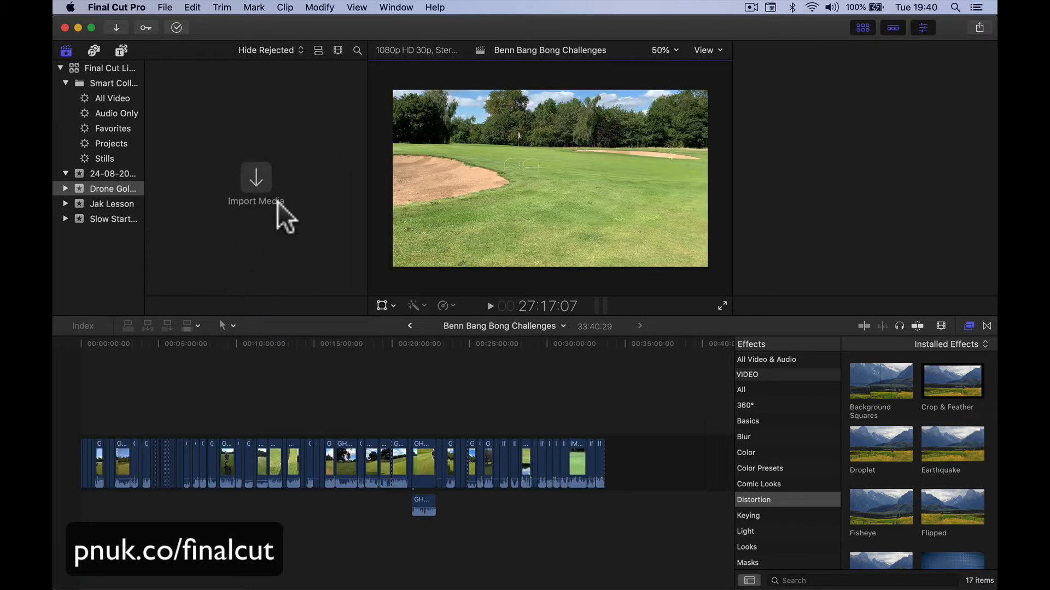
# Step: Create a project named What Drone Should I Buy in the Drone Golf Vlog event and select it in the browser
pyautogui.rightClick(120, 188)
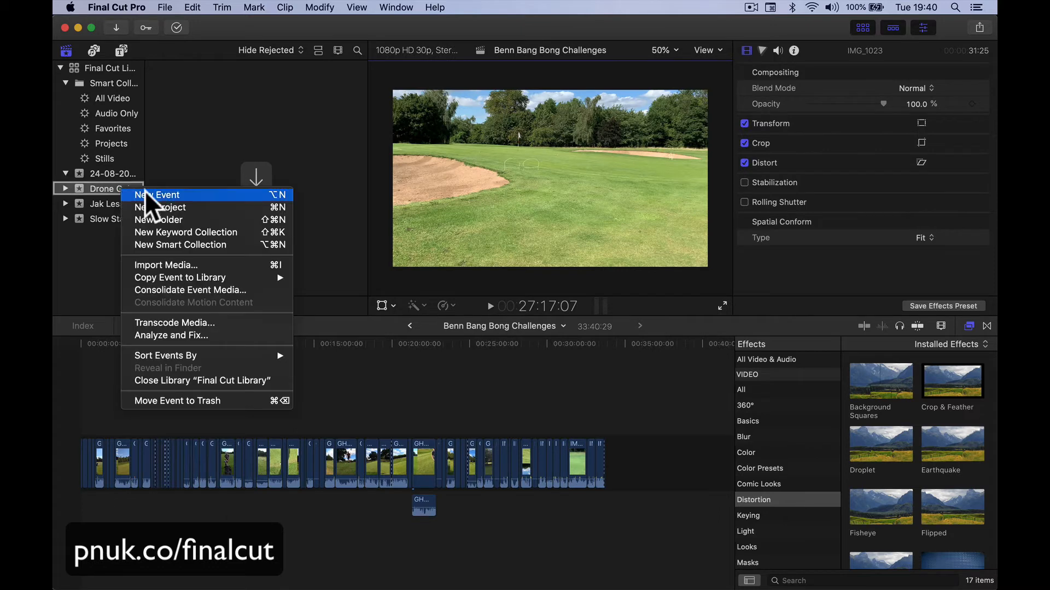
pyautogui.click(168, 207)
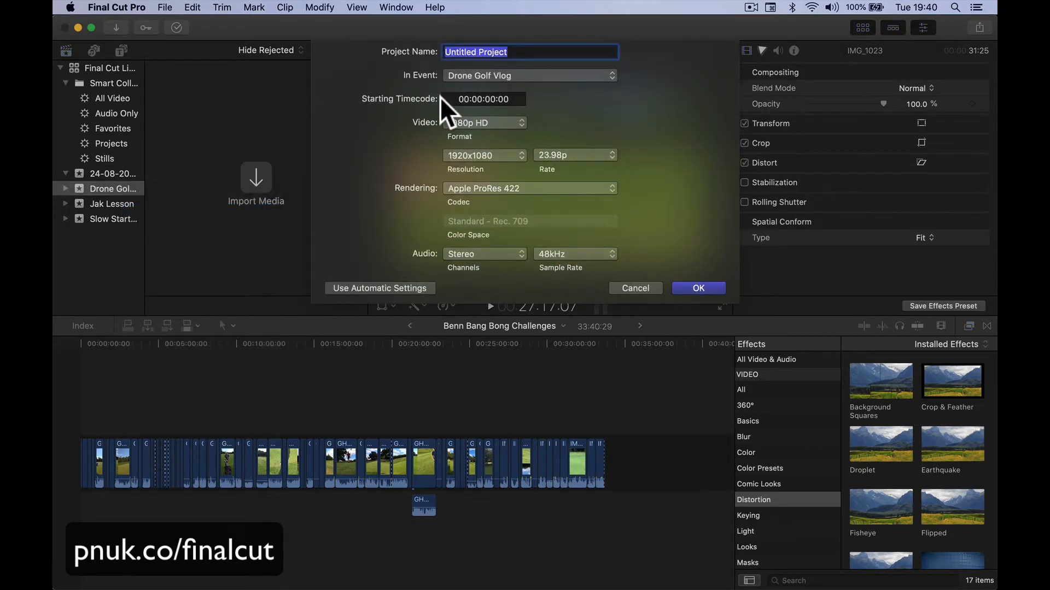
pyautogui.write('What ')
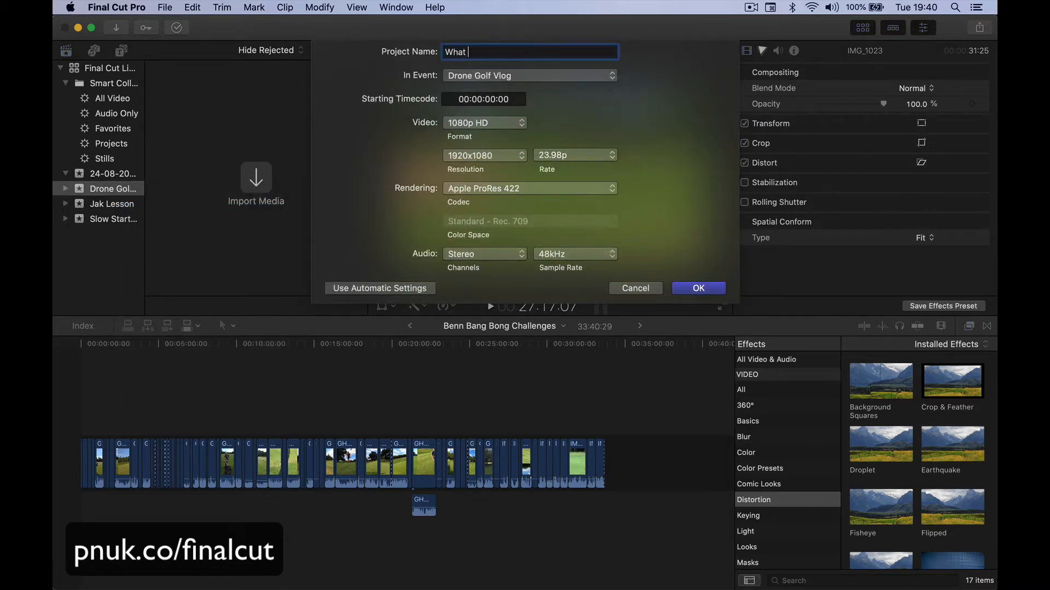
pyautogui.write('Drone Should I Buy')
pyautogui.click(696, 285)
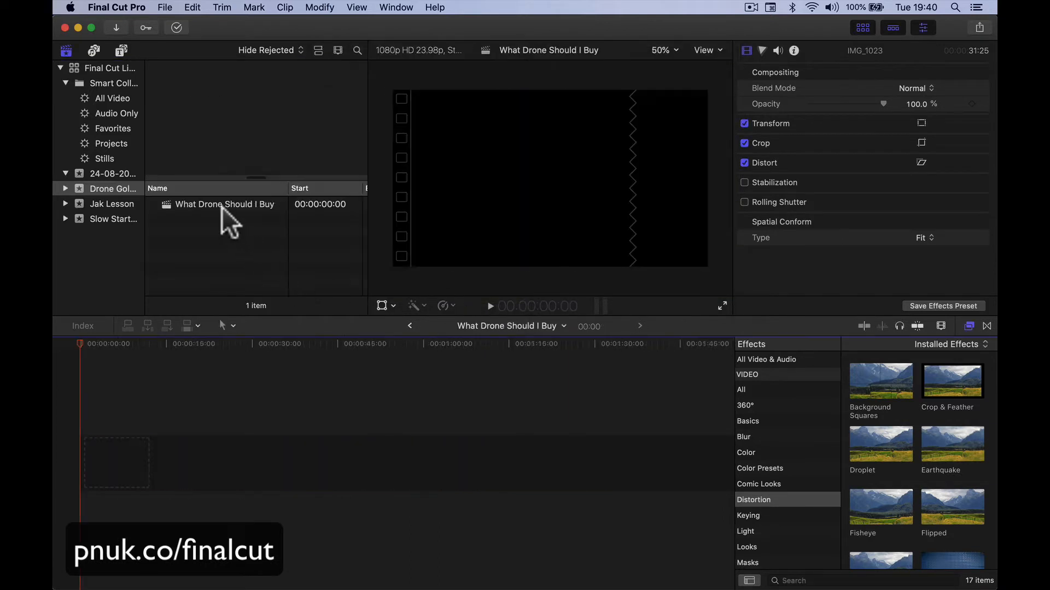
pyautogui.click(221, 205)
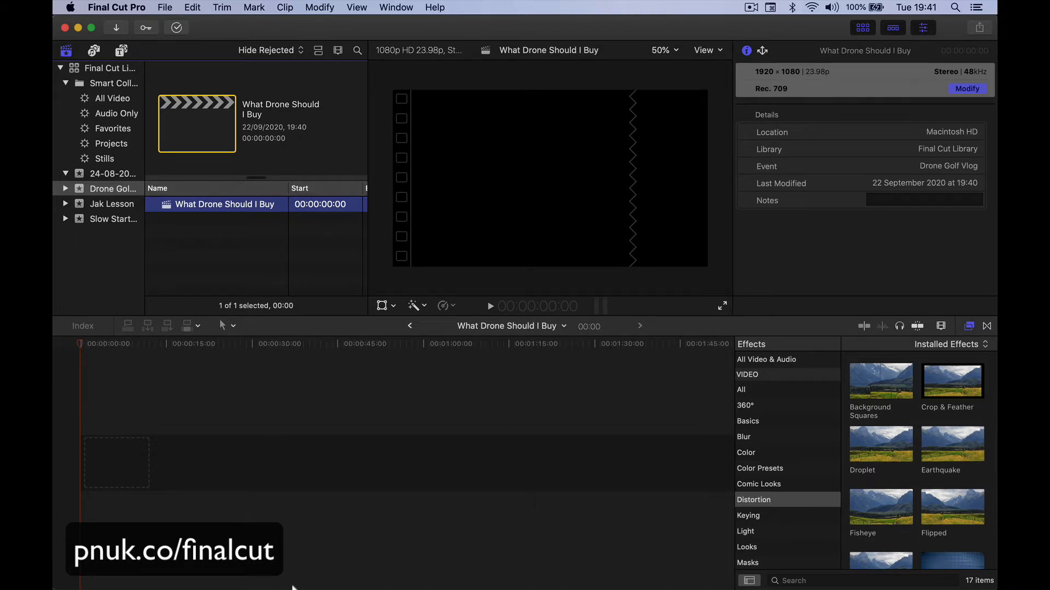
# Step: Switch to Finder, select the Go Pro folder's clips from GH010446.MP4 to GH010423.MP4, and close the window
pyautogui.click(260, 572)
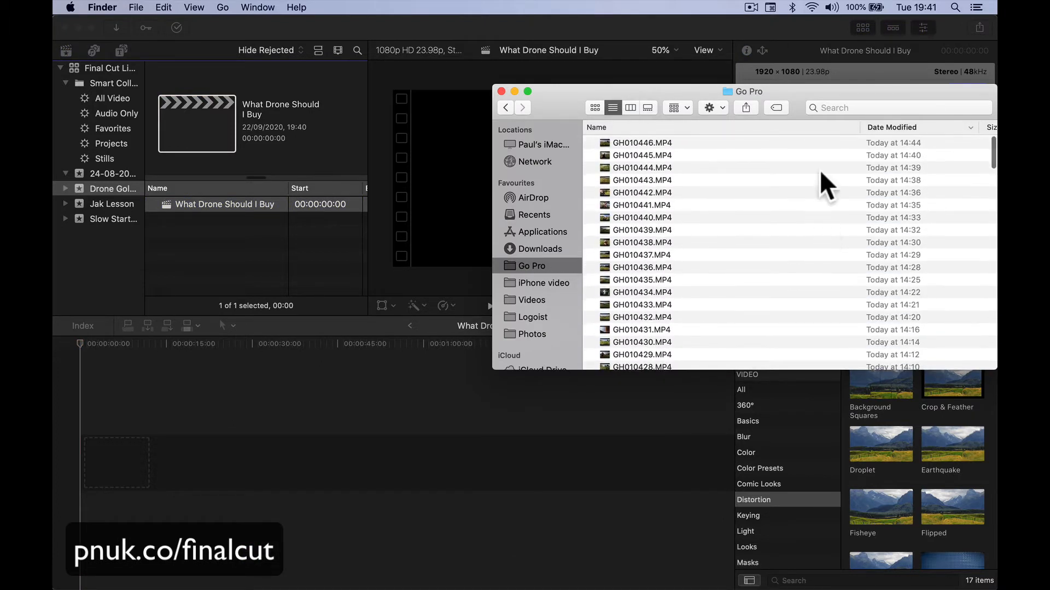
pyautogui.scroll(-5, 774, 258)
pyautogui.scroll(-2, 773, 258)
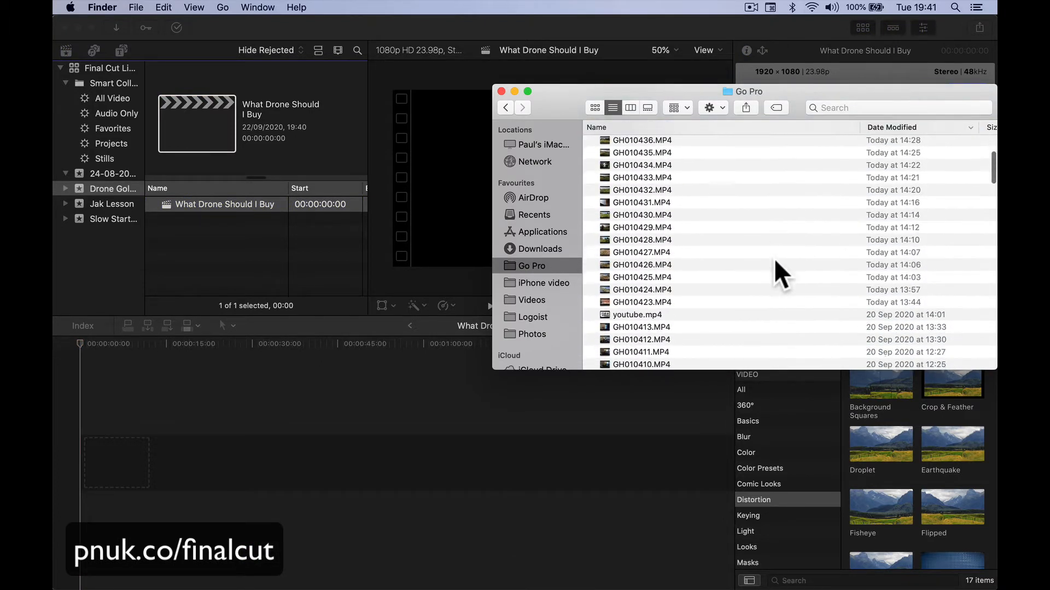
pyautogui.keyDown('shift'); pyautogui.click(750, 303); pyautogui.keyUp('shift')
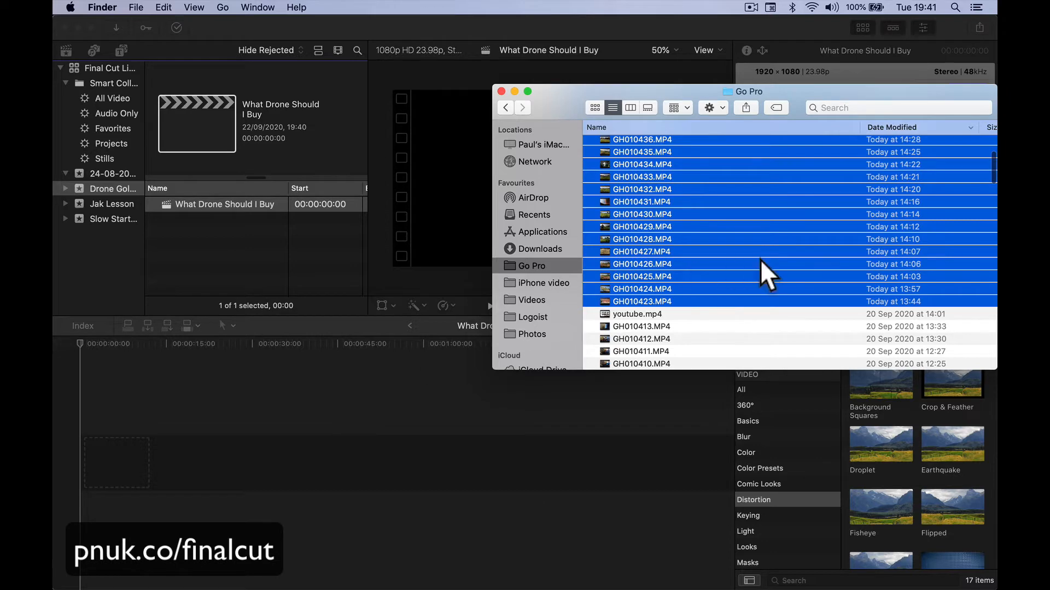
pyautogui.moveTo(760, 260); pyautogui.dragTo(821, 238)
pyautogui.click(502, 92)
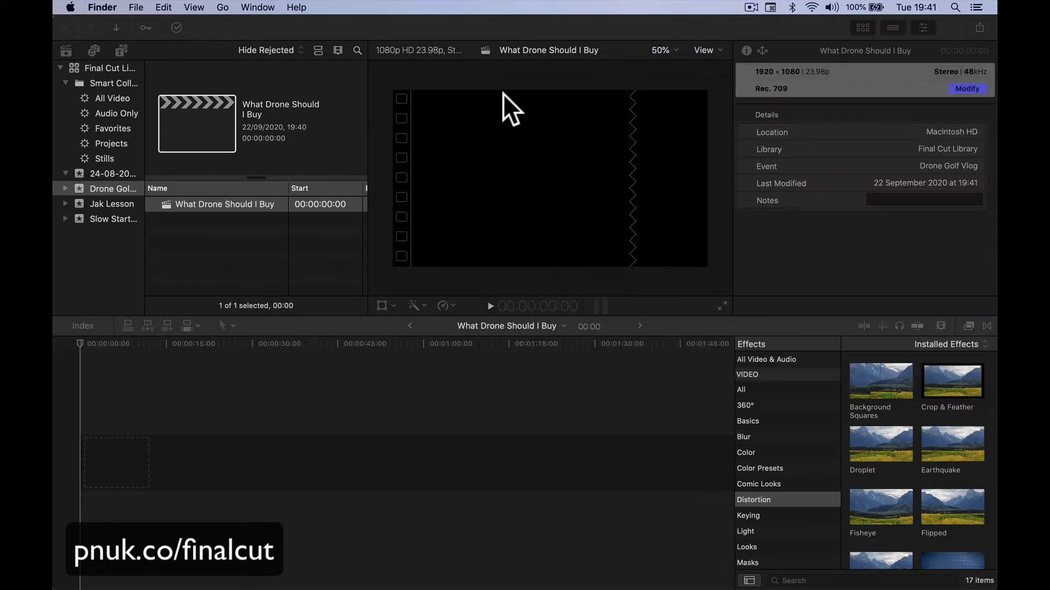
# Step: Start a media import and sort the Video Media files by content creation date, newest first
pyautogui.click(116, 26)
pyautogui.click(116, 27)
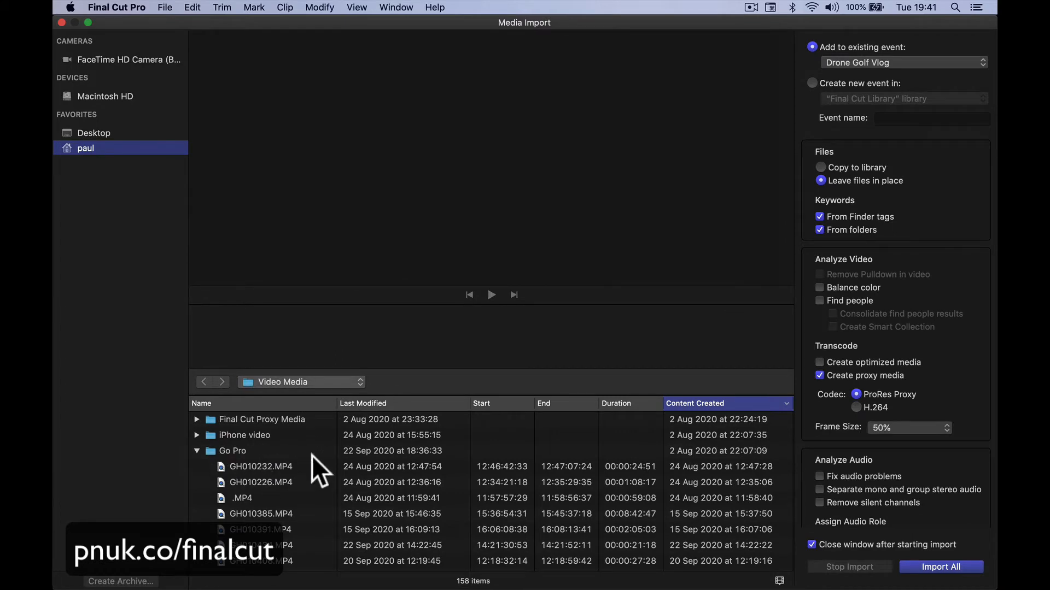
pyautogui.click(681, 406)
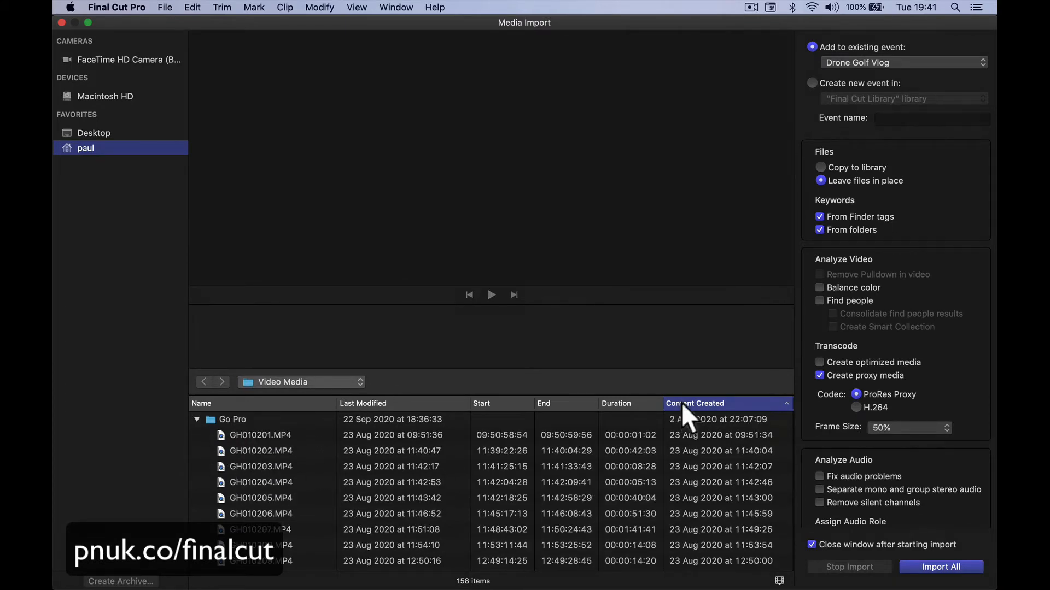
pyautogui.click(681, 403)
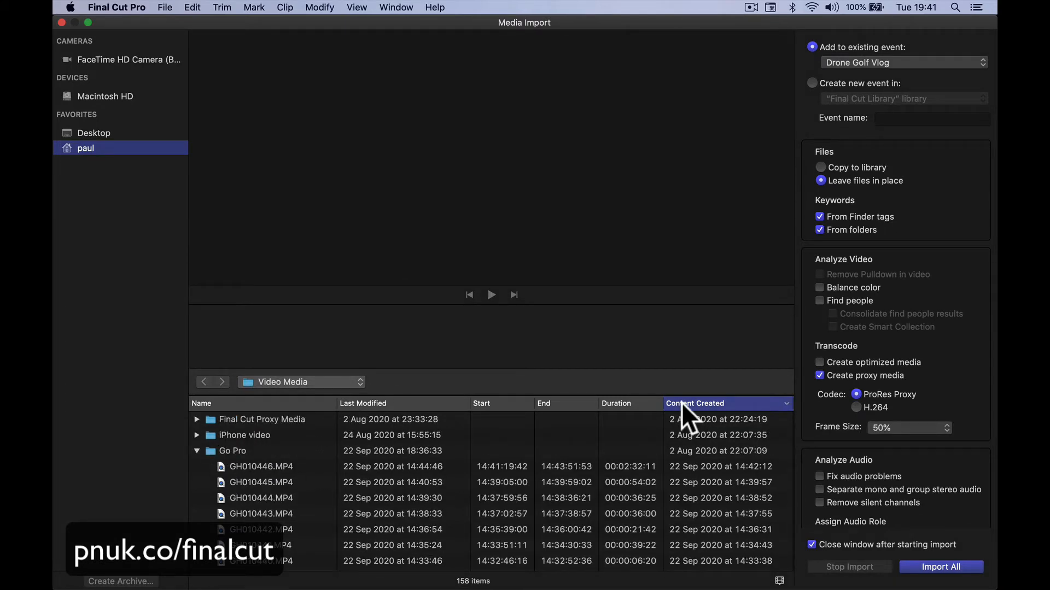
# Step: Import the Go Pro clips GH010446.MP4 through GH010423.MP4 into the Drone Golf Vlog event
pyautogui.click(264, 467)
pyautogui.scroll(-4, 288, 497)
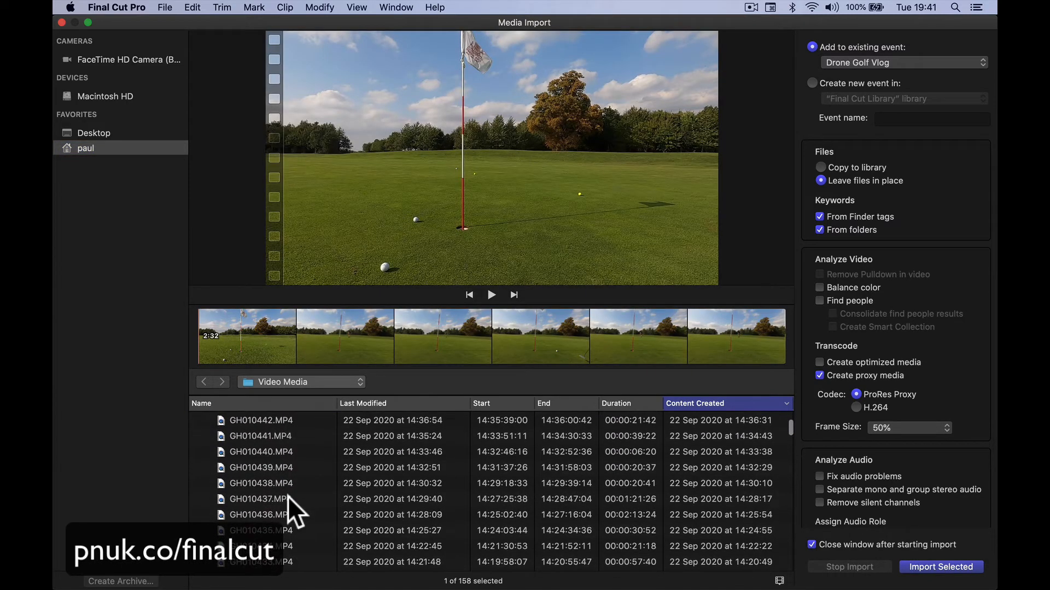
pyautogui.scroll(-6, 287, 497)
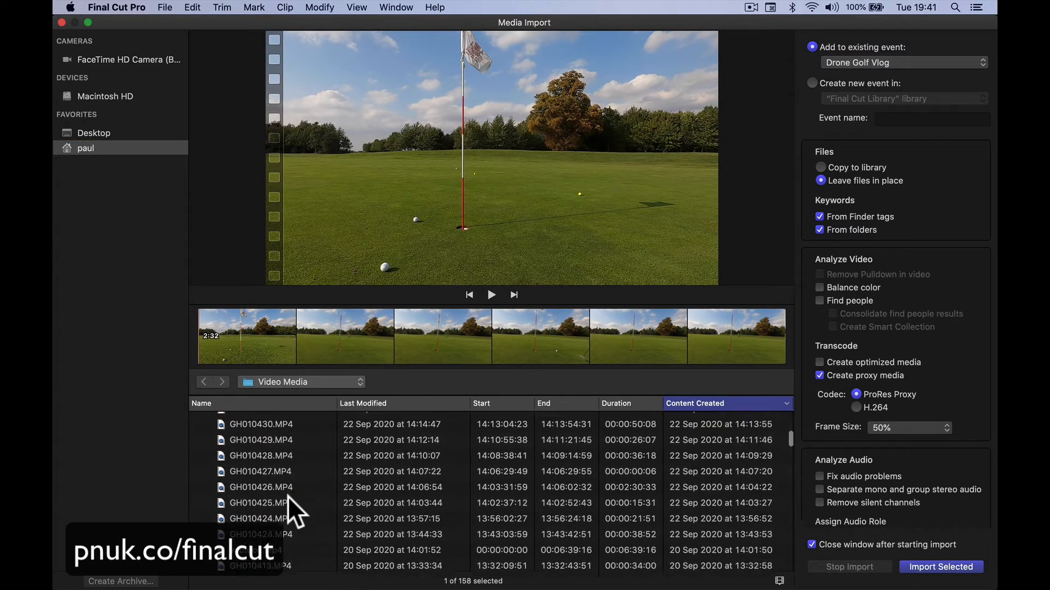
pyautogui.scroll(-2, 287, 496)
pyautogui.keyDown('shift'); pyautogui.click(261, 482); pyautogui.keyUp('shift')
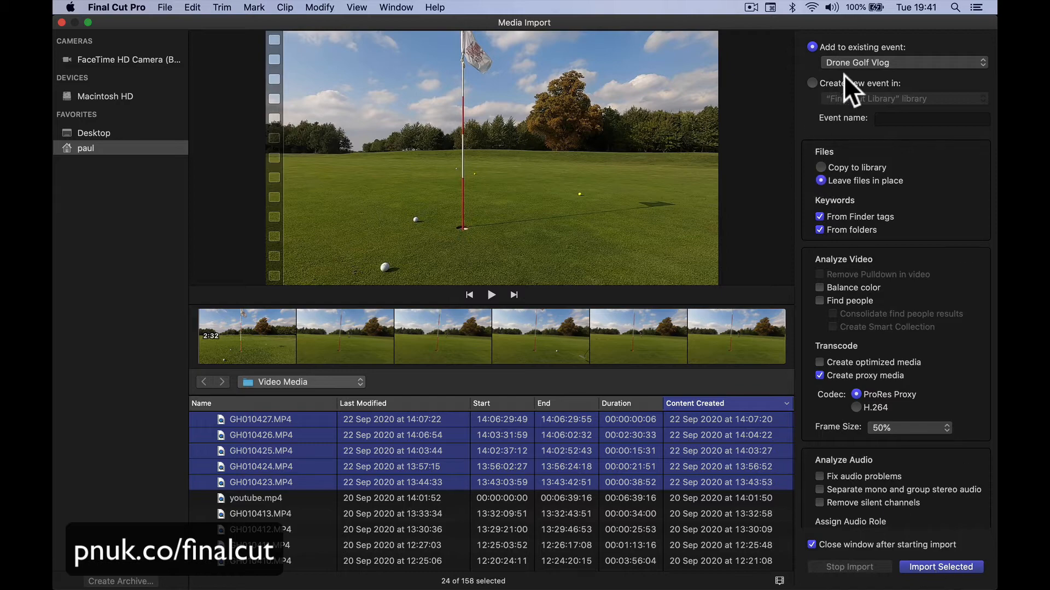
pyautogui.click(940, 567)
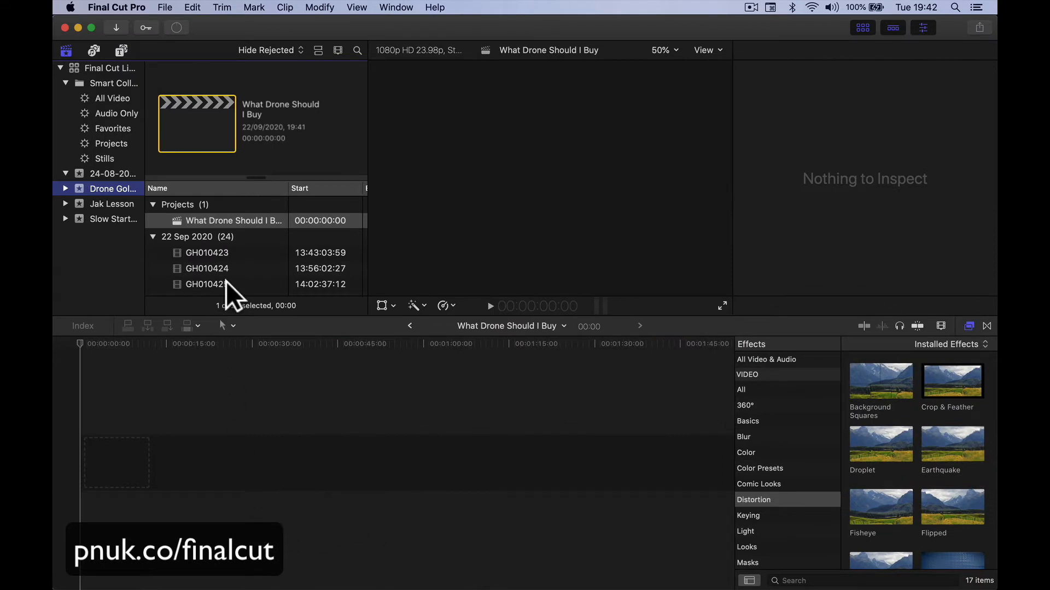
# Step: Look through the imported clips in the Drone Golf Vlog event and play GH010423 in the viewer
pyautogui.scroll(-10, 229, 260)
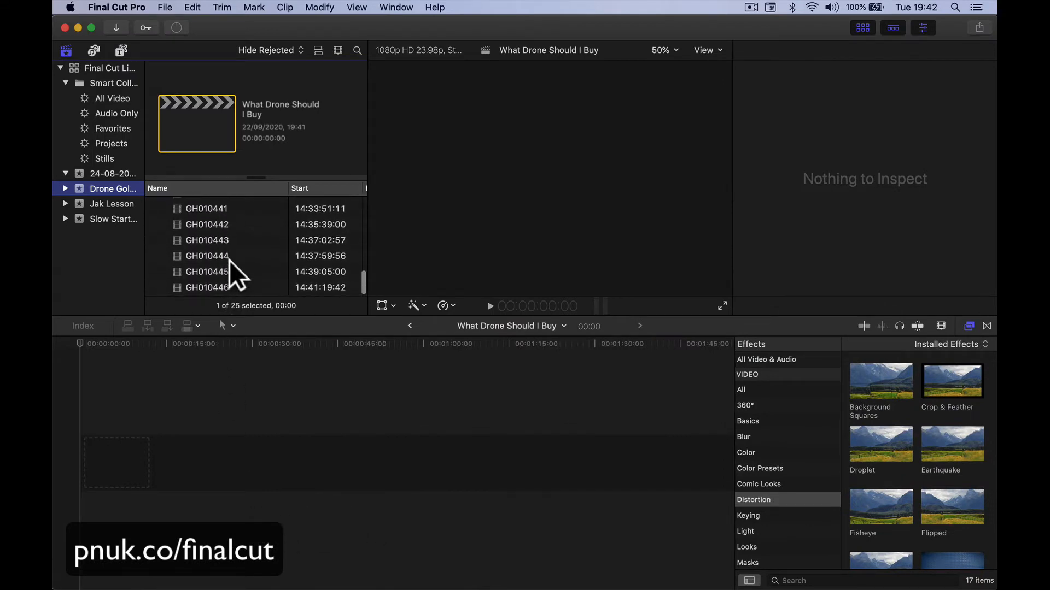
pyautogui.scroll(10, 228, 260)
pyautogui.click(224, 251)
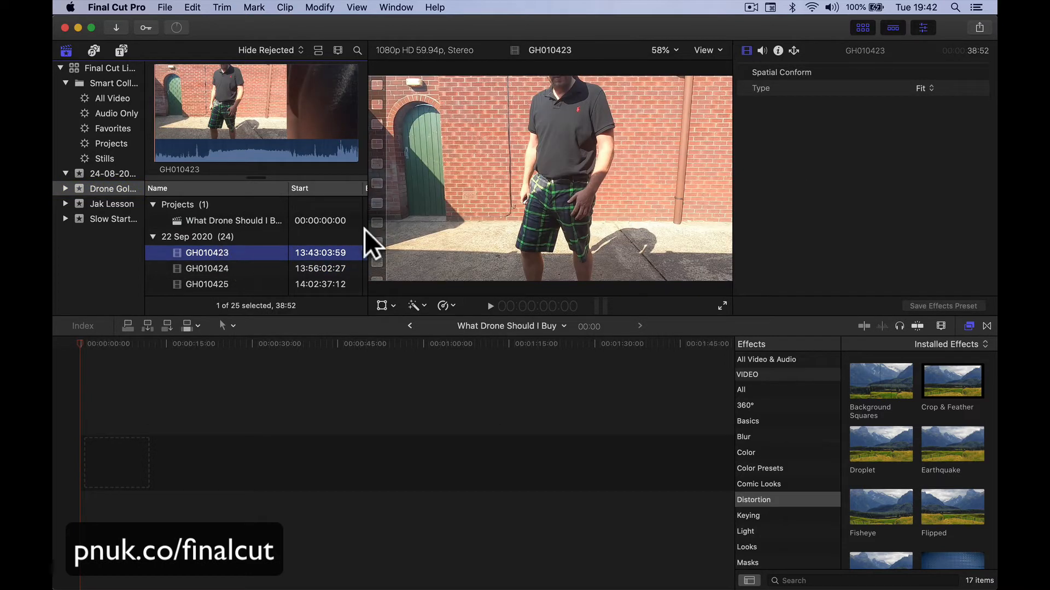
pyautogui.click(489, 306)
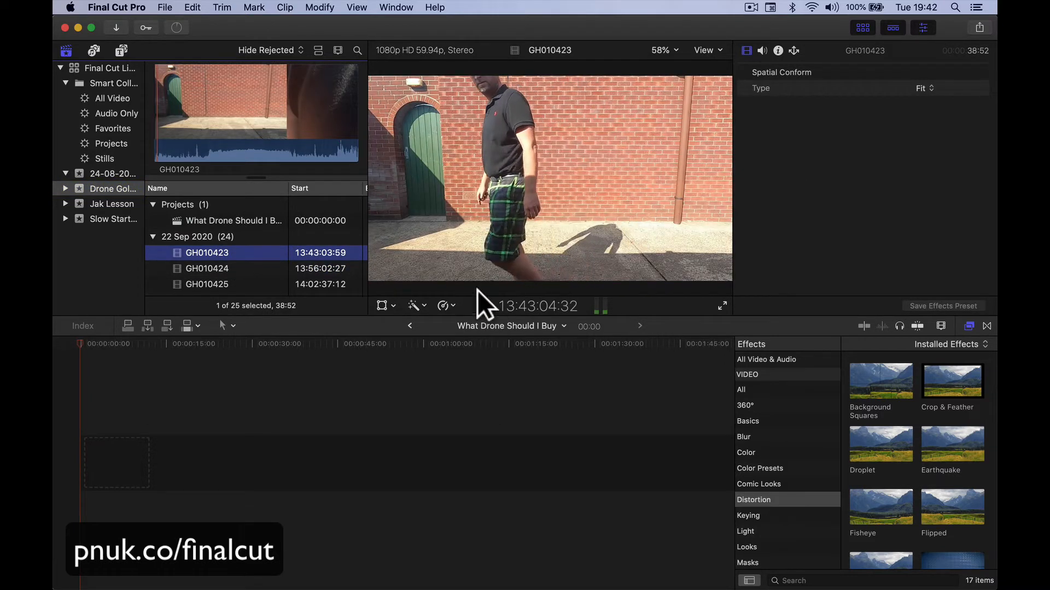
# Step: Mark a range of about 26:32 in clip GH010423 and add it at the start of the project timeline
pyautogui.moveTo(215, 117); pyautogui.dragTo(324, 116)
pyautogui.moveTo(214, 119); pyautogui.dragTo(177, 120)
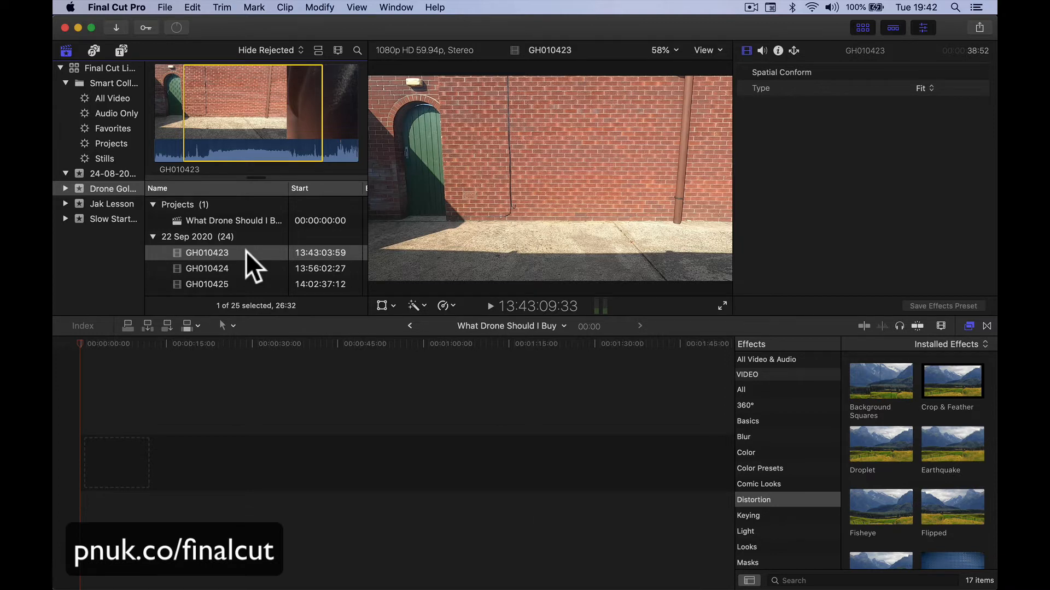
pyautogui.scroll(-5, 245, 268)
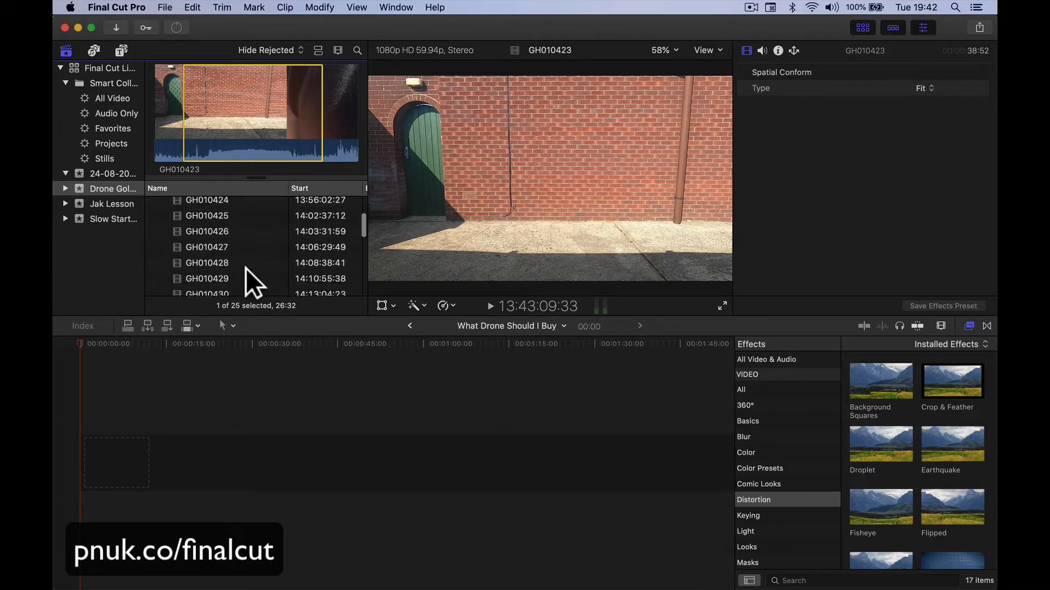
pyautogui.scroll(5, 244, 268)
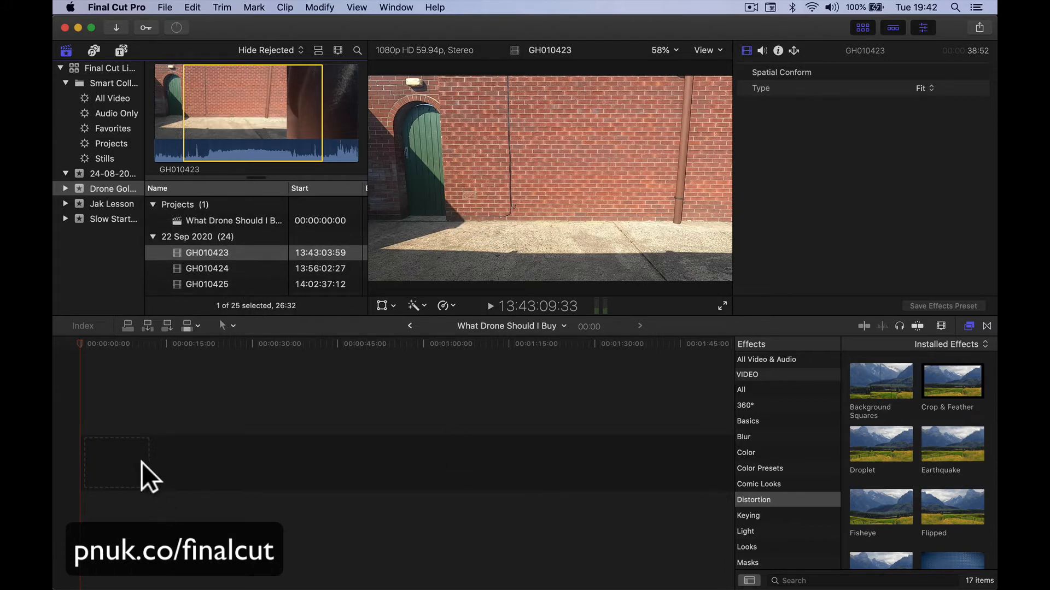
pyautogui.moveTo(246, 255); pyautogui.dragTo(143, 453)
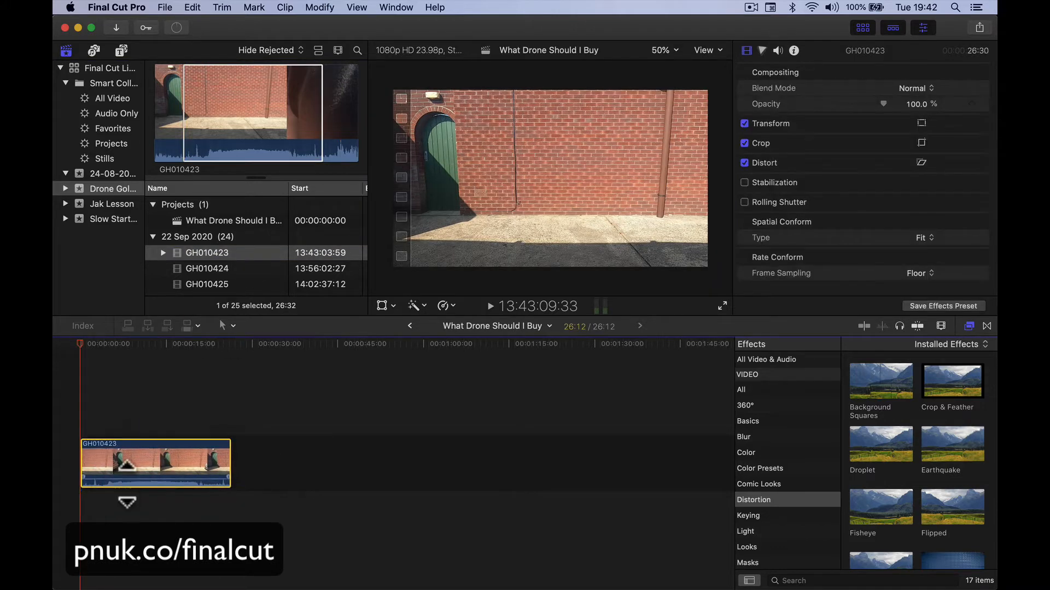
# Step: Append clips GH010424, GH010425 and GH010426 in order after the first clip in the timeline
pyautogui.click(231, 344)
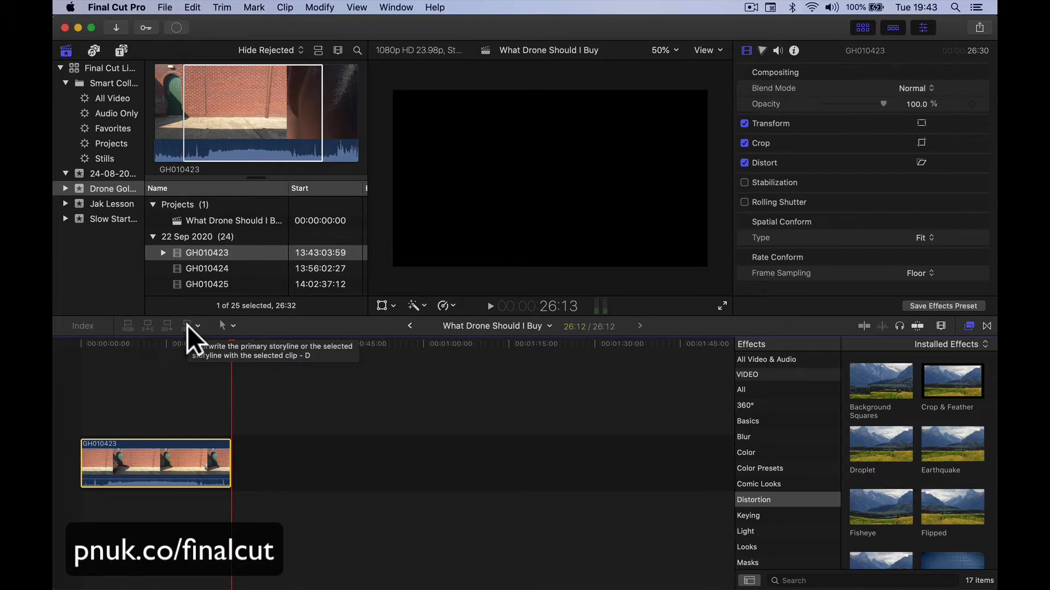
pyautogui.click(210, 269)
pyautogui.press('e')
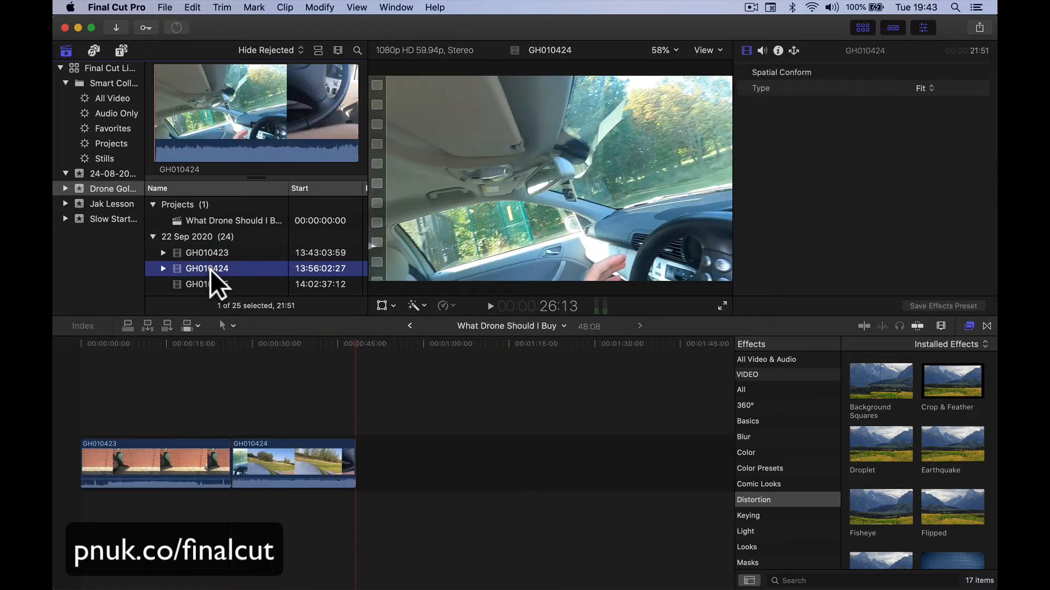
pyautogui.scroll(-2, 212, 277)
pyautogui.click(220, 257)
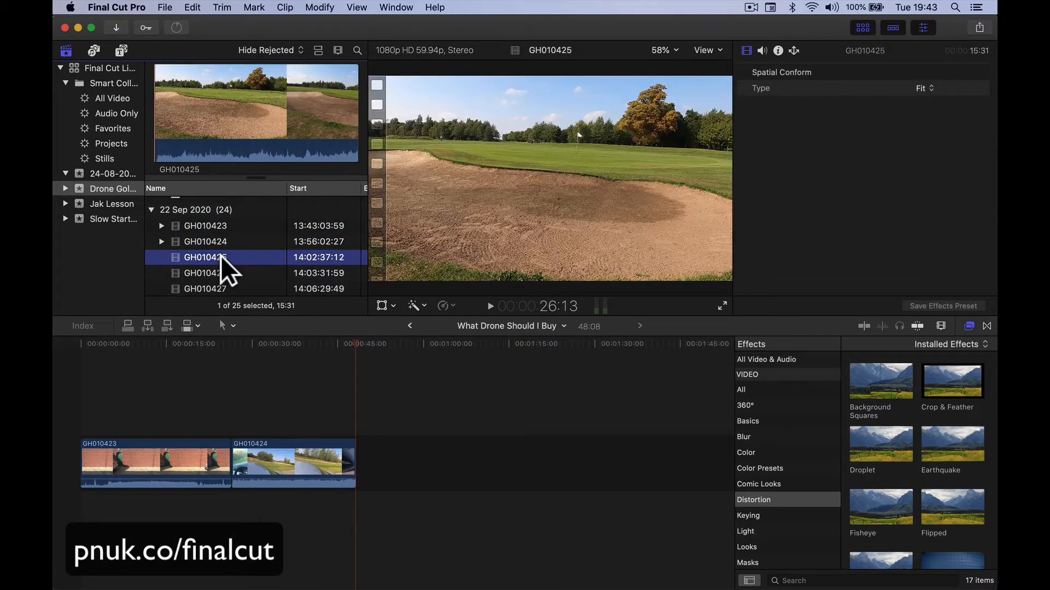
pyautogui.press('e')
pyautogui.scroll(-1, 221, 254)
pyautogui.click(219, 251)
pyautogui.press('e')
pyautogui.scroll(-1, 219, 251)
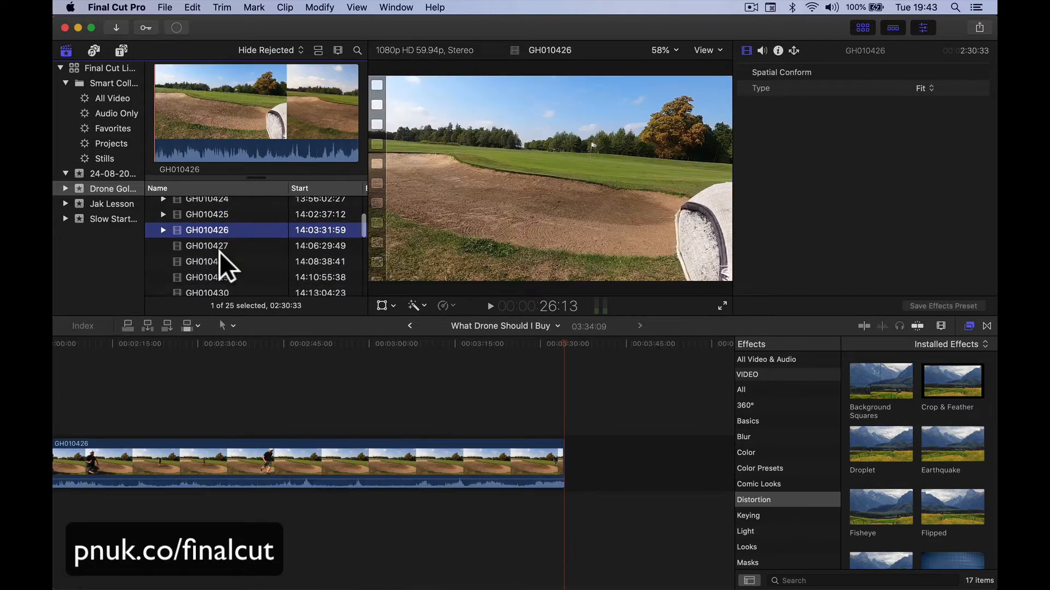
# Step: Append the remaining event clips, GH010427 through GH010446, one after another to the end of the timeline
pyautogui.click(218, 248)
pyautogui.press('e')
pyautogui.press('Down')
pyautogui.press('e')
pyautogui.press('Down')
pyautogui.press('e')
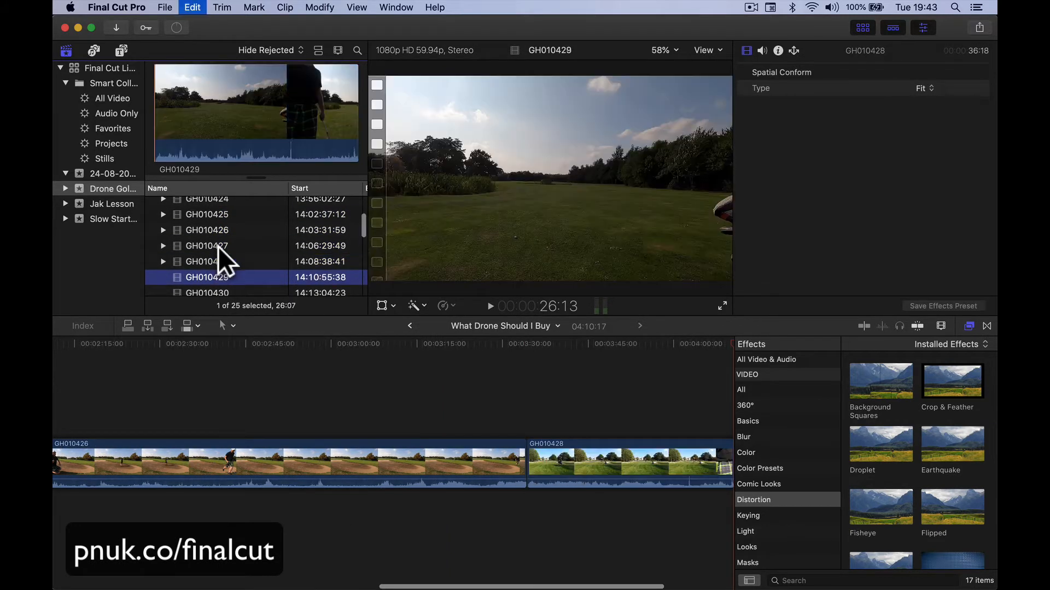
pyautogui.press('Down')
pyautogui.press('e')
pyautogui.press('Down')
pyautogui.press('e')
pyautogui.press('Down')
pyautogui.press('e')
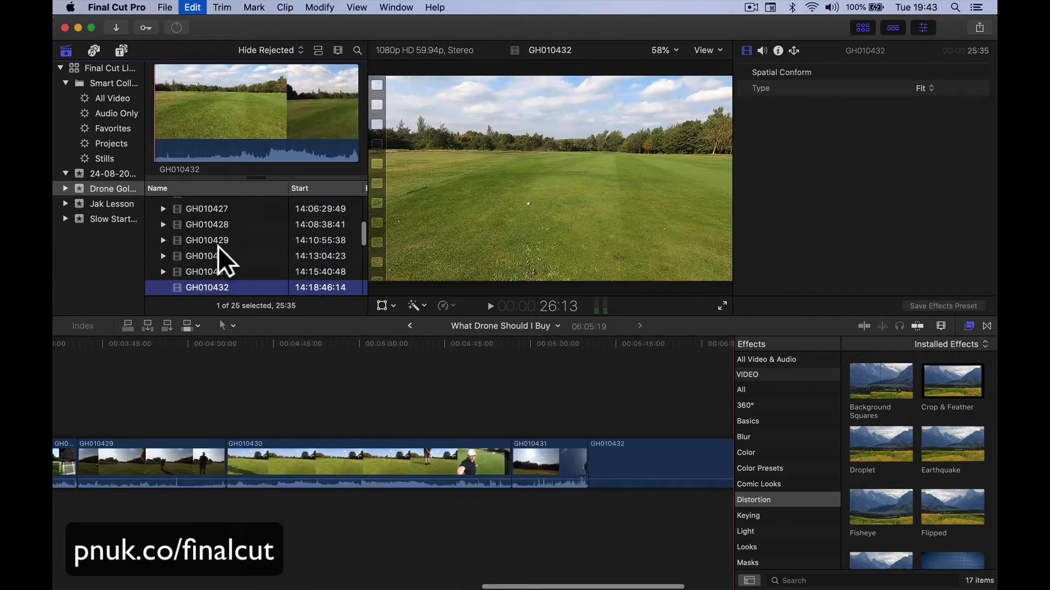
pyautogui.press('Down')
pyautogui.press('e')
pyautogui.press('Down')
pyautogui.press('e')
pyautogui.press('Down')
pyautogui.press('e')
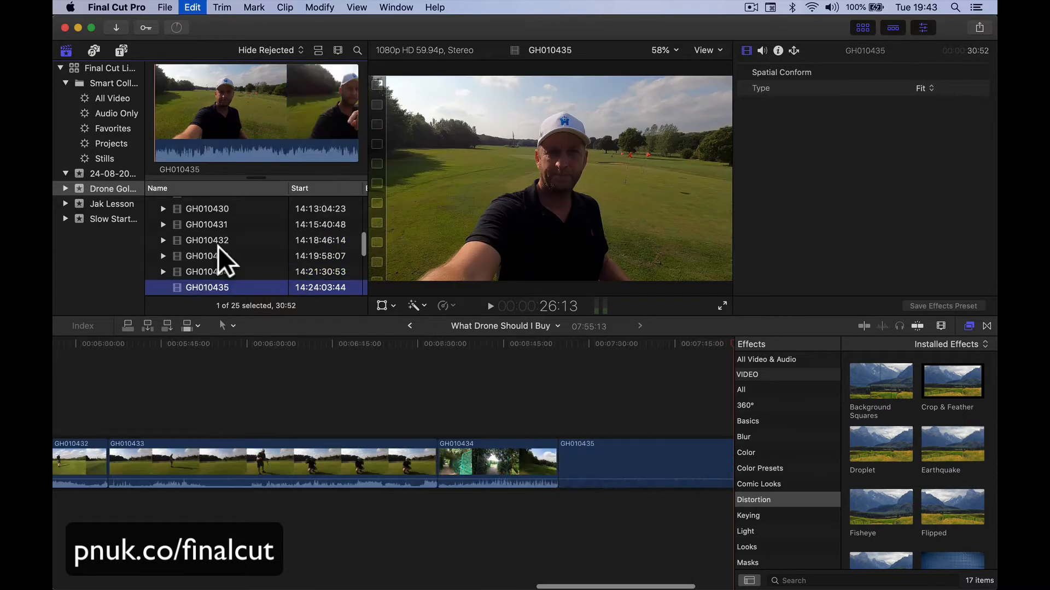
pyautogui.press('Down')
pyautogui.press('e')
pyautogui.press('Down')
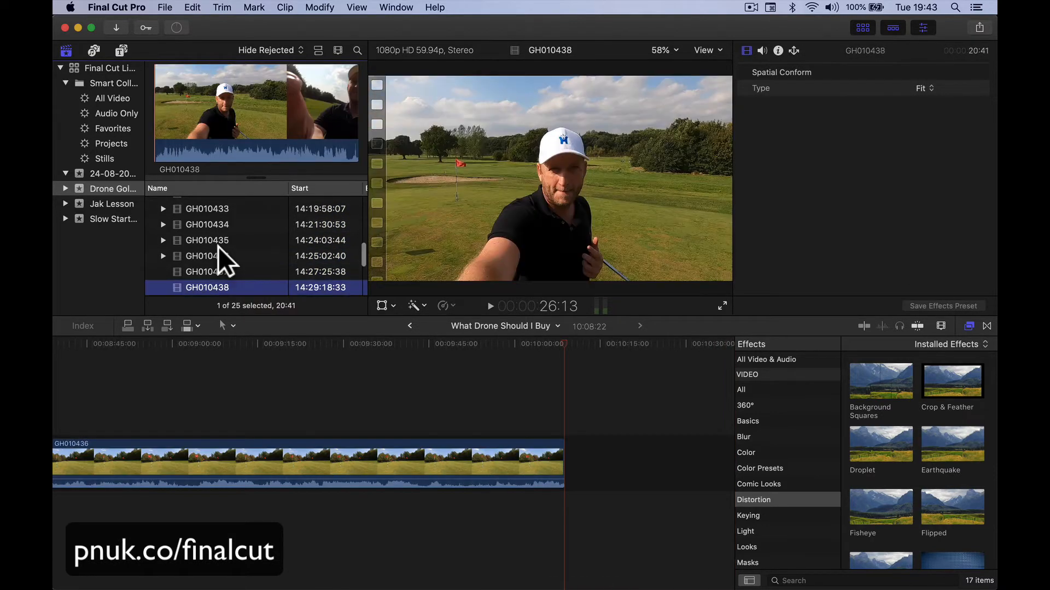
pyautogui.press('e')
pyautogui.press('Down')
pyautogui.press('e')
pyautogui.press('Down')
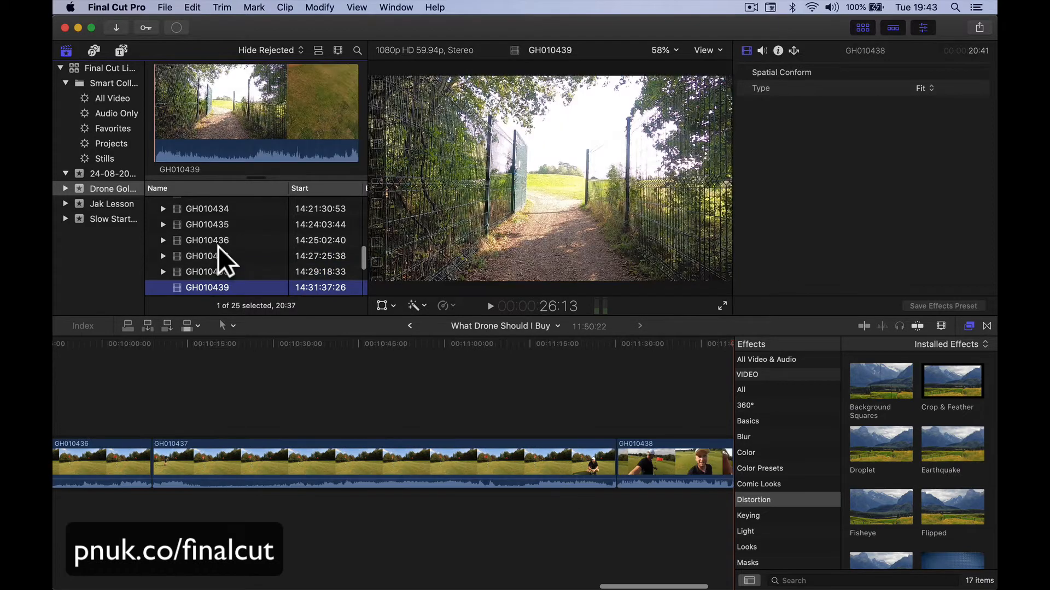
pyautogui.press('e')
pyautogui.press('Down')
pyautogui.press('e')
pyautogui.press('Down')
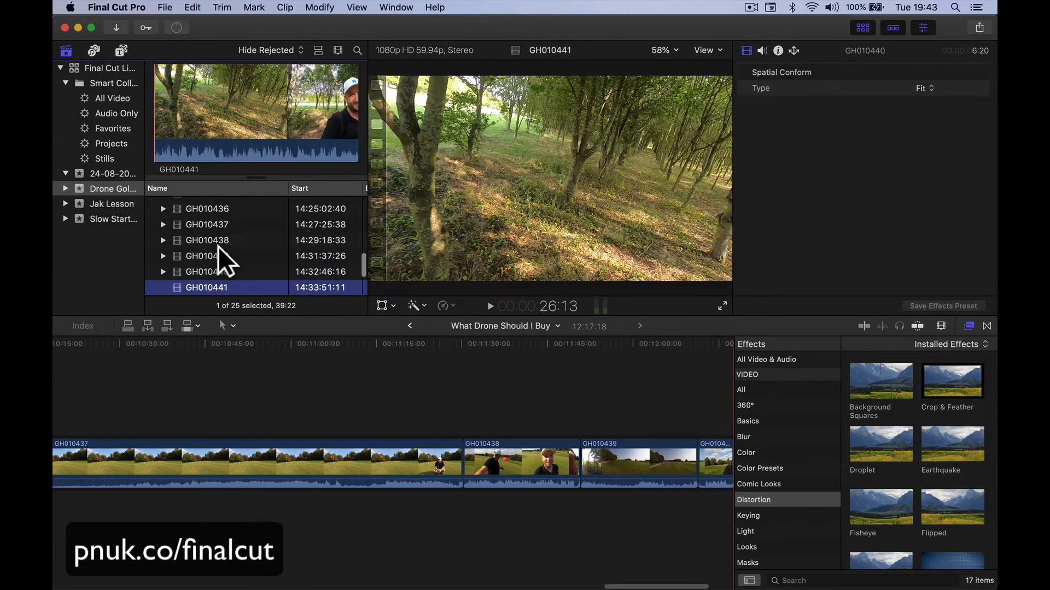
pyautogui.press('e')
pyautogui.press('Down')
pyautogui.press('e')
pyautogui.press('Down')
pyautogui.press('e')
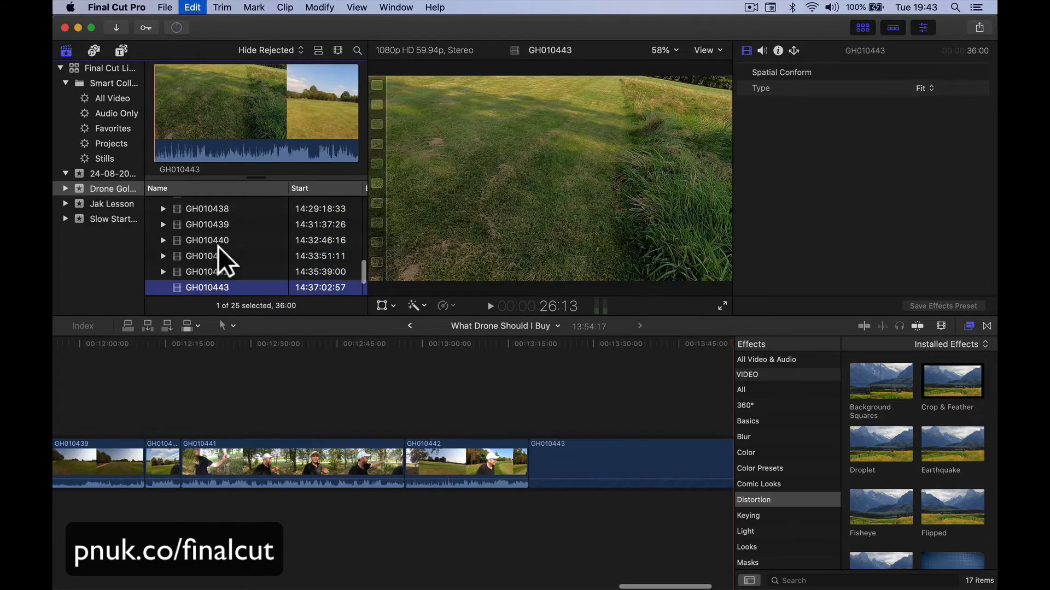
pyautogui.press('Down')
pyautogui.press('e')
pyautogui.press('Down')
pyautogui.press('e')
pyautogui.press('Down')
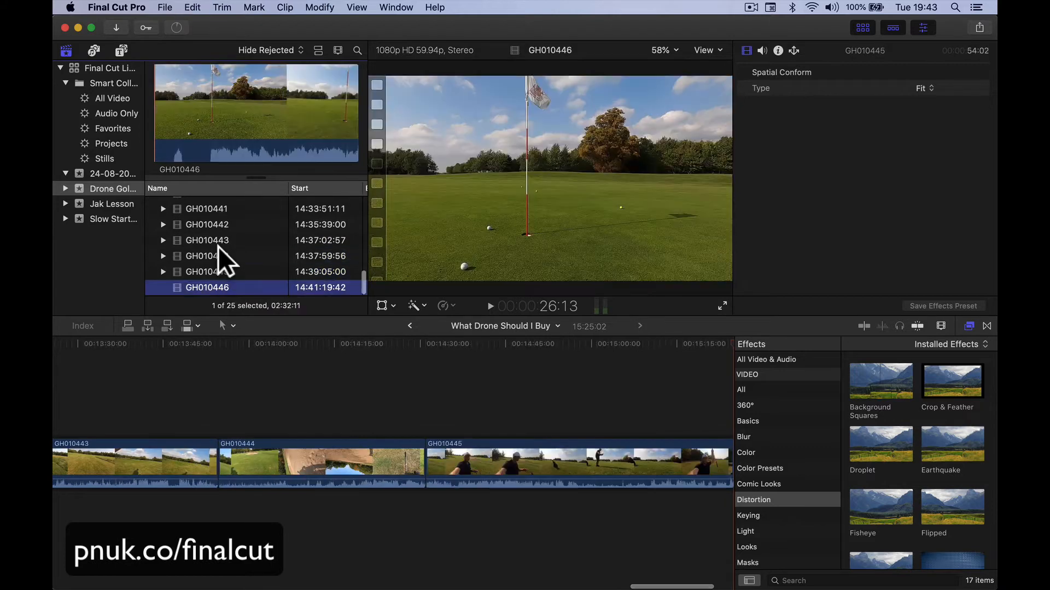
pyautogui.press('e')
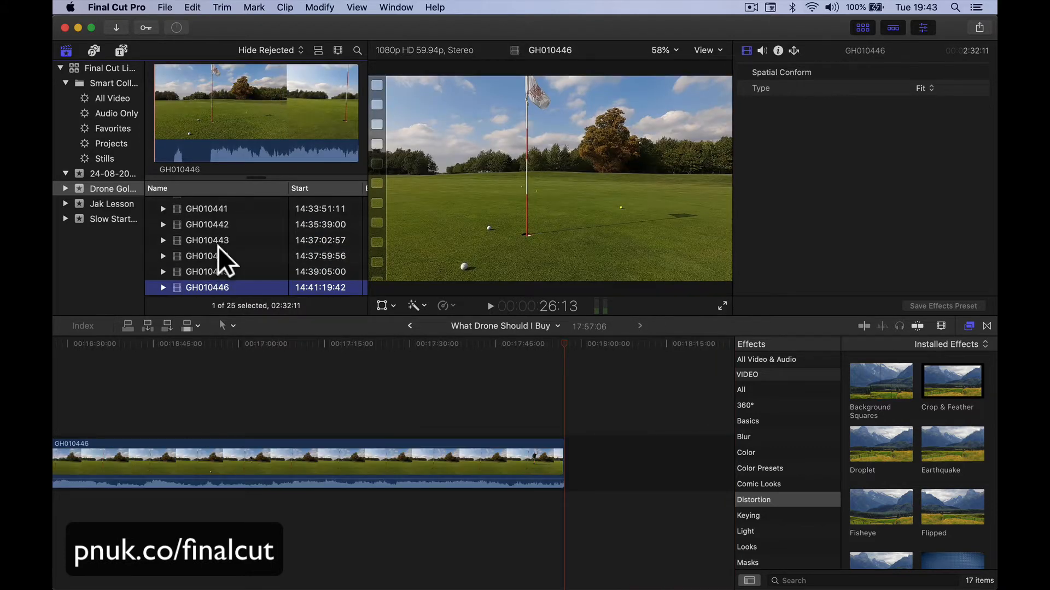
# Step: Play the project from its start, sample the footage at several points through GH010426, and stop playback
pyautogui.hscroll(-20, 278, 369)
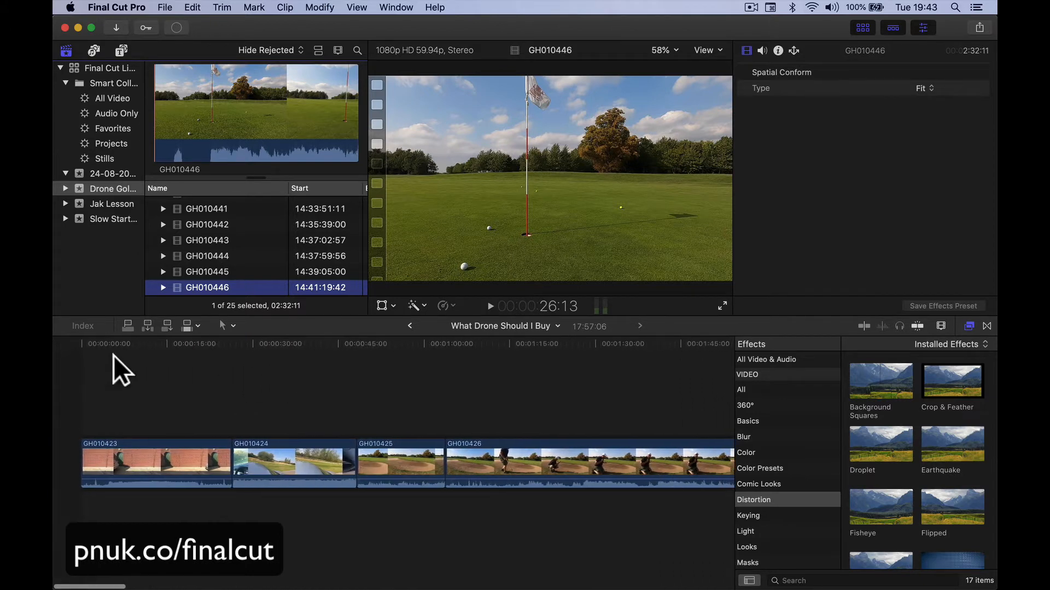
pyautogui.click(79, 342)
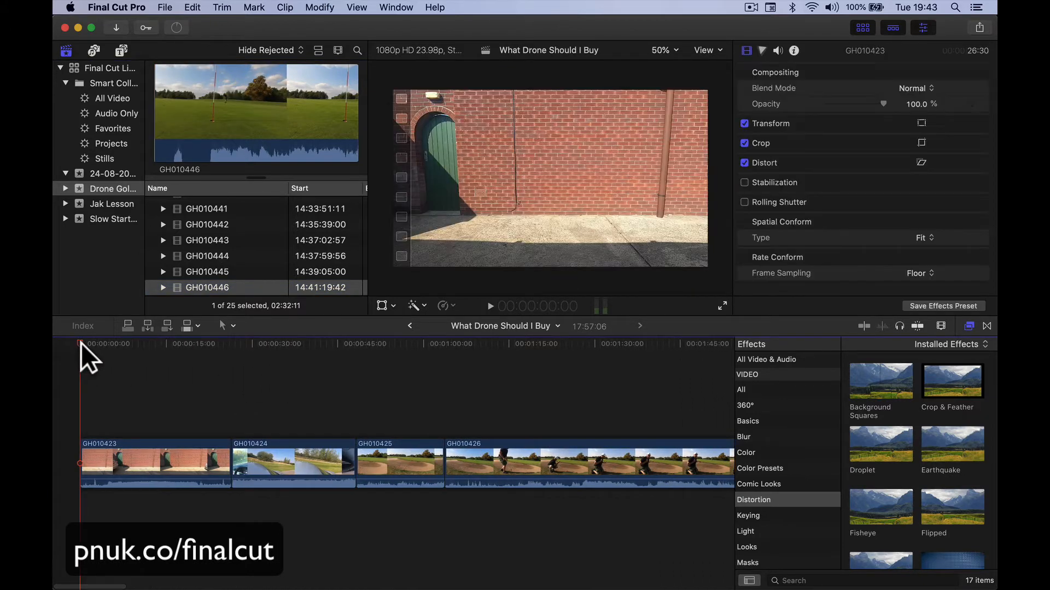
pyautogui.press('space')
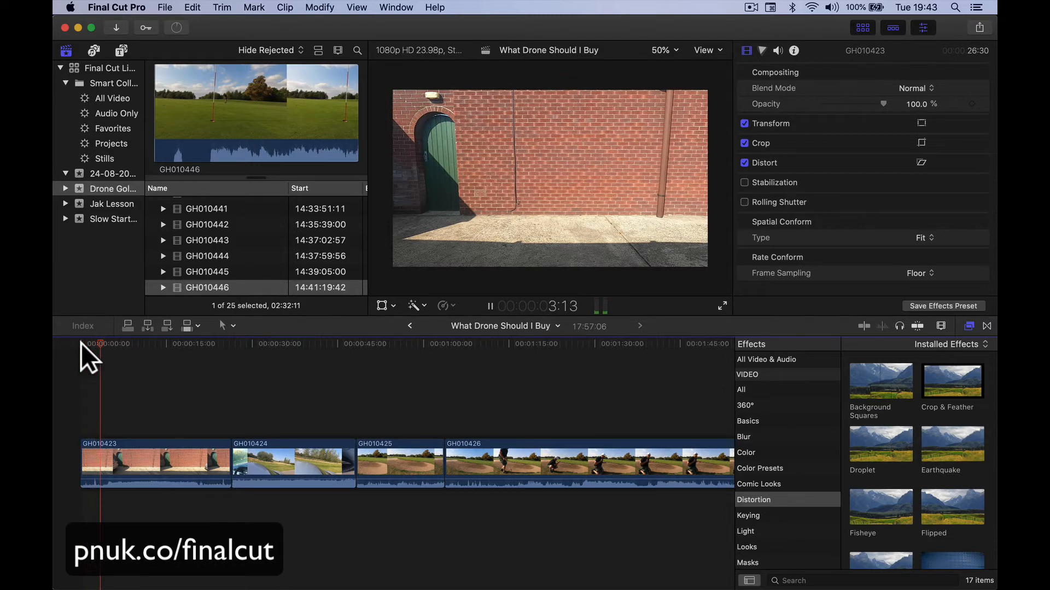
pyautogui.click(137, 347)
pyautogui.click(180, 345)
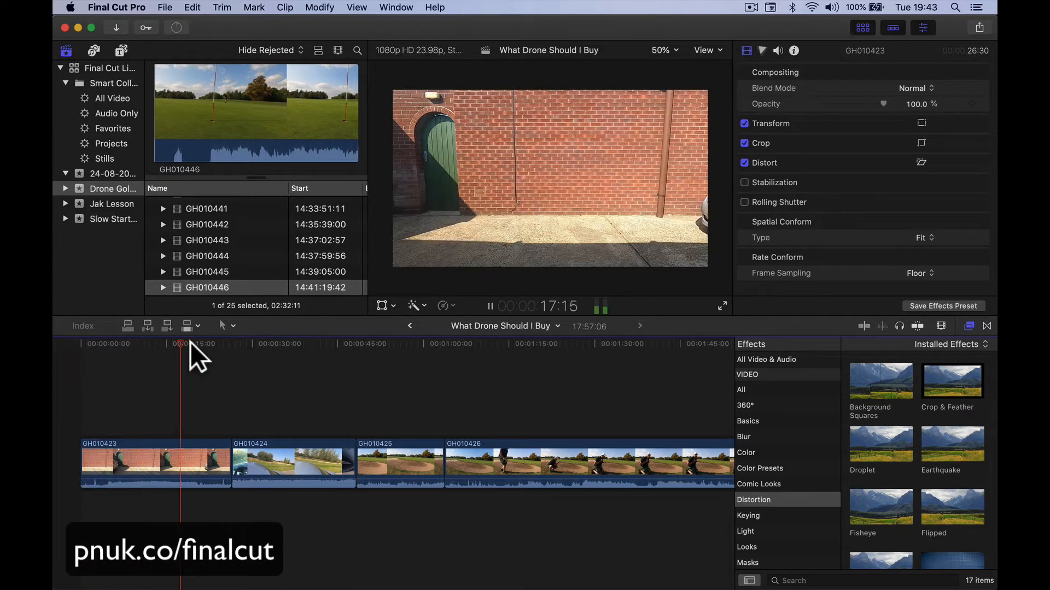
pyautogui.click(223, 345)
pyautogui.click(278, 344)
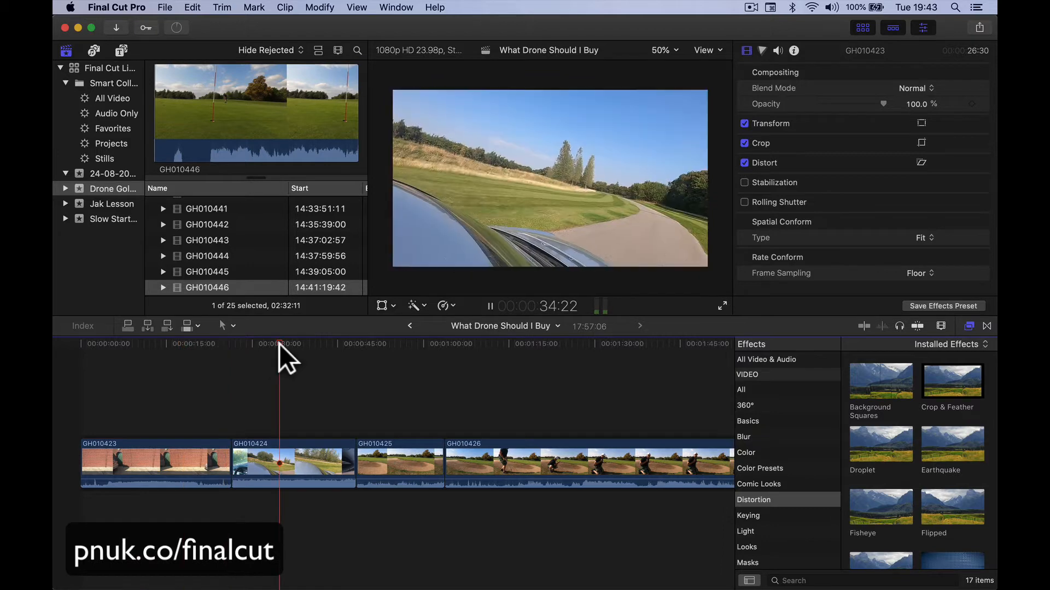
pyautogui.click(394, 343)
pyautogui.click(514, 339)
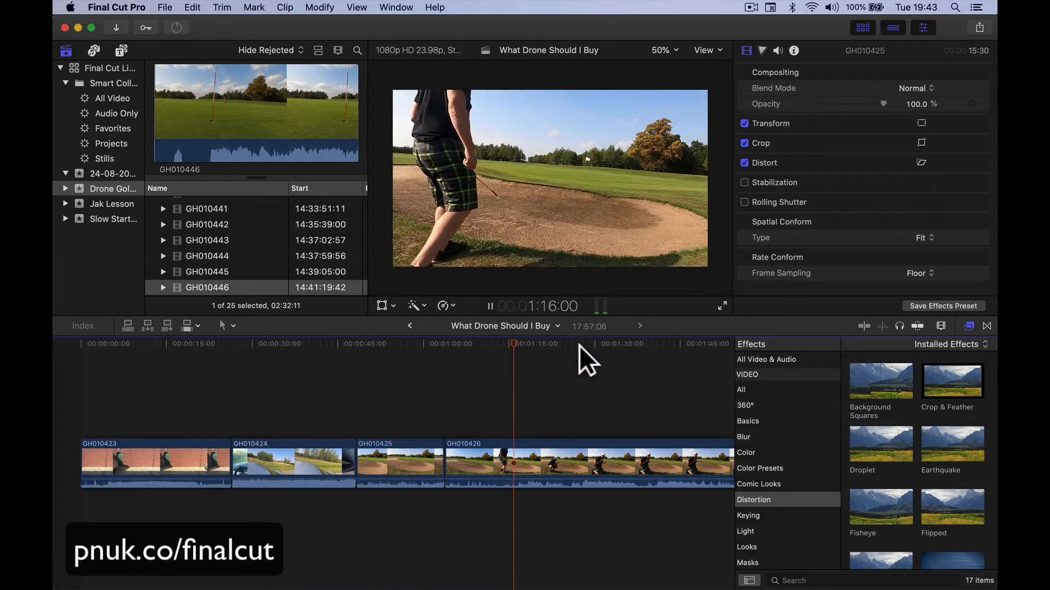
pyautogui.hscroll(10, 580, 346)
pyautogui.click(548, 339)
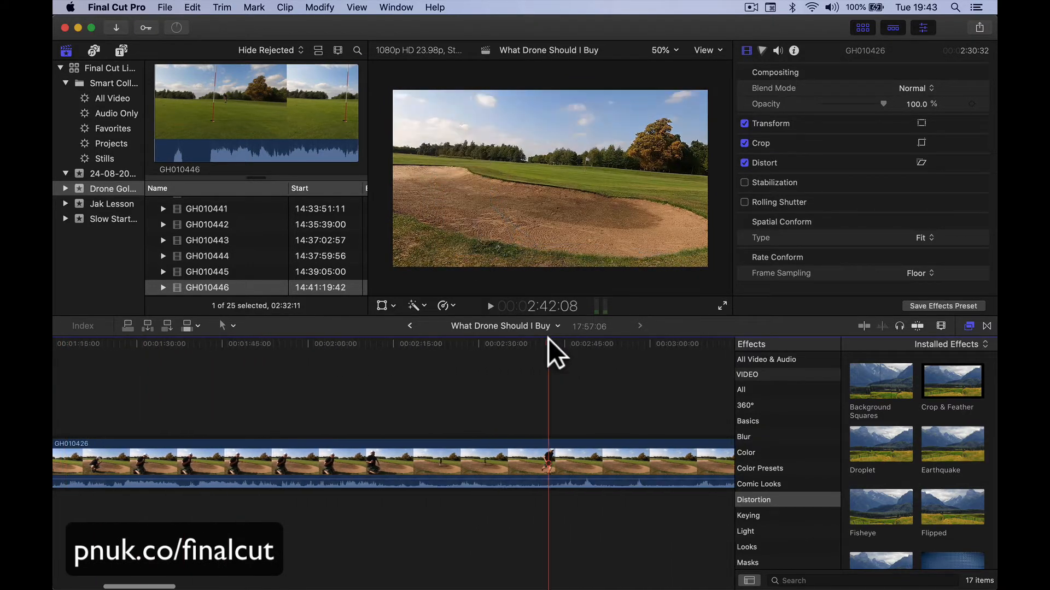
pyautogui.hscroll(5, 548, 339)
pyautogui.click(548, 339)
pyautogui.hscroll(-15, 549, 339)
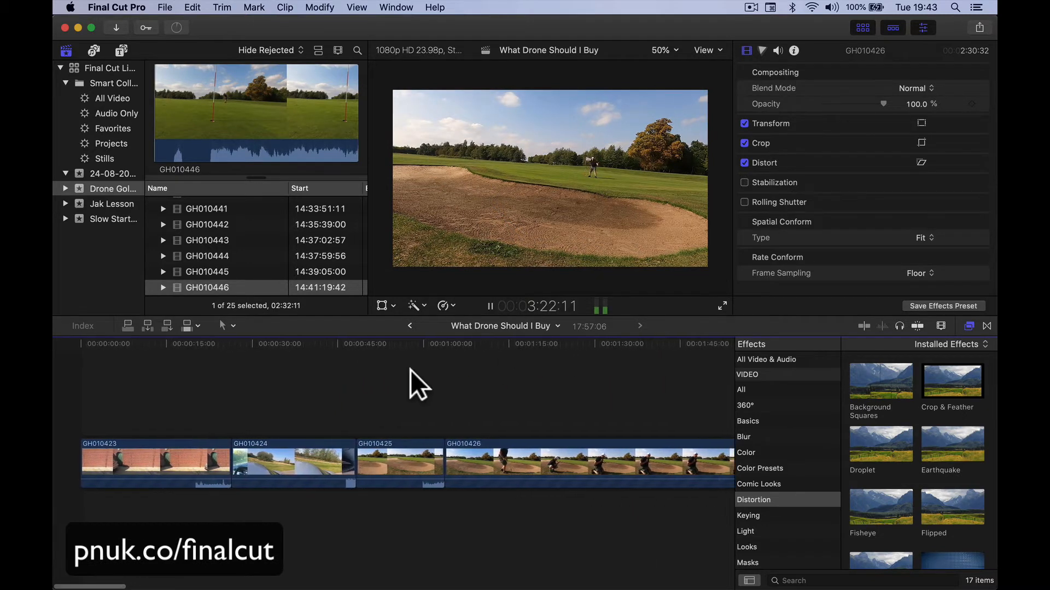
pyautogui.click(490, 305)
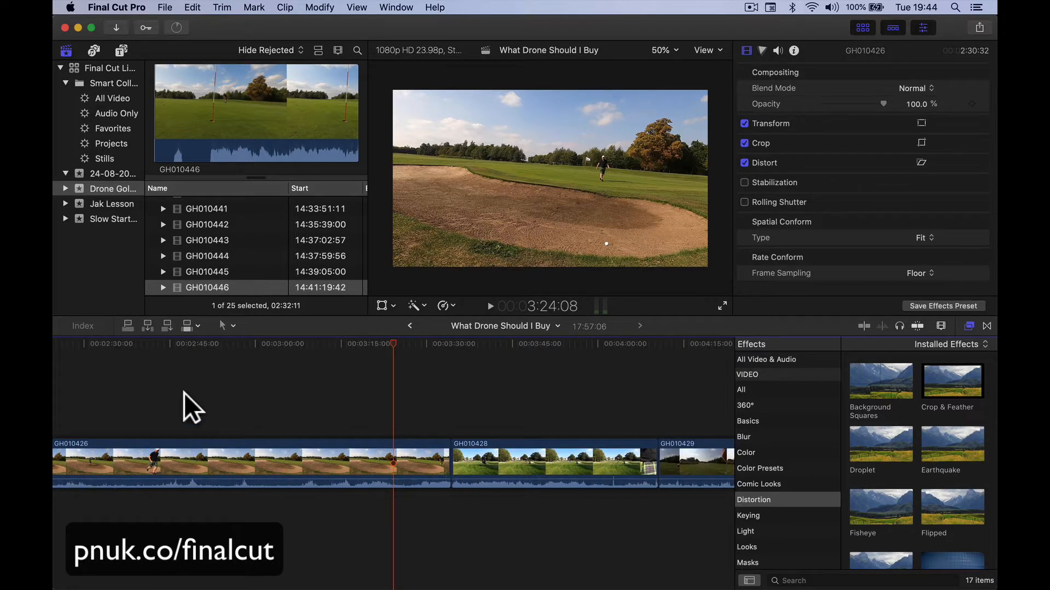
# Step: Cut clip GH010423 with the Blade tool at about 4:00 on the timeline
pyautogui.hscroll(-15, 184, 392)
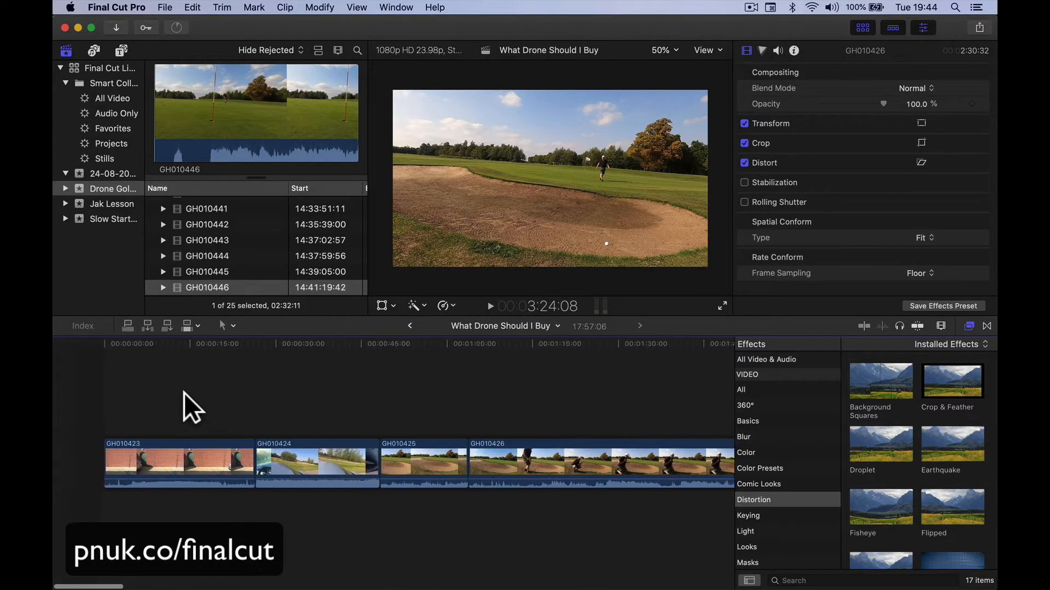
pyautogui.click(81, 340)
pyautogui.click(230, 326)
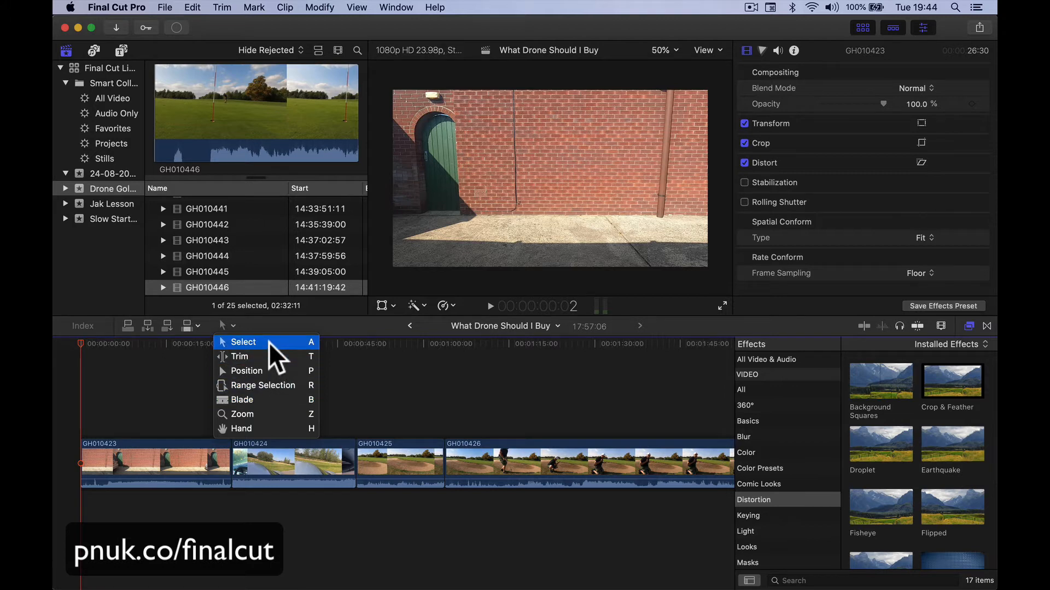
pyautogui.click(271, 400)
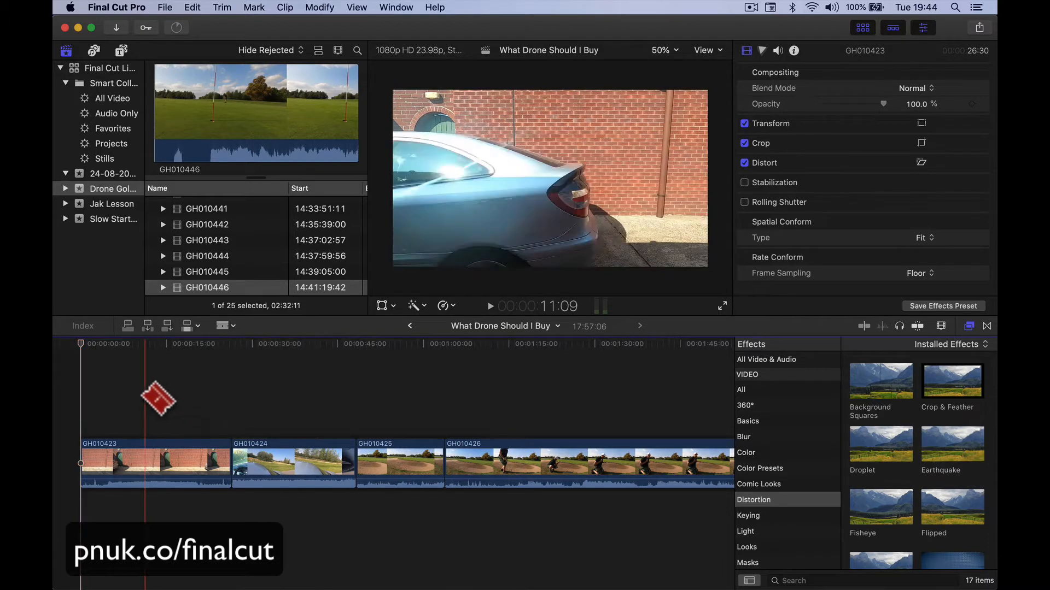
pyautogui.click(104, 465)
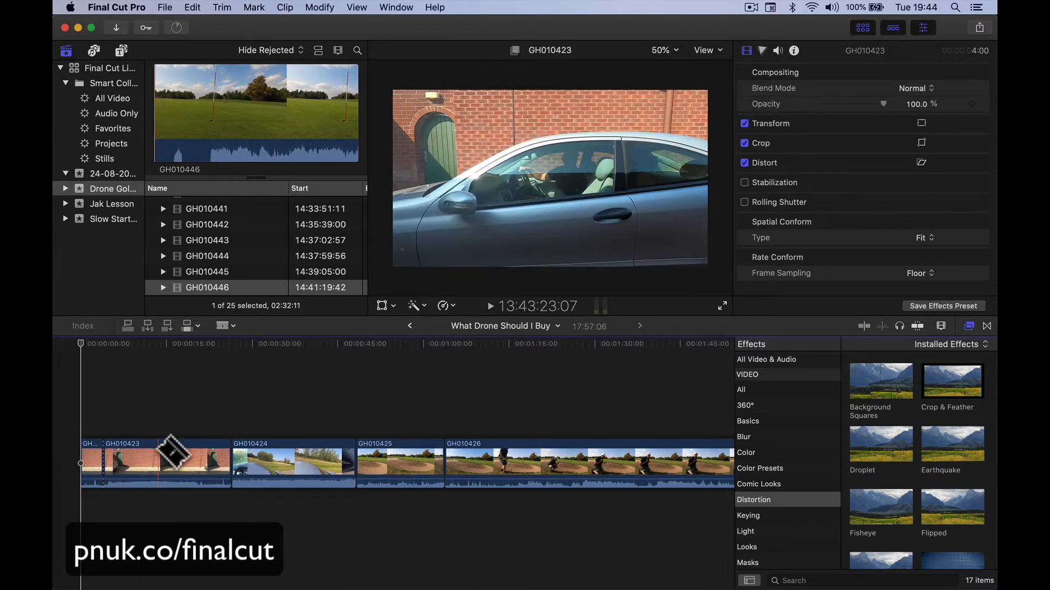
# Step: Undo the blade cut in GH010423 and switch back to the Select tool
pyautogui.press('super+z')
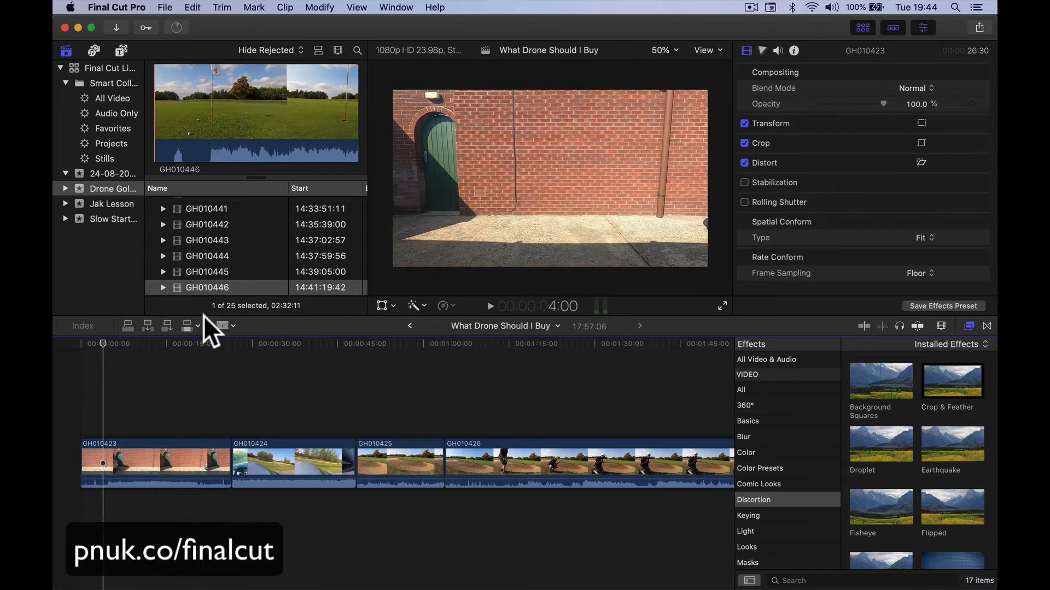
pyautogui.click(233, 324)
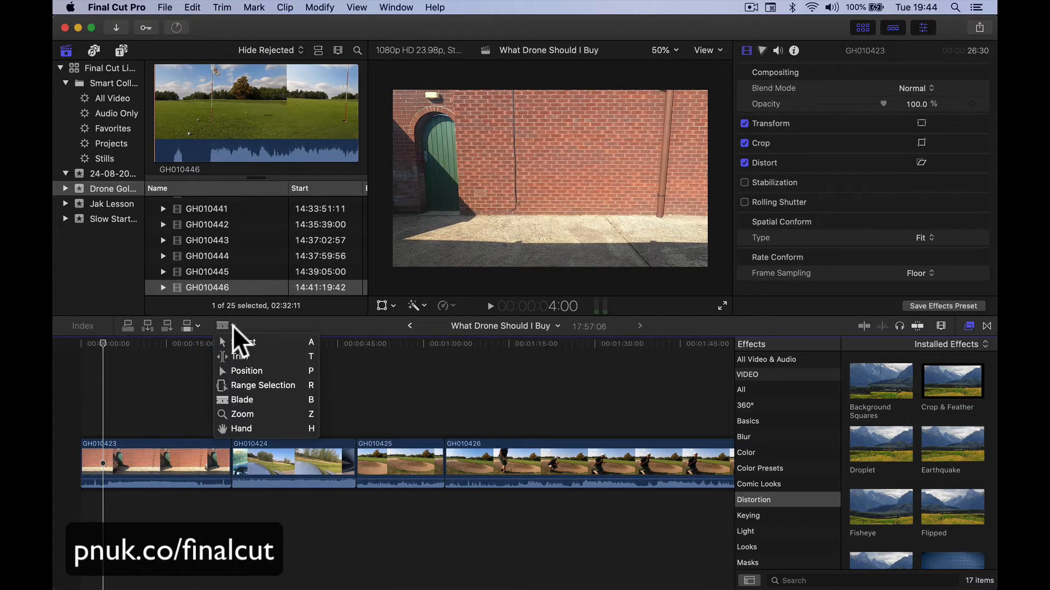
pyautogui.click(238, 340)
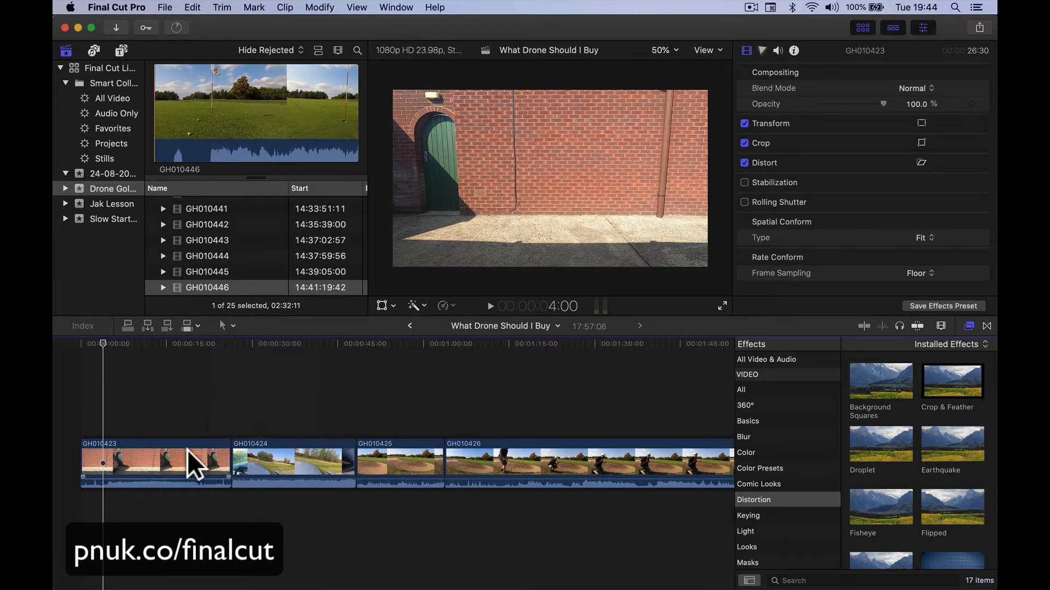
# Step: Cut GH010423 at 8:03 on the timeline and delete the section before the cut
pyautogui.click(94, 345)
pyautogui.moveTo(84, 341); pyautogui.dragTo(104, 342)
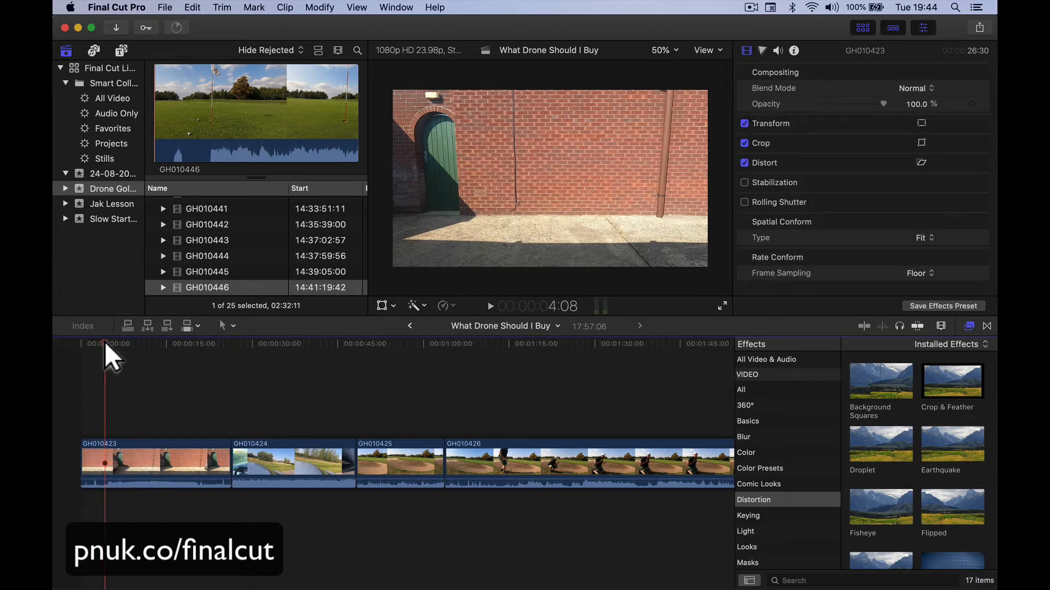
pyautogui.click(116, 421)
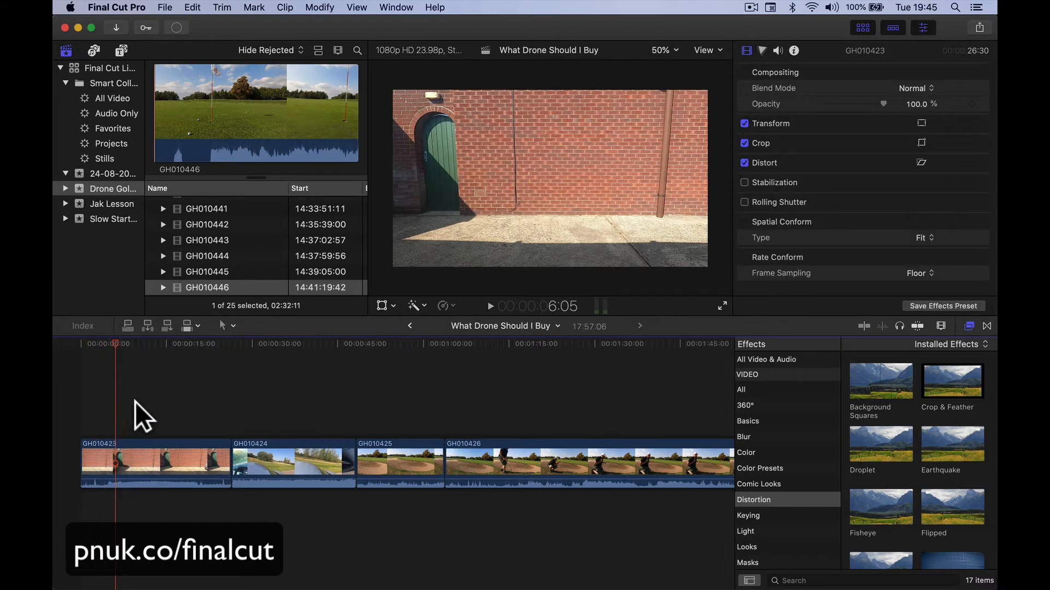
pyautogui.moveTo(121, 467); pyautogui.dragTo(113, 464)
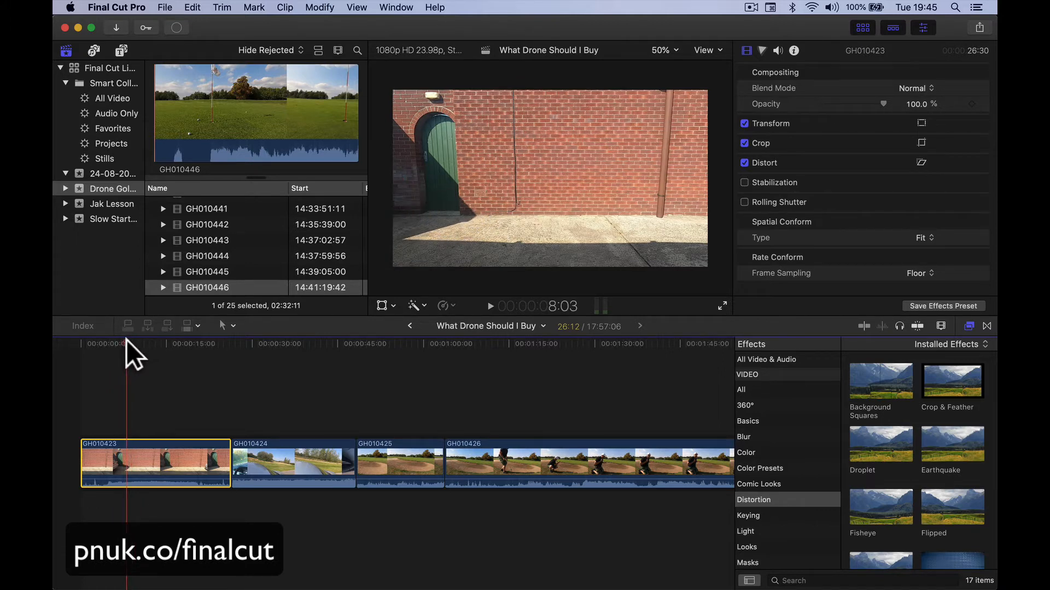
pyautogui.press('super+b')
pyautogui.press('BackSpace')
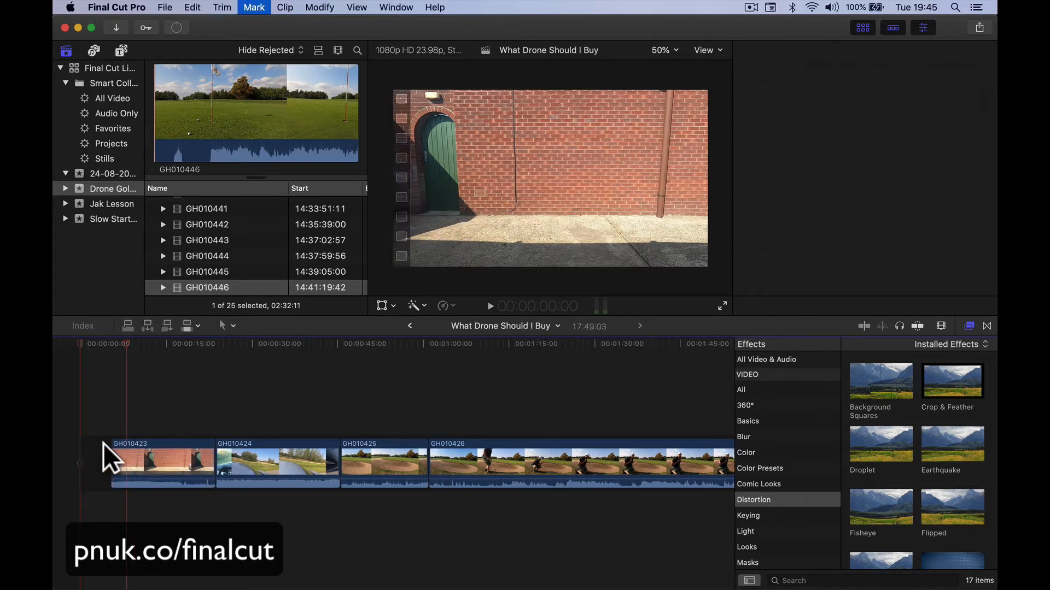
# Step: Play the shortened GH010423 to review it, lowering the sound volume during playback
pyautogui.press('space')
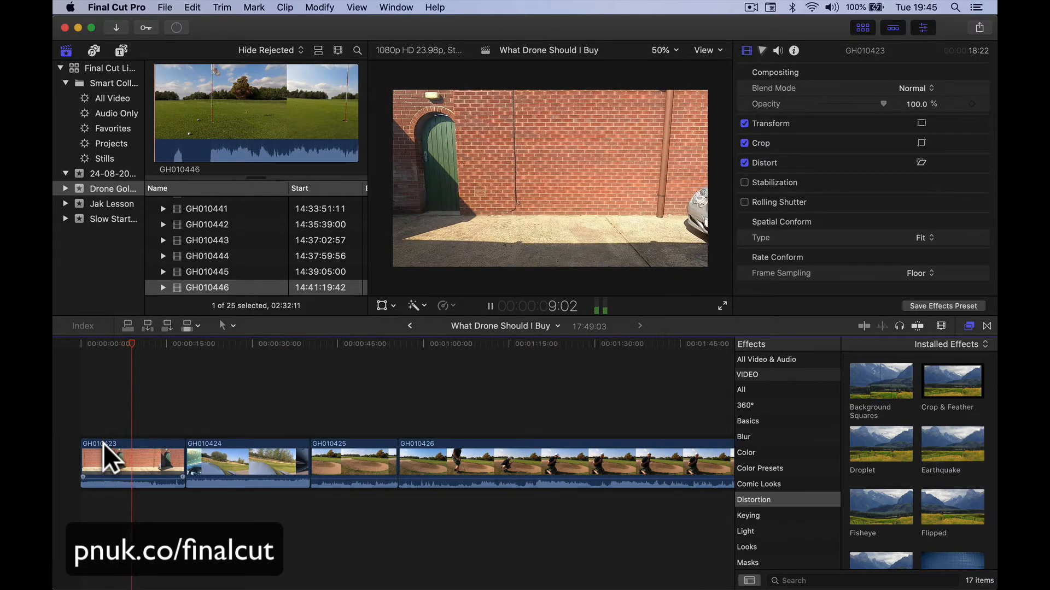
pyautogui.press('XF86AudioLowerVolume')
pyautogui.press('XF86AudioLowerVolume')
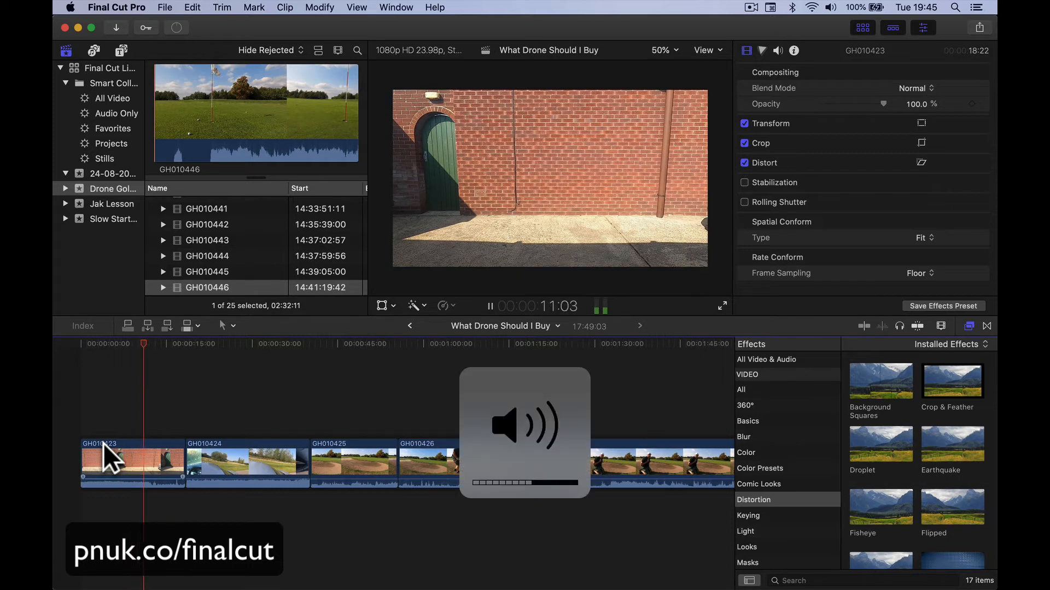
pyautogui.press('XF86AudioLowerVolume')
pyautogui.press('XF86AudioLowerVolume')
pyautogui.press('space')
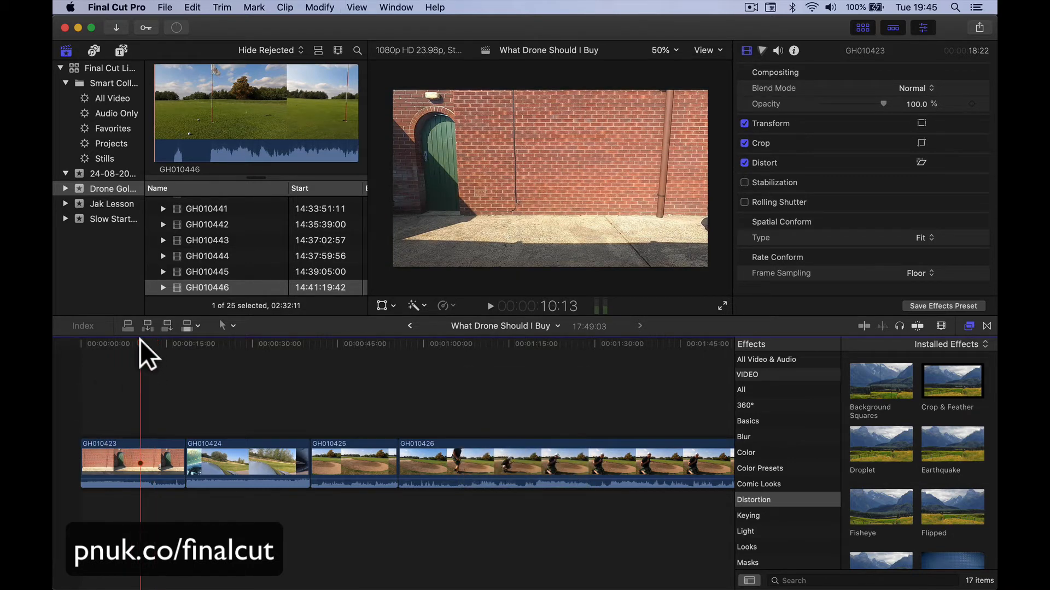
# Step: Find the end of the usable footage in GH010423 and trim the clip's end to 10:02 on the timeline
pyautogui.press('space')
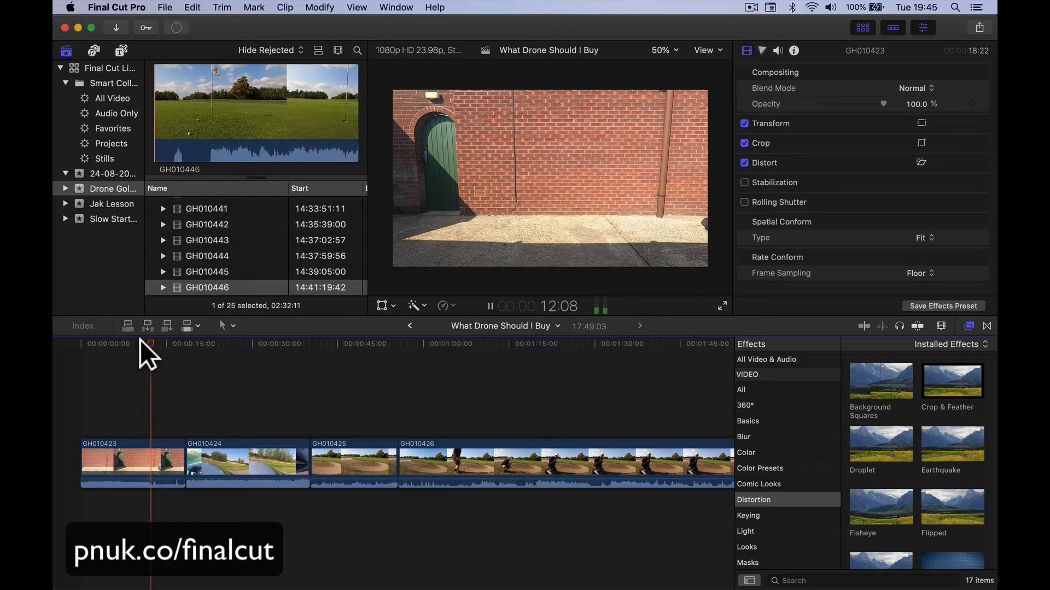
pyautogui.press('space')
pyautogui.moveTo(141, 340)
pyautogui.mouseDown()
pyautogui.moveTo(120, 344)
pyautogui.moveTo(137, 343)
pyautogui.mouseUp()
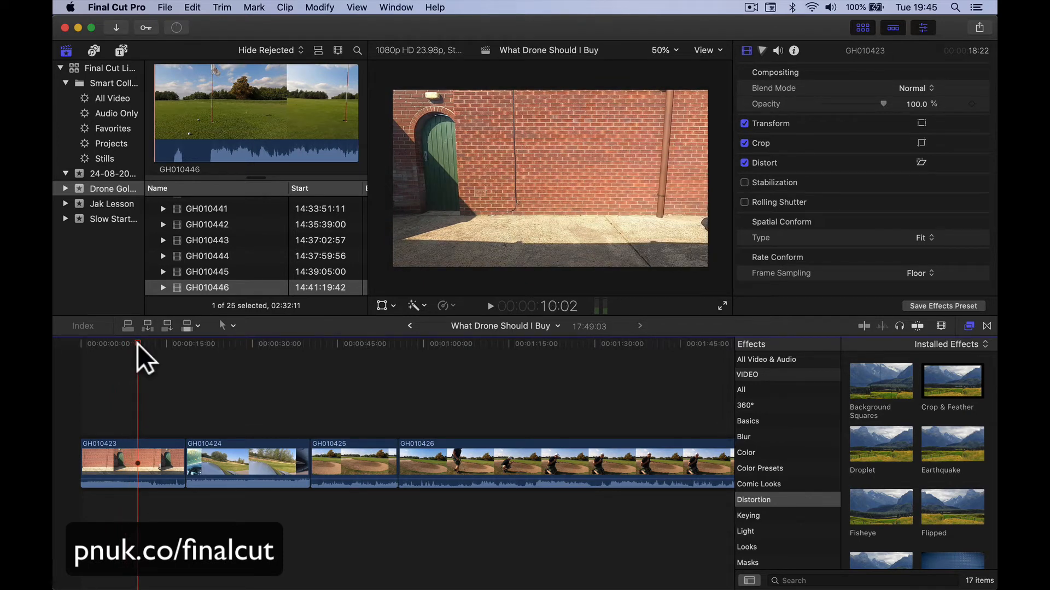
pyautogui.click(157, 438)
pyautogui.hotkey('alt', ']')
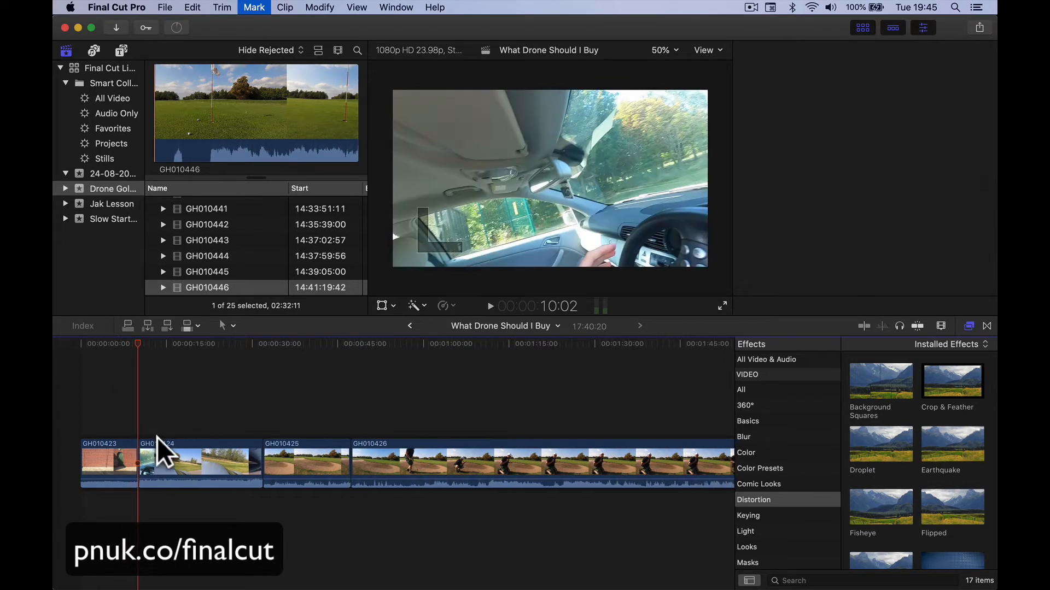
# Step: Play the project from its start through the cut into GH010424, then stop playback
pyautogui.click(79, 342)
pyautogui.press('space')
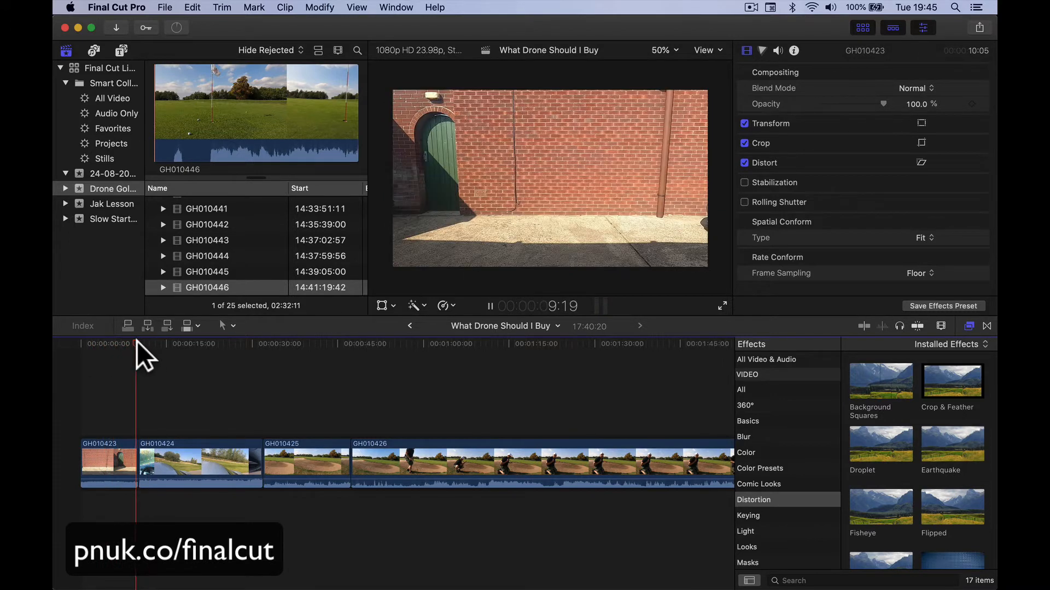
pyautogui.press('space')
pyautogui.press('space')
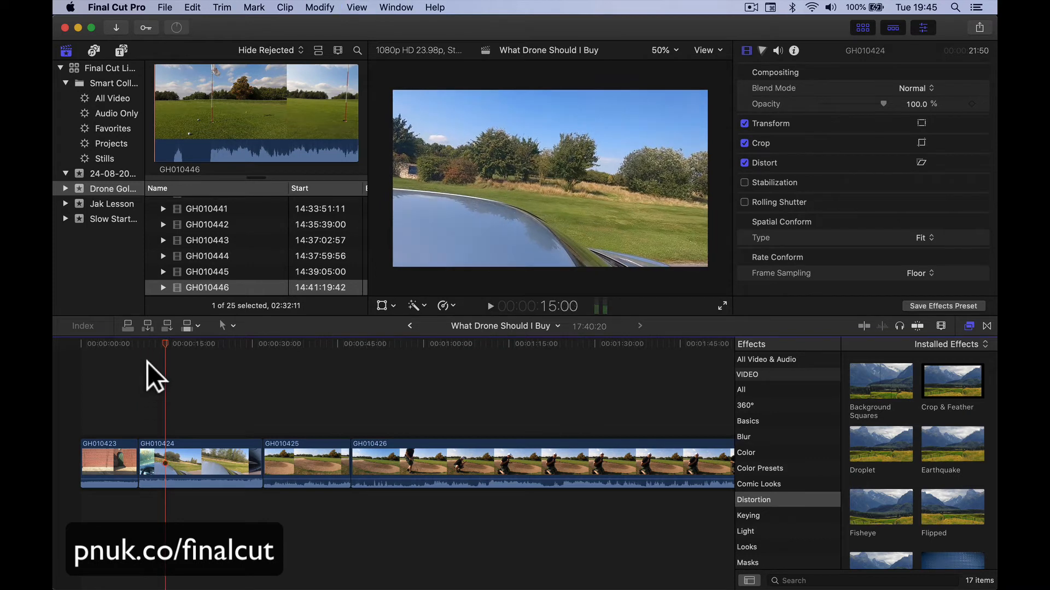
# Step: Cut GH010424 at 12:21 on the timeline and delete the short section before the cut
pyautogui.click(157, 342)
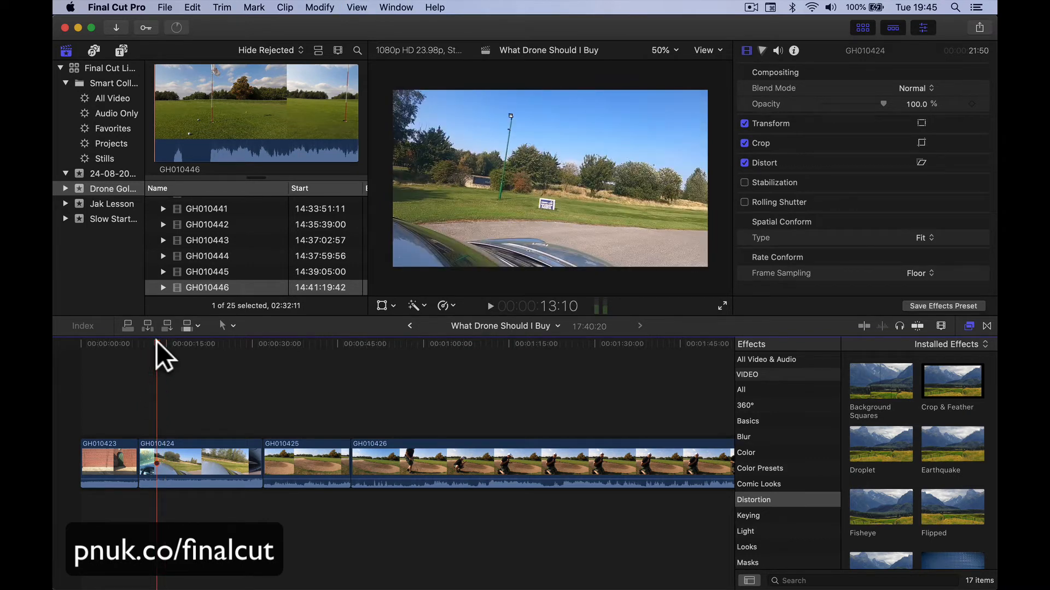
pyautogui.moveTo(156, 341); pyautogui.dragTo(153, 342)
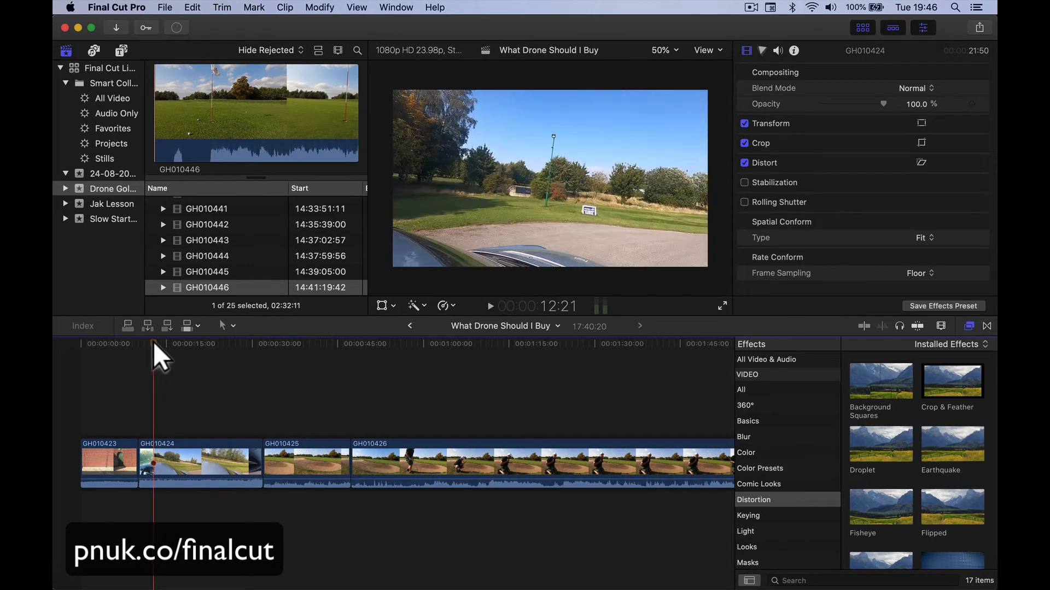
pyautogui.press('super+b')
pyautogui.click(146, 457)
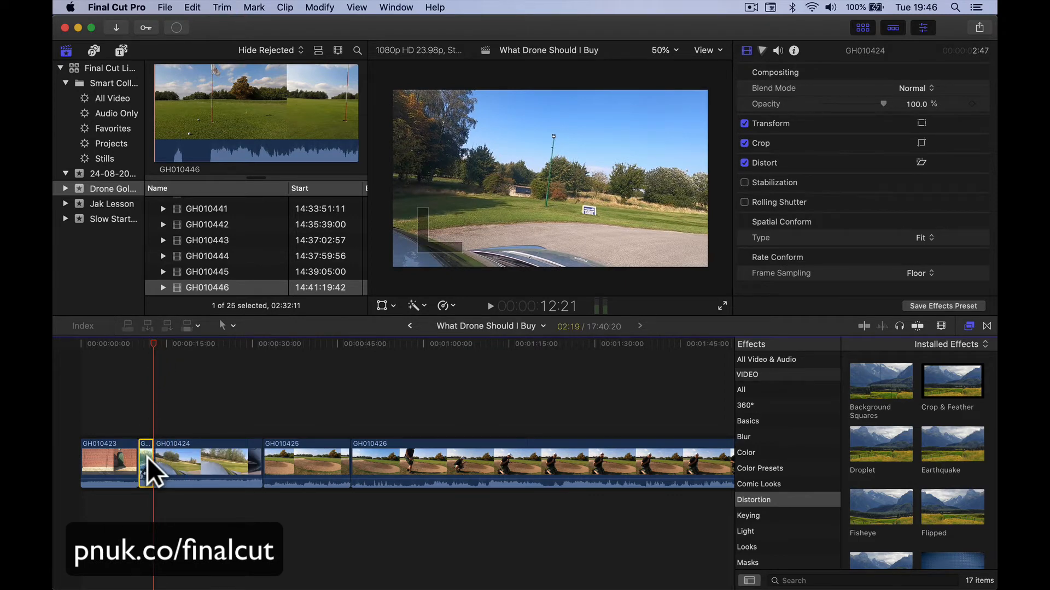
pyautogui.press('Delete')
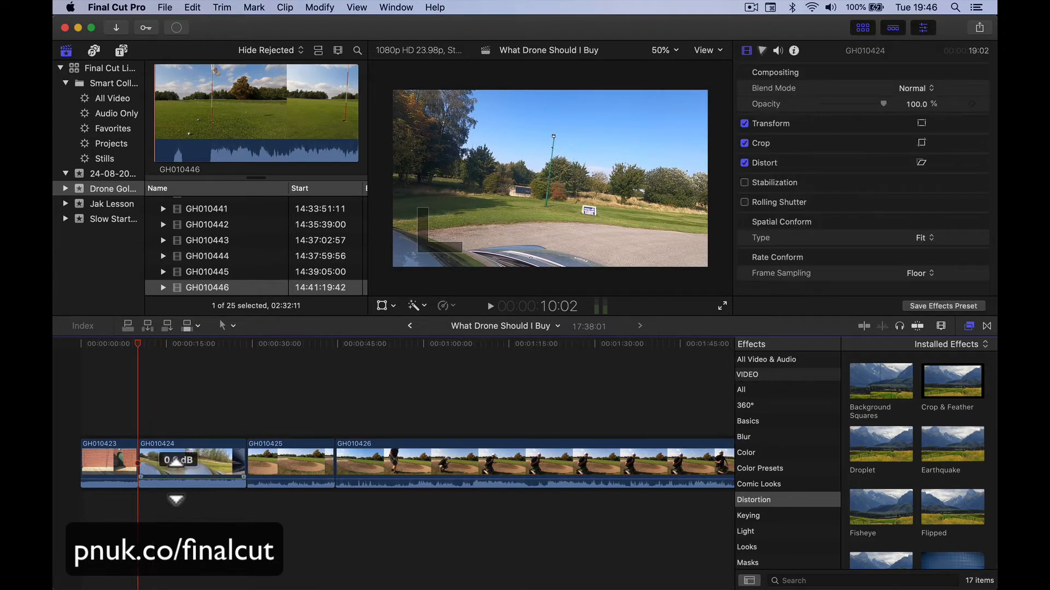
# Step: Lower the audio level of GH010424 to silence and play the clip briefly
pyautogui.moveTo(176, 480); pyautogui.dragTo(175, 492)
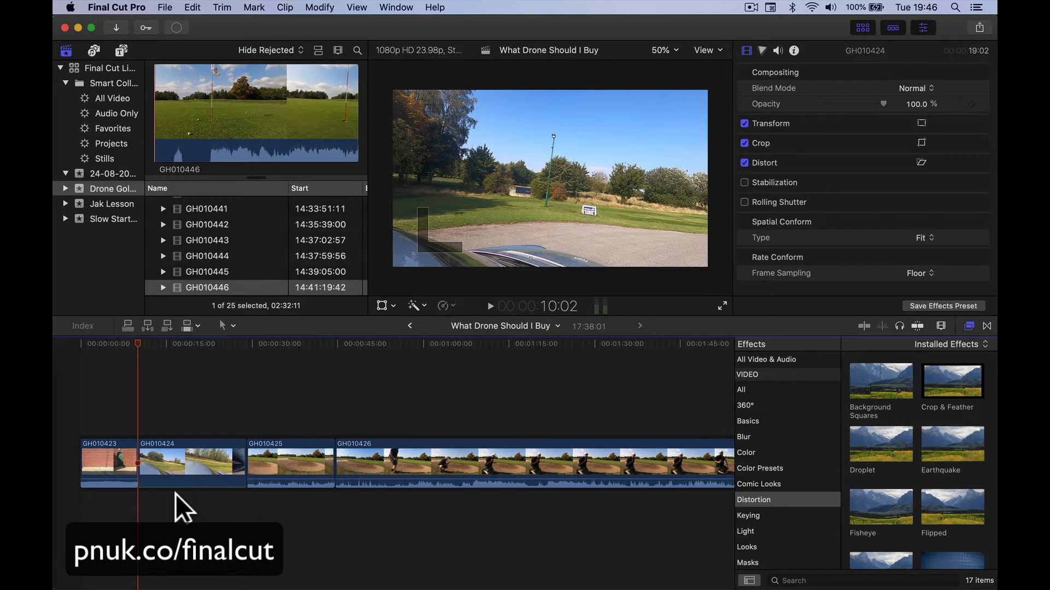
pyautogui.press('space')
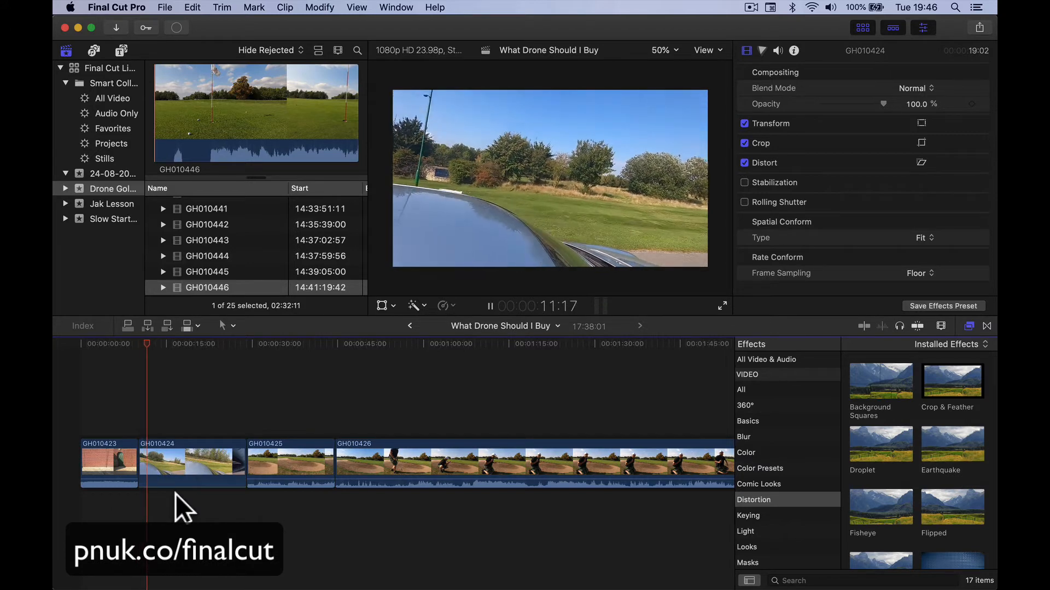
pyautogui.press('space')
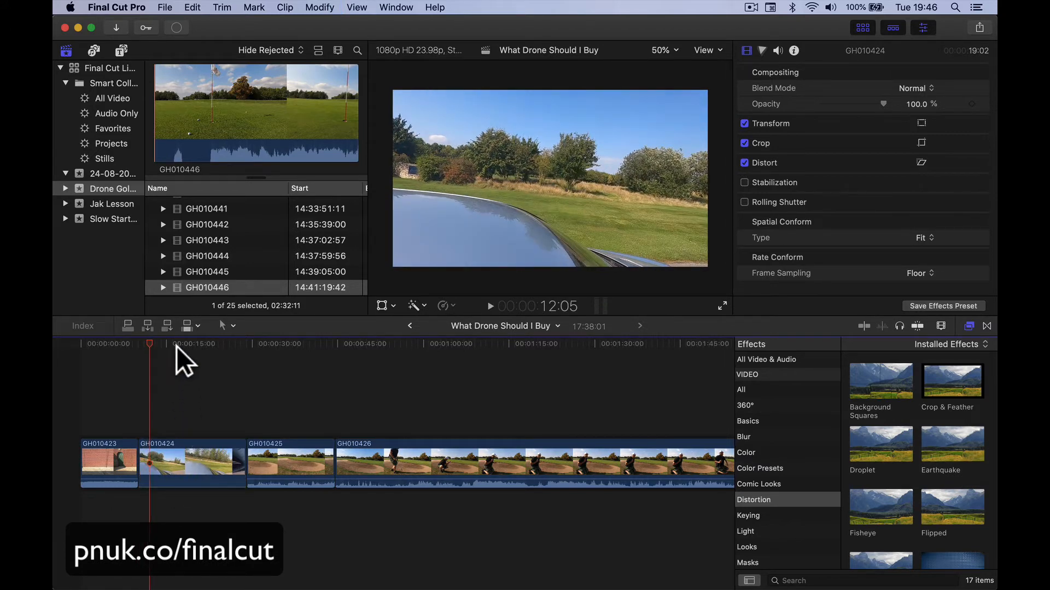
# Step: Cut GH010424 at 26:06 on the timeline and delete the section after the cut
pyautogui.moveTo(177, 343); pyautogui.dragTo(228, 344)
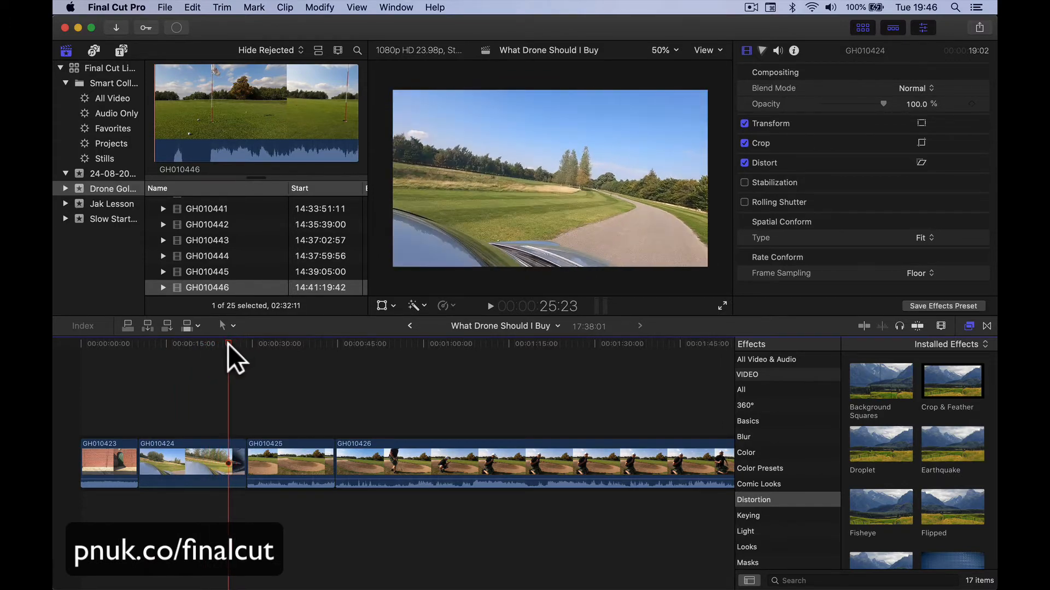
pyautogui.press('space')
pyautogui.press('space')
pyautogui.press('cmd+b')
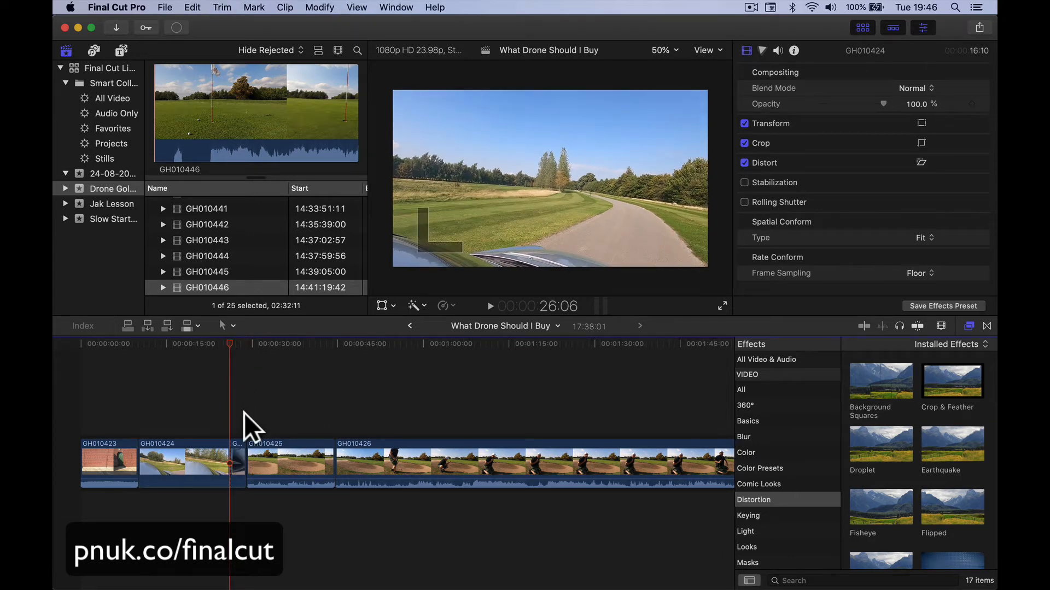
pyautogui.press('Delete')
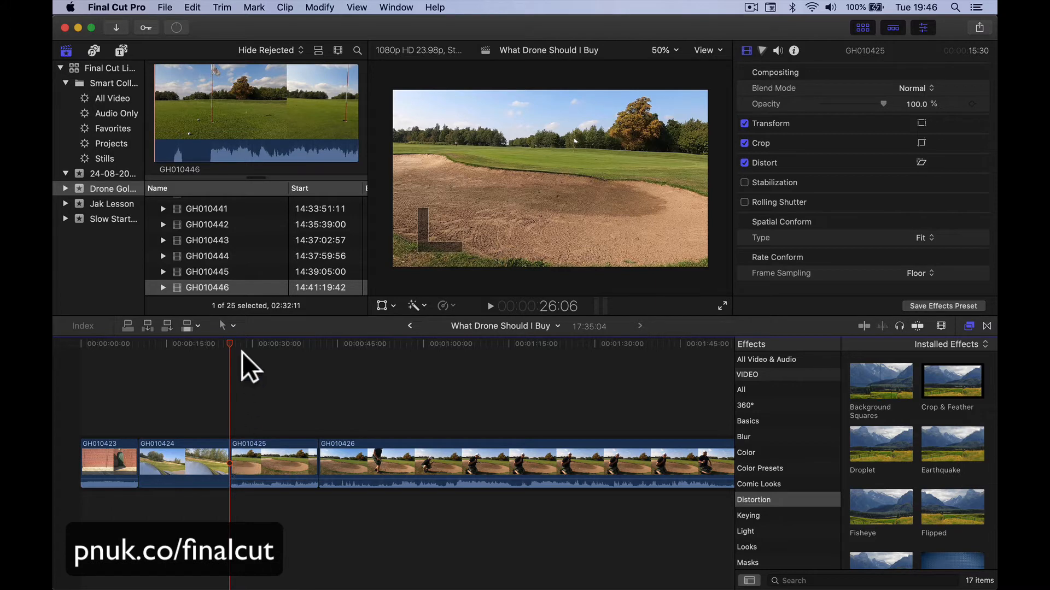
# Step: Skim through GH010425 and delete the whole clip from the timeline
pyautogui.moveTo(229, 345); pyautogui.dragTo(279, 345)
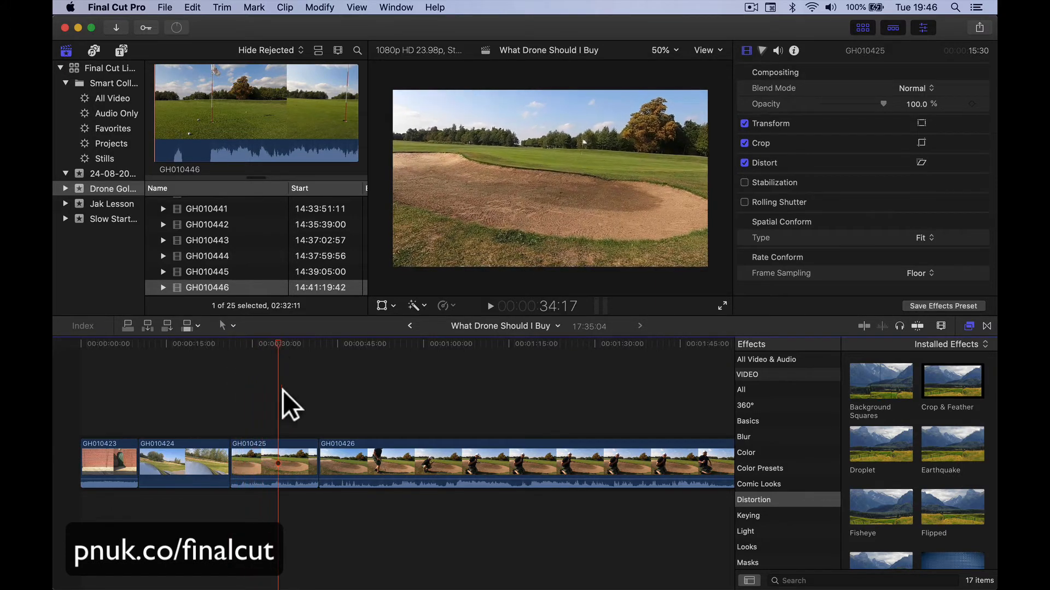
pyautogui.click(289, 472)
pyautogui.press('Delete')
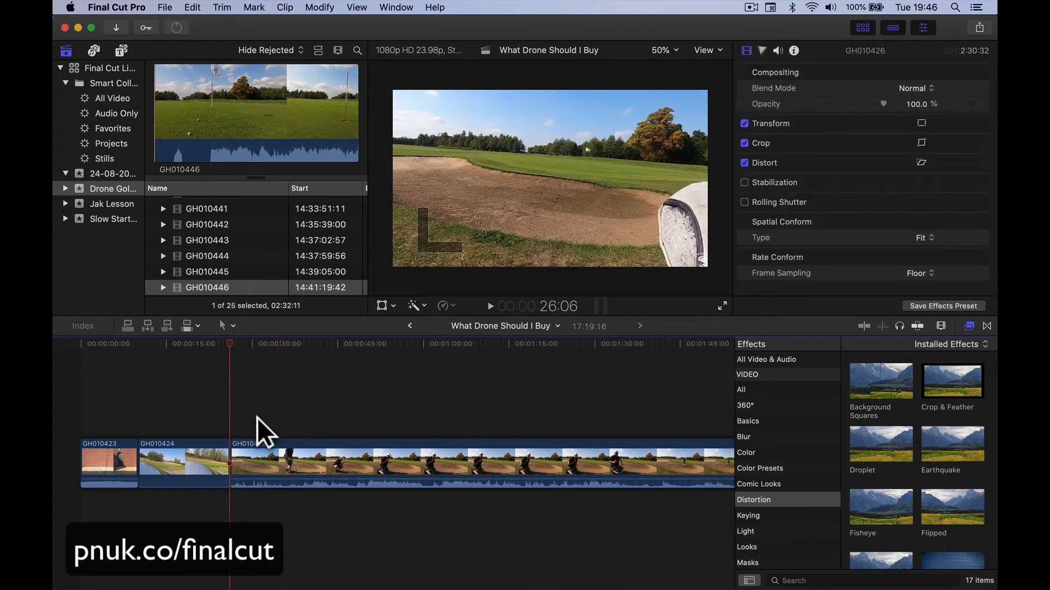
# Step: Cut GH010426 at 37:06 on the timeline, delete the section before the cut, and select the remaining part
pyautogui.moveTo(229, 343); pyautogui.dragTo(292, 354)
pyautogui.press('super+b')
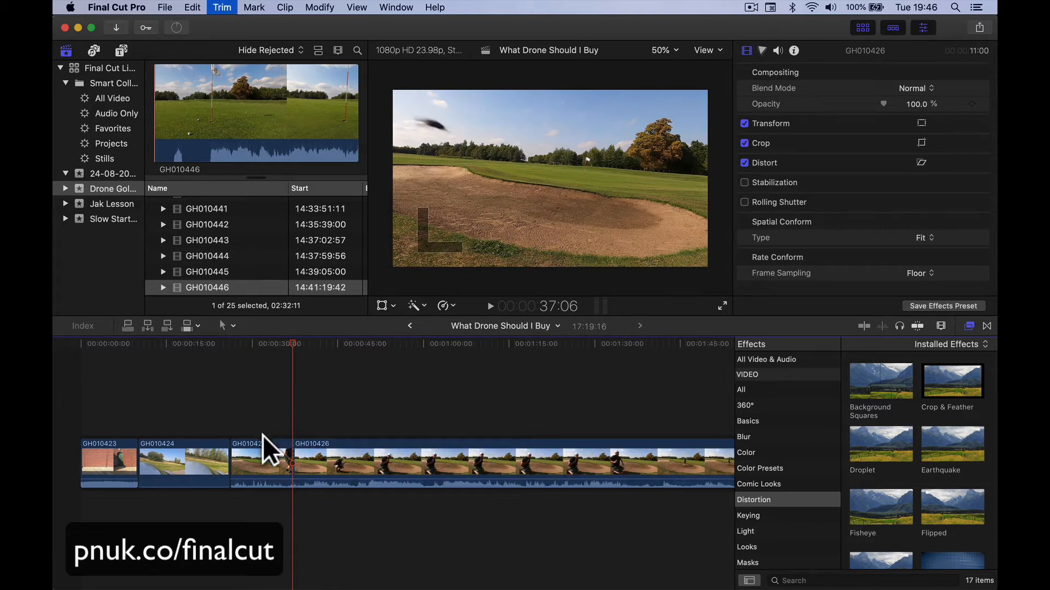
pyautogui.click(259, 451)
pyautogui.press('Delete')
pyautogui.click(262, 468)
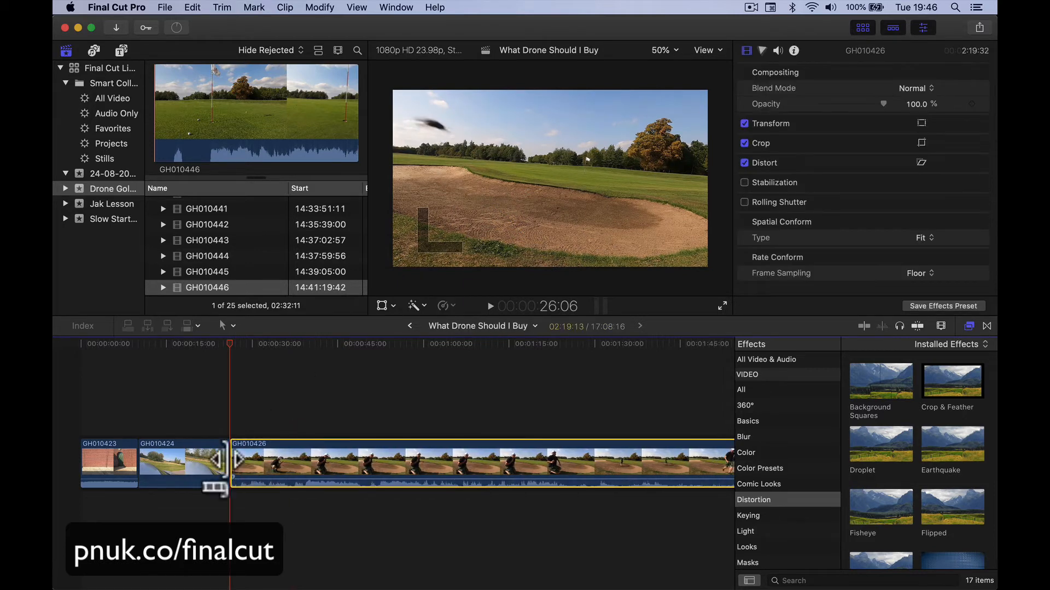
# Step: Extend the start of GH010426 by a few frames and play its opening
pyautogui.moveTo(229, 457)
pyautogui.mouseDown()
pyautogui.moveTo(171, 463)
pyautogui.moveTo(240, 464)
pyautogui.mouseUp()
pyautogui.click(274, 476)
pyautogui.click(240, 465)
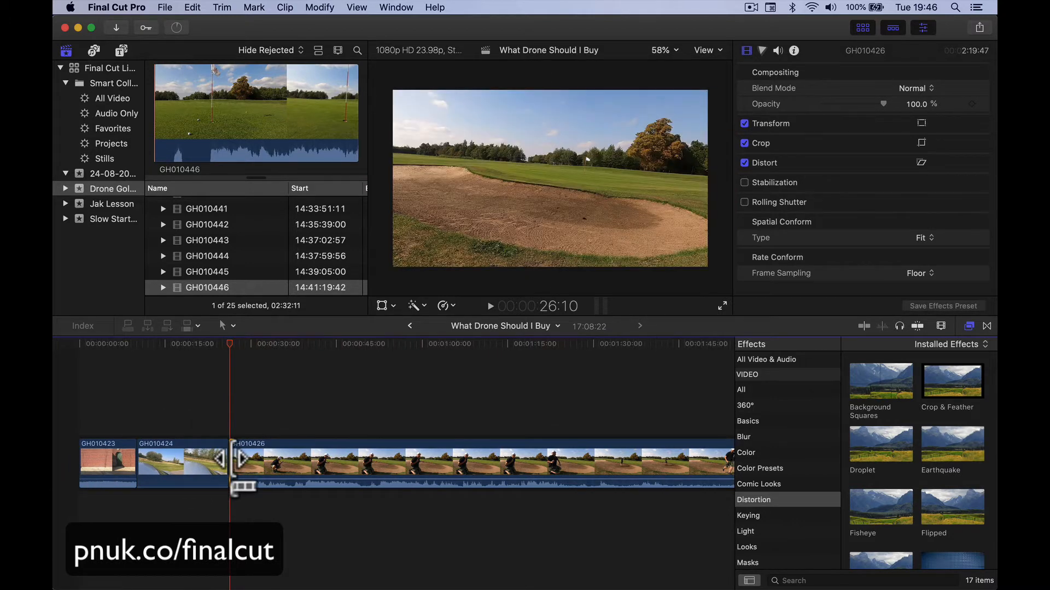
pyautogui.press('space')
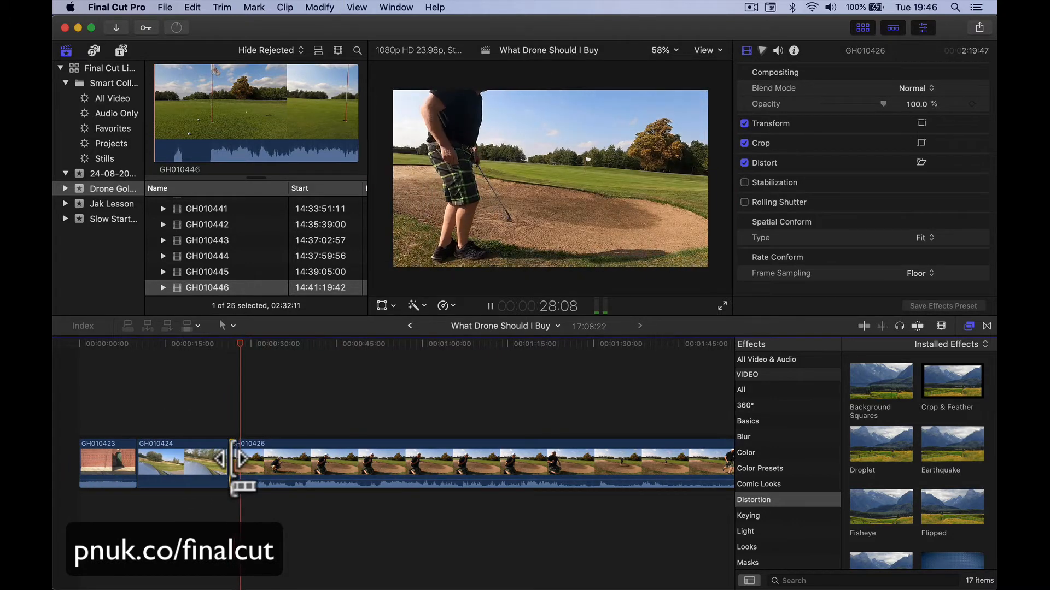
pyautogui.press('XF86AudioLowerVolume')
pyautogui.press('space')
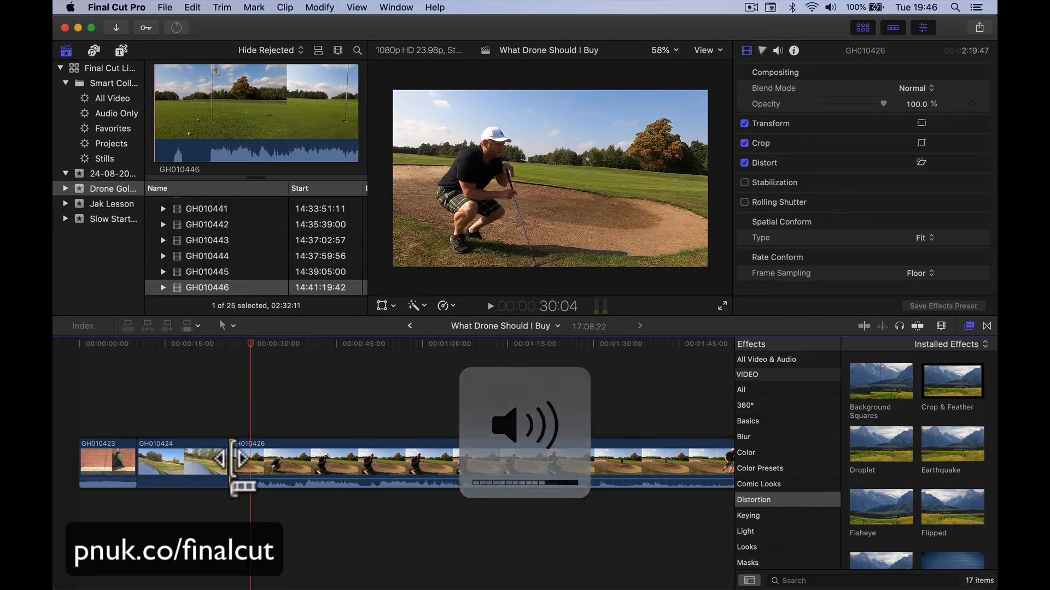
# Step: Move clips GH010428 and GH010429 along the timeline to sit, in that order, between GH010424 and GH010426
pyautogui.hscroll(10, 315, 552)
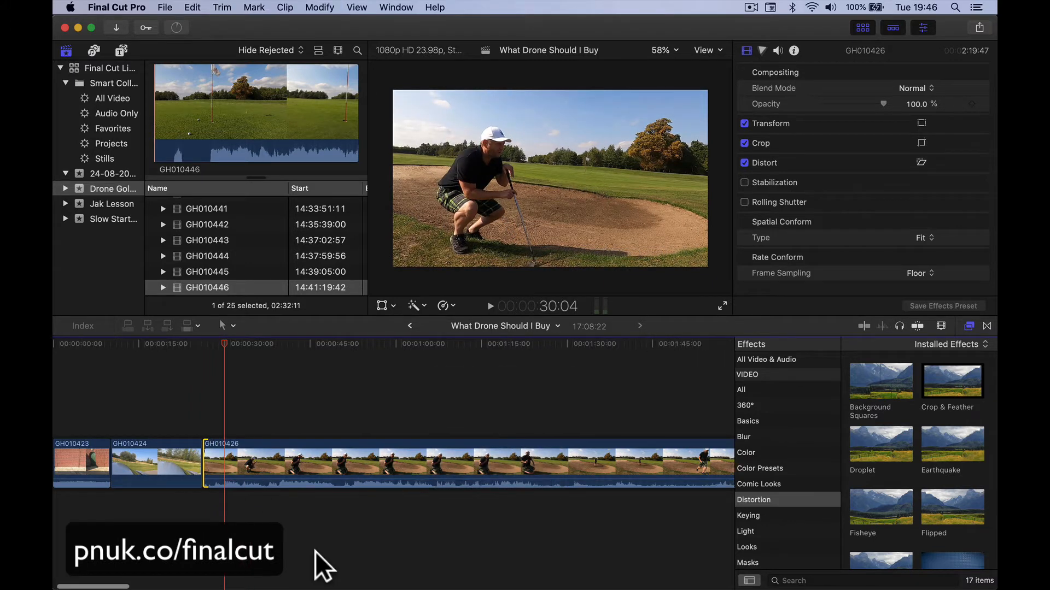
pyautogui.click(420, 338)
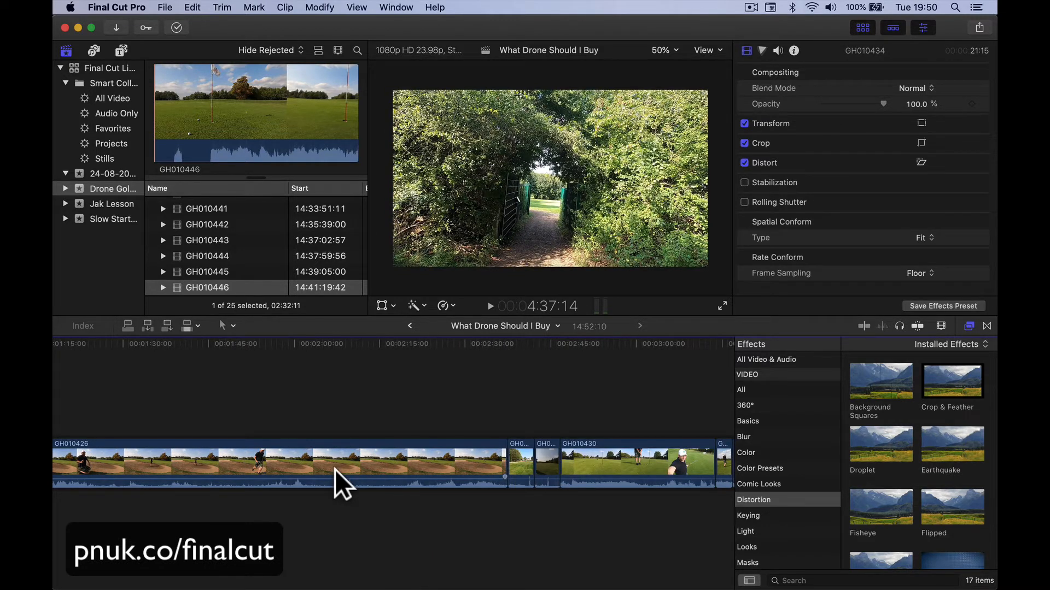
pyautogui.click(514, 458)
pyautogui.hscroll(-10, 340, 456)
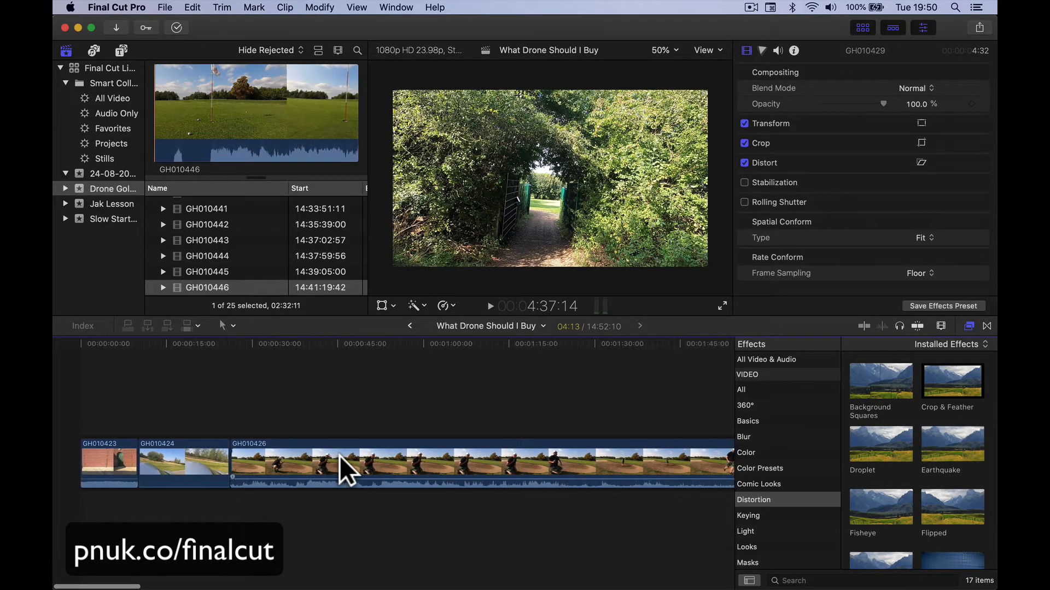
pyautogui.hscroll(10, 339, 456)
pyautogui.hscroll(3, 339, 456)
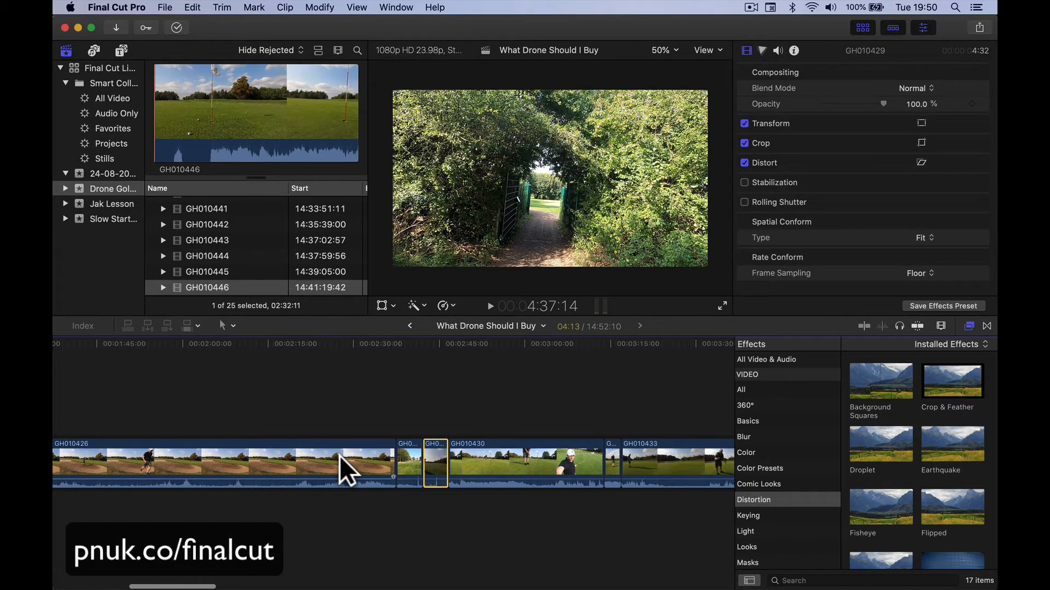
pyautogui.moveTo(411, 457); pyautogui.dragTo(237, 457)
pyautogui.hscroll(10, 333, 516)
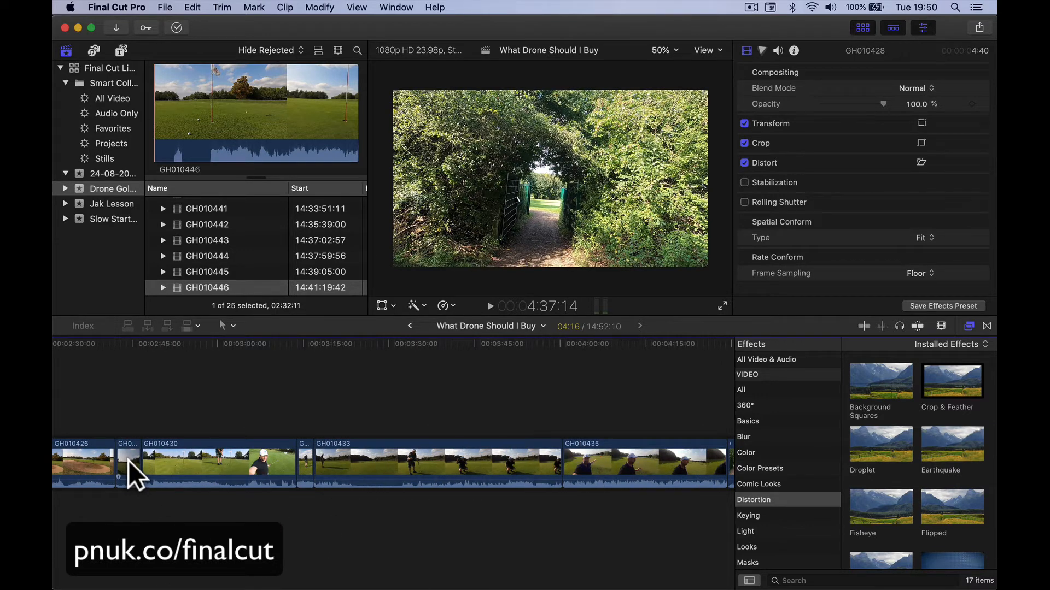
pyautogui.moveTo(128, 460); pyautogui.dragTo(259, 467)
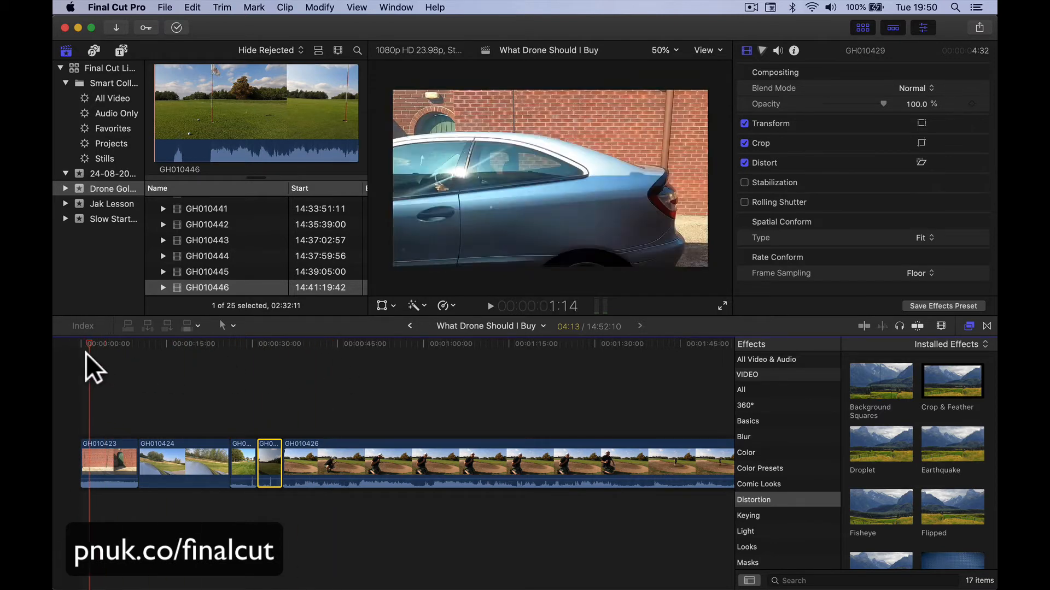
# Step: Play the opening, and speed up clip GH010423 with a Fast retiming preset to a duration of 1:15
pyautogui.click(78, 352)
pyautogui.press('space')
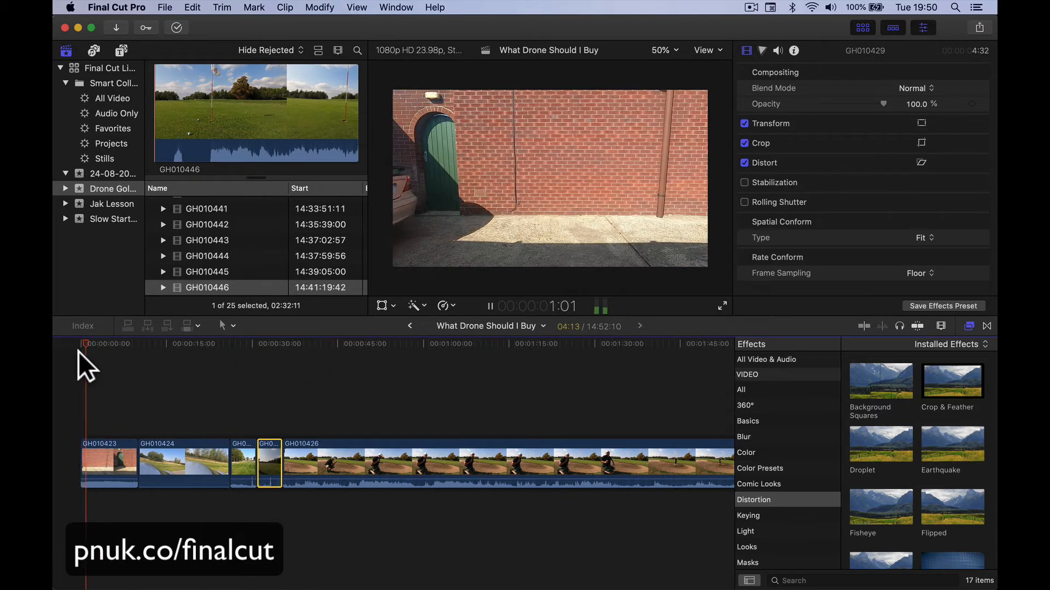
pyautogui.press('space')
pyautogui.click(108, 472)
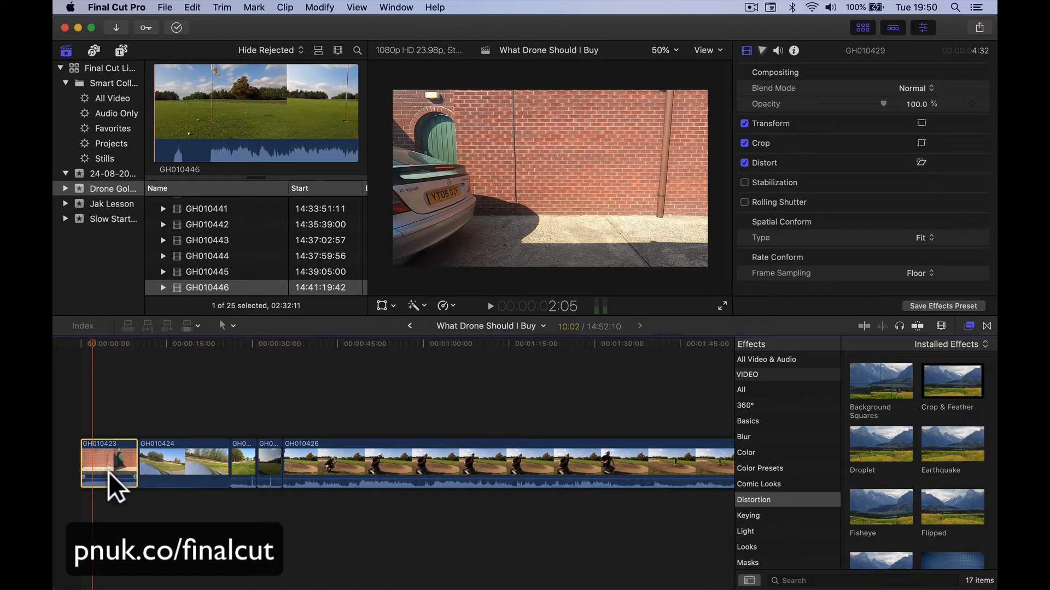
pyautogui.click(453, 307)
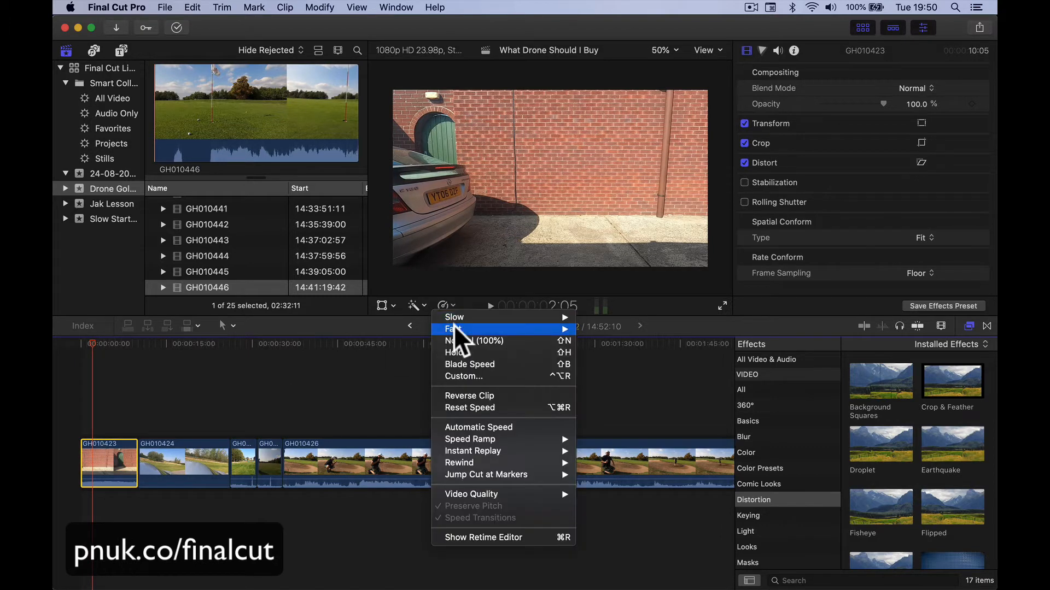
pyautogui.moveTo(453, 328)
pyautogui.click(595, 353)
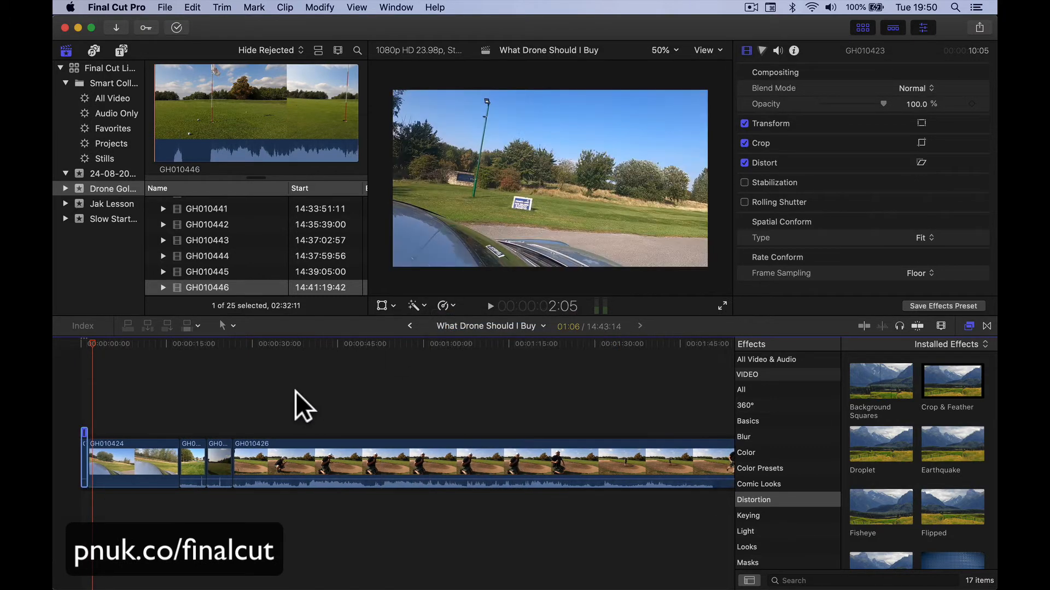
# Step: Play the sped-up GH010423 from the start of the timeline into GH010424 to judge its pace
pyautogui.press('super+equal')
pyautogui.press('super+equal')
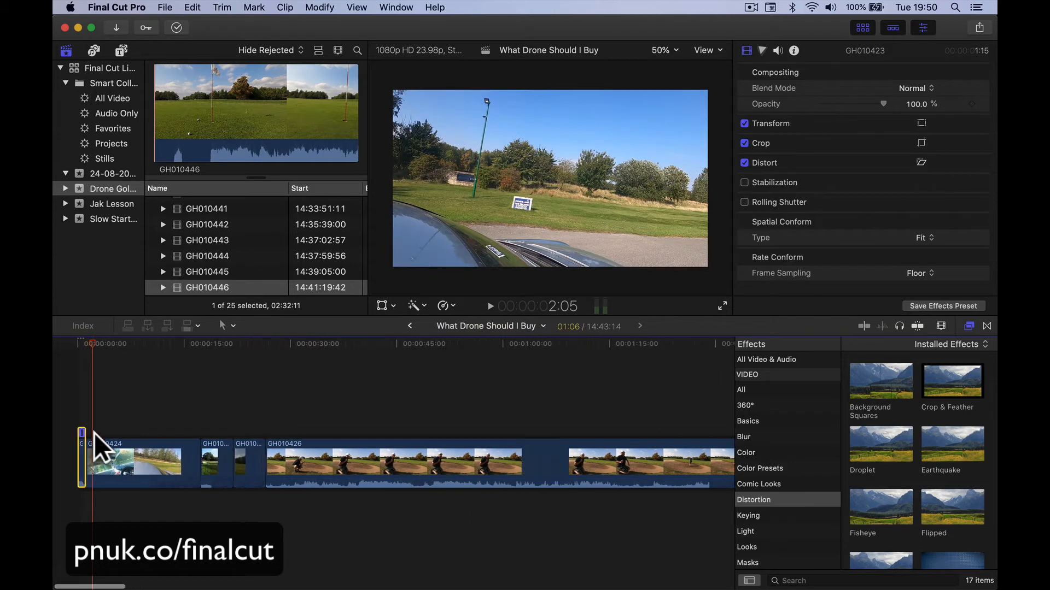
pyautogui.click(60, 346)
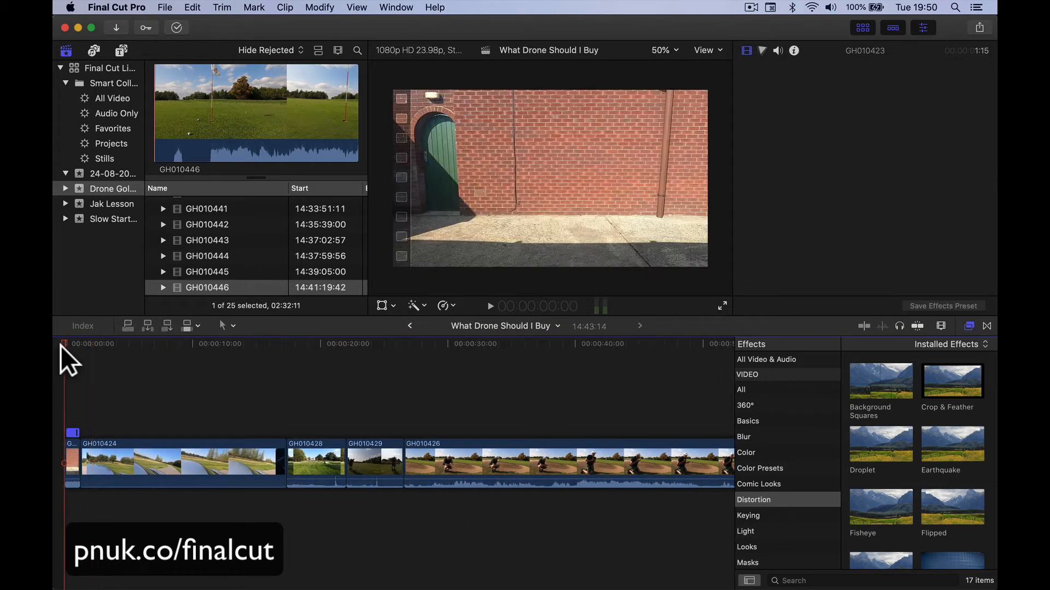
pyautogui.press('space')
pyautogui.press('space')
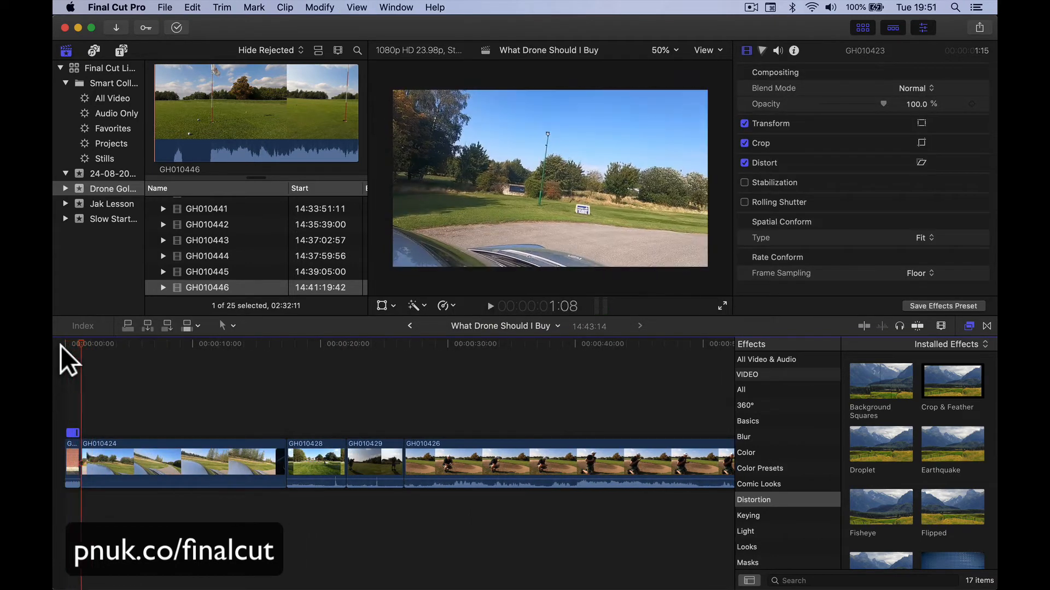
# Step: Slow clip GH010423 in stages to 407%, 275% and finally 221% speed, playing it back between adjustments
pyautogui.moveTo(77, 435); pyautogui.dragTo(91, 431)
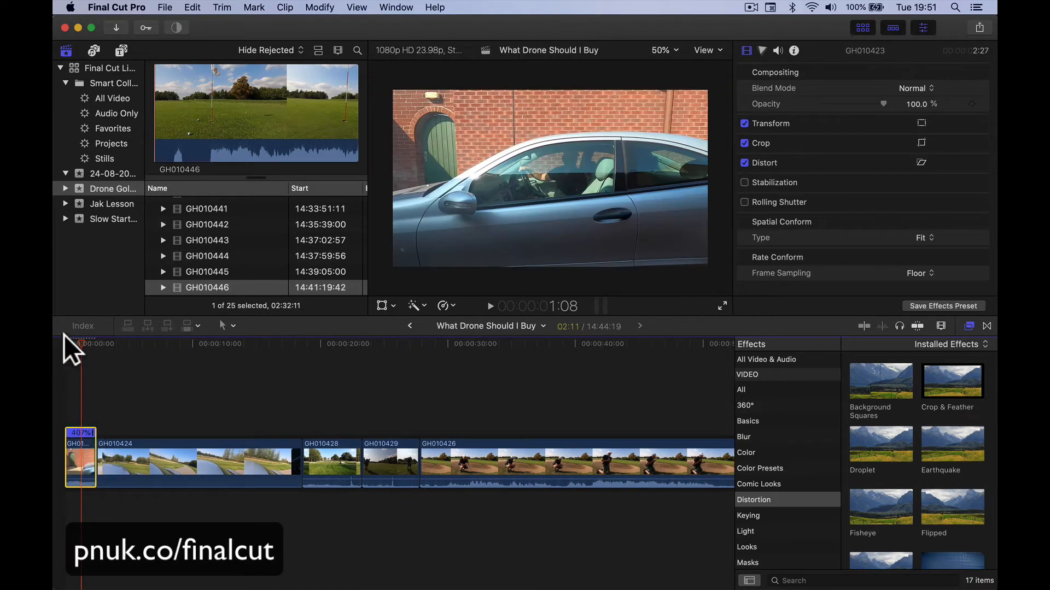
pyautogui.press('space')
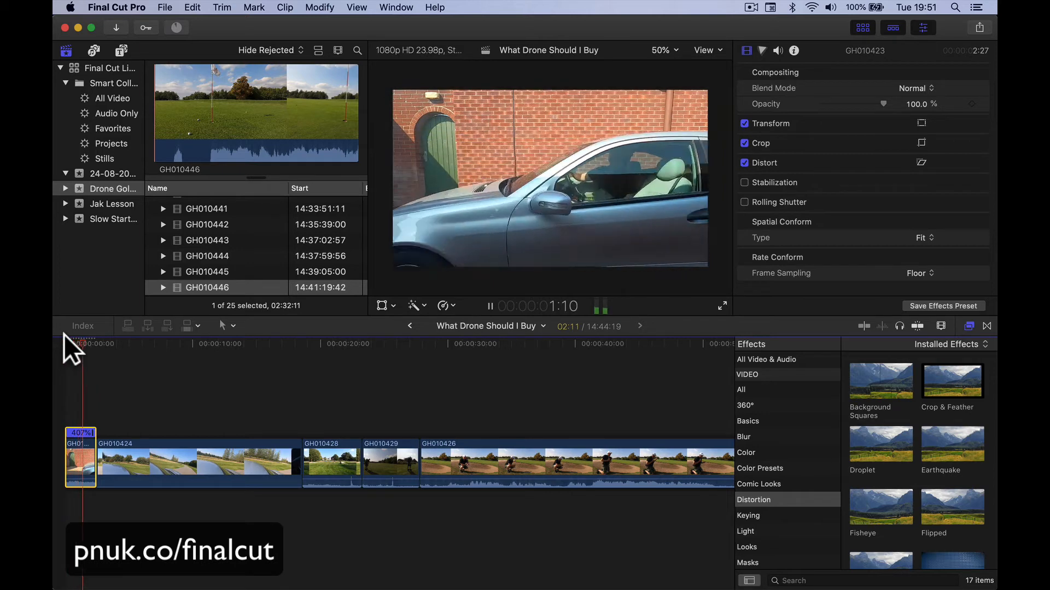
pyautogui.press('space')
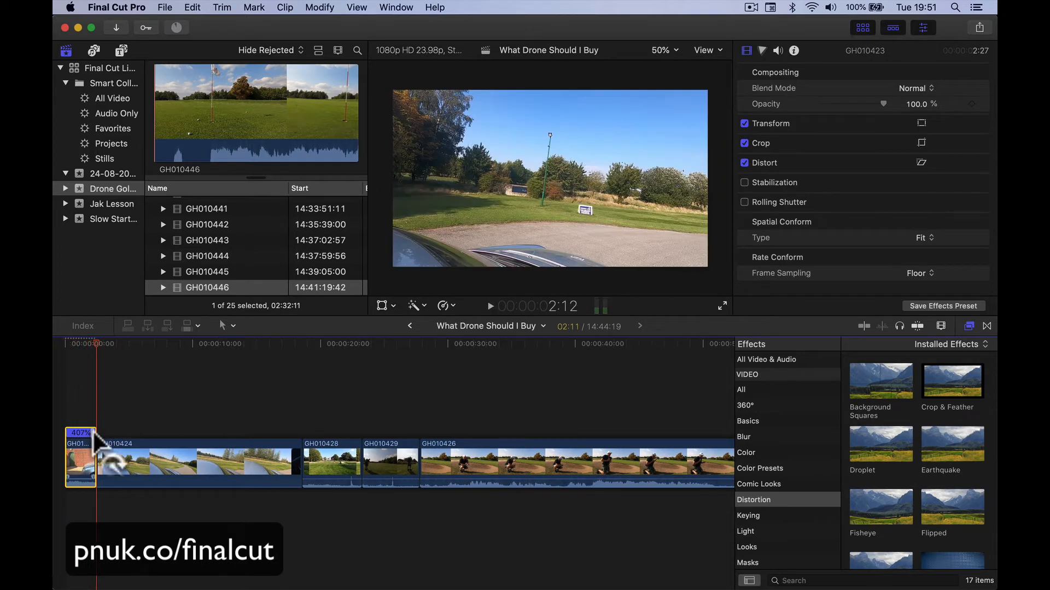
pyautogui.moveTo(93, 432); pyautogui.dragTo(110, 432)
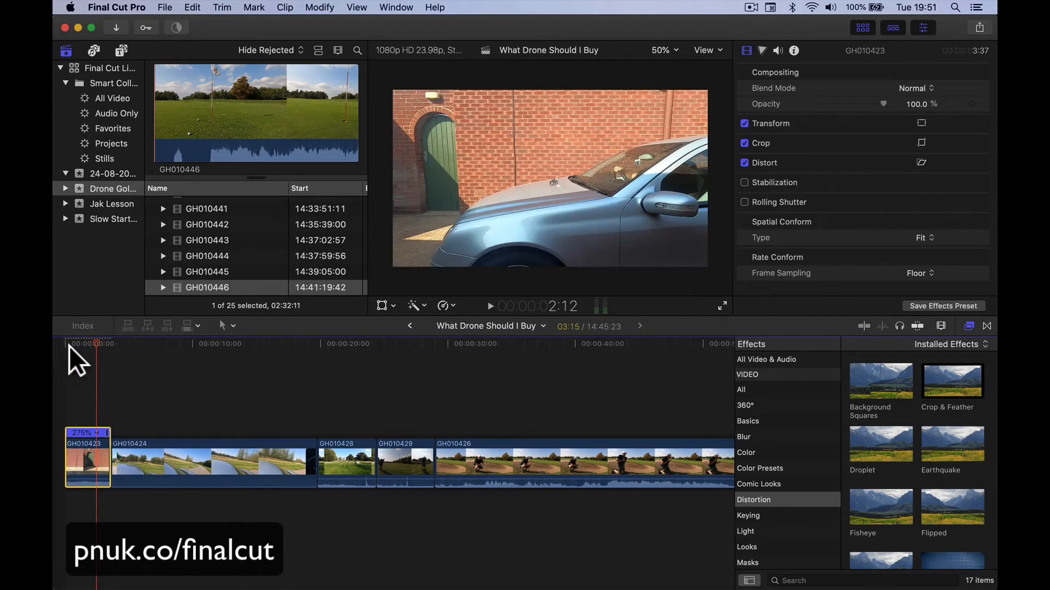
pyautogui.click(67, 342)
pyautogui.press('space')
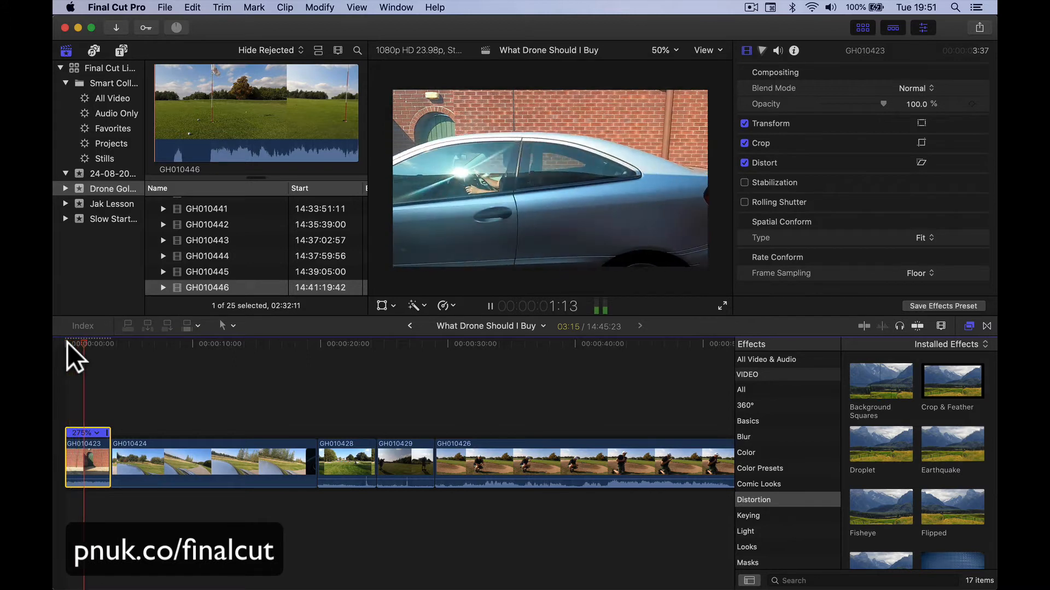
pyautogui.press('space')
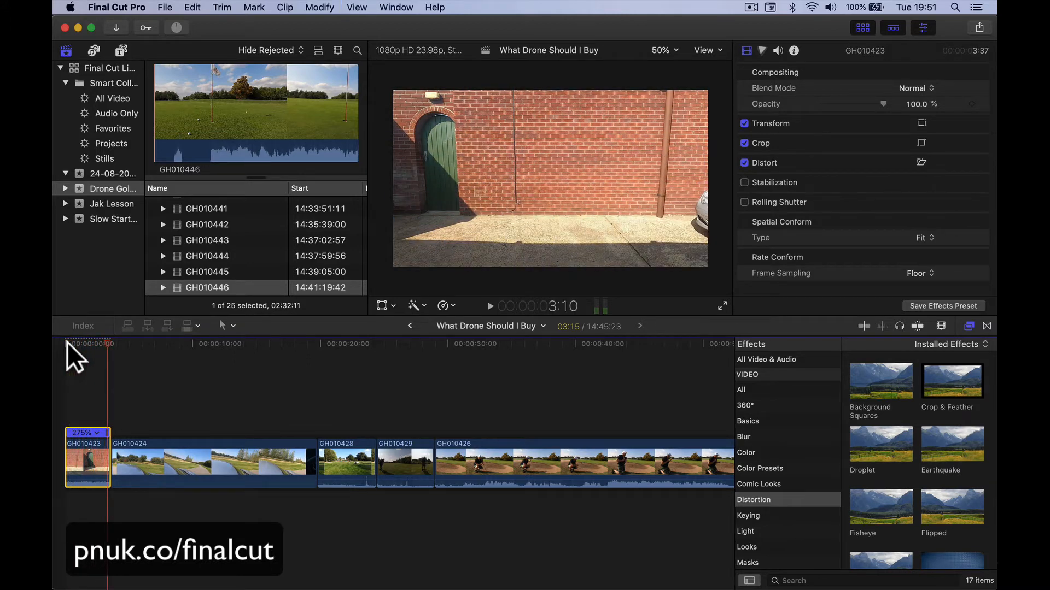
pyautogui.moveTo(107, 432); pyautogui.dragTo(121, 432)
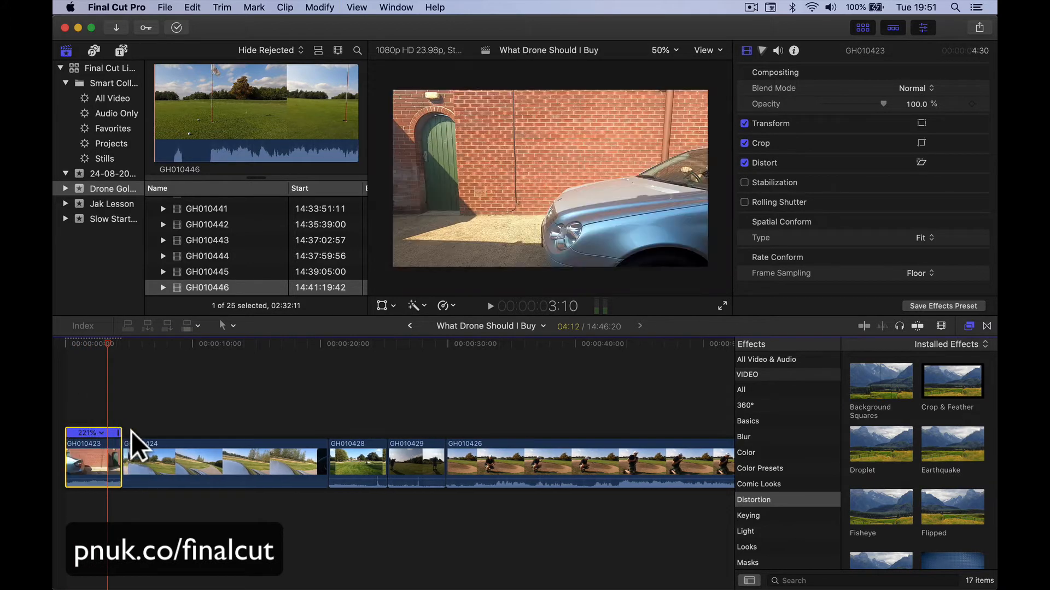
# Step: Speed up clip GH010424 with a Fast retiming preset to a duration of 2:00
pyautogui.click(143, 457)
pyautogui.click(444, 305)
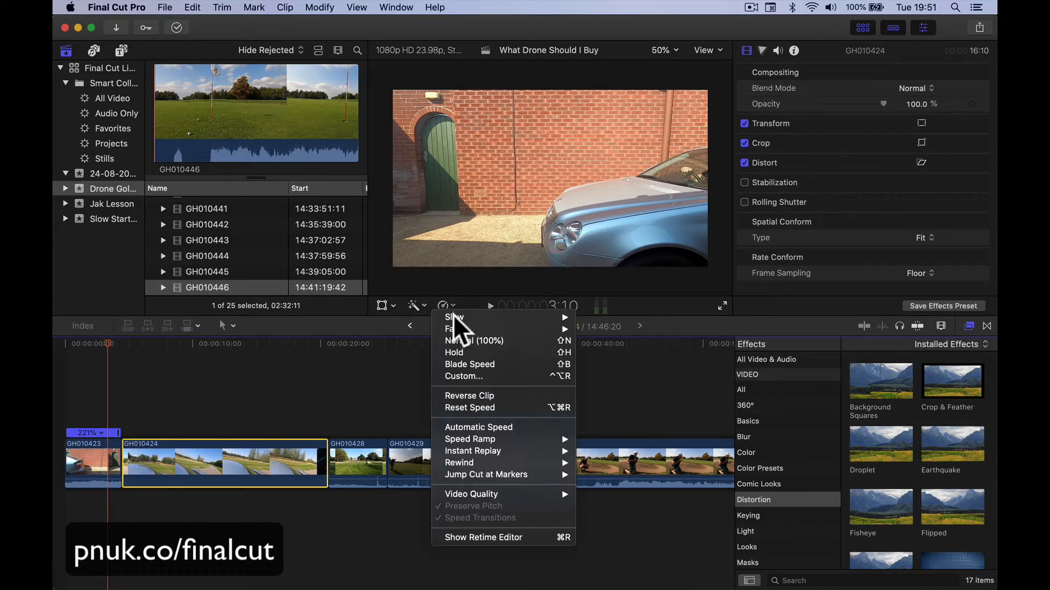
pyautogui.moveTo(483, 328)
pyautogui.click(587, 349)
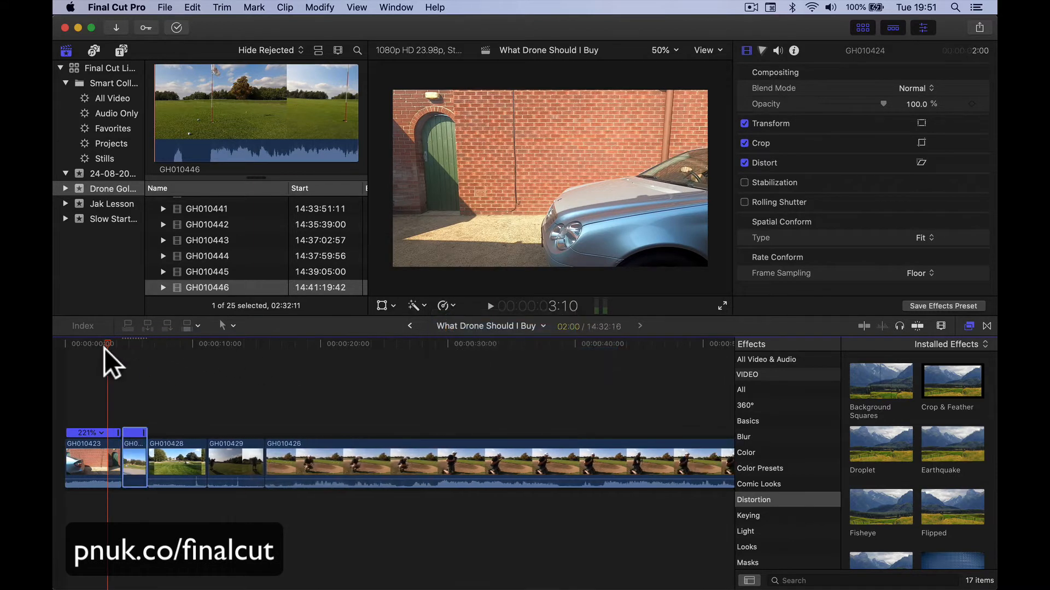
# Step: Play from the start, cut GH010428 at 8:22 on the timeline, and delete the section before the cut
pyautogui.click(70, 343)
pyautogui.press('space')
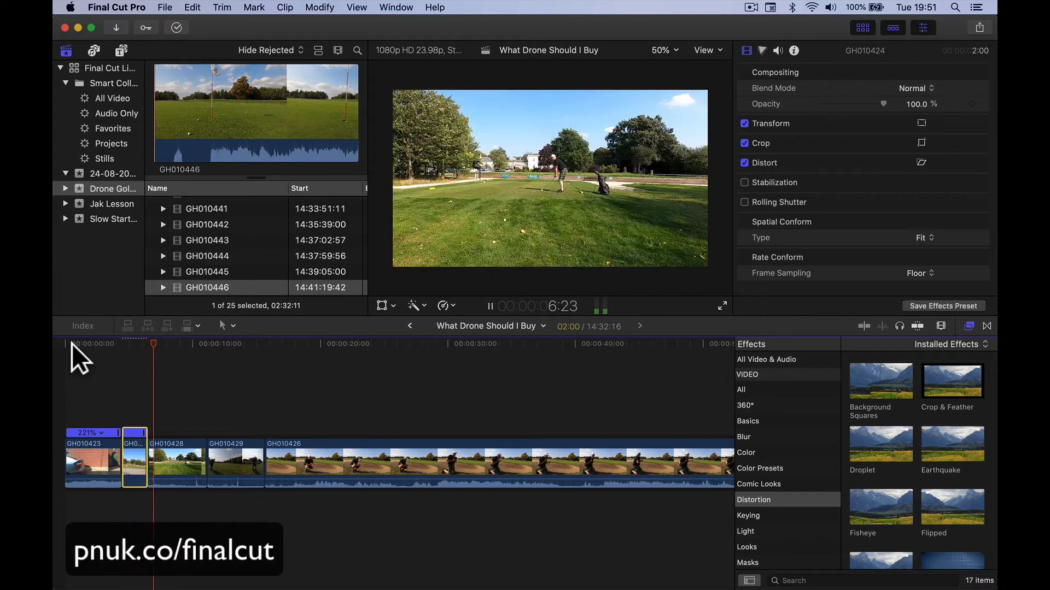
pyautogui.press('space')
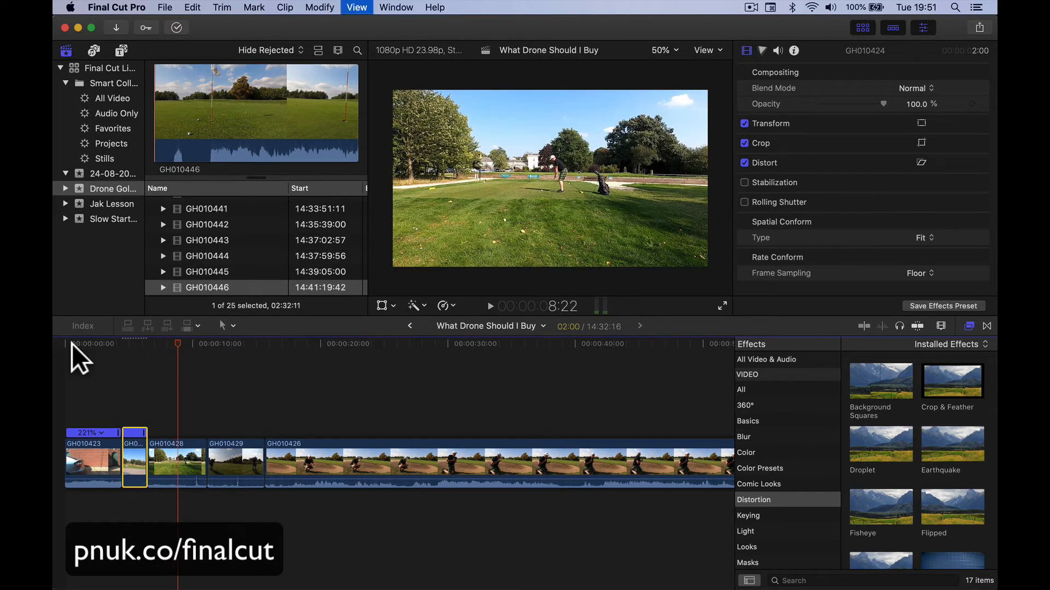
pyautogui.press('super+b')
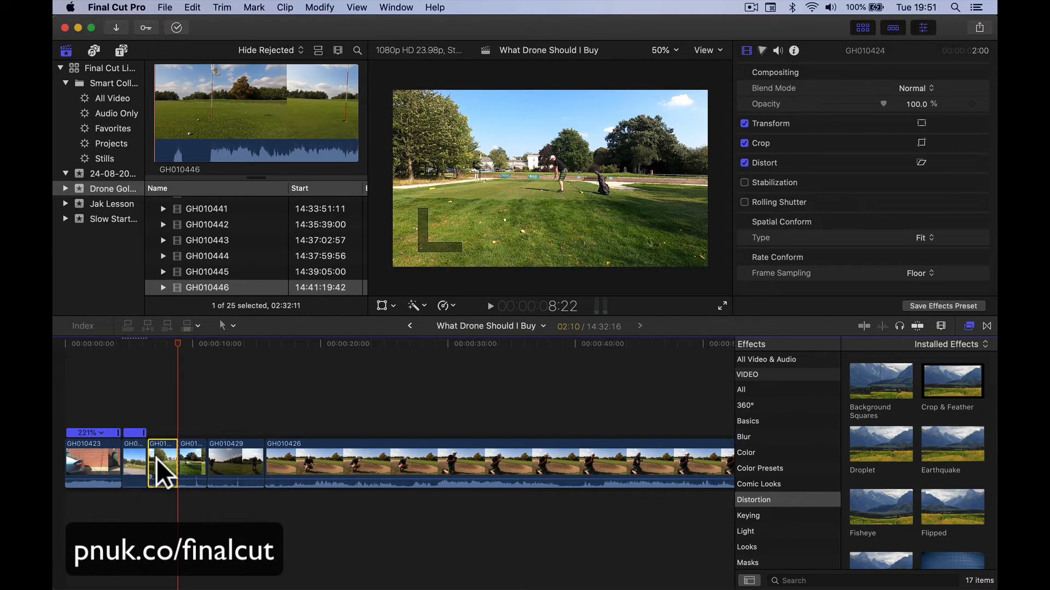
pyautogui.press('BackSpace')
# Step: Play the timeline from GH010424 into GH010426, and replay the transitions around GH010428 and GH010429
pyautogui.click(130, 346)
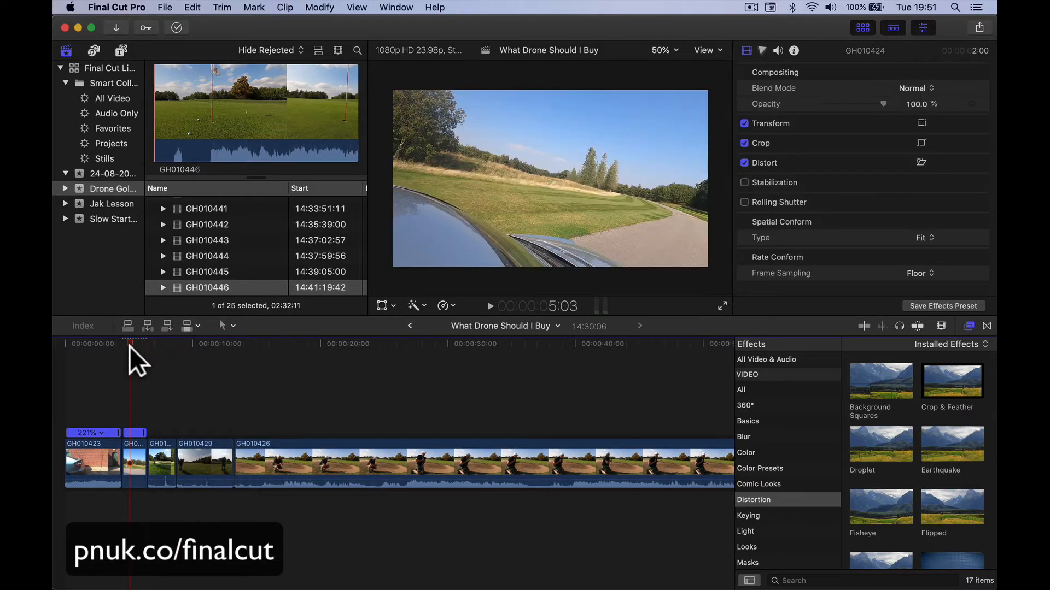
pyautogui.press('space')
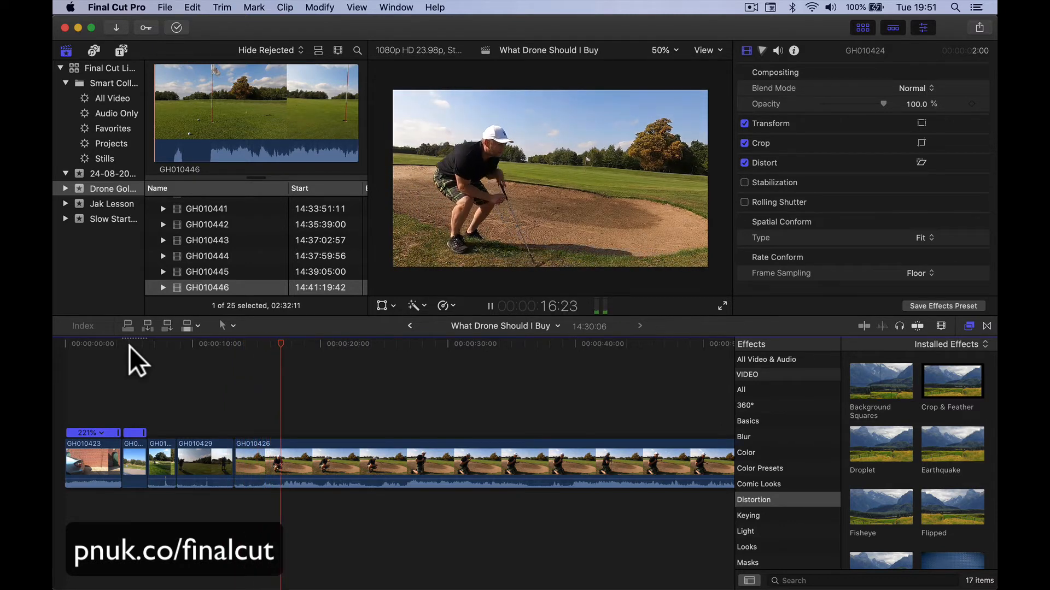
pyautogui.press('space')
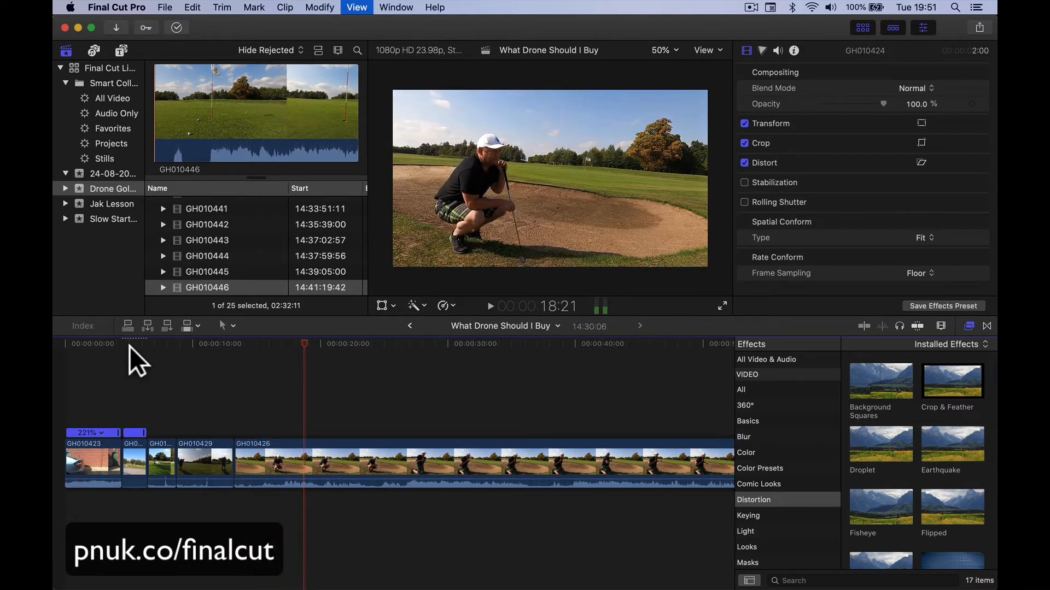
pyautogui.click(144, 342)
pyautogui.press('space')
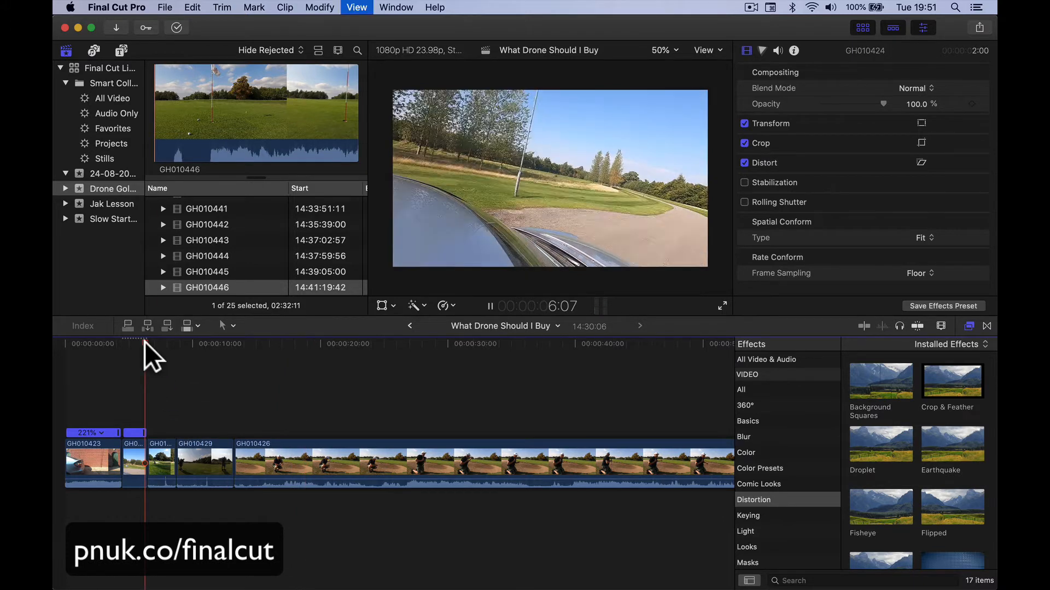
pyautogui.press('space')
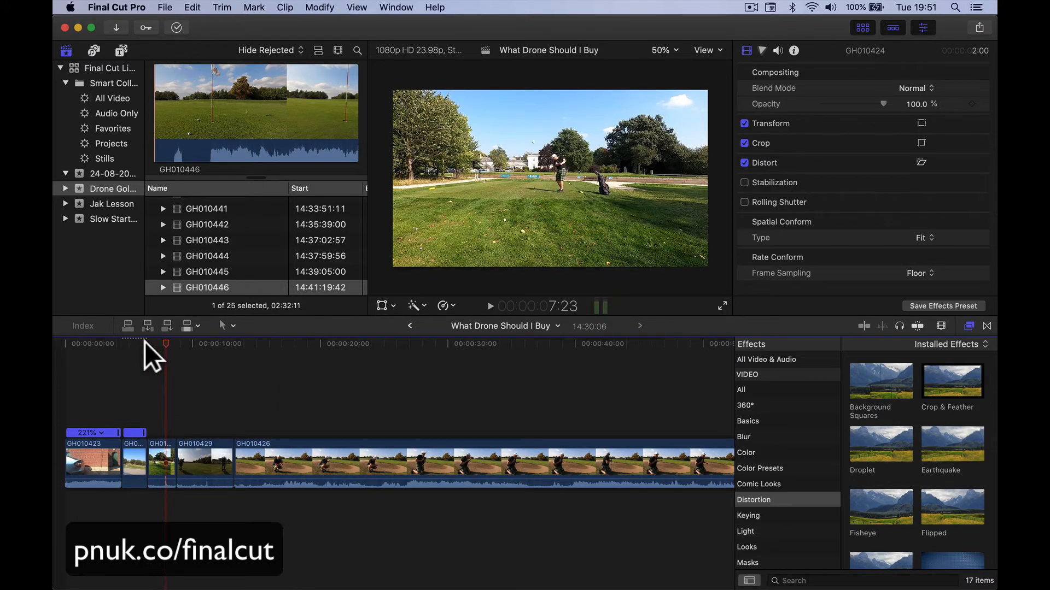
pyautogui.press('space')
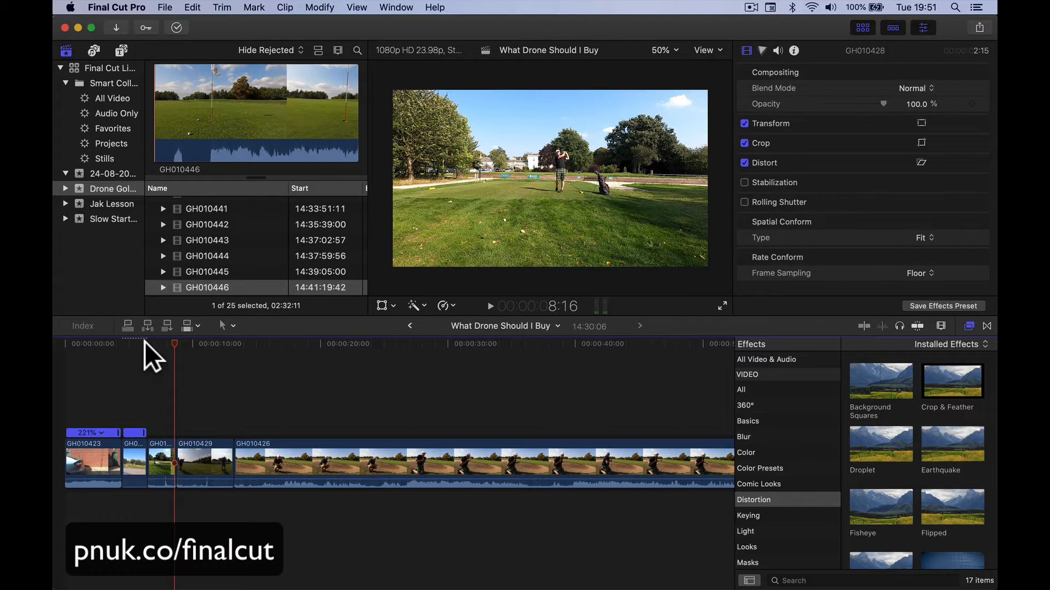
pyautogui.press('space')
pyautogui.press('space')
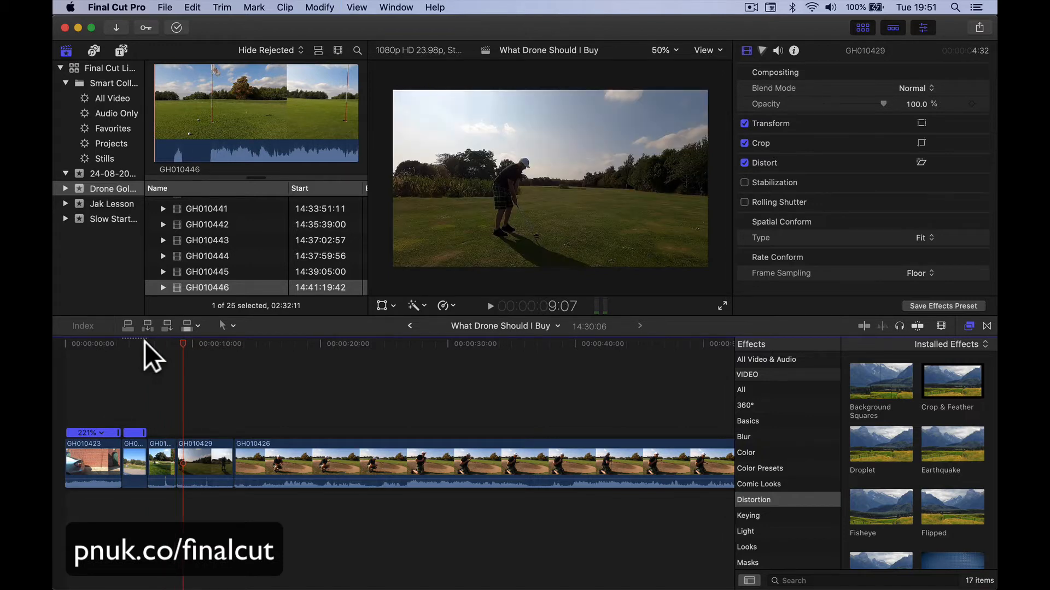
# Step: Cut GH010429 at 10:01 on the timeline, just before the swing, and delete the section before the cut
pyautogui.press('space')
pyautogui.press('space')
pyautogui.press('space')
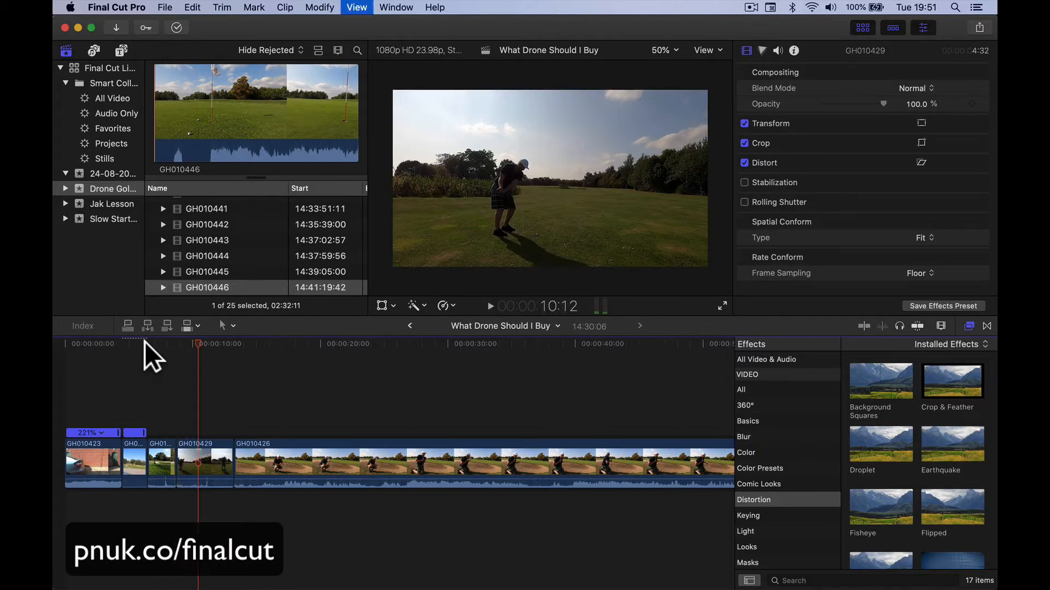
pyautogui.press('Left')
pyautogui.press('Left')
pyautogui.press('Left')
pyautogui.press('Left')
pyautogui.press('Left')
pyautogui.press('Left')
pyautogui.press('Left')
pyautogui.press('Left')
pyautogui.press('Left')
pyautogui.press('Left')
pyautogui.press('Left')
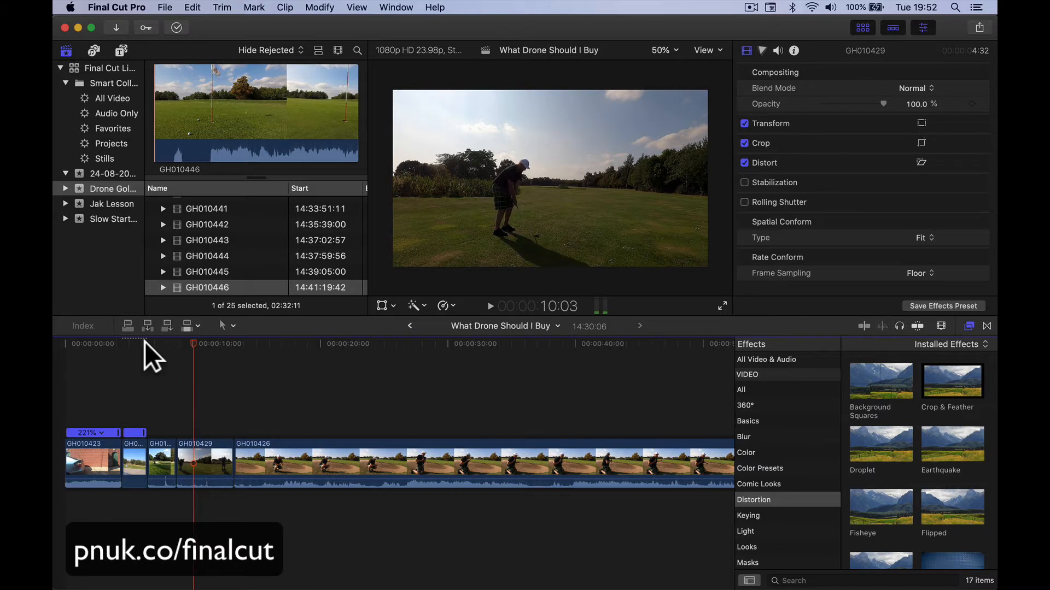
pyautogui.hotkey('alt', '[')
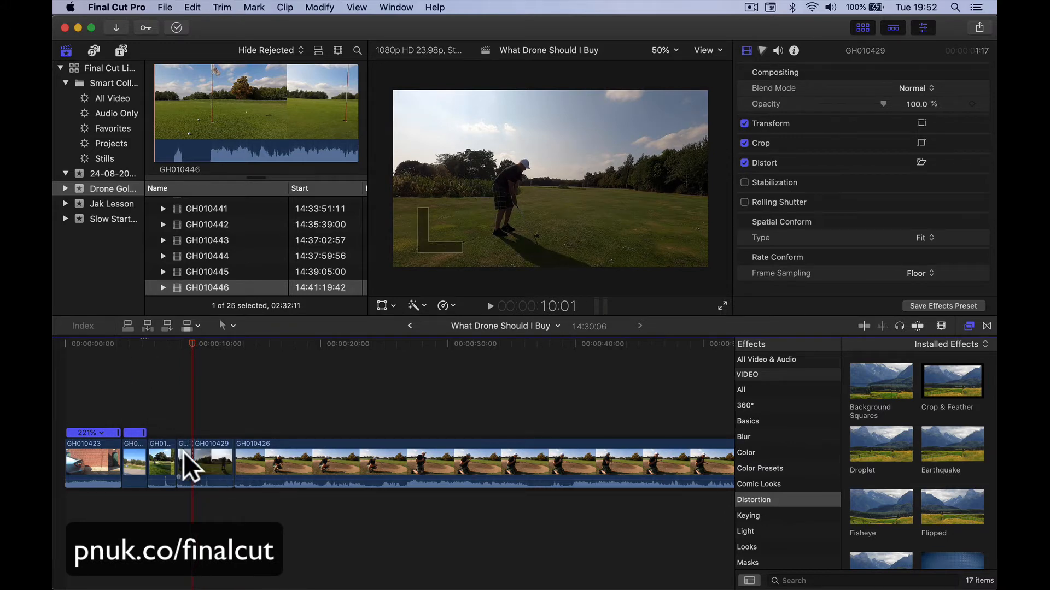
pyautogui.press('super+4')
# Step: Play the remaining part of GH010429 and trim about 8 frames off its end
pyautogui.press('space')
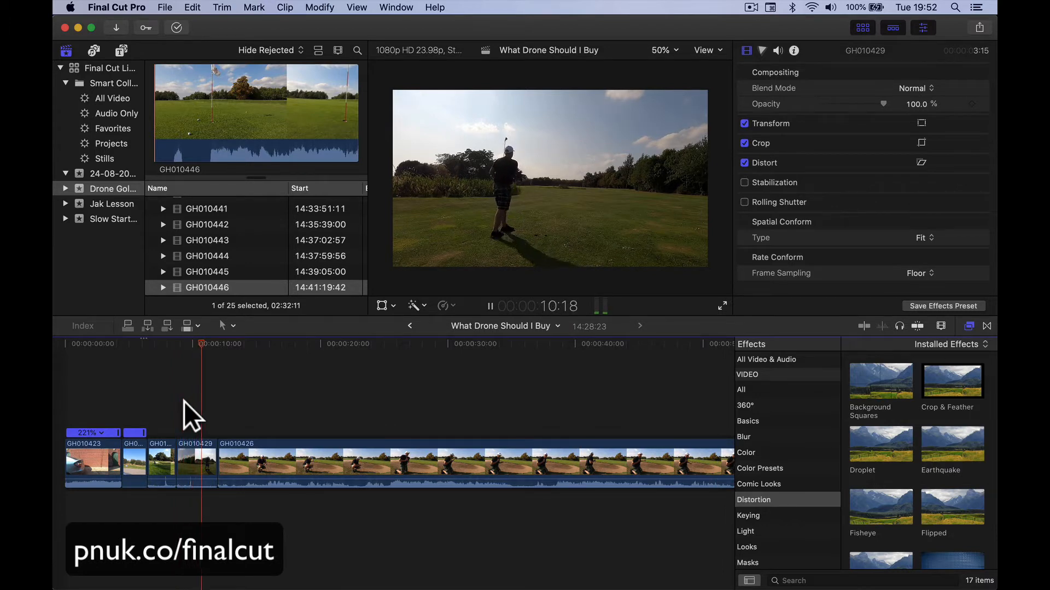
pyautogui.press('space')
pyautogui.press('Right')
pyautogui.press('Right')
pyautogui.press('Right')
pyautogui.press('Right')
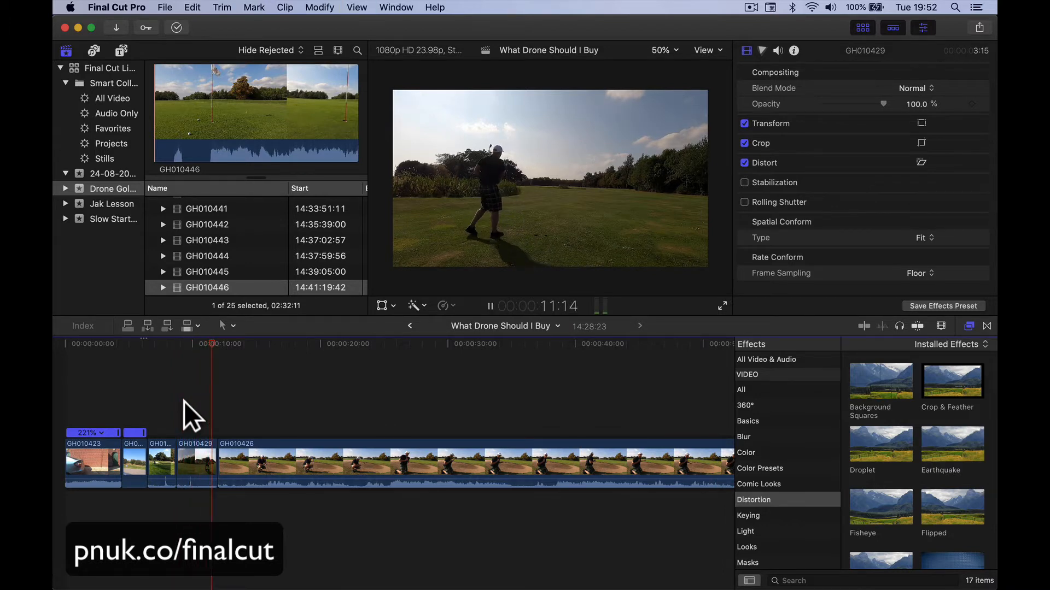
pyautogui.moveTo(218, 462); pyautogui.dragTo(216, 457)
# Step: Play the edited sequence from the start of the timeline into GH010426 to check the cuts
pyautogui.click(61, 337)
pyautogui.press('space')
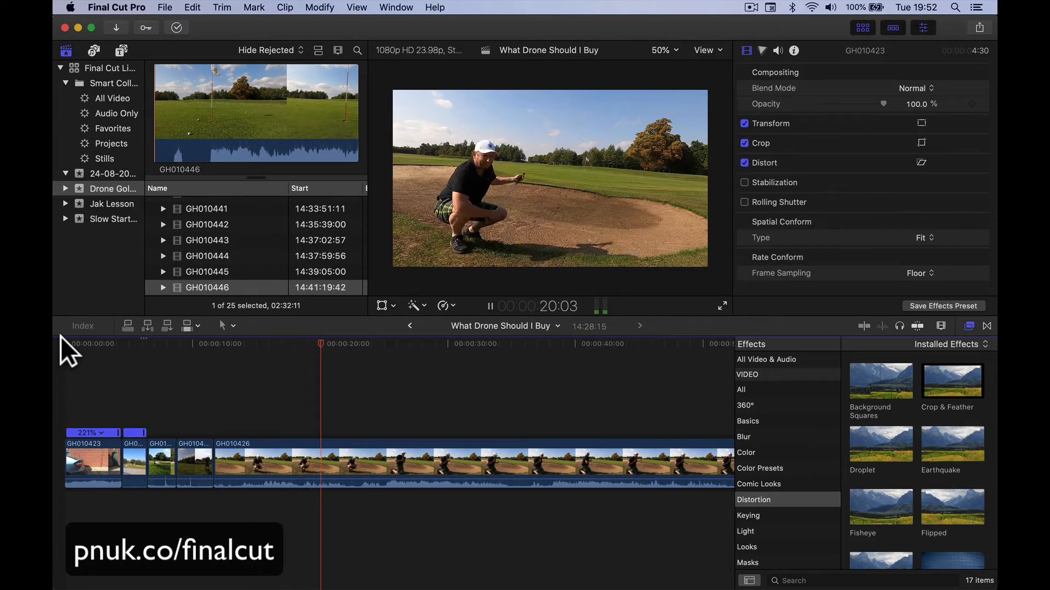
pyautogui.press('shift+cmd+f')
pyautogui.press('space')
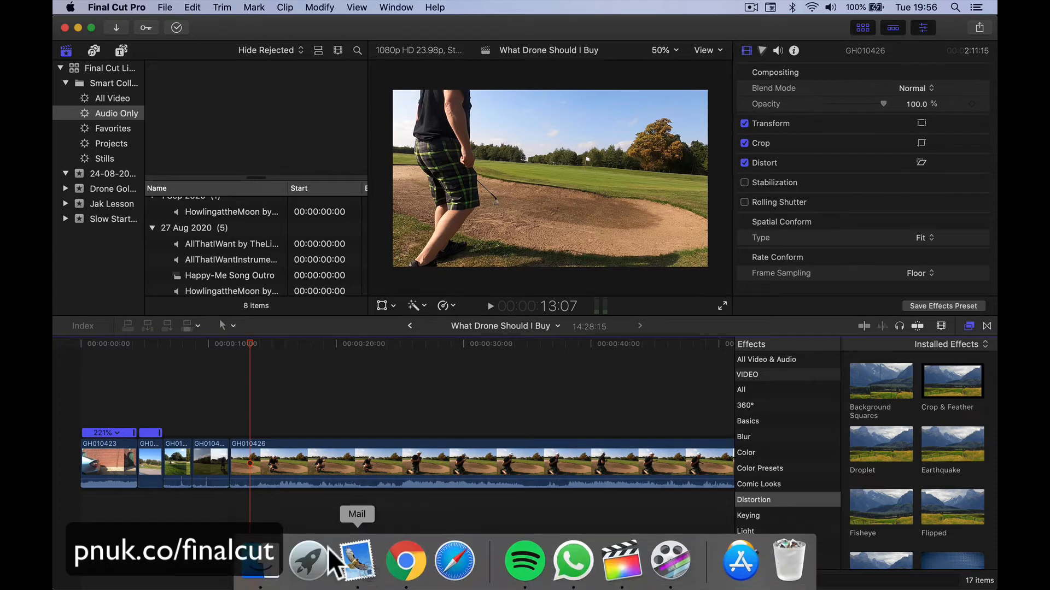
# Step: Add the song Syn Cole - Feel Good [NCS Release] from the Downloads folder beneath the video clips at the timeline's start
pyautogui.click(278, 566)
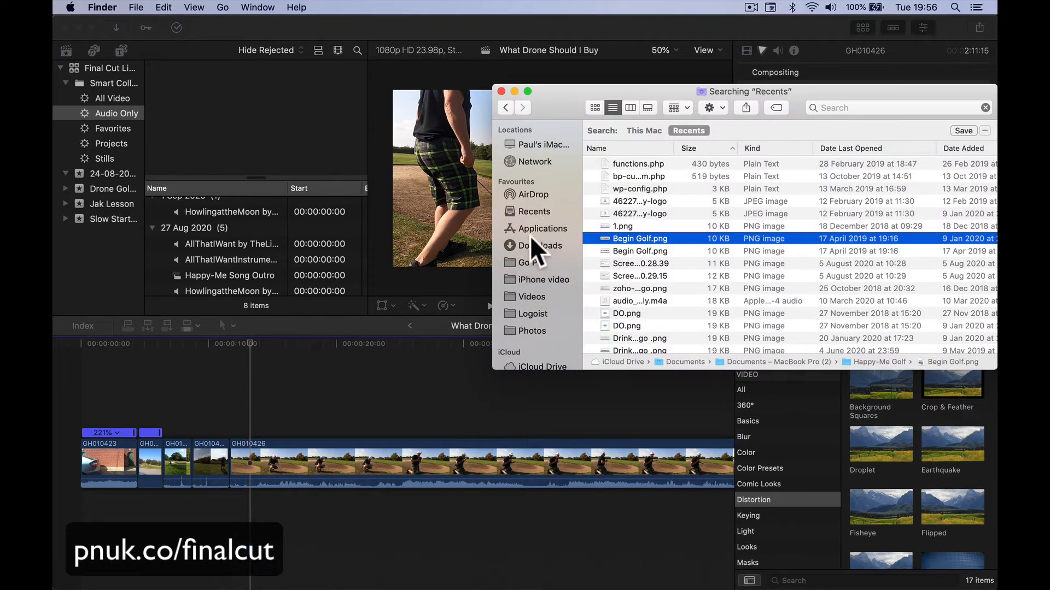
pyautogui.click(547, 244)
pyautogui.click(648, 143)
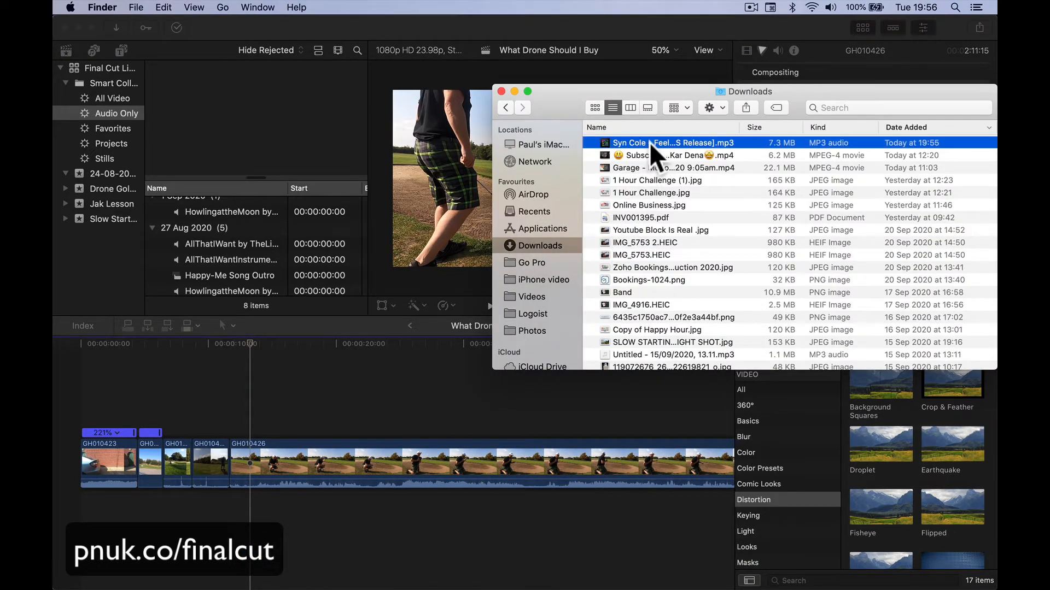
pyautogui.scroll(1, 648, 146)
pyautogui.moveTo(589, 140); pyautogui.dragTo(80, 513)
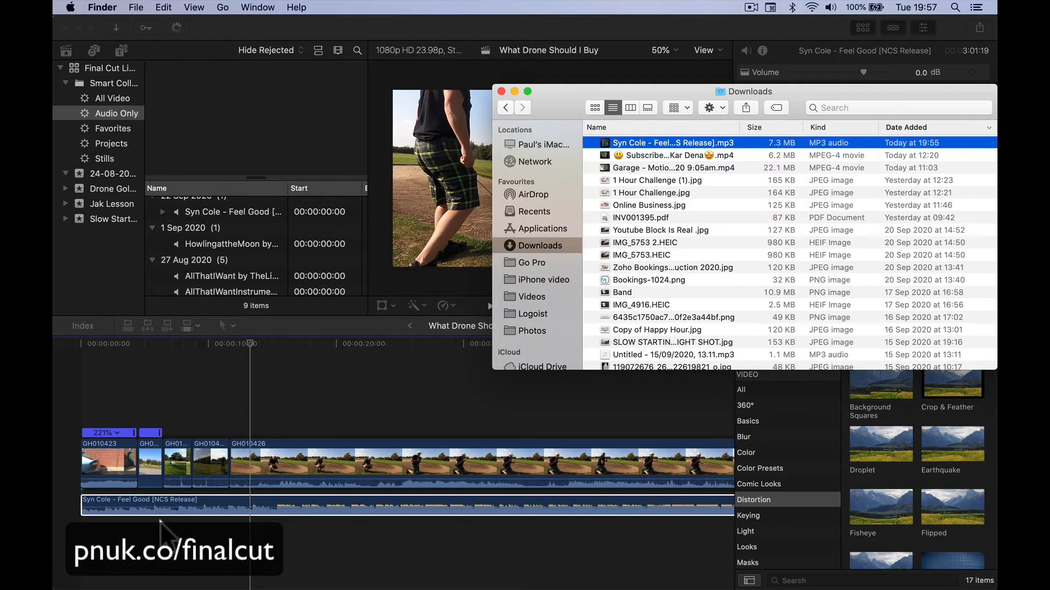
# Step: Play the sequence with its music from the start of the timeline and stop in GH010426 at 13:06
pyautogui.click(146, 503)
pyautogui.click(83, 342)
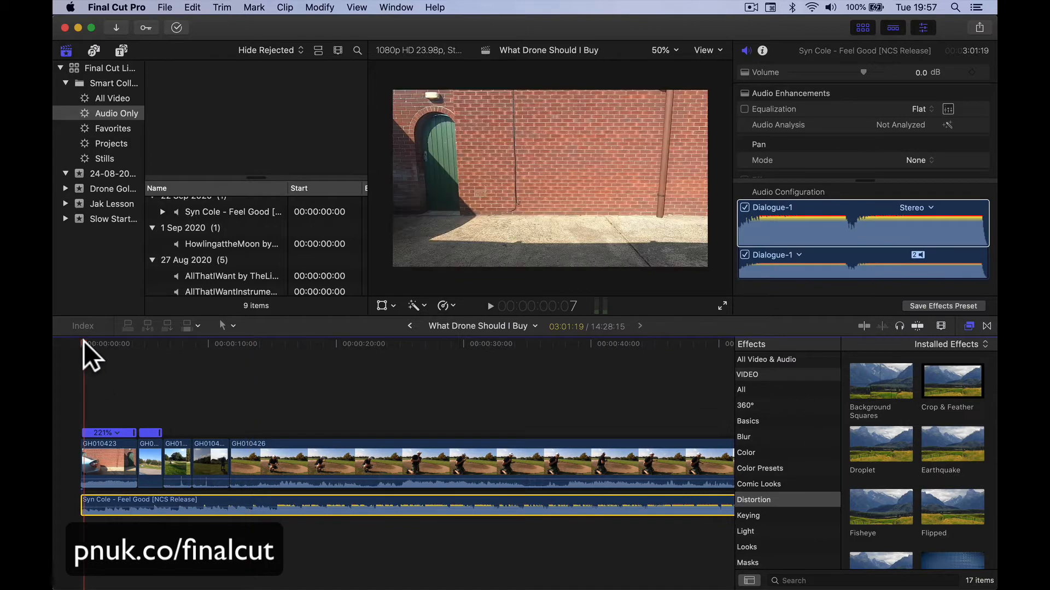
pyautogui.press('space')
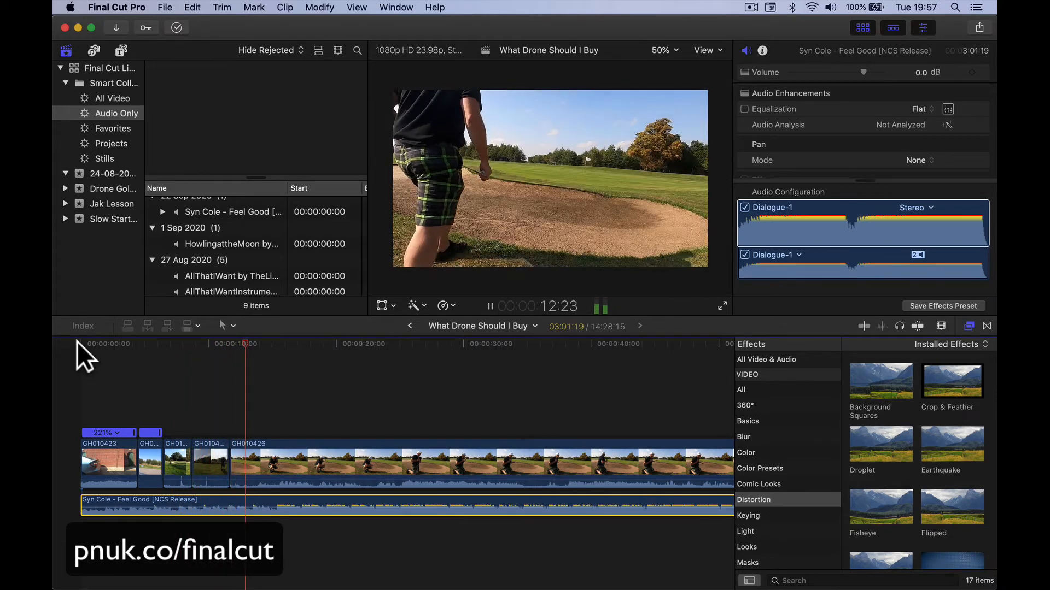
pyautogui.press('space')
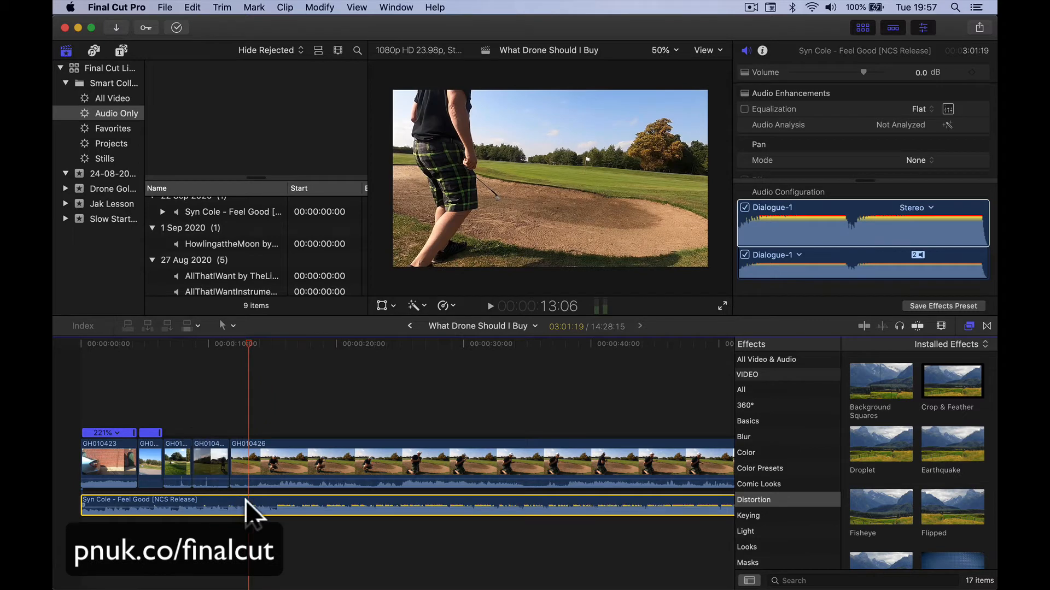
# Step: Cut the music at 13:06 and delete the section after the cut
pyautogui.press('super+b')
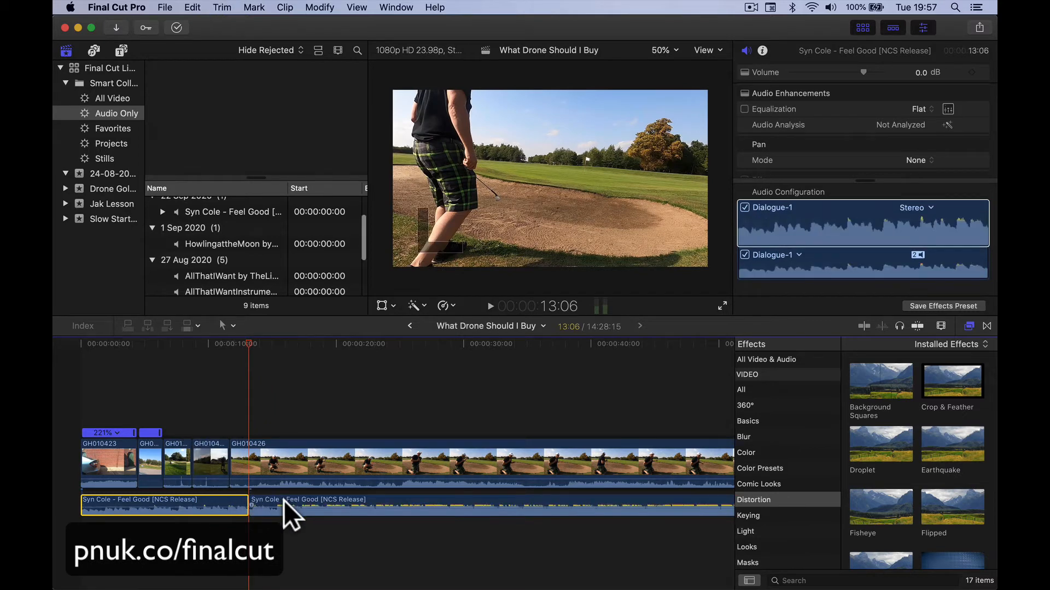
pyautogui.click(291, 500)
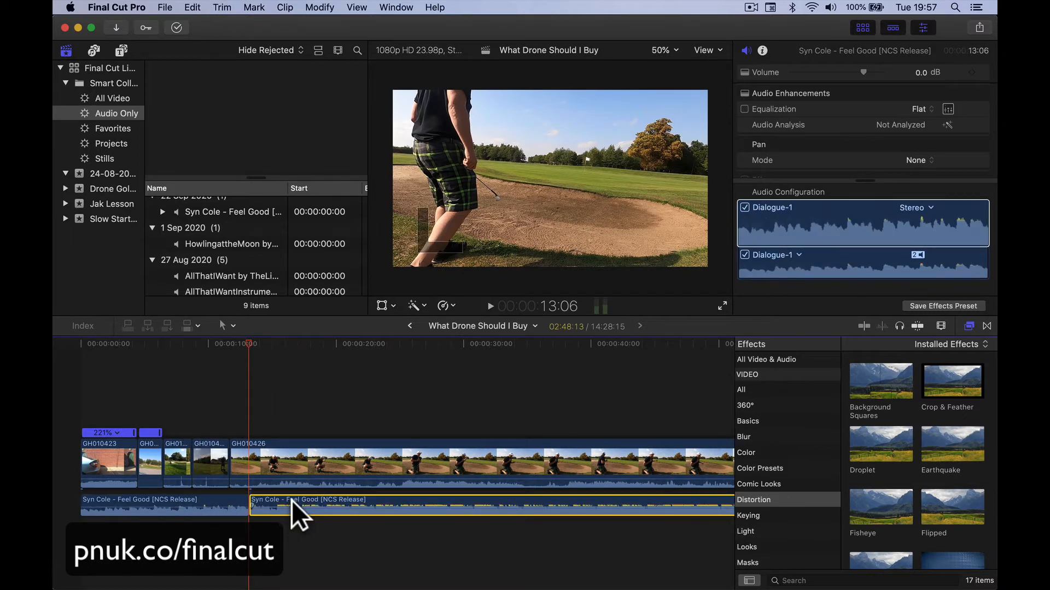
pyautogui.press('Delete')
# Step: Fade the music in and out, with a fade-out of about 2:06, and extend the music clip's end to a length of 15:13
pyautogui.click(189, 501)
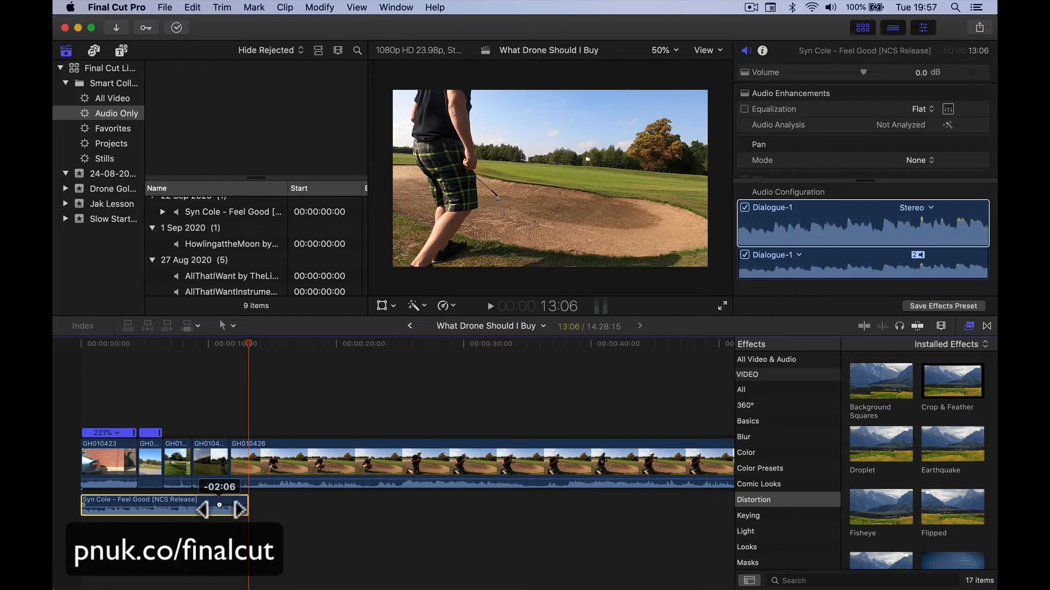
pyautogui.moveTo(220, 506); pyautogui.dragTo(219, 505)
pyautogui.moveTo(85, 506); pyautogui.dragTo(94, 506)
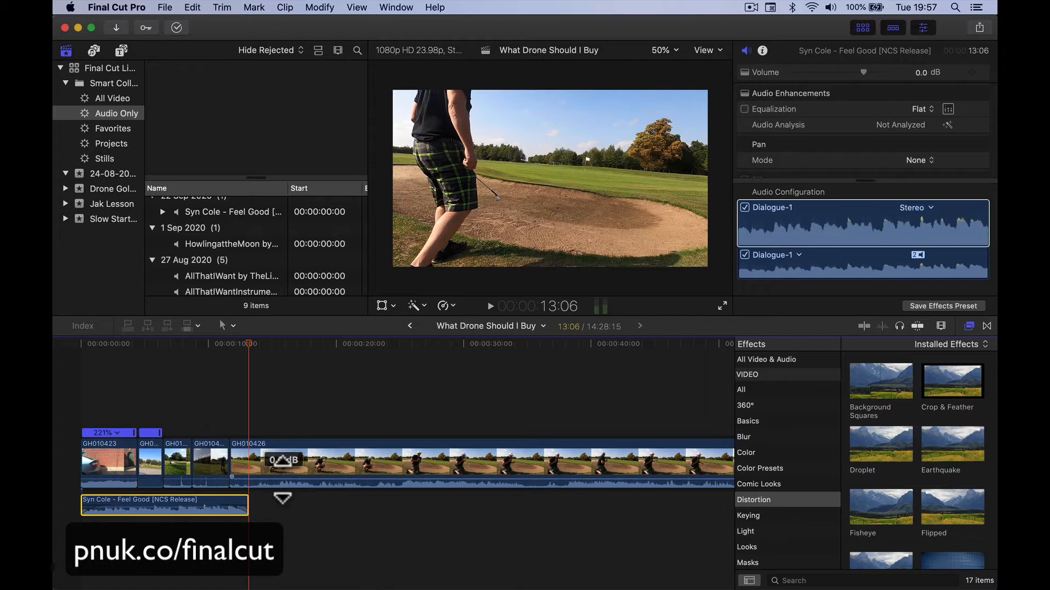
pyautogui.moveTo(246, 507); pyautogui.dragTo(275, 507)
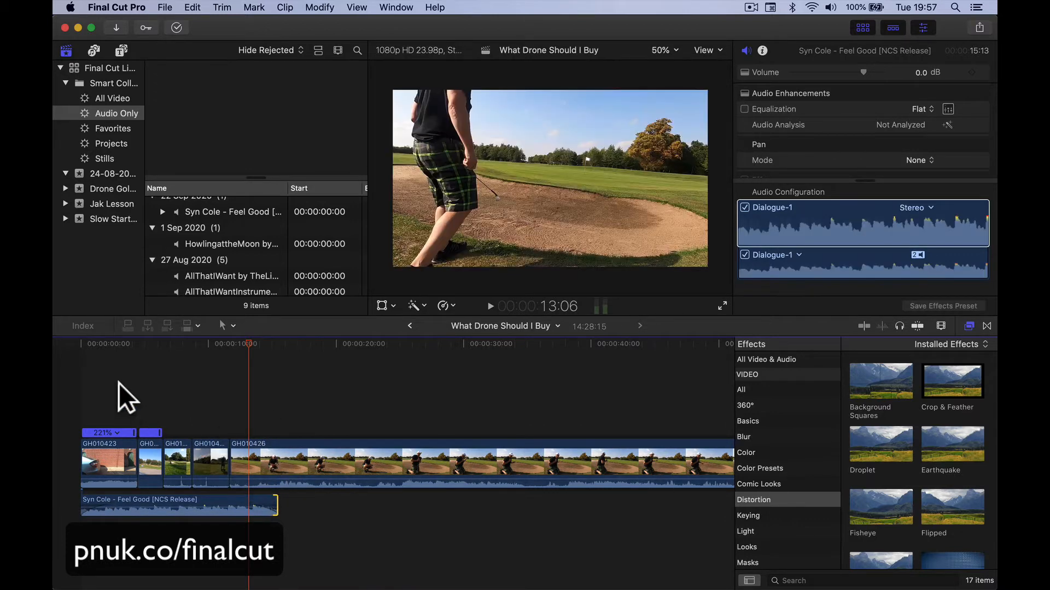
# Step: Lower the opening clips' own audio beneath the music and play the sequence from the start to check the mix
pyautogui.moveTo(178, 461); pyautogui.dragTo(197, 481)
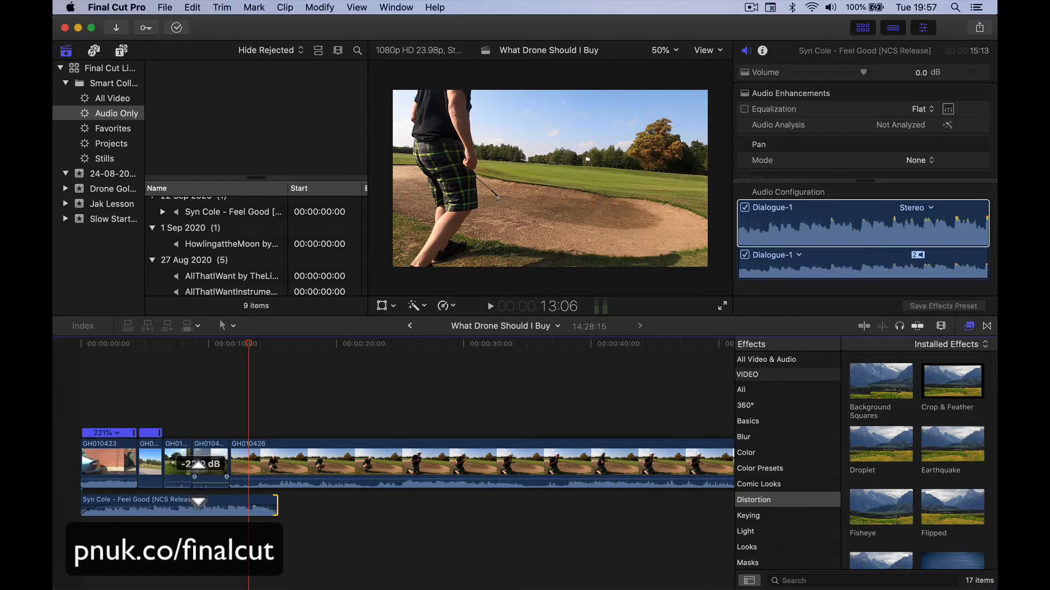
pyautogui.moveTo(119, 480)
pyautogui.mouseDown()
pyautogui.moveTo(119, 468)
pyautogui.moveTo(127, 480)
pyautogui.mouseUp()
pyautogui.click(77, 339)
pyautogui.press('space')
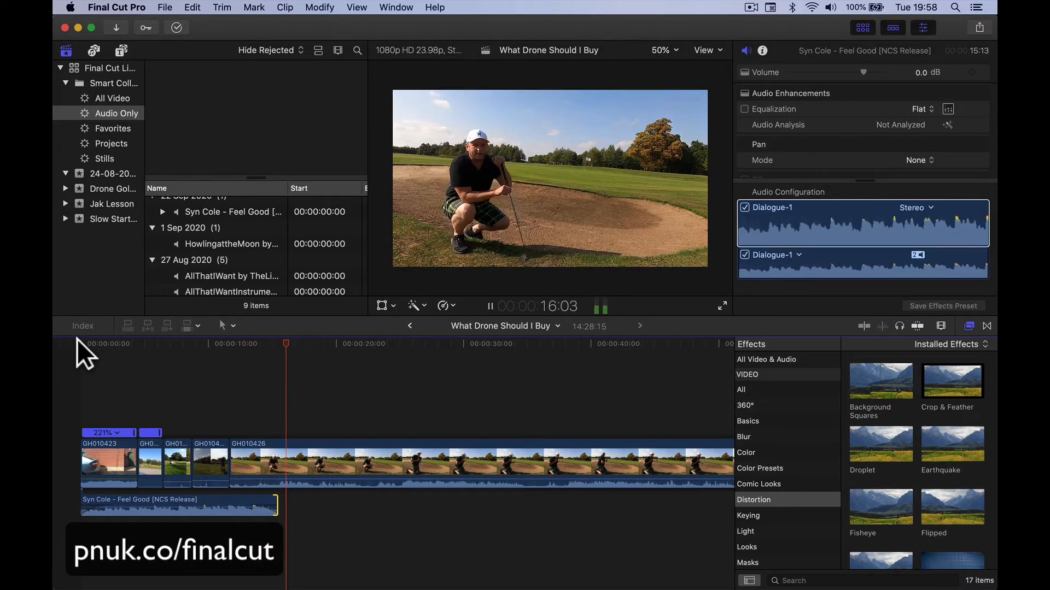
# Step: Watch the playback full screen, scrub back slightly, and return to the editing view
pyautogui.click(722, 305)
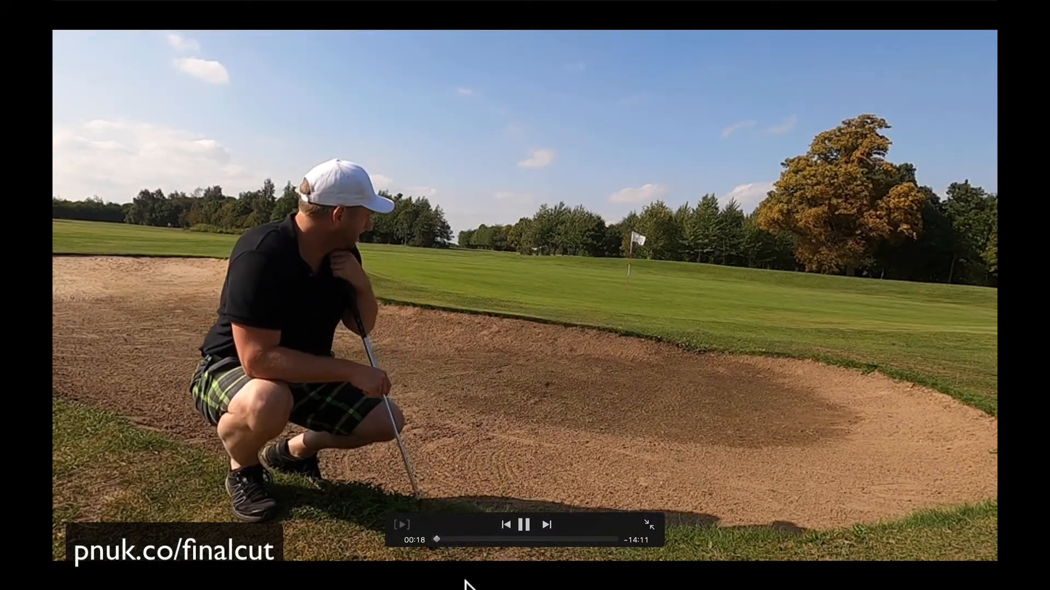
pyautogui.moveTo(435, 539); pyautogui.dragTo(422, 539)
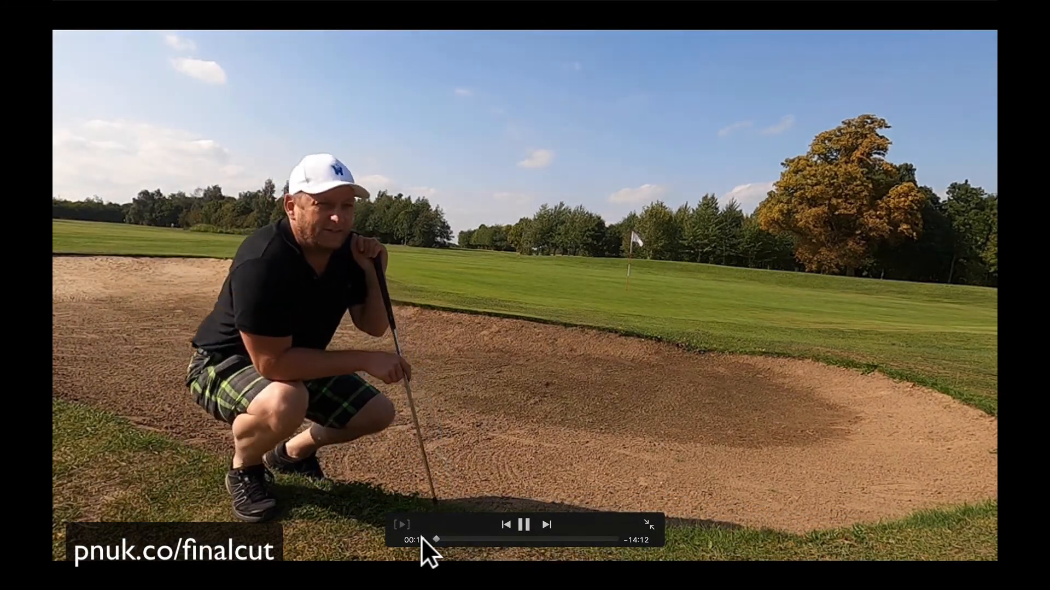
pyautogui.press('Escape')
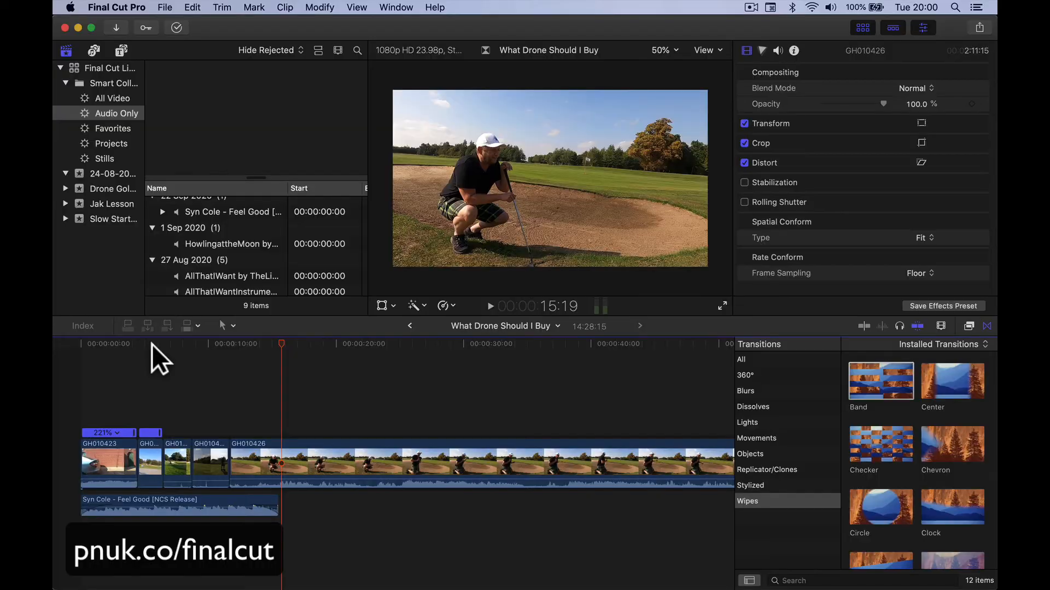
# Step: Play across the cut between GH010423 and GH010424, starting at about 3 seconds, and lower the playback volume
pyautogui.click(120, 343)
pyautogui.press('space')
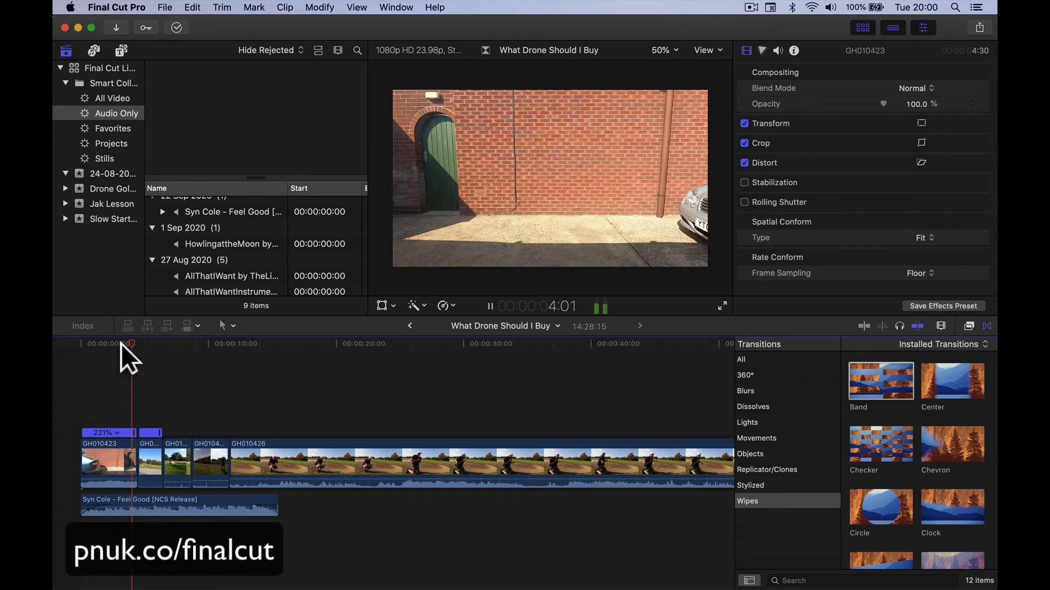
pyautogui.press('space')
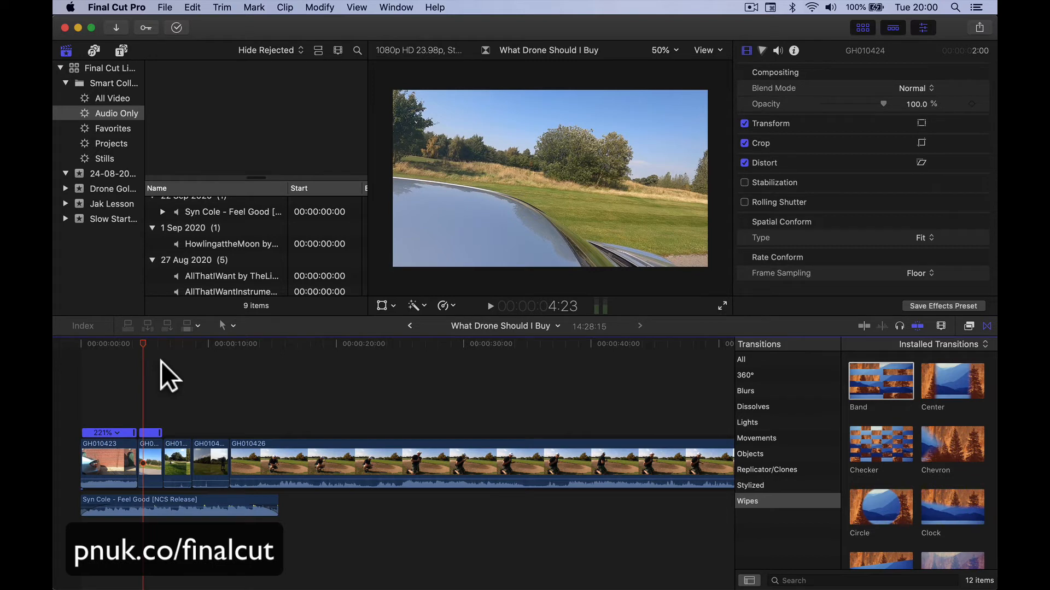
pyautogui.press('XF86AudioLowerVolume')
# Step: Preview the Background Squares distortion effect on the GH010428 clip
pyautogui.click(966, 328)
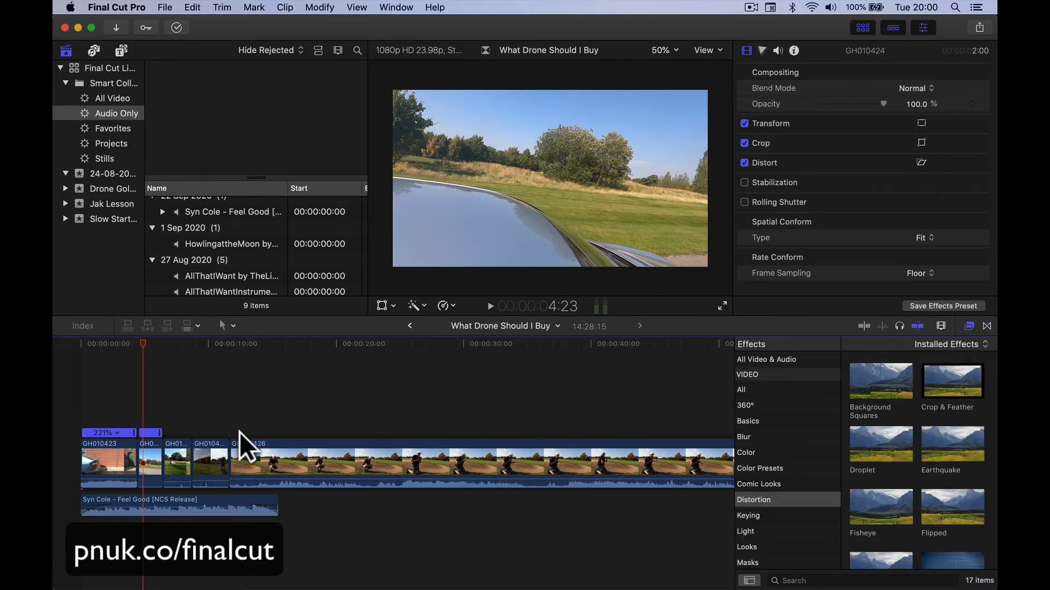
pyautogui.click(153, 448)
pyautogui.click(172, 448)
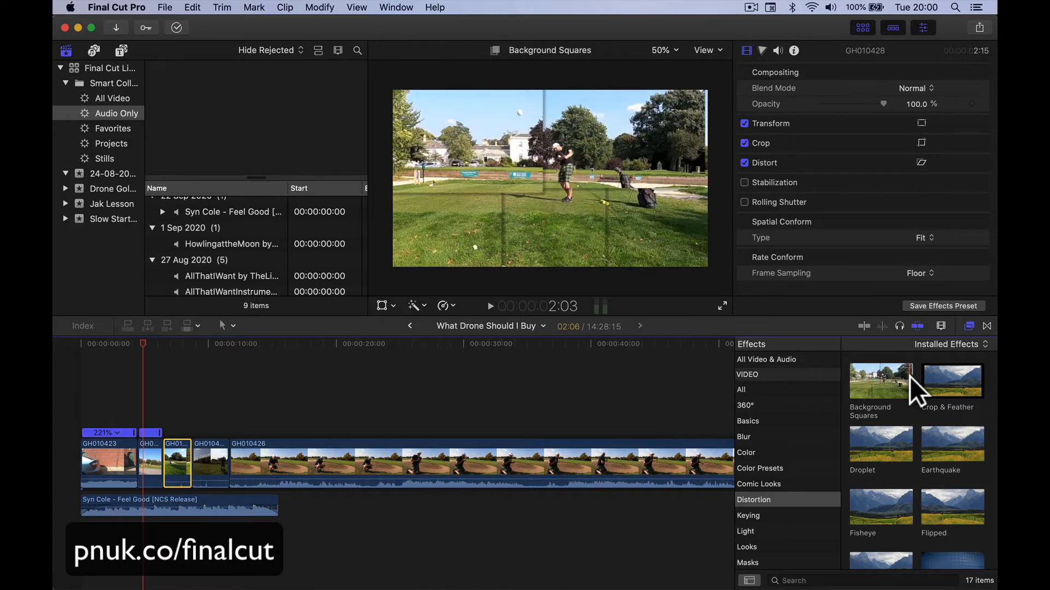
# Step: Add the Gradient Image wipe transition between GH010423 and GH010424 and play across it
pyautogui.click(987, 327)
pyautogui.scroll(-3, 878, 457)
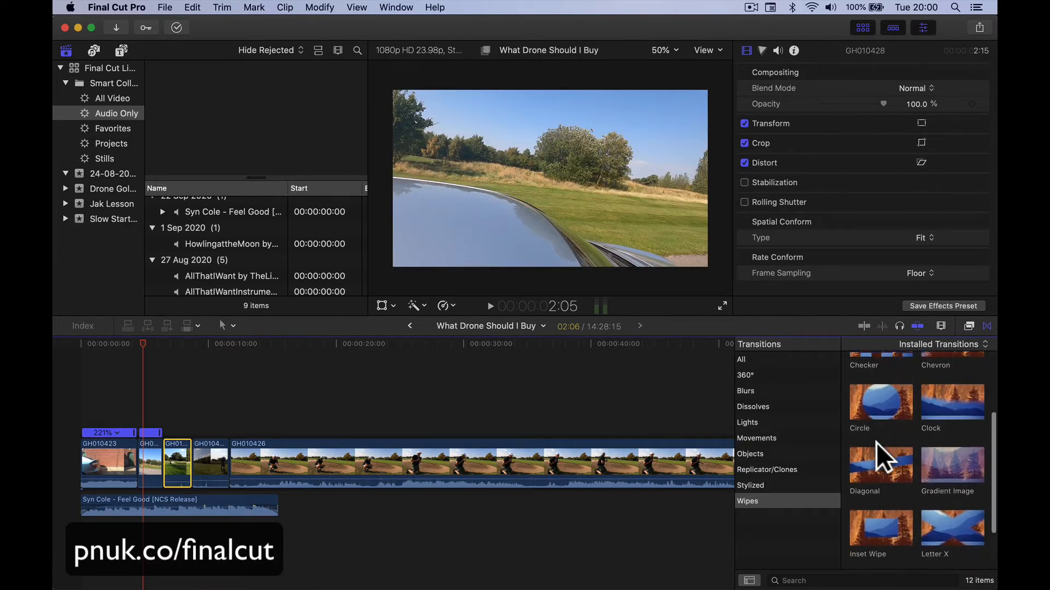
pyautogui.click(947, 465)
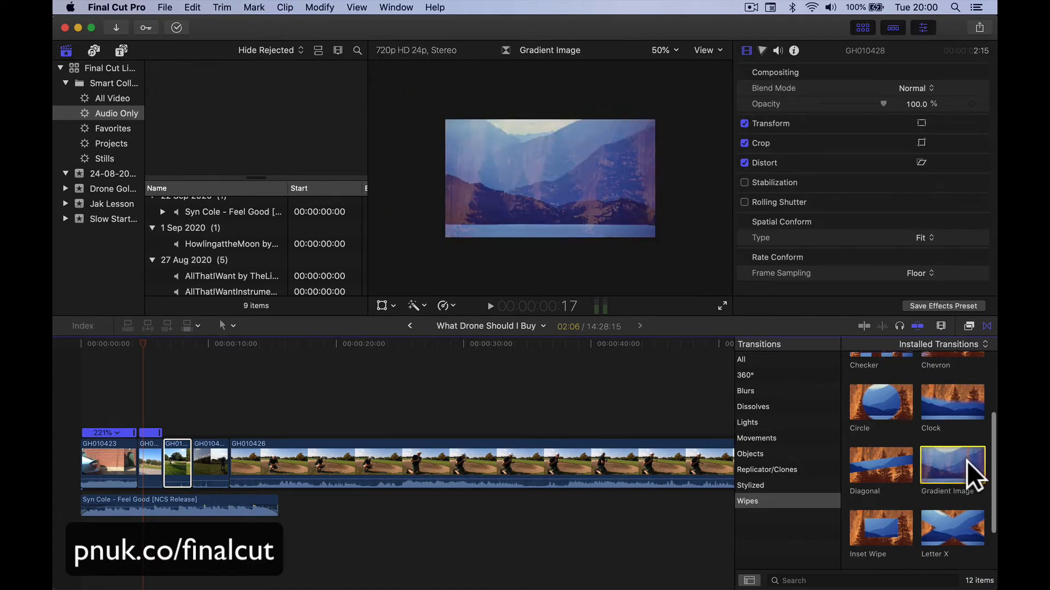
pyautogui.moveTo(952, 471); pyautogui.dragTo(133, 443)
pyautogui.click(120, 341)
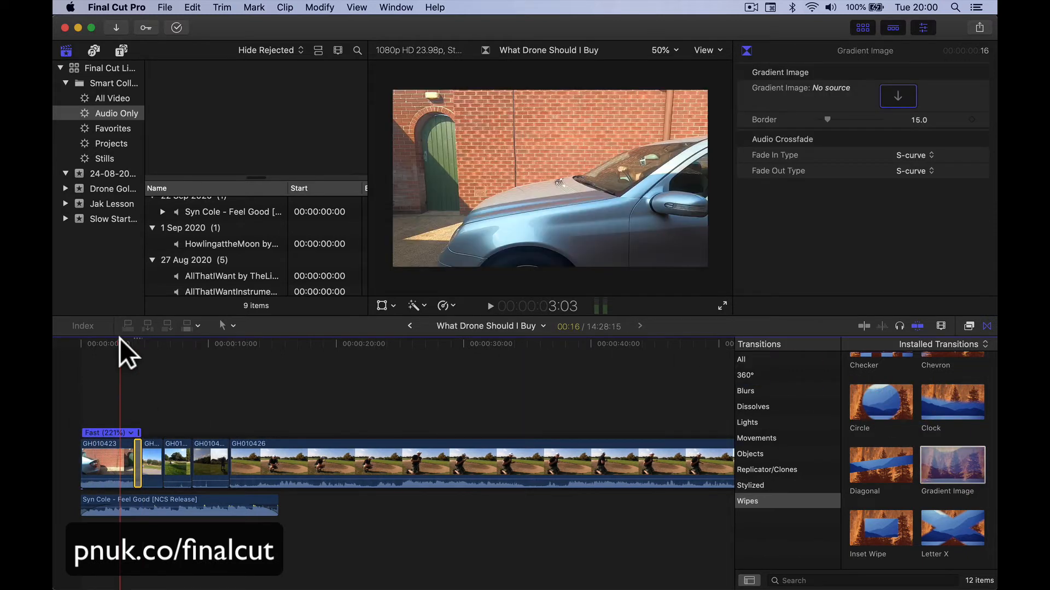
pyautogui.press('space')
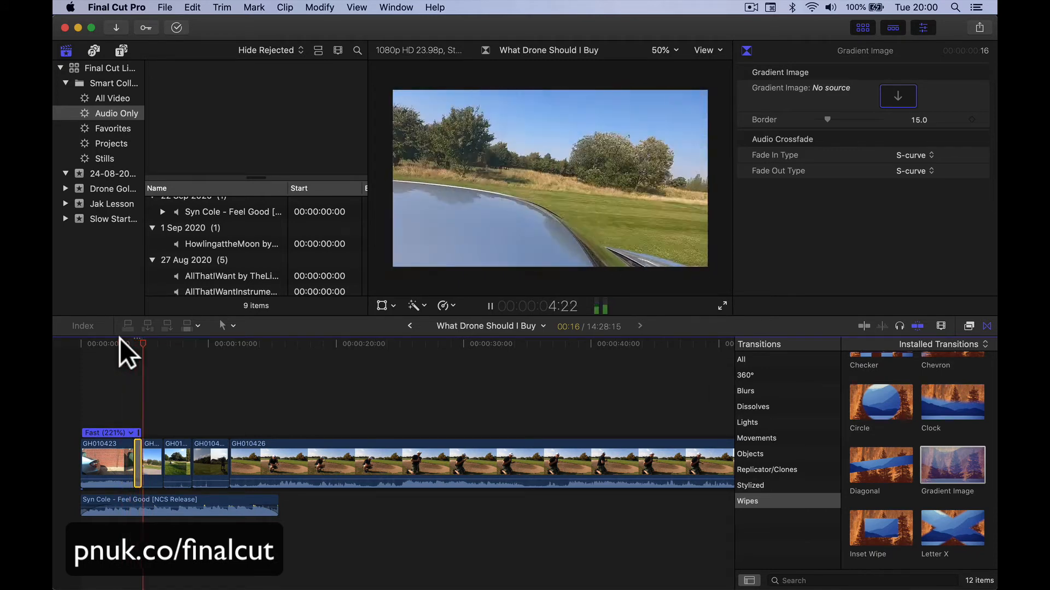
pyautogui.press('space')
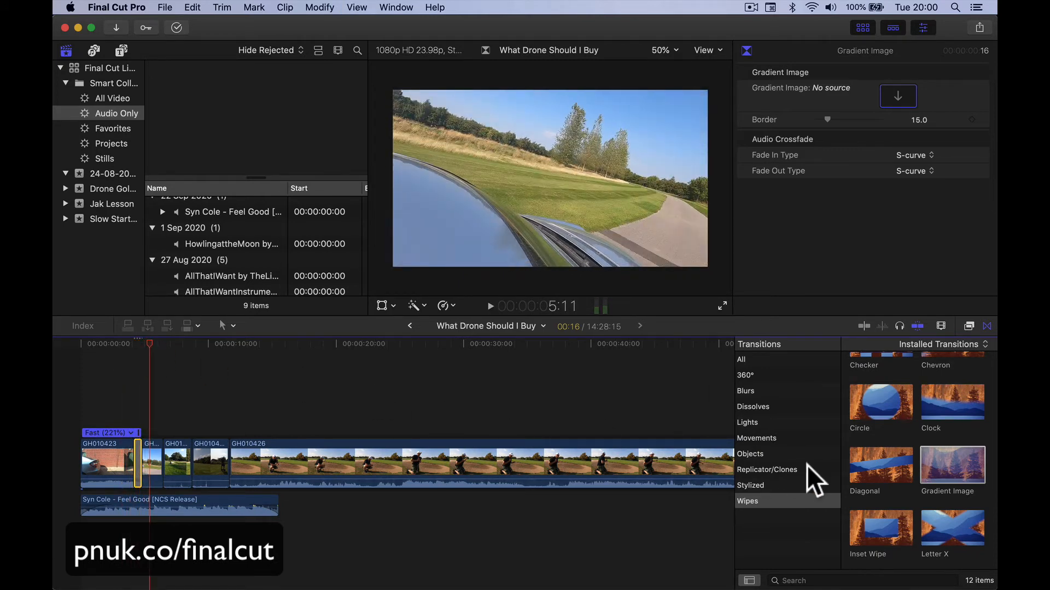
# Step: Add the Wipe transition between GH010424 and GH010428 and play across it to check the result
pyautogui.scroll(-2, 888, 498)
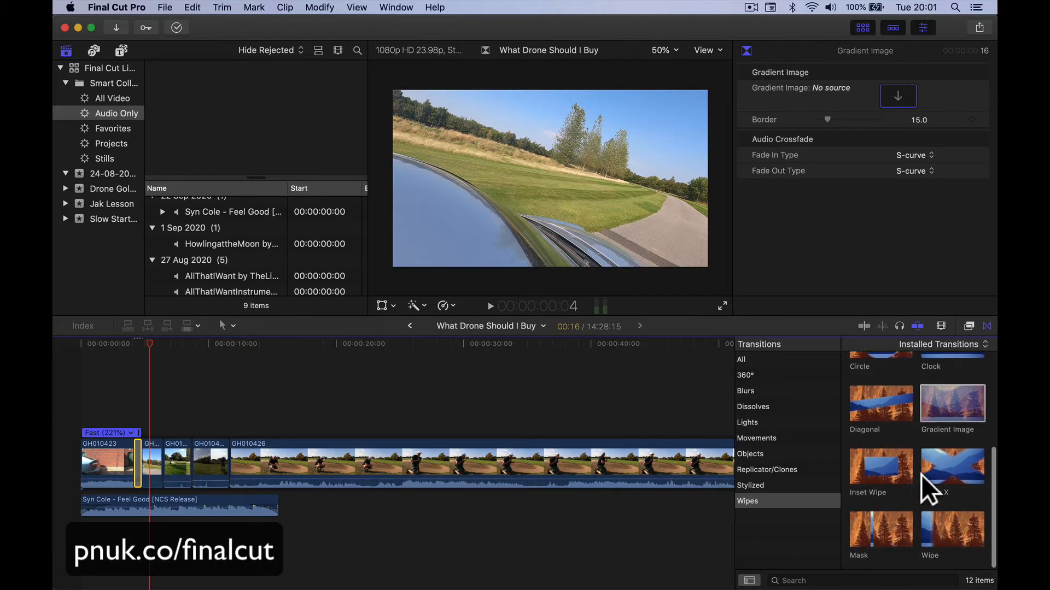
pyautogui.moveTo(931, 531); pyautogui.dragTo(163, 451)
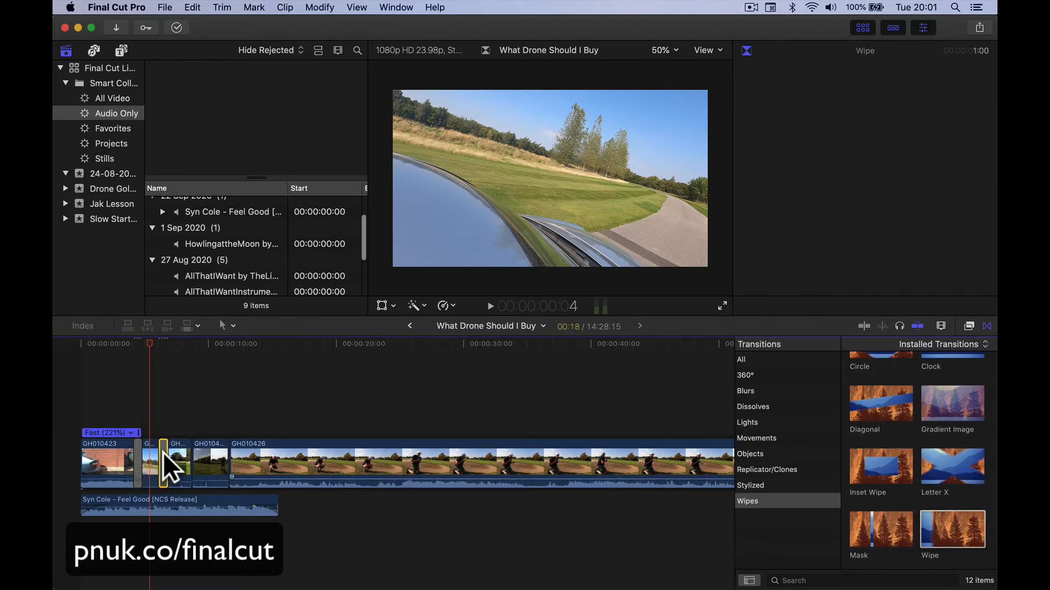
pyautogui.press('space')
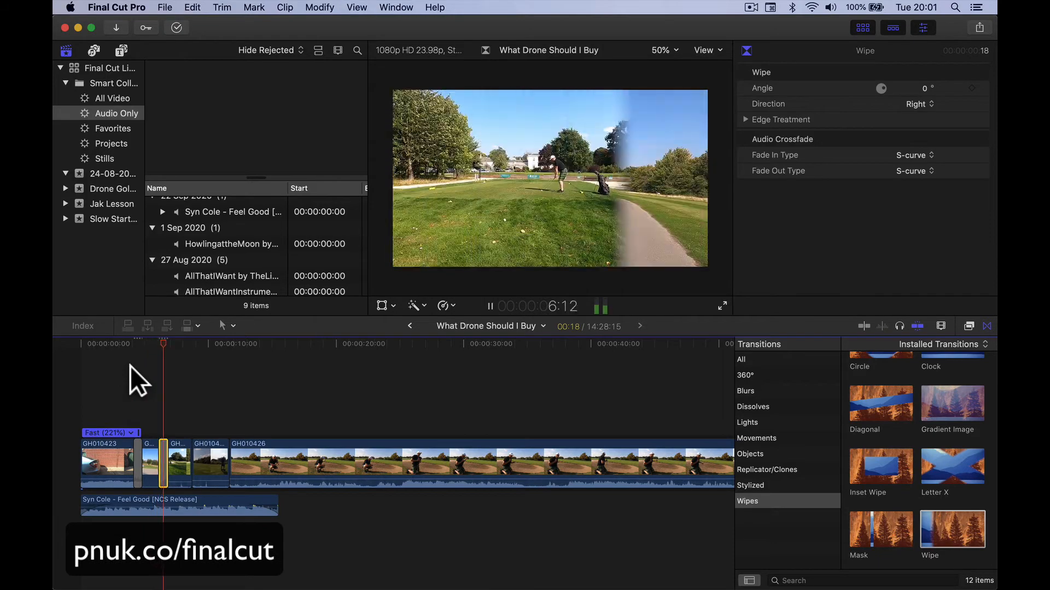
pyautogui.click(156, 338)
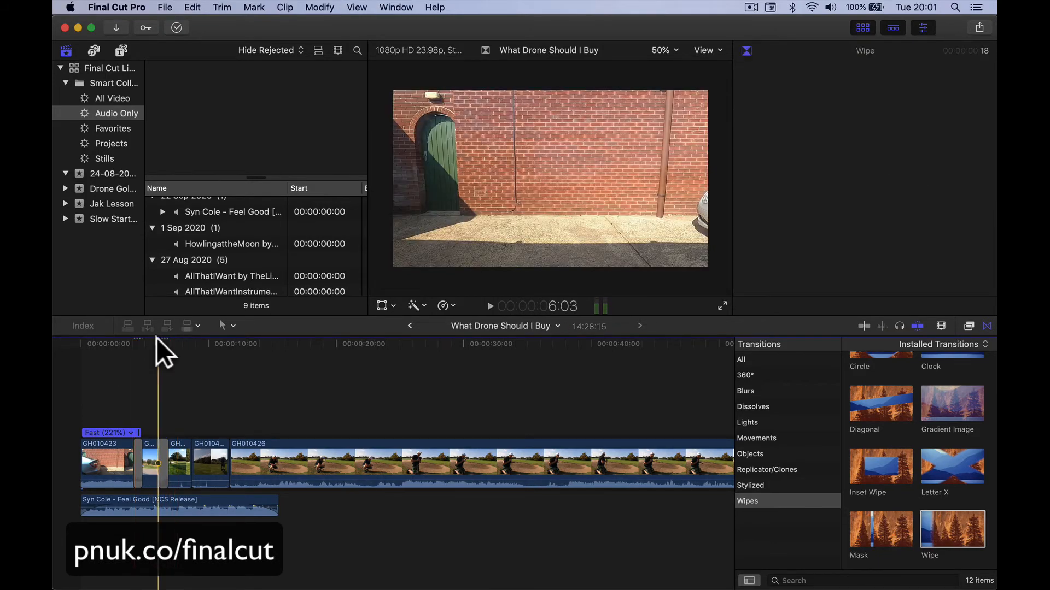
pyautogui.press('space')
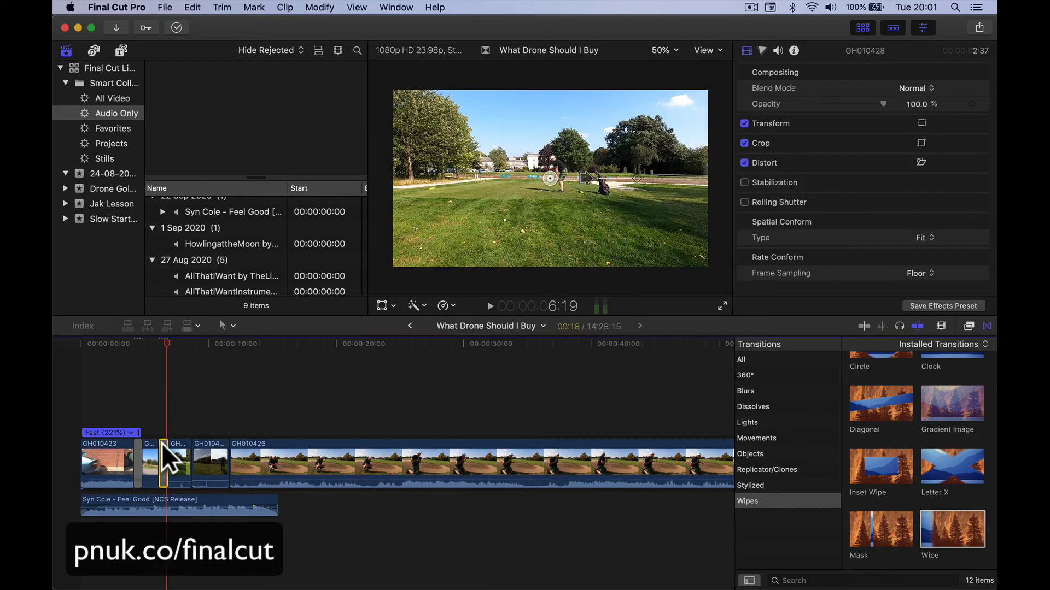
# Step: Try to lengthen the Wipe transition between GH010424 and GH010428 and play on from it
pyautogui.click(164, 460)
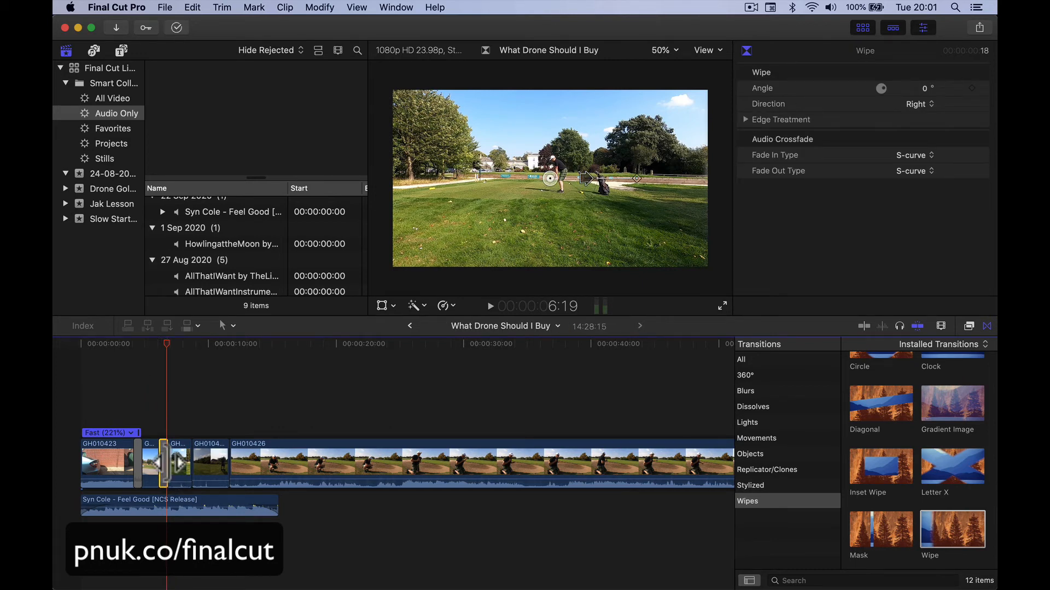
pyautogui.moveTo(176, 463); pyautogui.dragTo(182, 449)
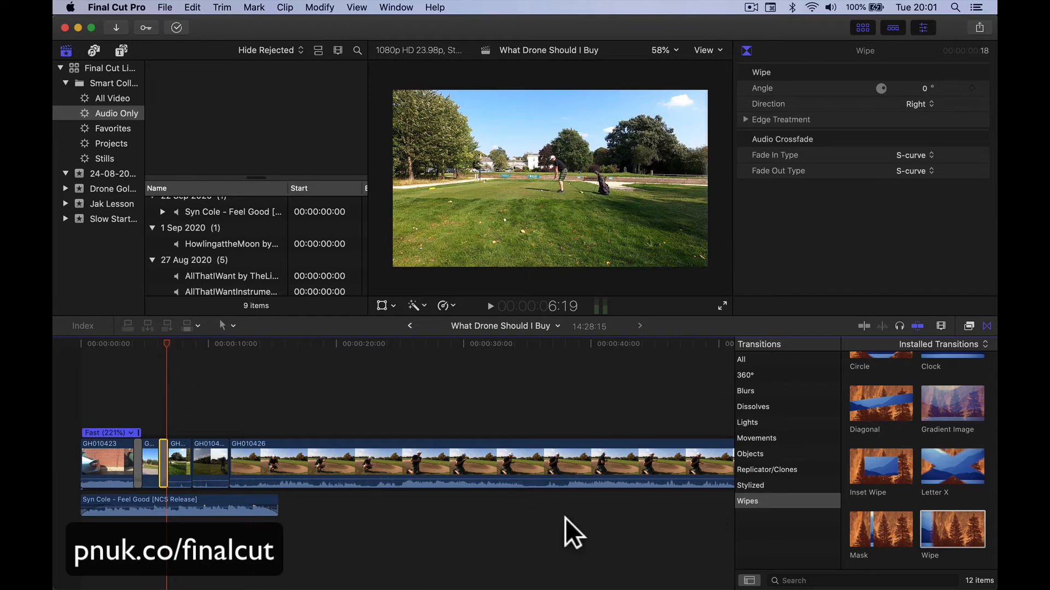
pyautogui.press('space')
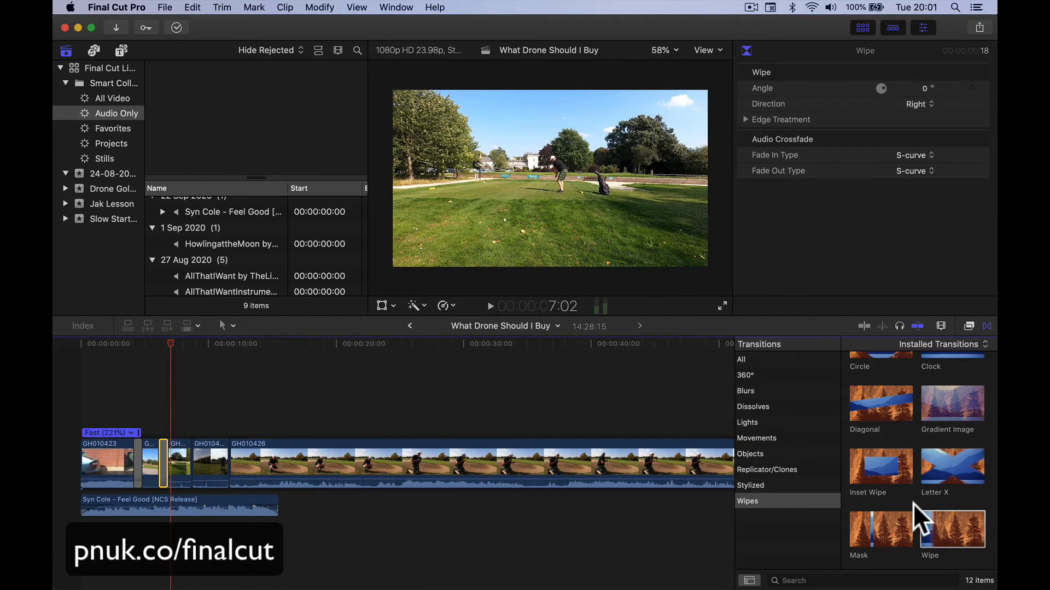
# Step: Add the Chevron transition between GH010428 and GH010429 and play the sequence from the start of the timeline
pyautogui.scroll(5, 913, 503)
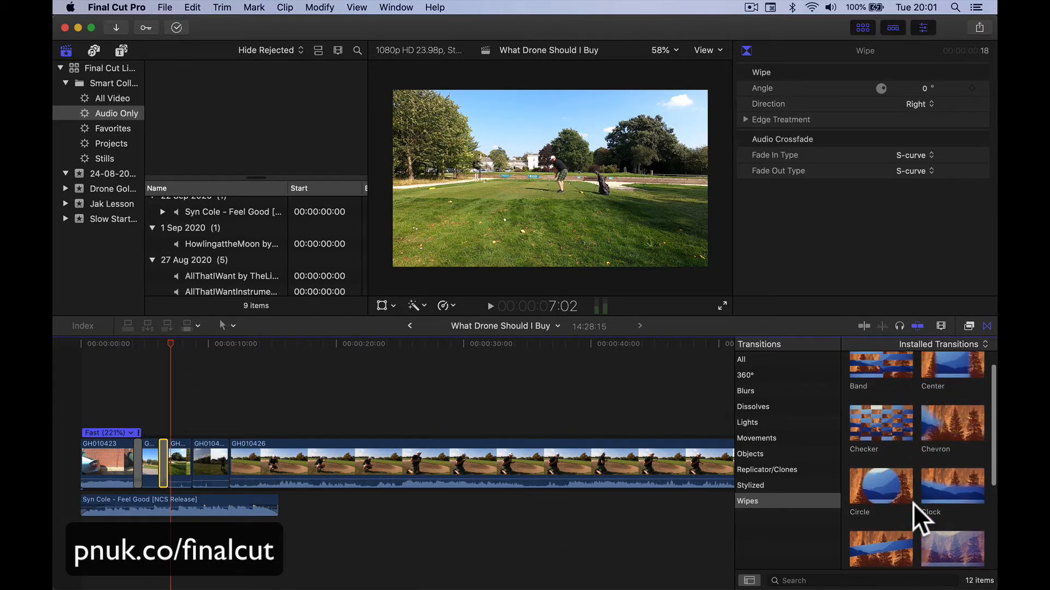
pyautogui.moveTo(952, 414); pyautogui.dragTo(193, 473)
pyautogui.click(78, 343)
pyautogui.press('space')
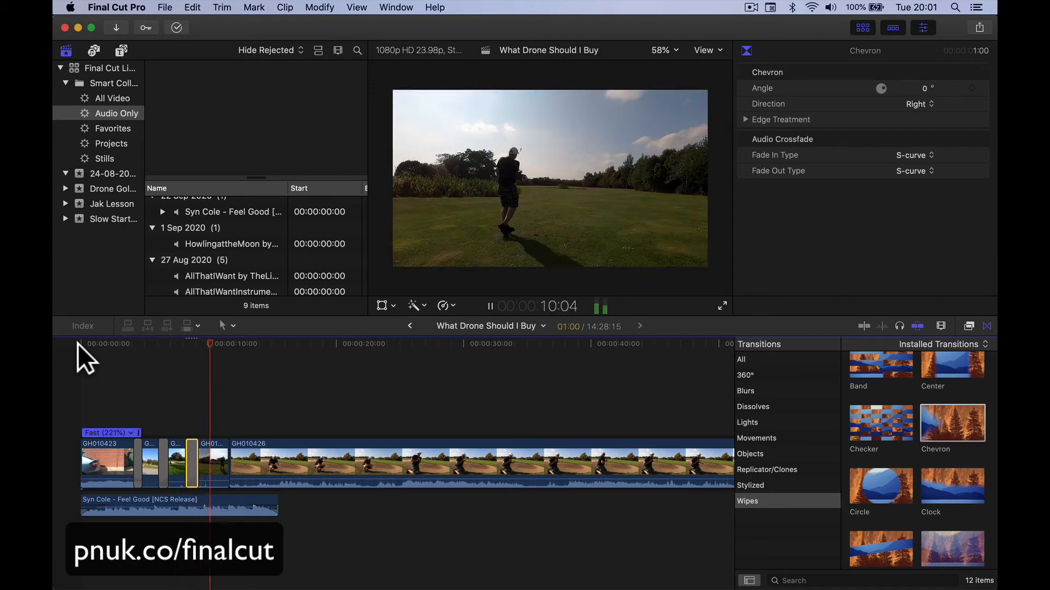
# Step: Add the Circle wipe transition between GH010429 and GH010426 and play across it to check the result
pyautogui.press('space')
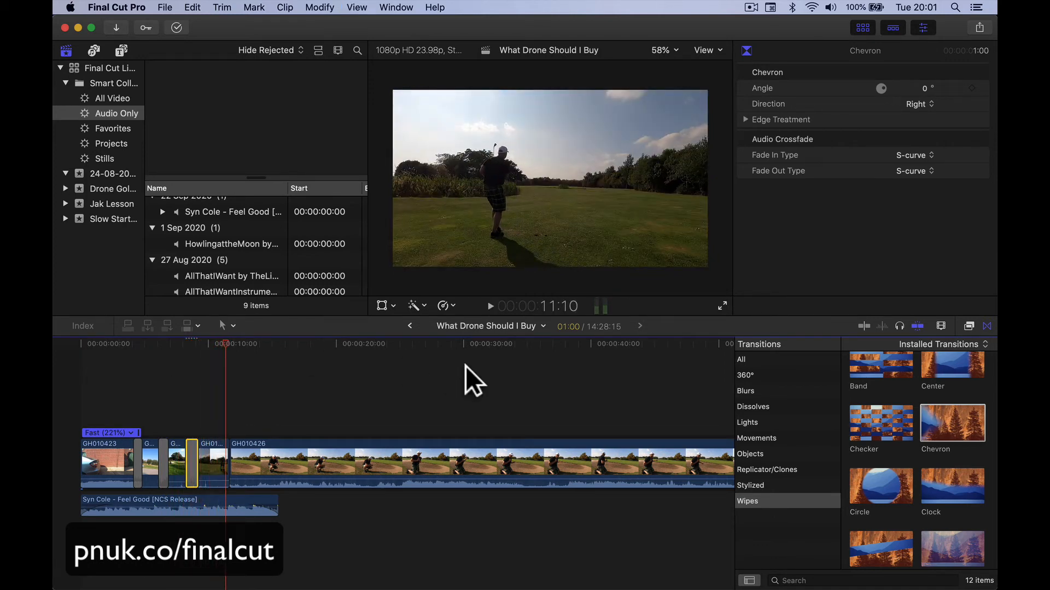
pyautogui.scroll(-2, 941, 421)
pyautogui.moveTo(890, 477); pyautogui.dragTo(225, 461)
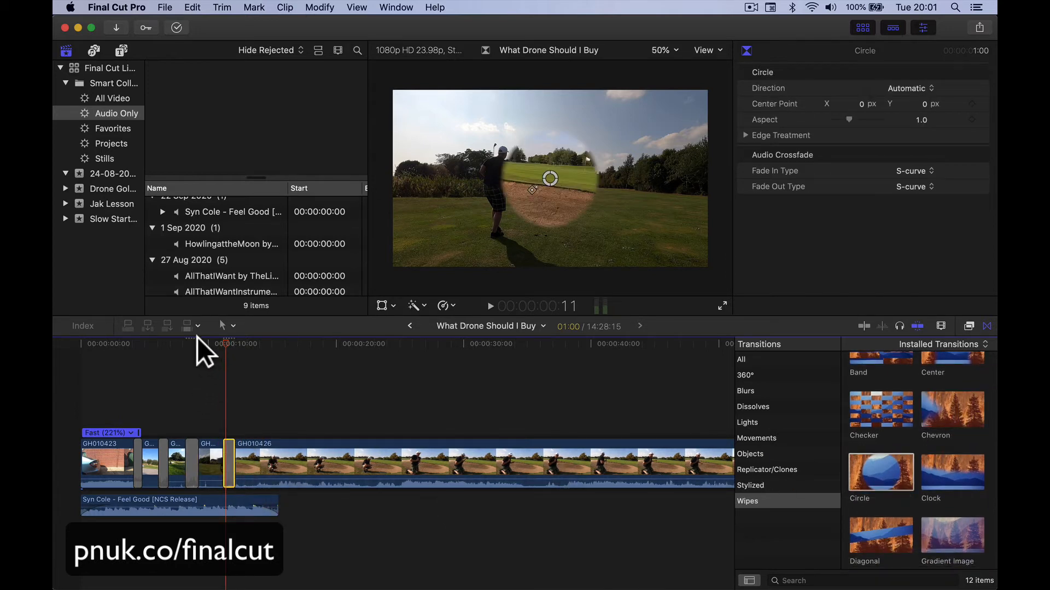
pyautogui.press('space')
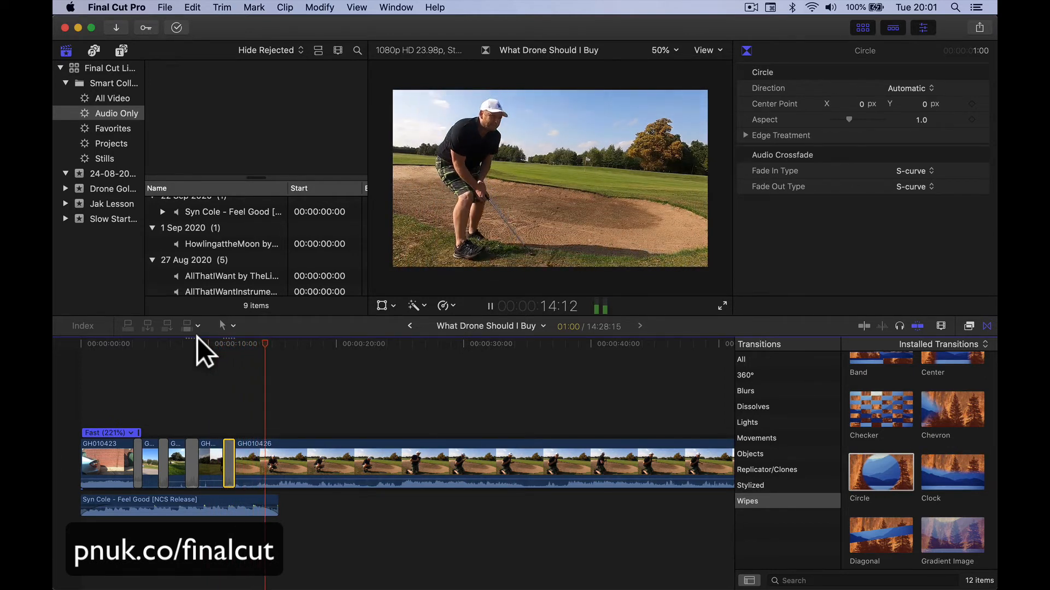
pyautogui.press('space')
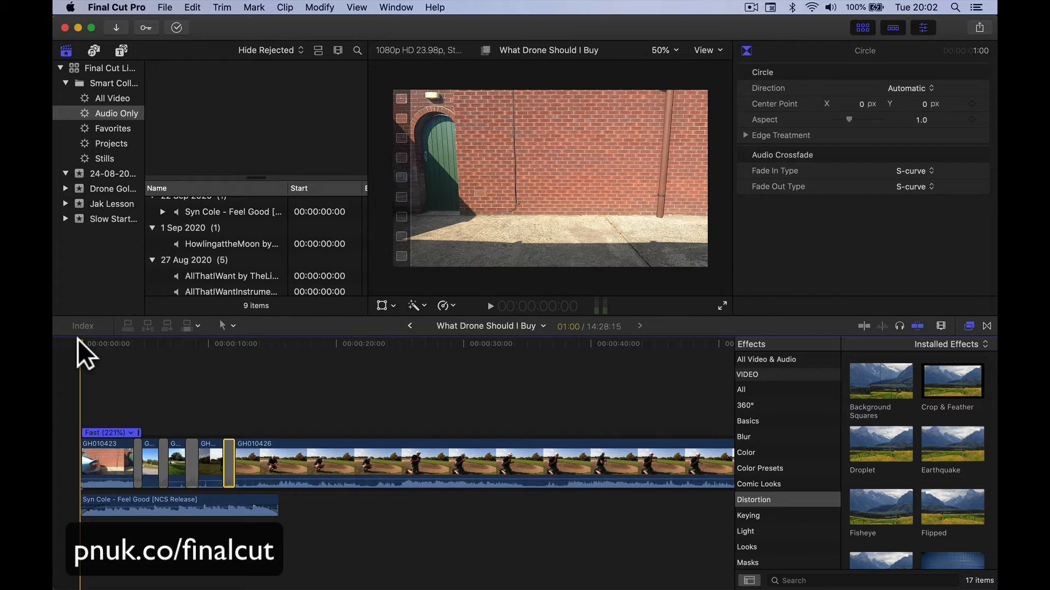
# Step: Browse the effects library, looking through the 360° video effects, the audio Levels effects and the full list of video and audio effects
pyautogui.click(798, 432)
pyautogui.click(795, 408)
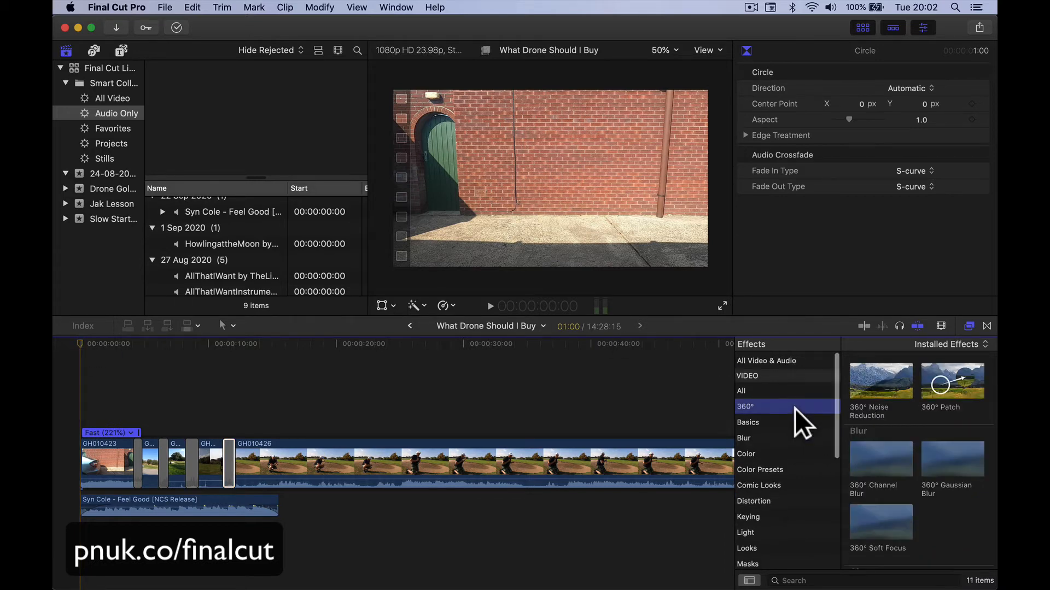
pyautogui.scroll(-6, 795, 408)
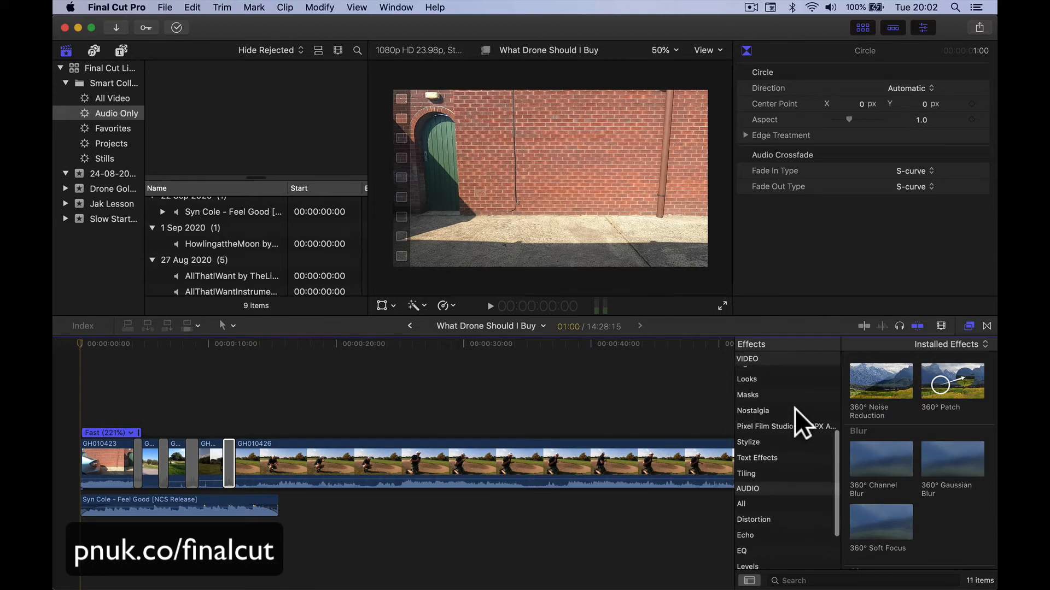
pyautogui.scroll(-3, 779, 447)
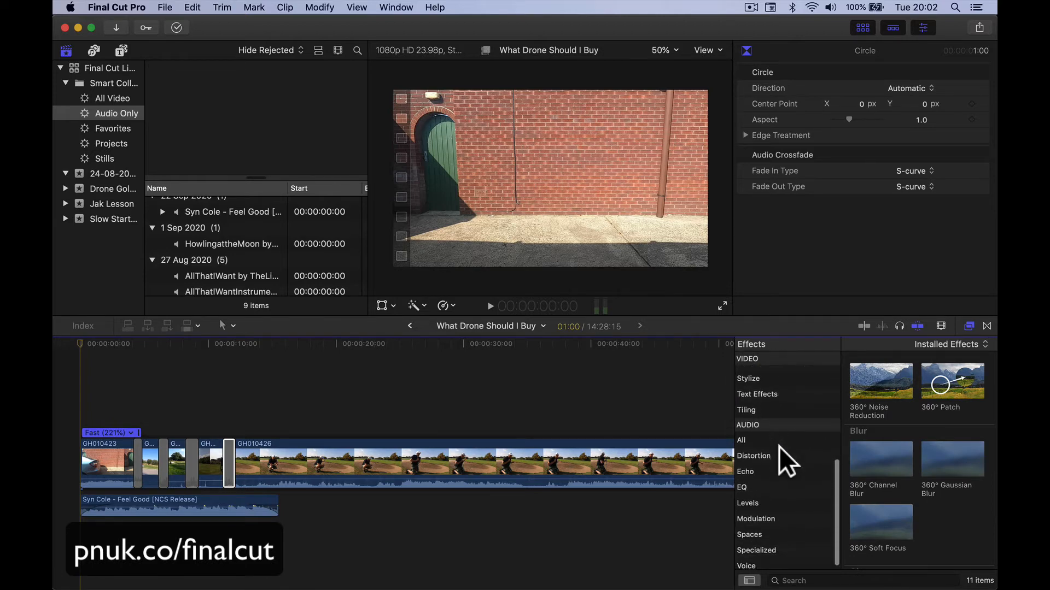
pyautogui.click(781, 504)
pyautogui.scroll(9, 780, 504)
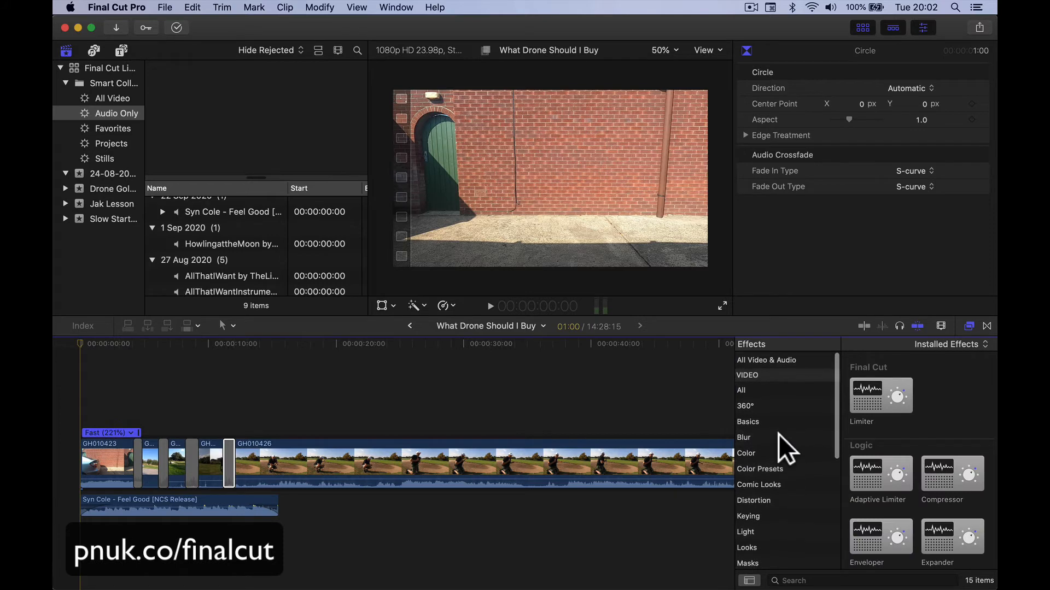
pyautogui.click(774, 358)
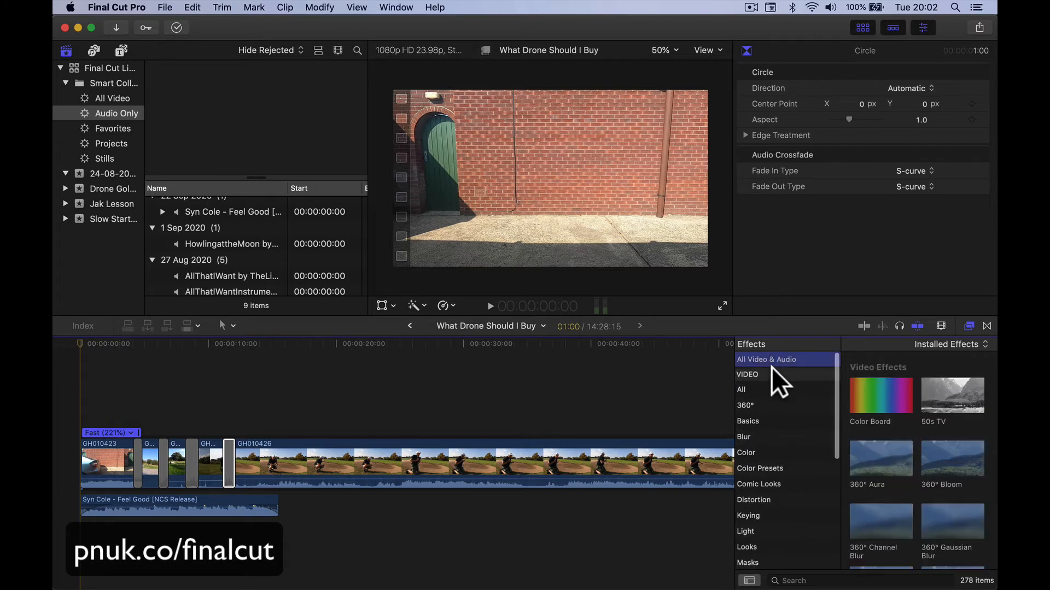
pyautogui.click(868, 391)
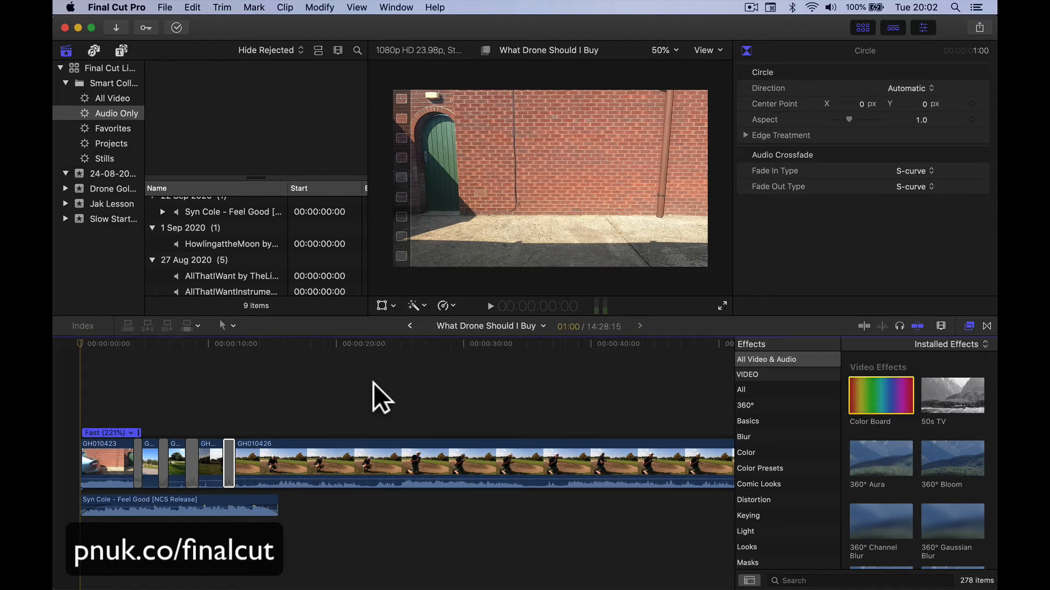
# Step: Split the GH010426 clip in the main storyline at 1:10:21
pyautogui.moveTo(287, 344); pyautogui.dragTo(488, 353)
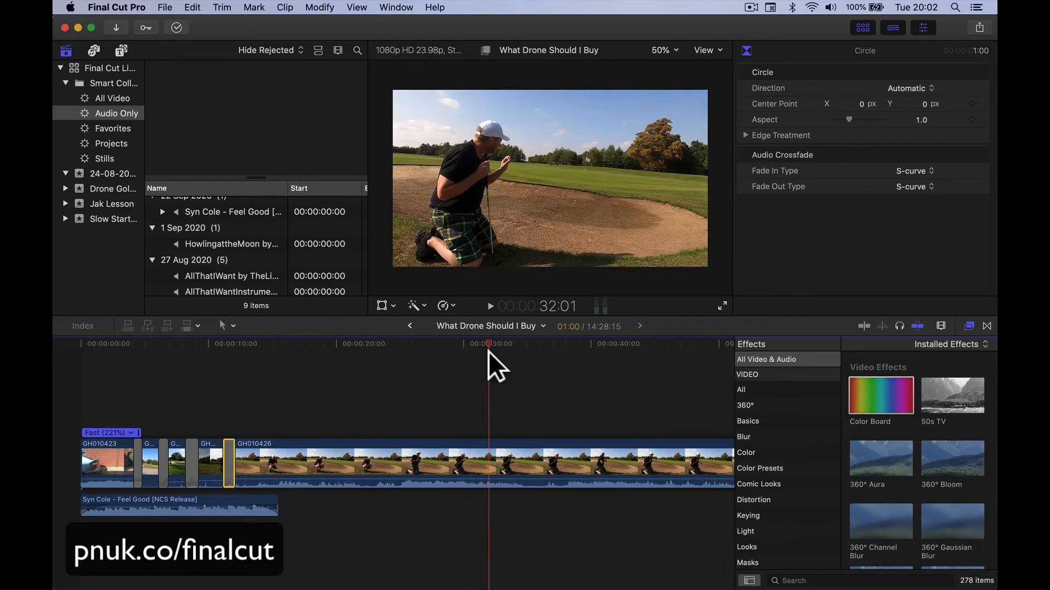
pyautogui.click(488, 352)
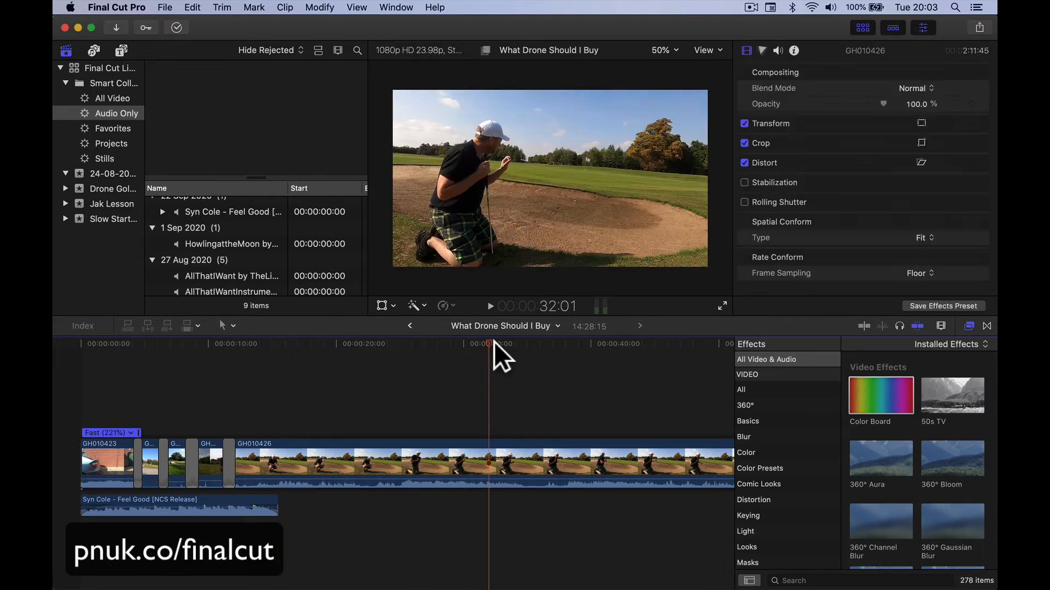
pyautogui.click(486, 342)
pyautogui.moveTo(485, 342); pyautogui.dragTo(589, 341)
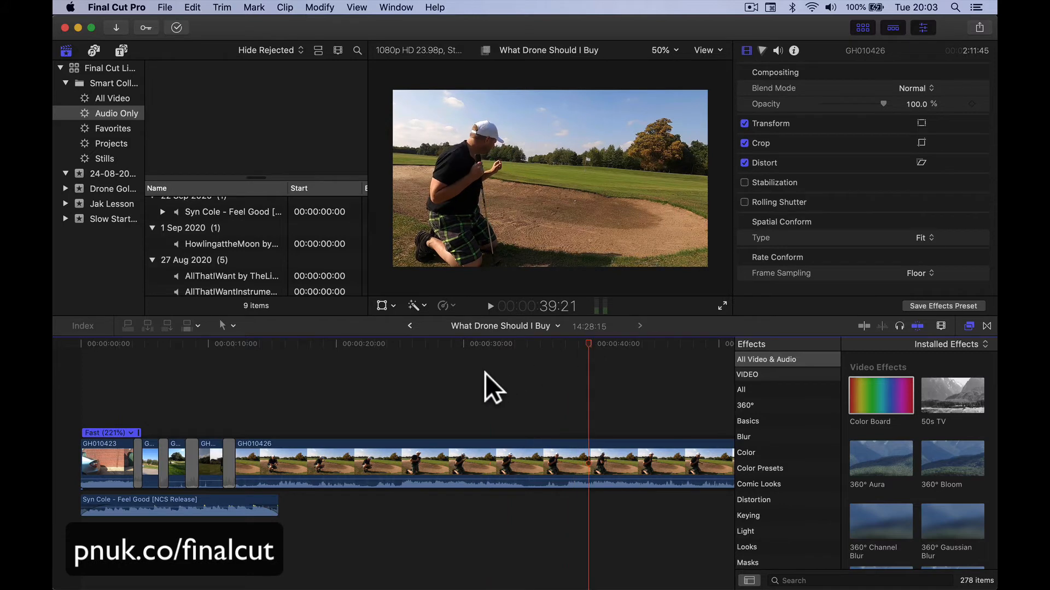
pyautogui.hscroll(2, 485, 373)
pyautogui.hscroll(3, 484, 373)
pyautogui.press('super+minus')
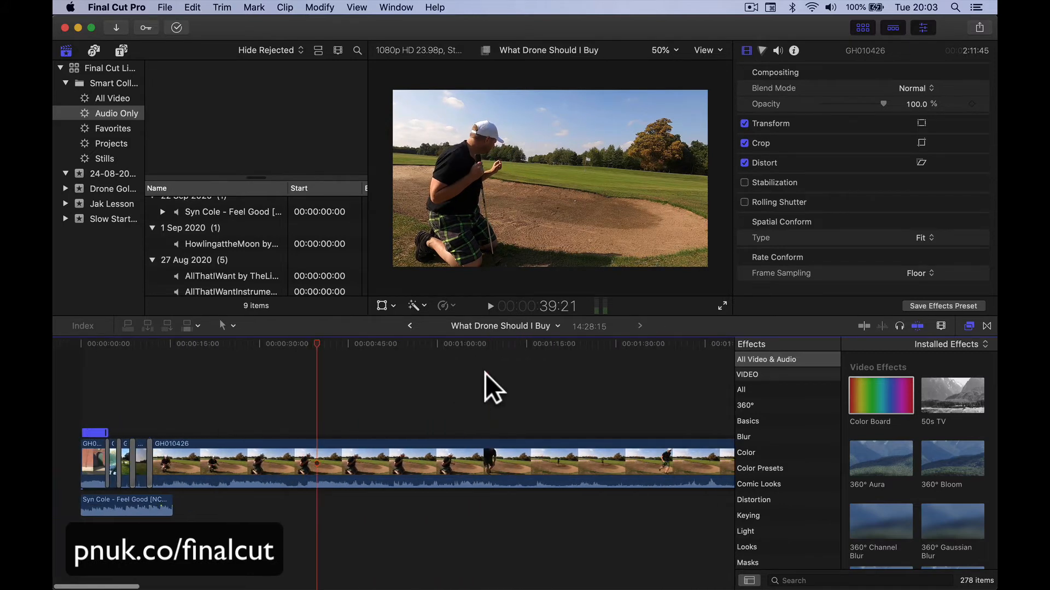
pyautogui.moveTo(317, 340); pyautogui.dragTo(501, 336)
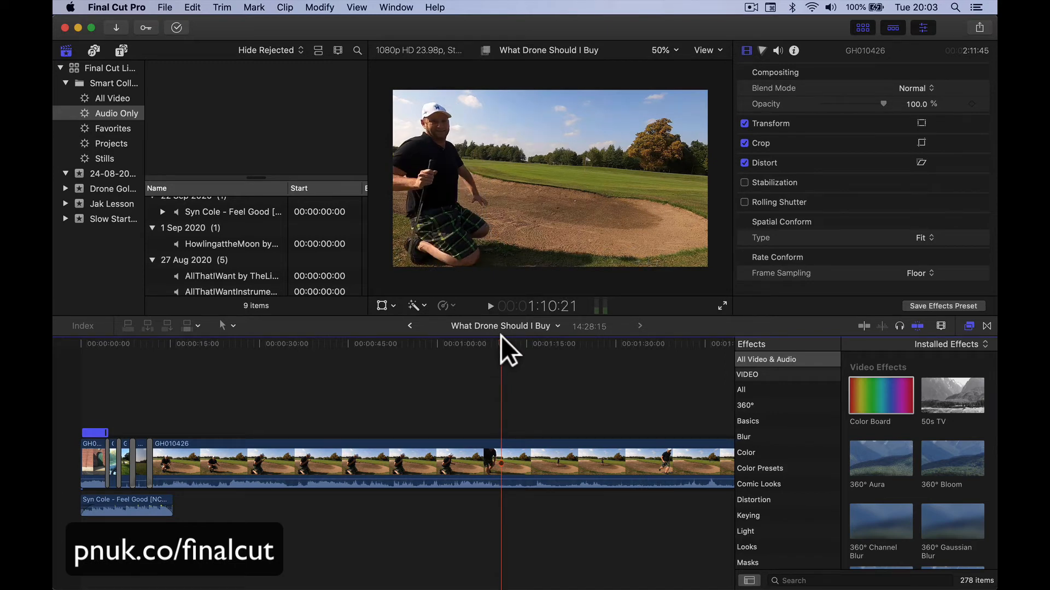
pyautogui.click(497, 464)
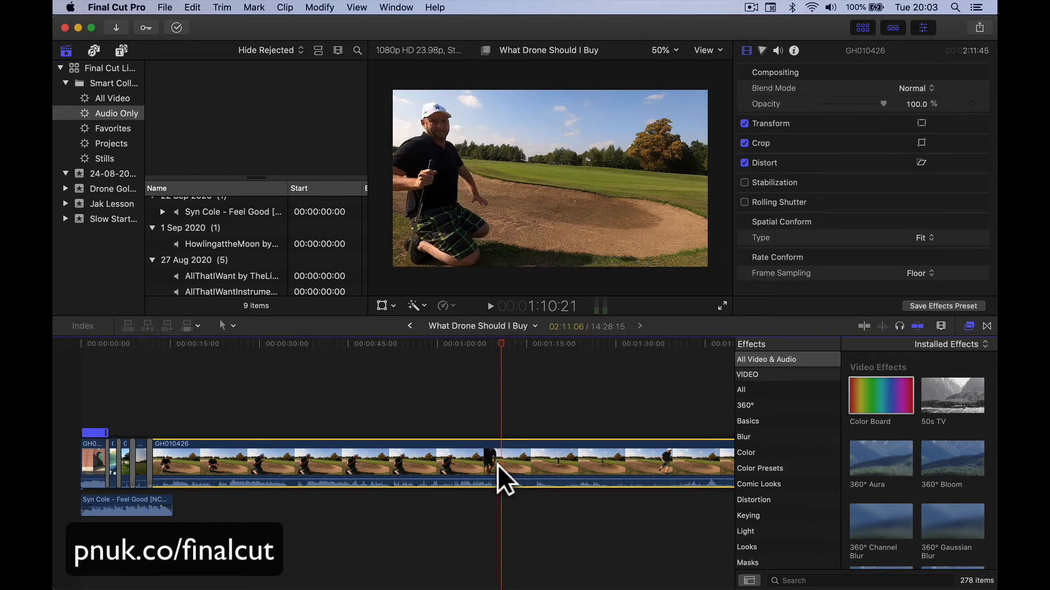
pyautogui.press('cmd+b')
# Step: Stack the second GH010426 piece above the start of the first piece and trim about 5 seconds off its beginning, playing it to check
pyautogui.click(545, 455)
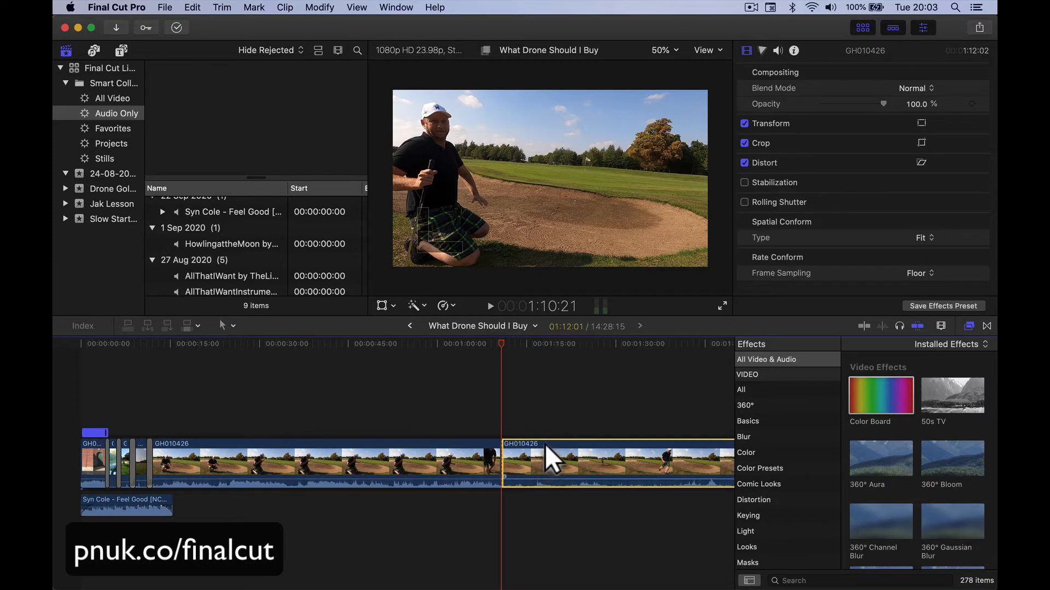
pyautogui.moveTo(517, 455); pyautogui.dragTo(174, 414)
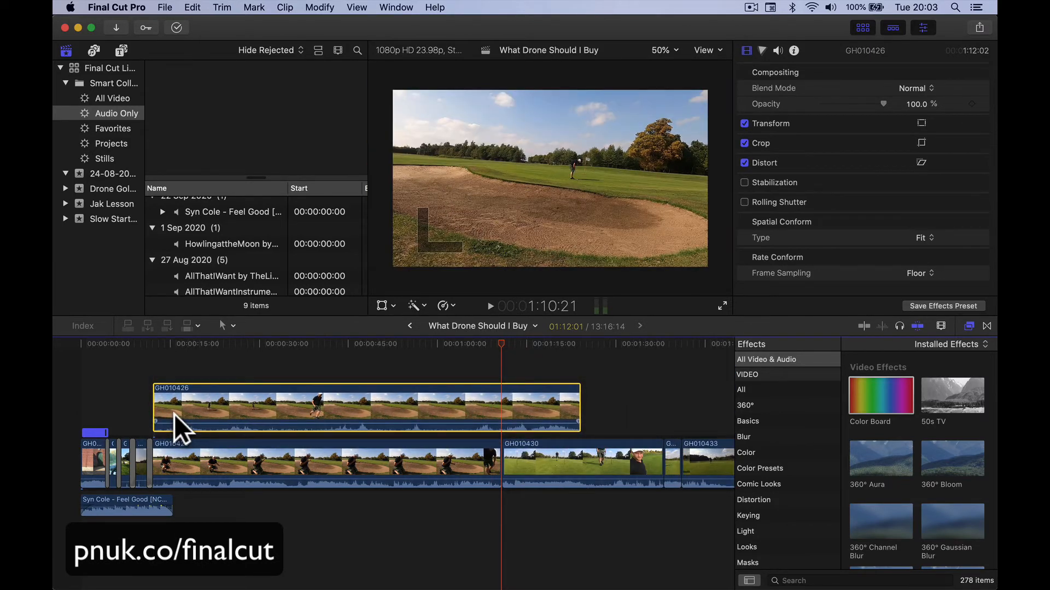
pyautogui.click(153, 344)
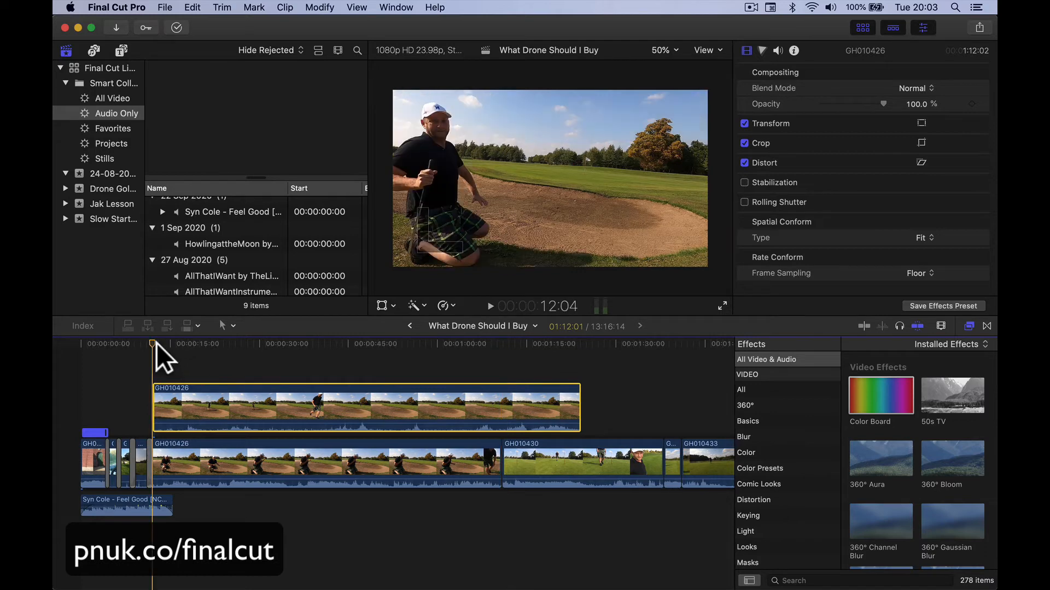
pyautogui.press('space')
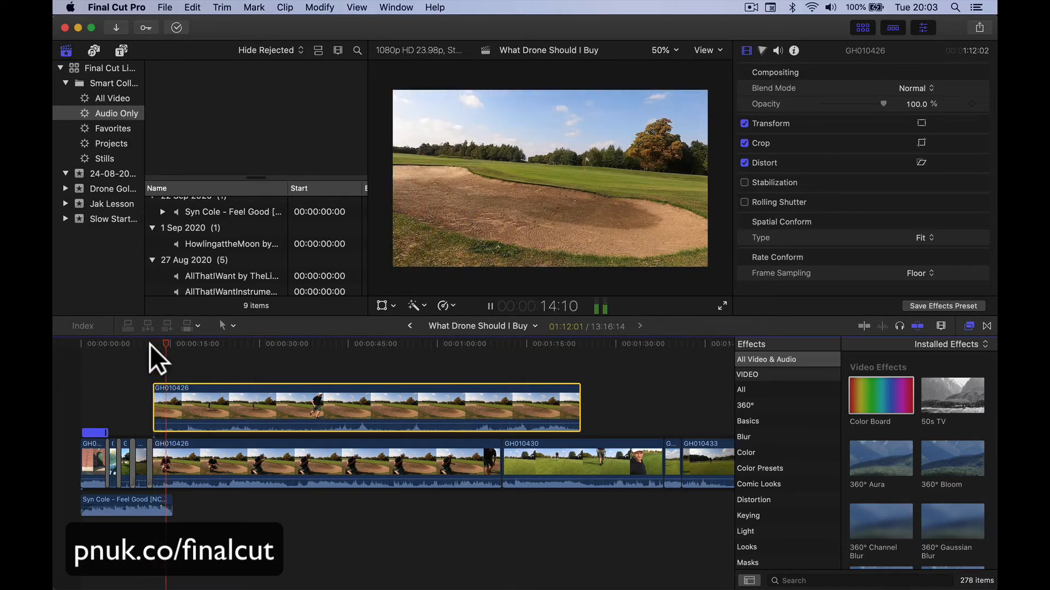
pyautogui.press('XF86AudioRaiseVolume')
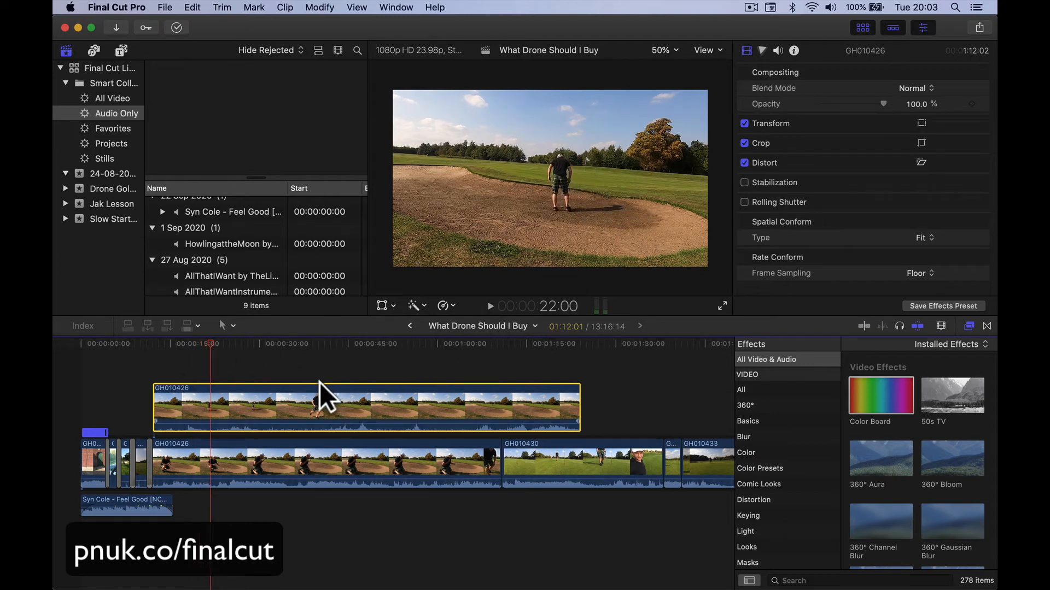
pyautogui.moveTo(159, 402); pyautogui.dragTo(186, 401)
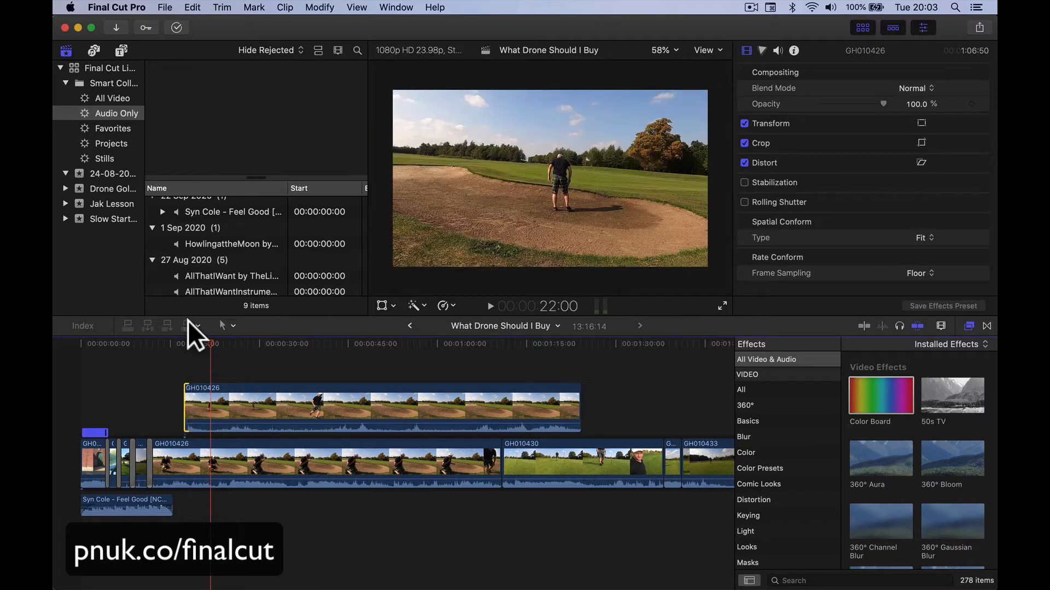
pyautogui.press('space')
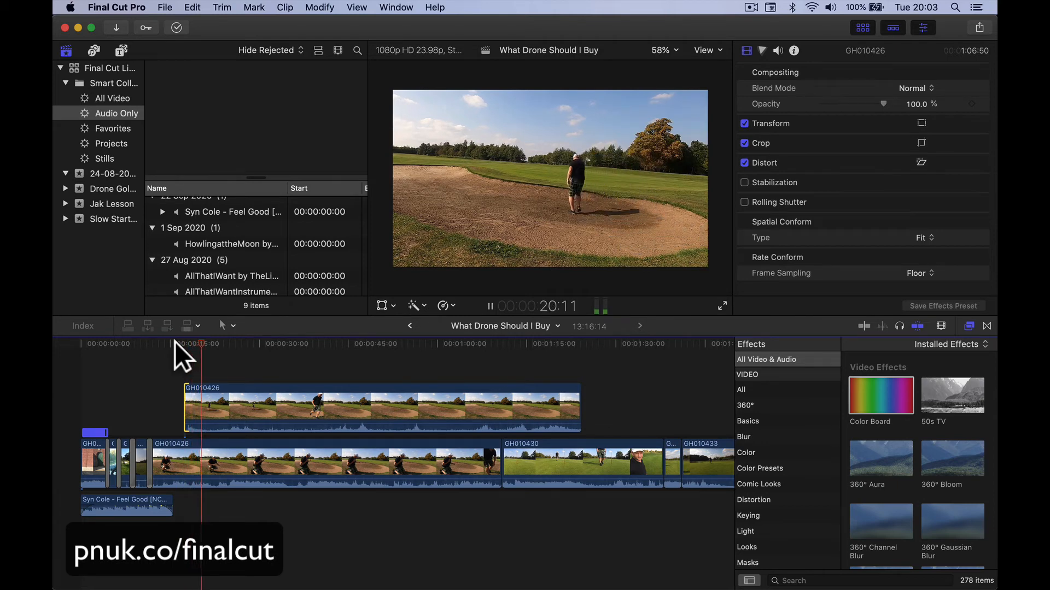
# Step: Detach and delete the audio of the connected GH010426 clip and play across it to check the result
pyautogui.rightClick(260, 401)
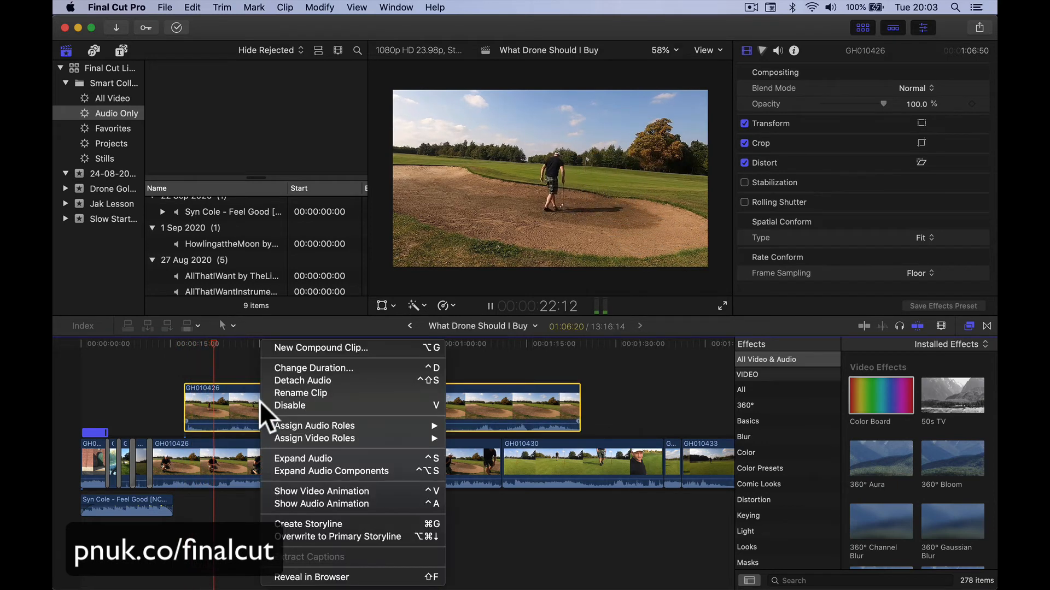
pyautogui.click(221, 404)
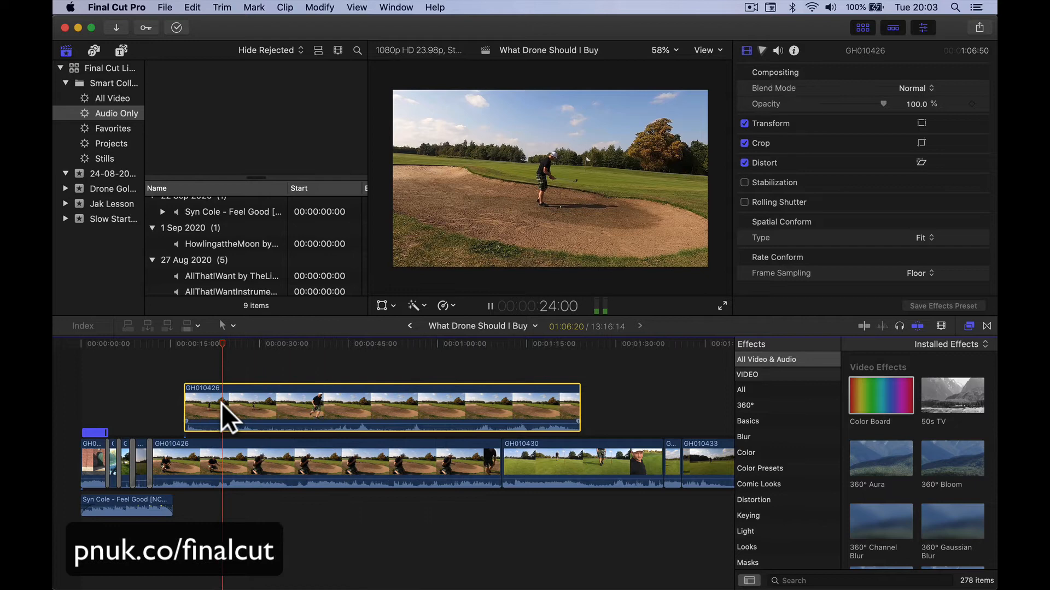
pyautogui.rightClick(263, 403)
pyautogui.click(301, 383)
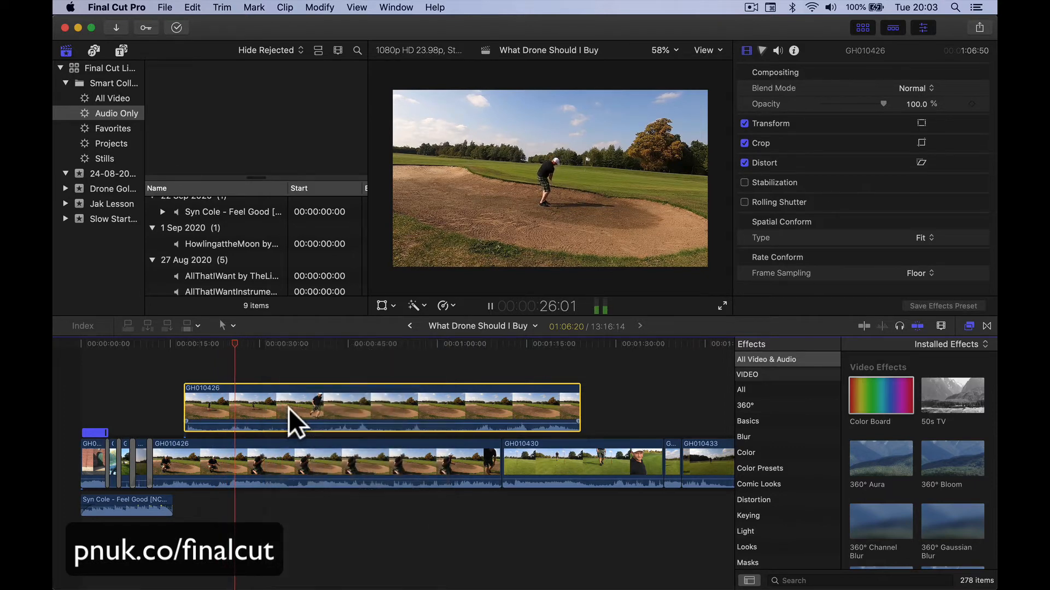
pyautogui.click(252, 506)
pyautogui.press('Delete')
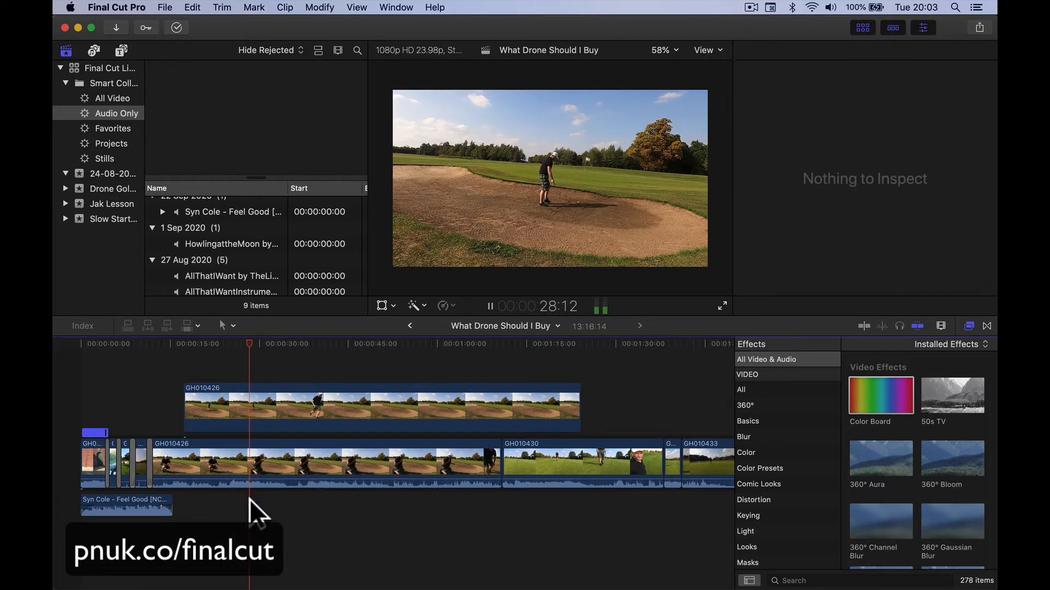
pyautogui.click(172, 342)
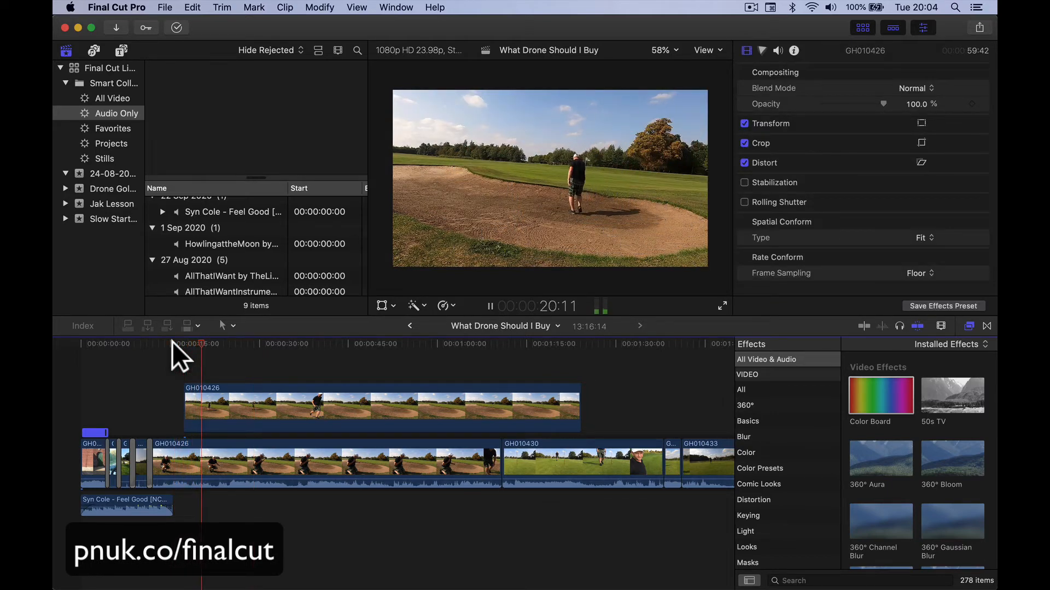
pyautogui.press('space')
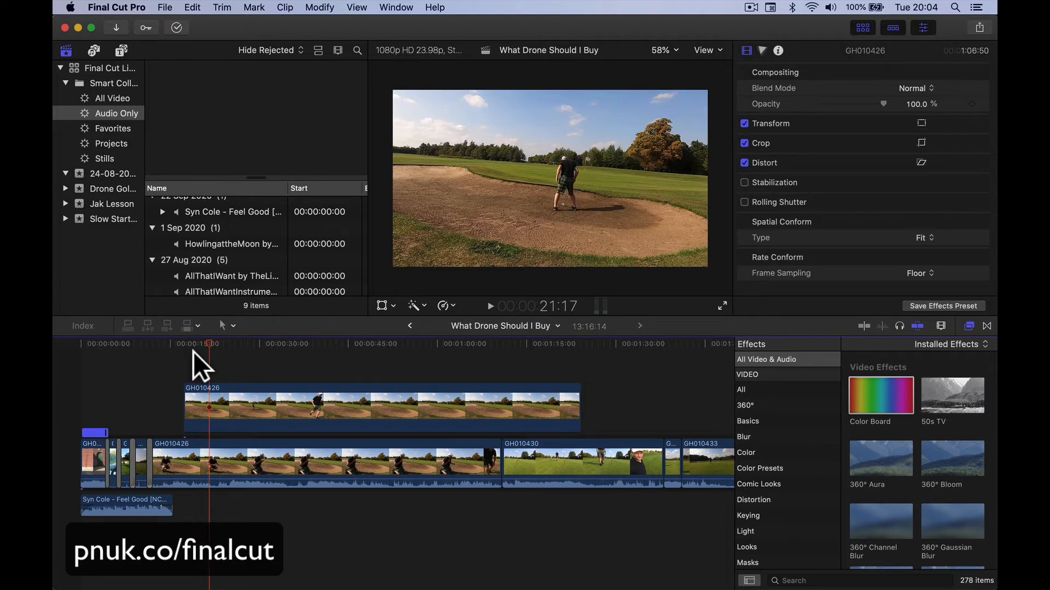
pyautogui.press('space')
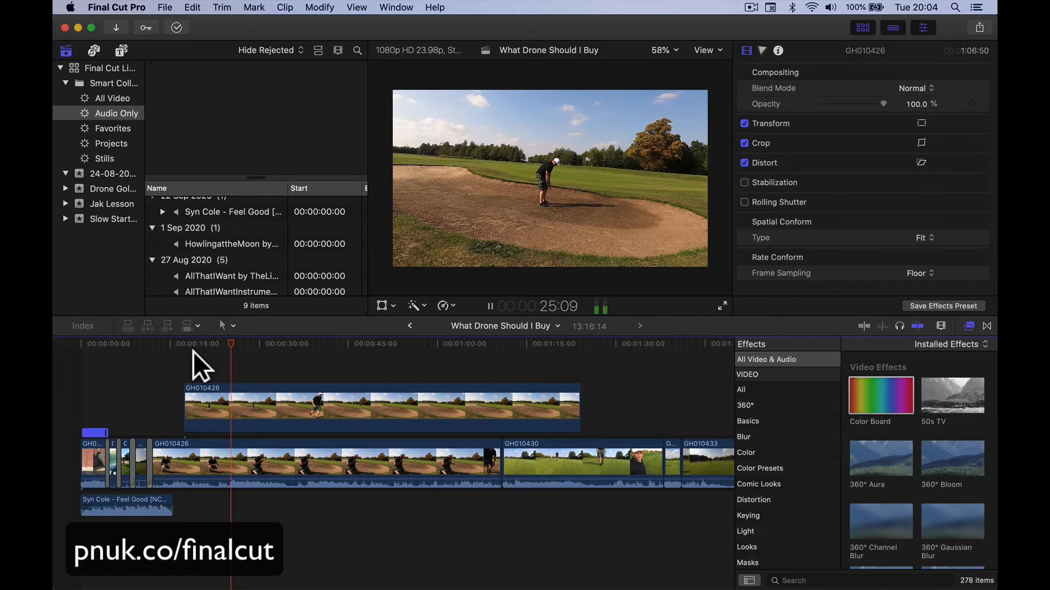
pyautogui.press('space')
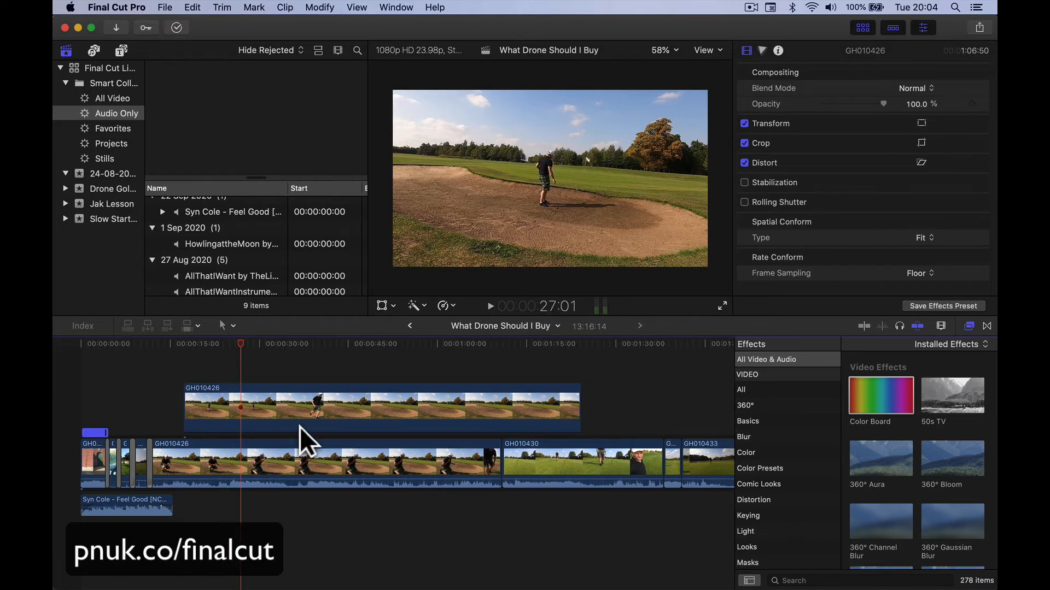
# Step: Move the connected GH010426 clip along the timeline to start at about 33 seconds and play across it
pyautogui.moveTo(299, 426); pyautogui.dragTo(367, 408)
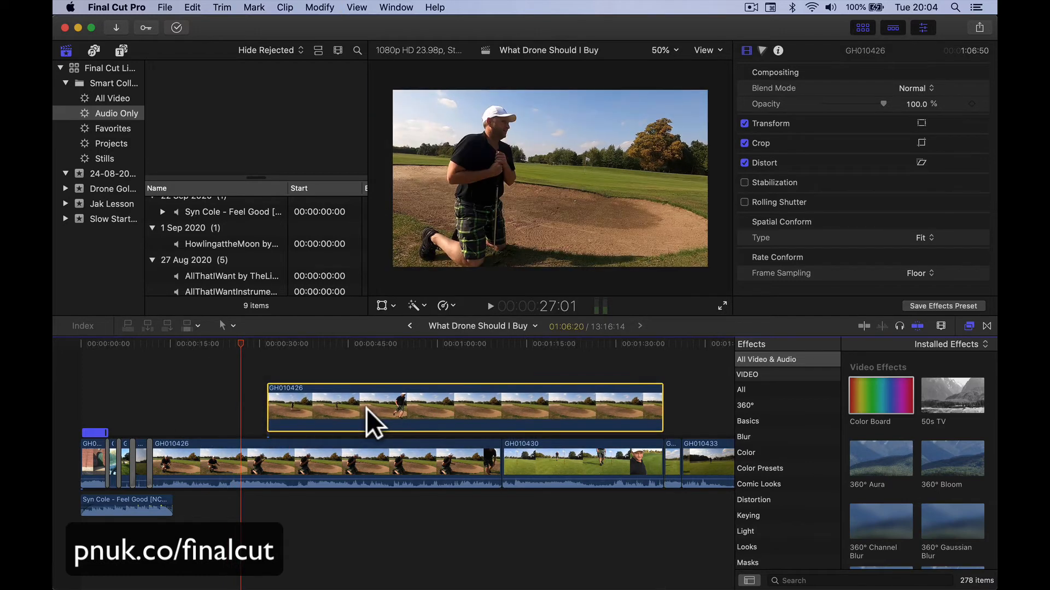
pyautogui.press('space')
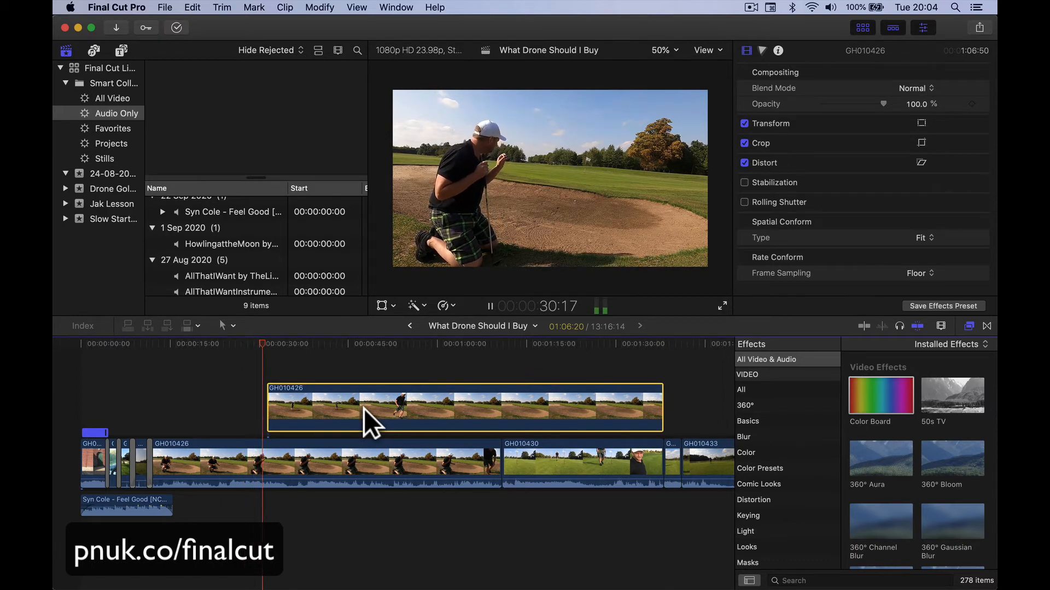
pyautogui.moveTo(330, 405)
pyautogui.mouseDown()
pyautogui.moveTo(373, 405)
pyautogui.moveTo(347, 408)
pyautogui.mouseUp()
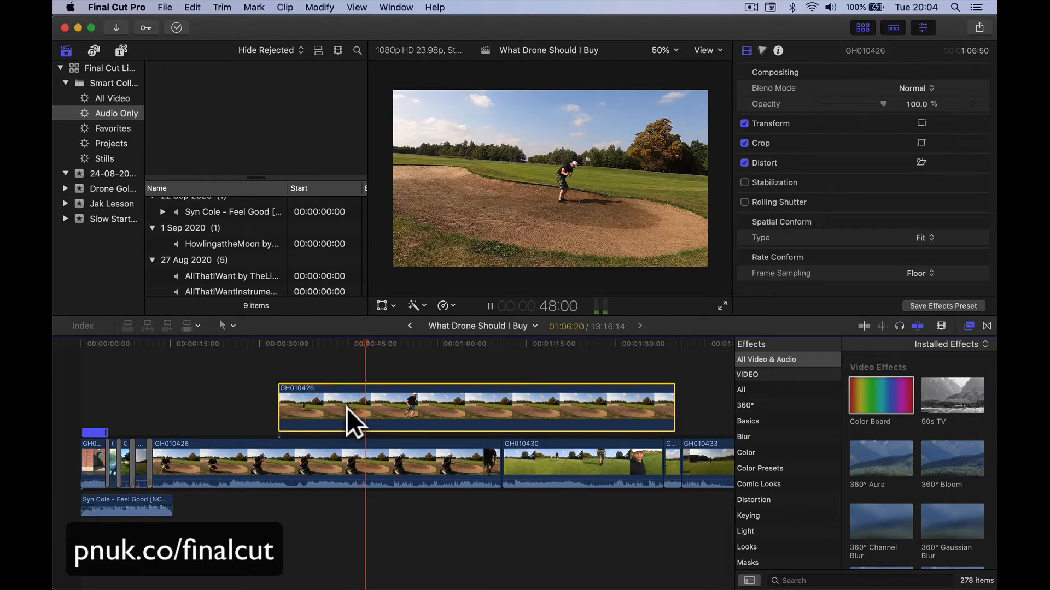
pyautogui.press('space')
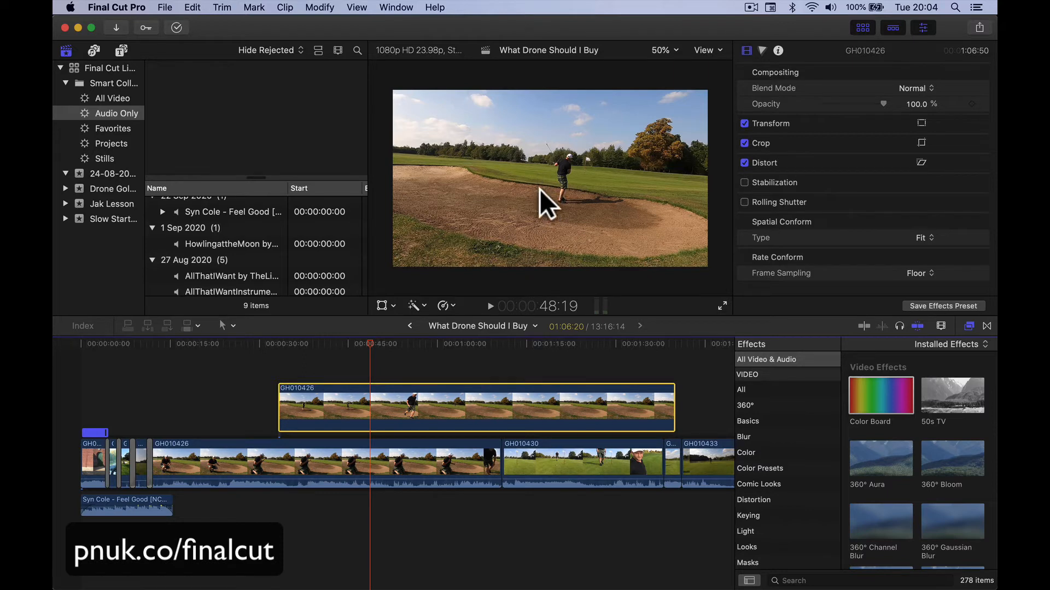
# Step: Apply Draw Mask to the connected GH010426 clip and trace its edge from the frame's left side along the bunker rim to beneath the lower-right corner
pyautogui.click(801, 581)
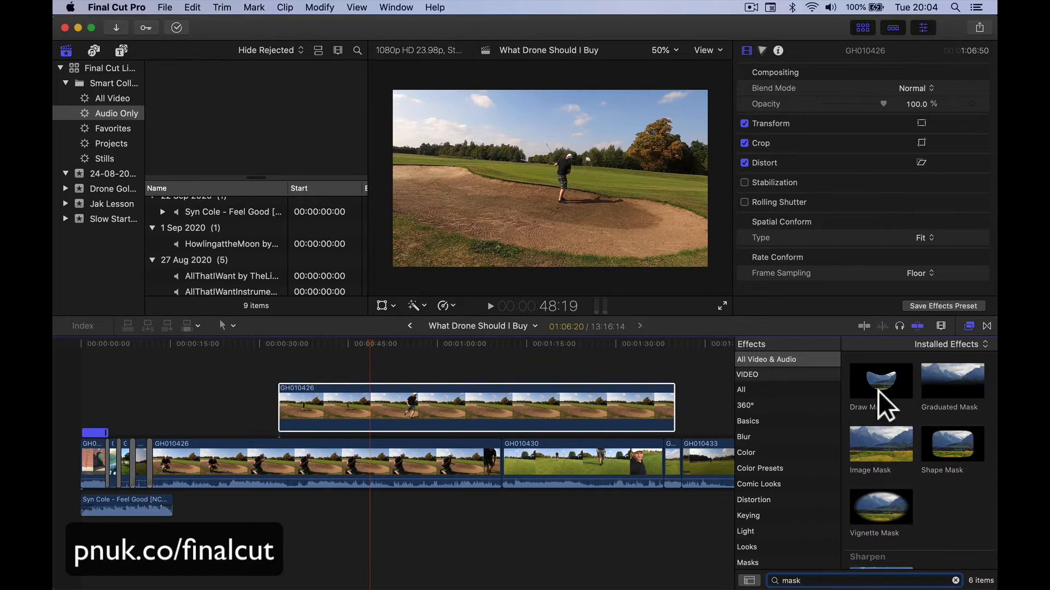
pyautogui.moveTo(869, 385)
pyautogui.mouseDown()
pyautogui.moveTo(633, 384)
pyautogui.moveTo(483, 413)
pyautogui.moveTo(825, 383)
pyautogui.moveTo(442, 410)
pyautogui.mouseUp()
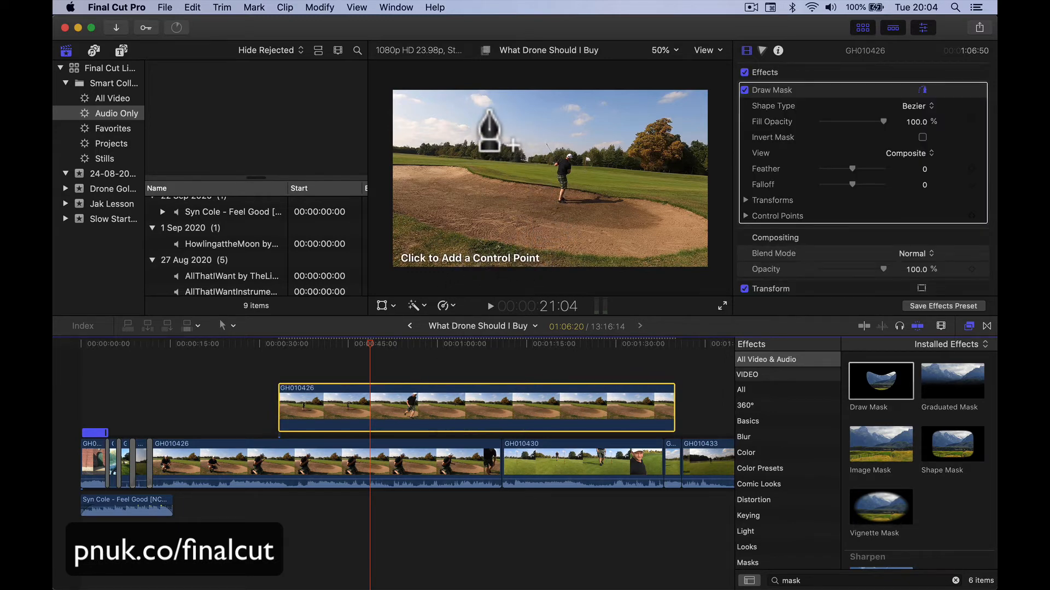
pyautogui.click(392, 165)
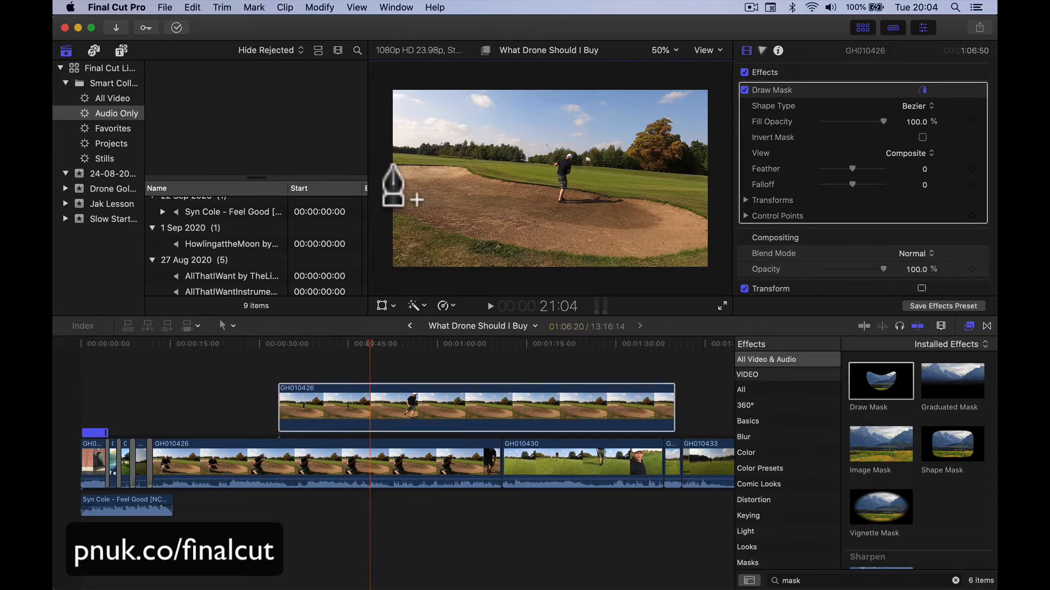
pyautogui.click(436, 164)
pyautogui.click(459, 164)
pyautogui.click(469, 170)
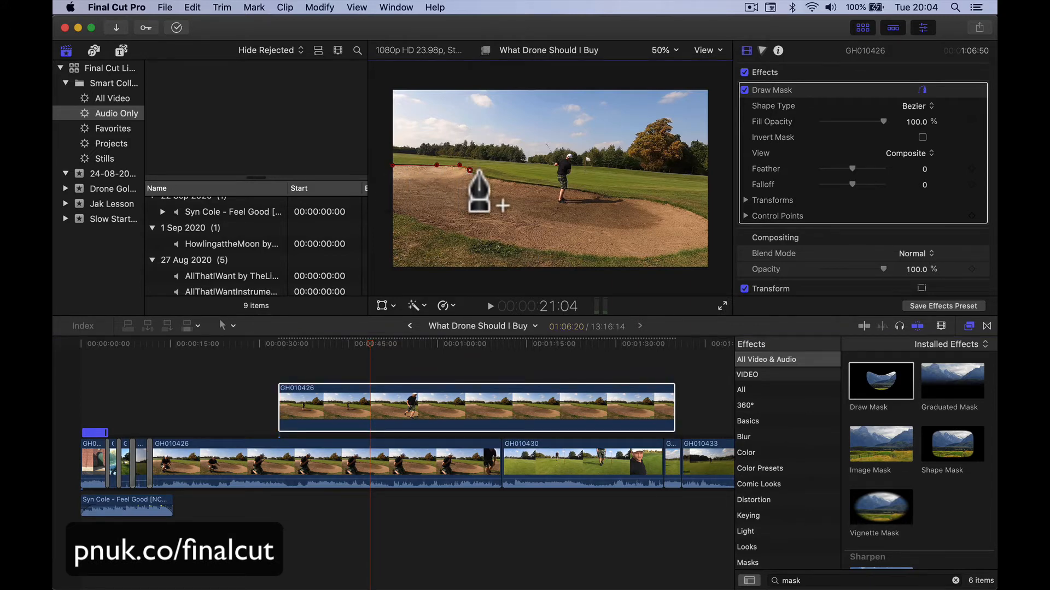
pyautogui.click(497, 184)
pyautogui.click(512, 180)
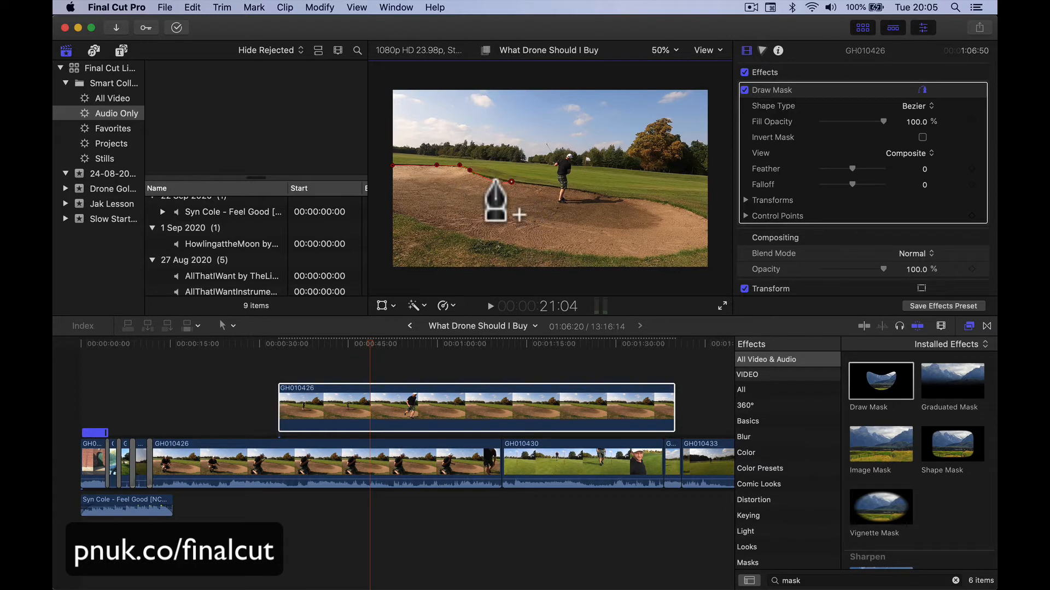
pyautogui.click(527, 184)
pyautogui.click(530, 196)
pyautogui.click(532, 204)
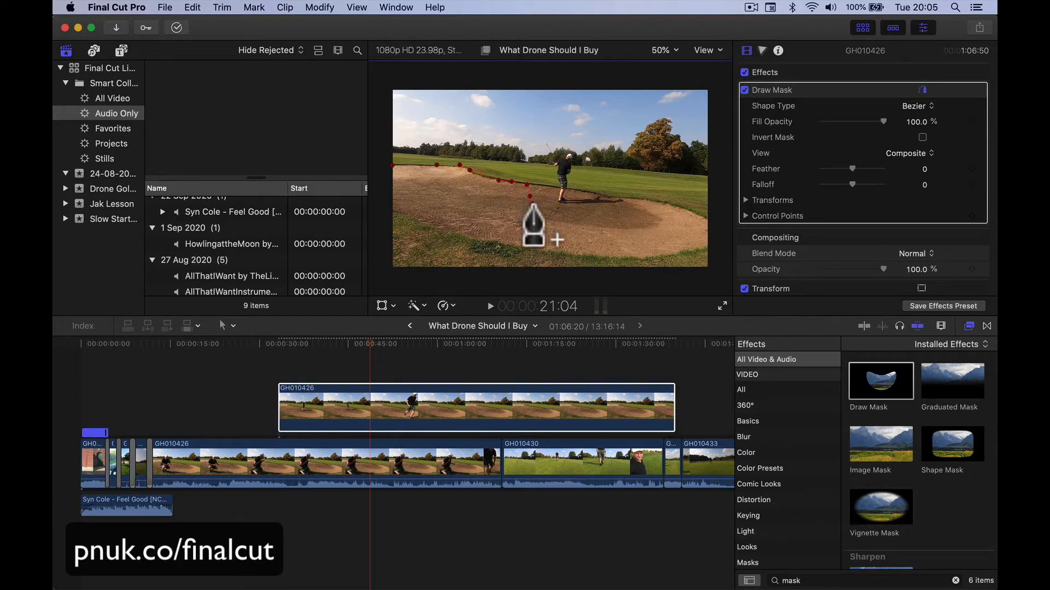
pyautogui.click(544, 216)
pyautogui.click(560, 227)
pyautogui.click(586, 234)
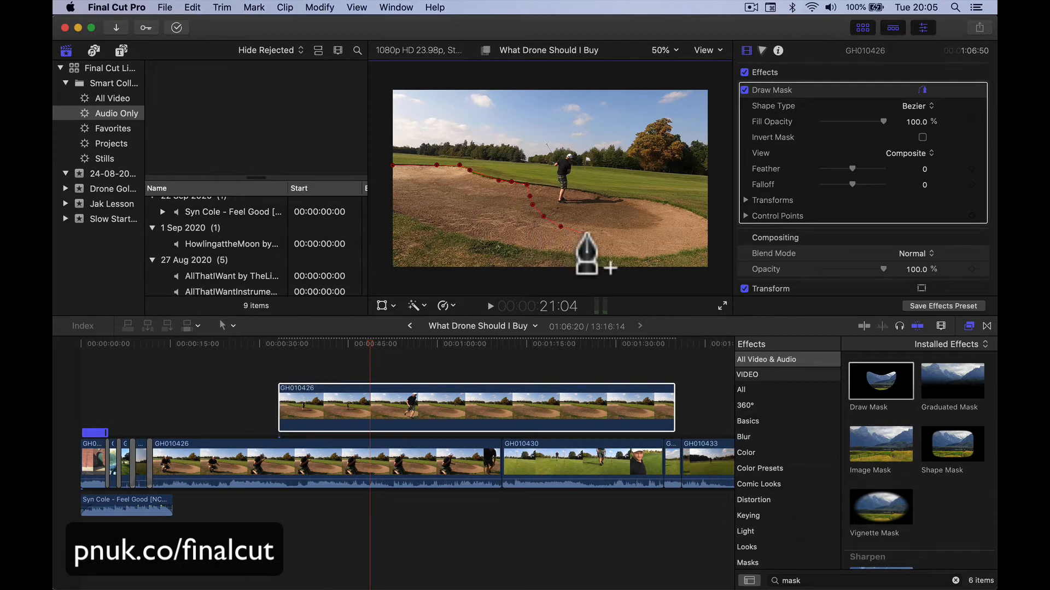
pyautogui.click(606, 240)
pyautogui.click(623, 246)
pyautogui.click(643, 249)
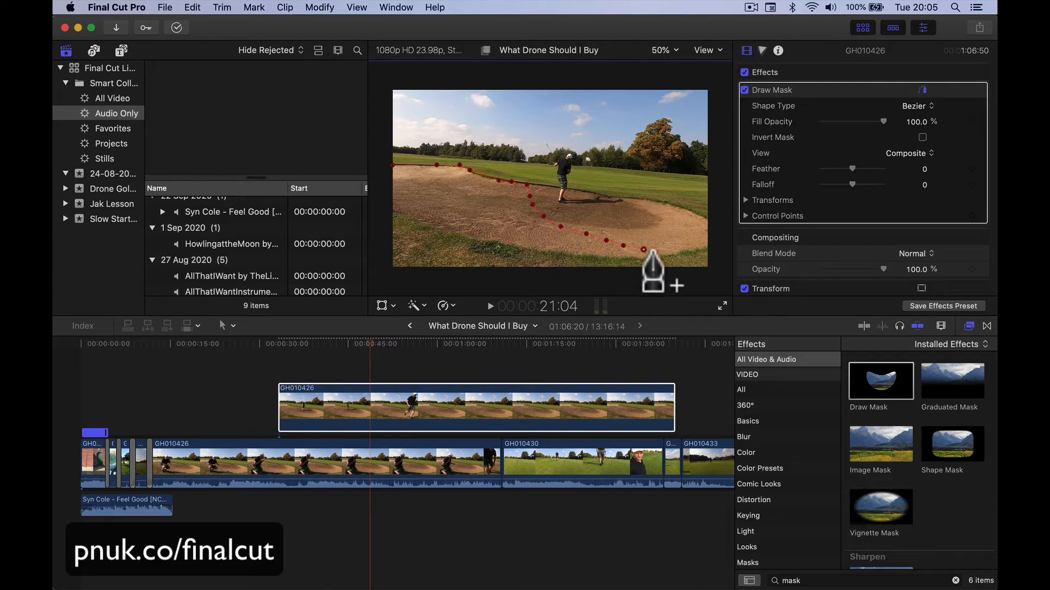
pyautogui.click(653, 252)
pyautogui.click(677, 268)
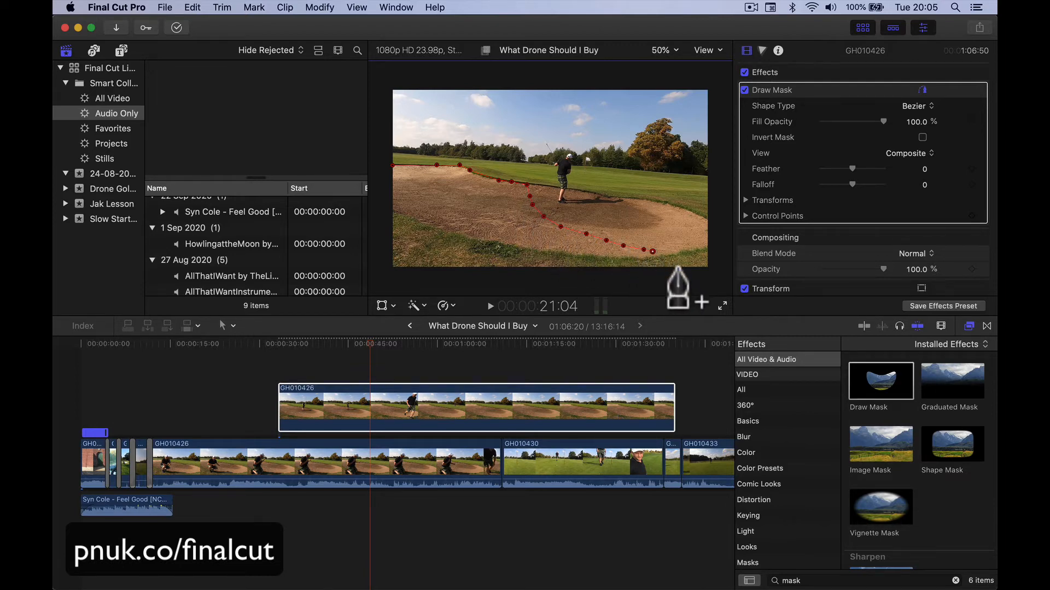
# Step: Close the mask around the outside of the frame's right, top and left edges and pull its upper-left point outward
pyautogui.click(707, 280)
pyautogui.click(717, 239)
pyautogui.click(717, 124)
pyautogui.click(718, 82)
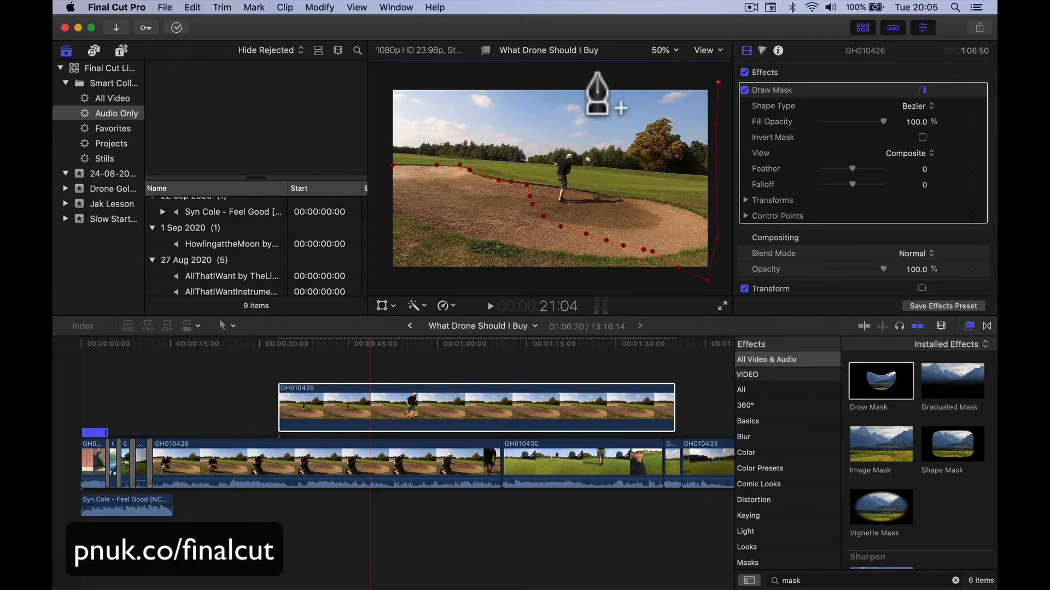
pyautogui.click(461, 85)
pyautogui.click(403, 81)
pyautogui.click(380, 123)
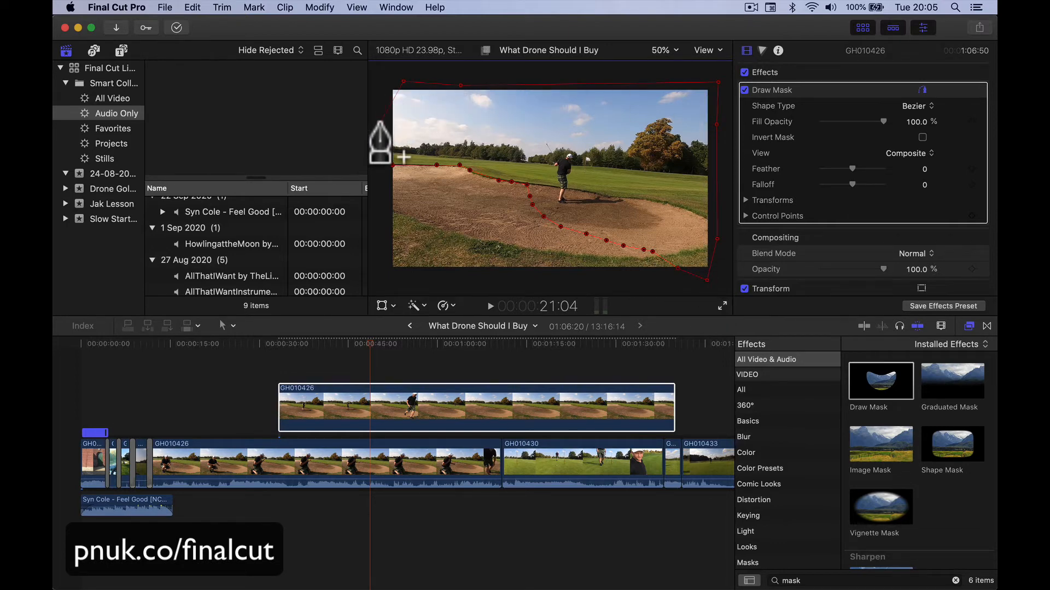
pyautogui.moveTo(402, 81); pyautogui.dragTo(382, 82)
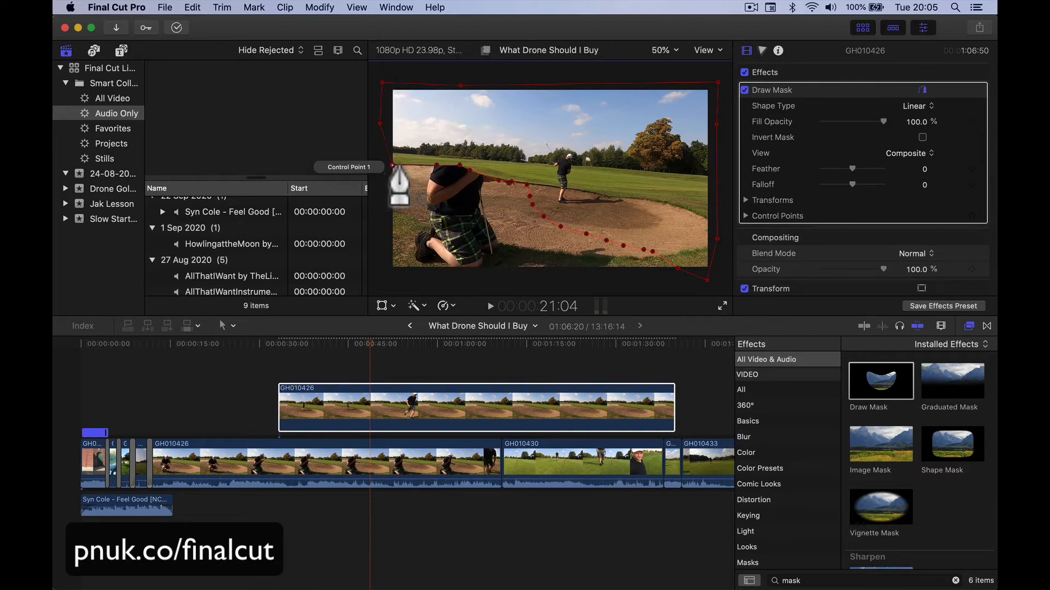
# Step: Move the mask's left-side points to the right of the kneeling golfer and play from about 26 seconds to check
pyautogui.moveTo(392, 165); pyautogui.dragTo(517, 143)
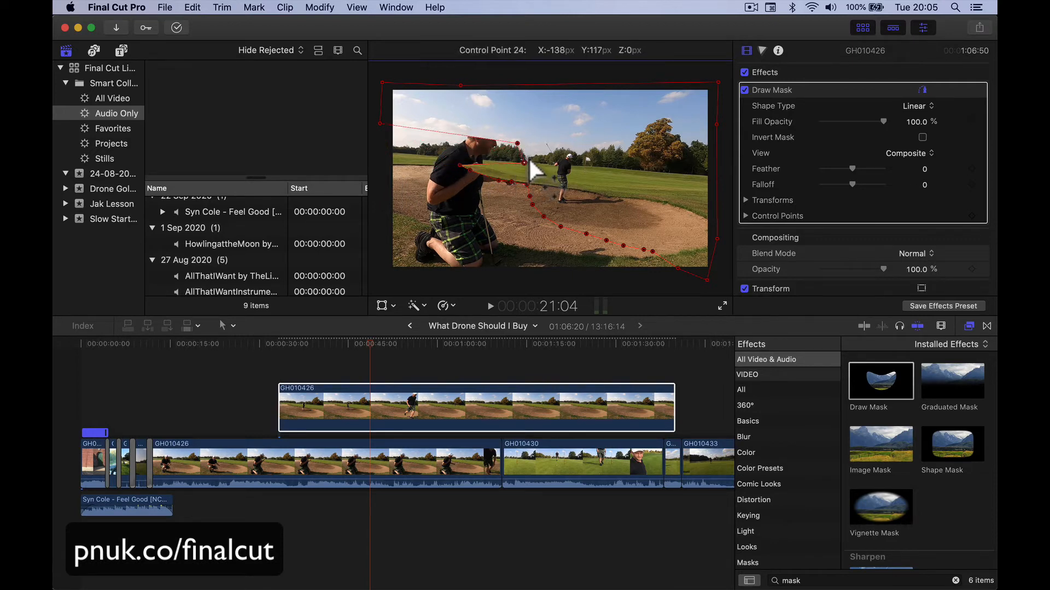
pyautogui.moveTo(459, 166); pyautogui.dragTo(536, 172)
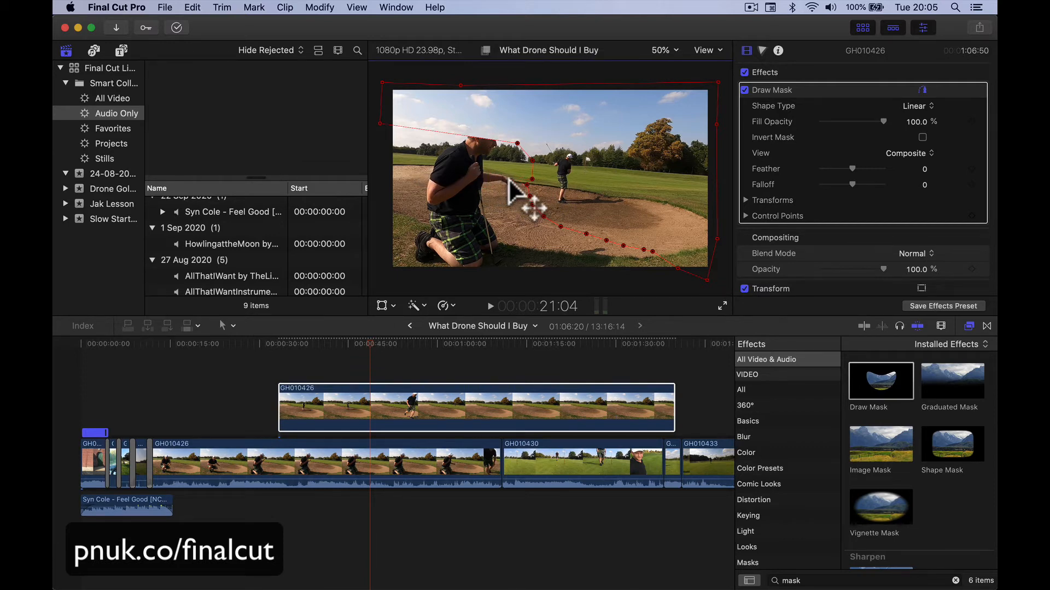
pyautogui.moveTo(381, 123); pyautogui.dragTo(531, 142)
pyautogui.moveTo(381, 83); pyautogui.dragTo(557, 74)
pyautogui.moveTo(463, 86); pyautogui.dragTo(549, 77)
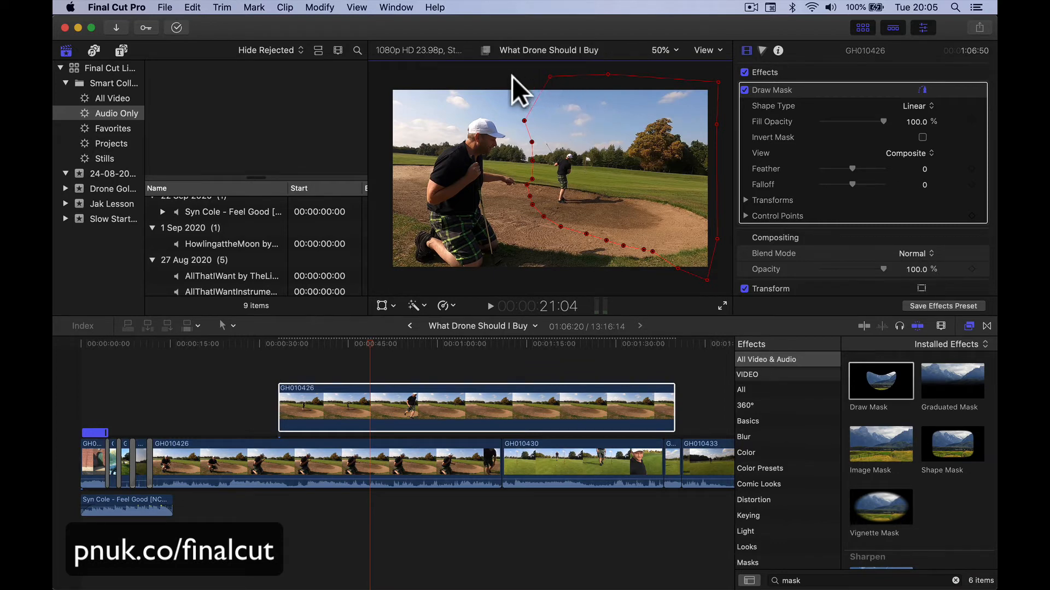
pyautogui.click(238, 342)
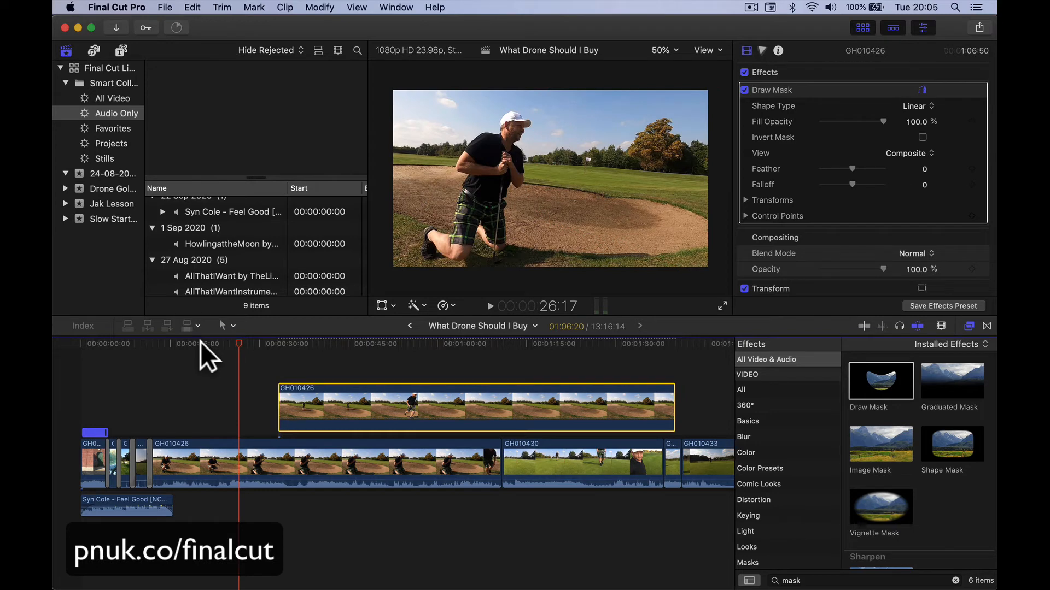
pyautogui.press('space')
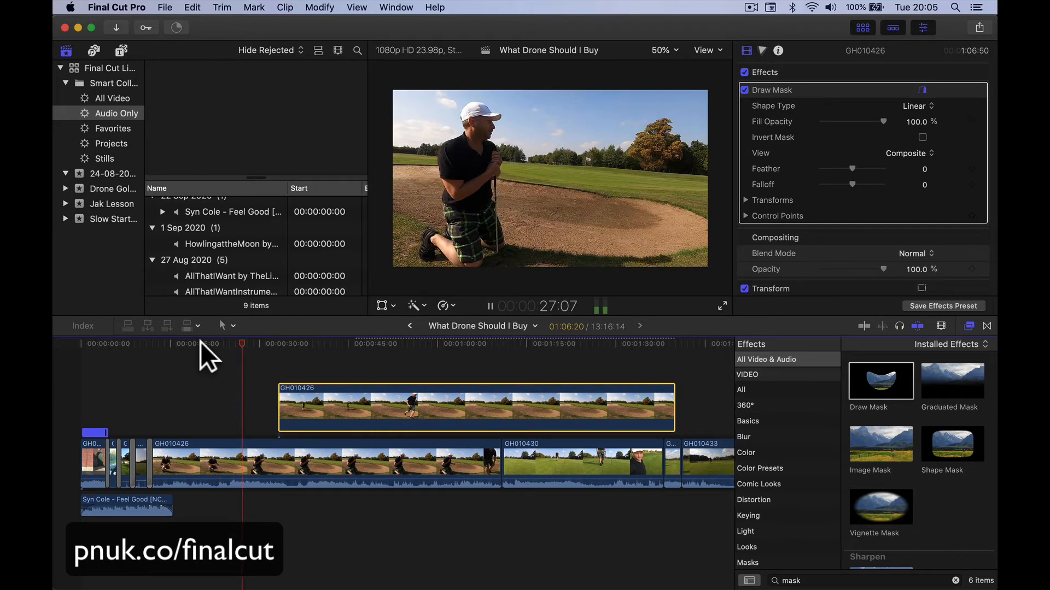
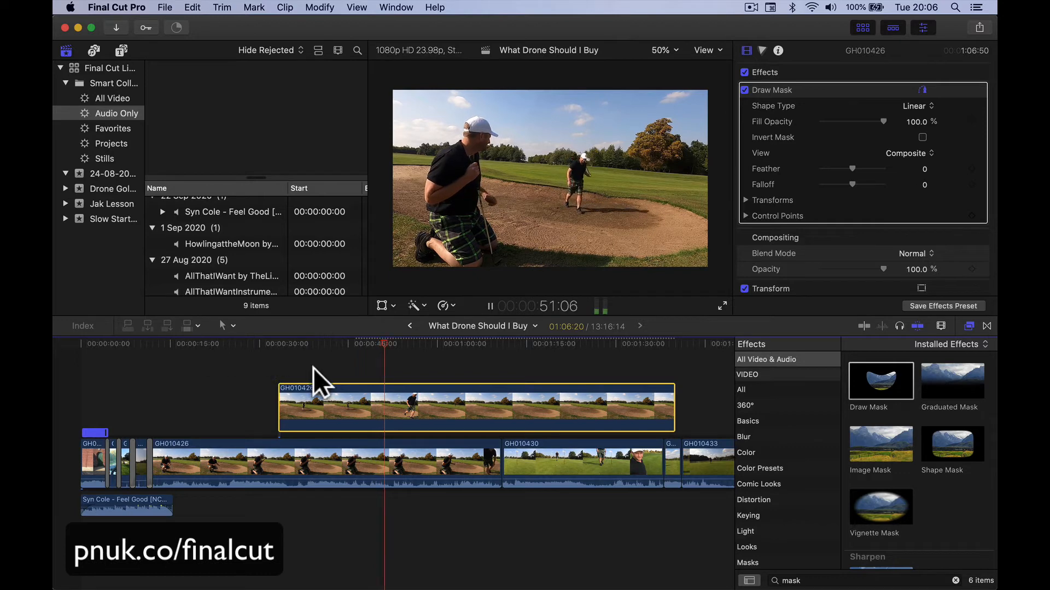
# Step: Move the connected GH010426 clip earlier to start at about 30 seconds, playing across it to check the timing
pyautogui.moveTo(312, 402); pyautogui.dragTo(294, 401)
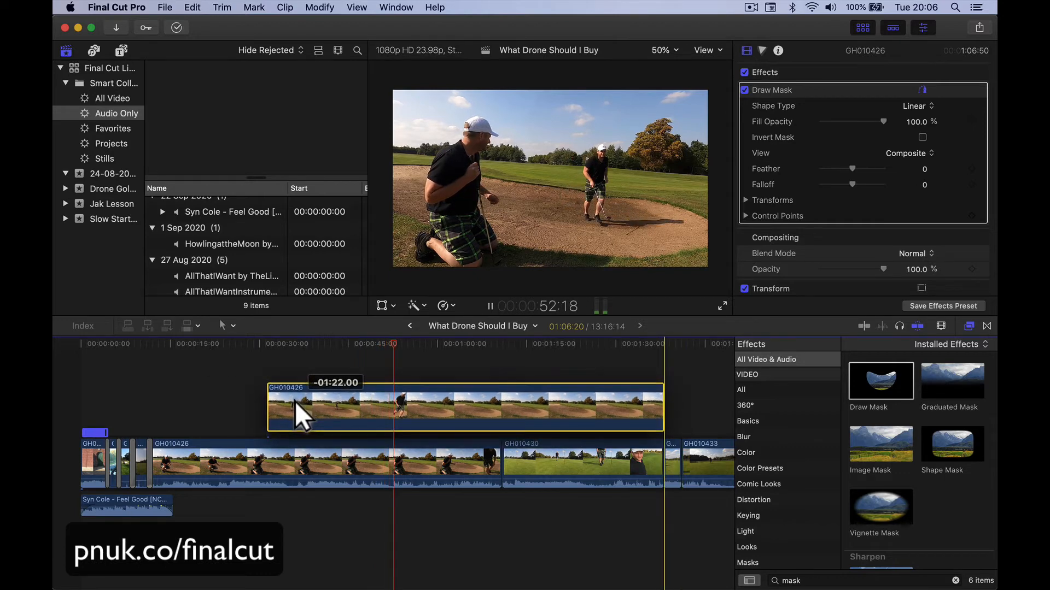
pyautogui.click(259, 349)
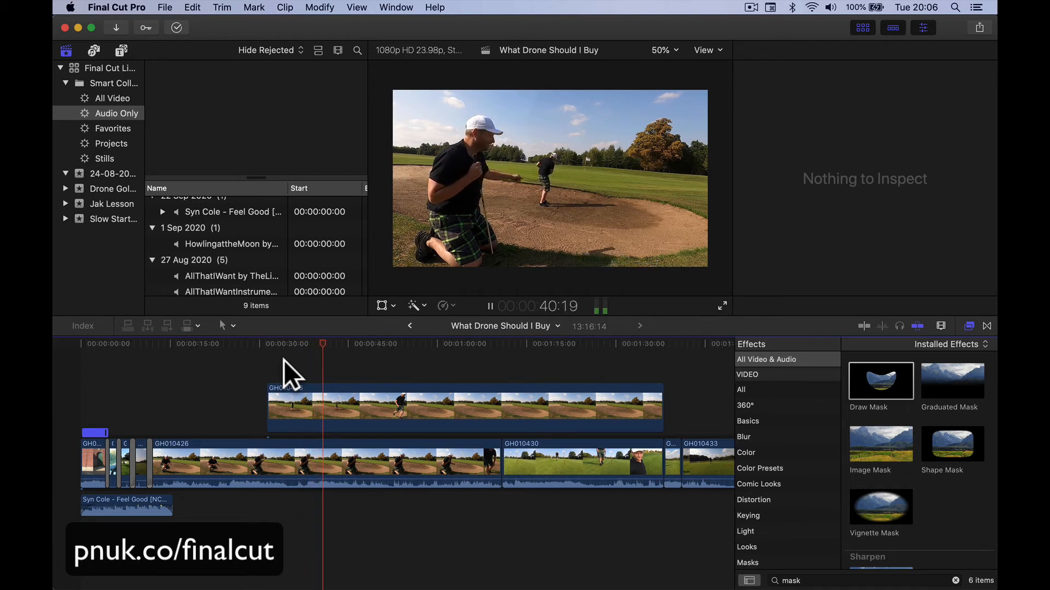
pyautogui.moveTo(297, 375); pyautogui.dragTo(284, 392)
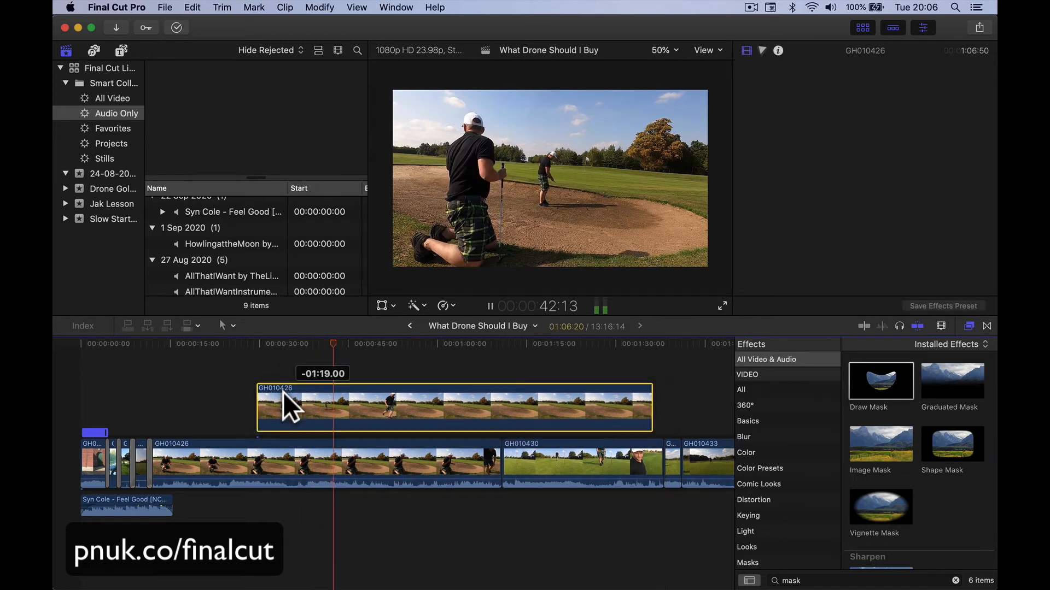
pyautogui.click(267, 344)
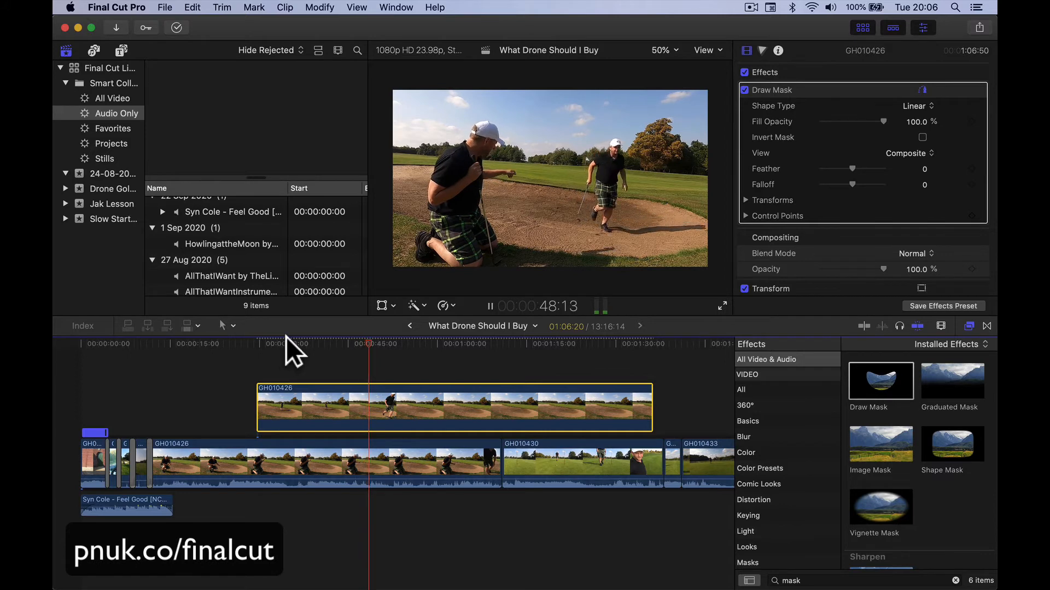
pyautogui.click(491, 307)
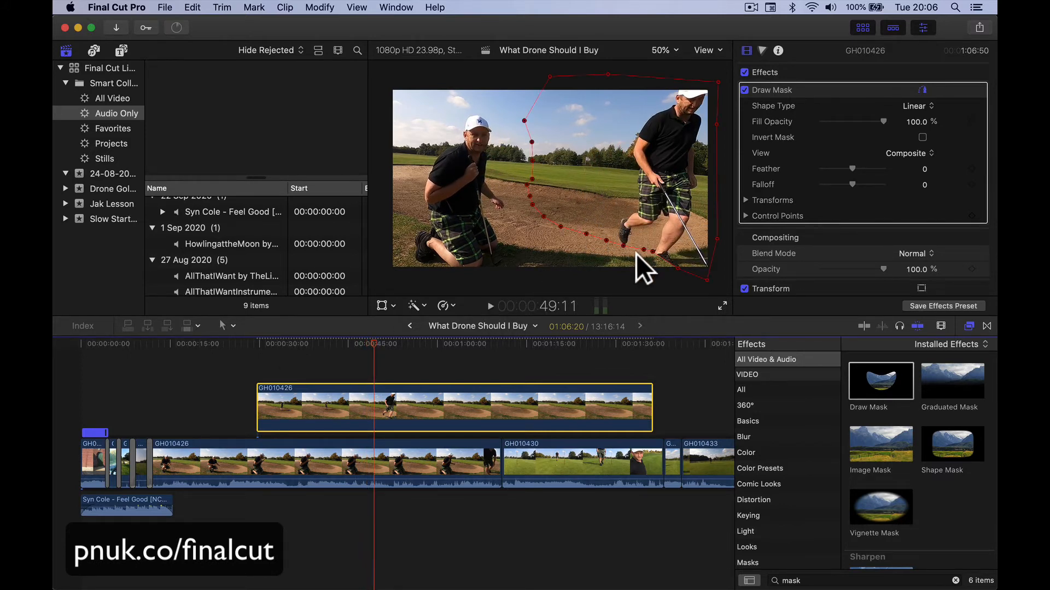
# Step: Reshape the mask's lower edge, moving its points outward and below the frame to include the approaching golfer's feet, and check at about 41 seconds
pyautogui.moveTo(643, 250)
pyautogui.mouseDown()
pyautogui.moveTo(626, 281)
pyautogui.moveTo(613, 249)
pyautogui.mouseUp()
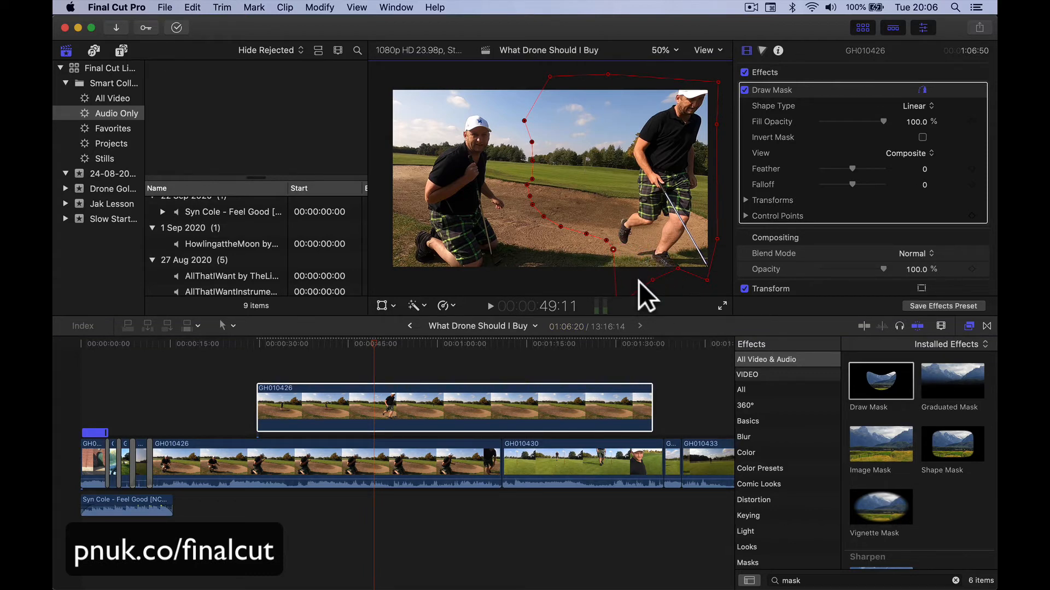
pyautogui.moveTo(678, 268); pyautogui.dragTo(680, 279)
pyautogui.click(327, 344)
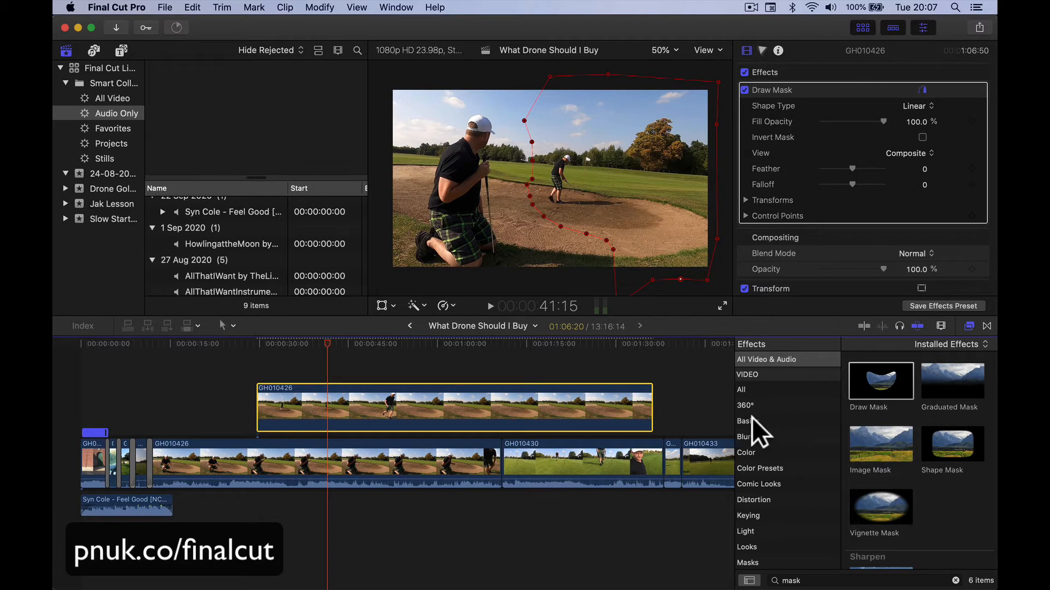
pyautogui.scroll(-4, 773, 450)
pyautogui.click(773, 463)
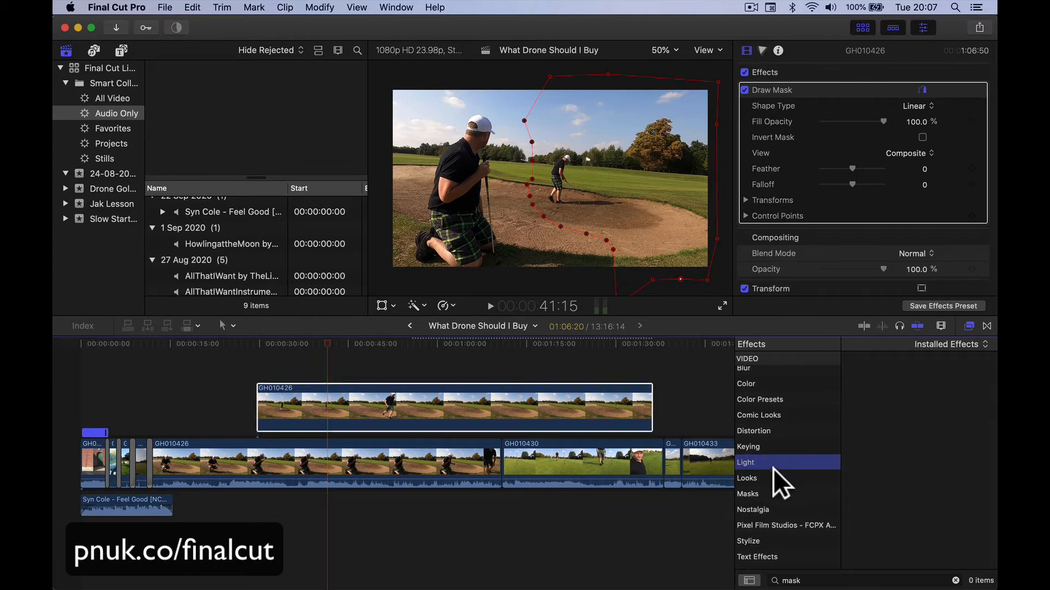
pyautogui.click(774, 475)
pyautogui.scroll(4, 774, 474)
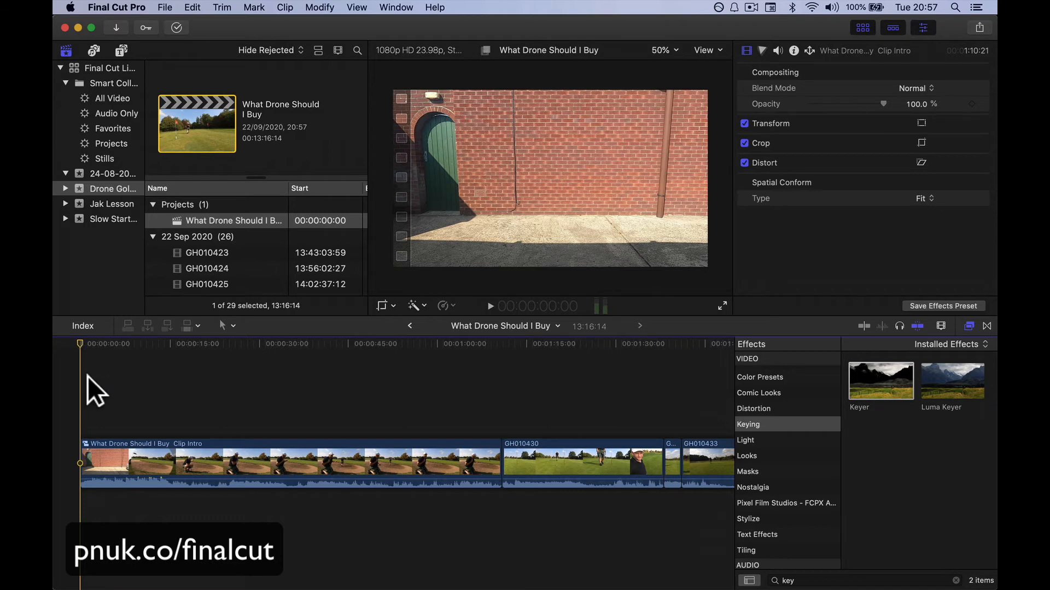
# Step: Try the yt-sub.mov subscribe animation from Downloads as an overlay above the start of the intro clip, playing it before deleting it
pyautogui.click(219, 569)
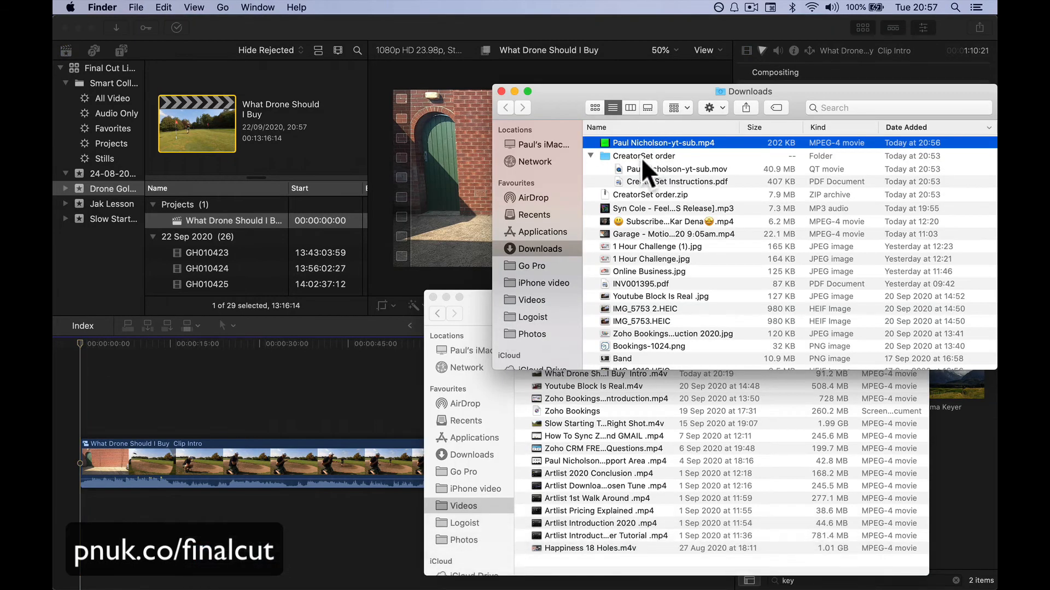
pyautogui.moveTo(639, 166); pyautogui.dragTo(88, 404)
pyautogui.click(84, 356)
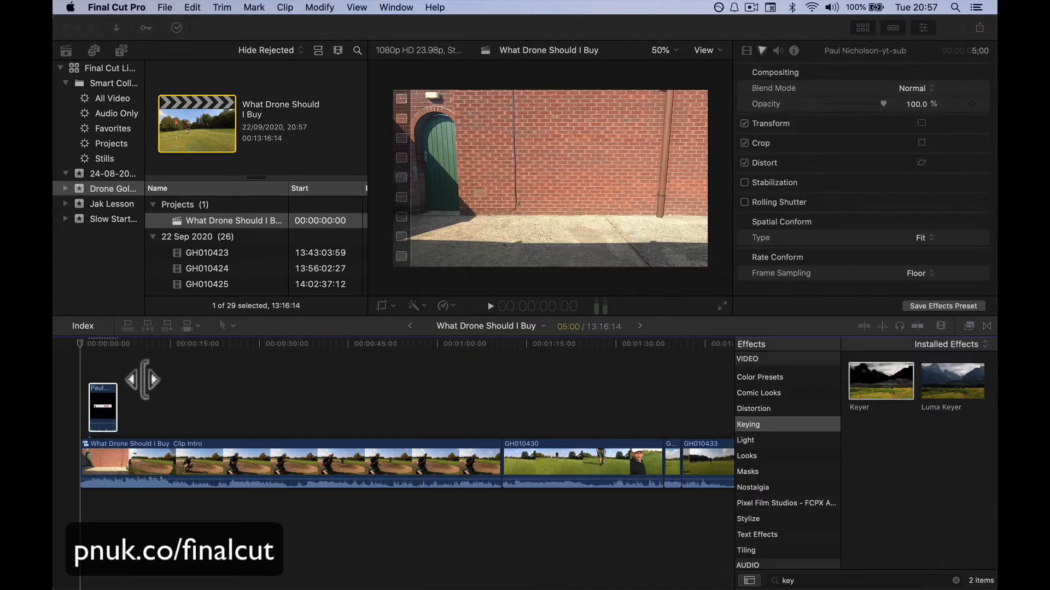
pyautogui.press('space')
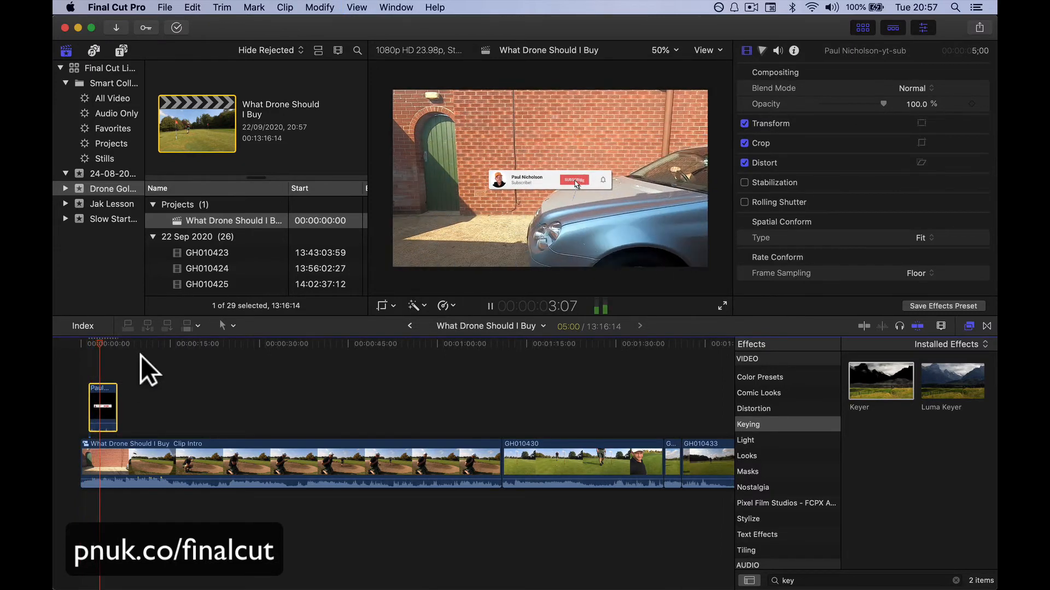
pyautogui.click(93, 413)
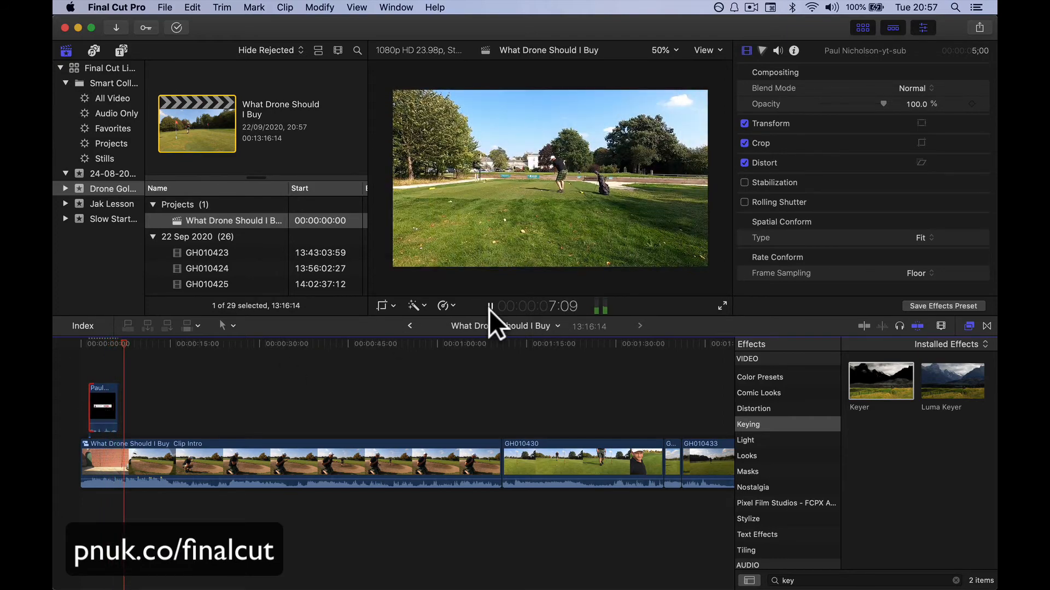
pyautogui.press('Delete')
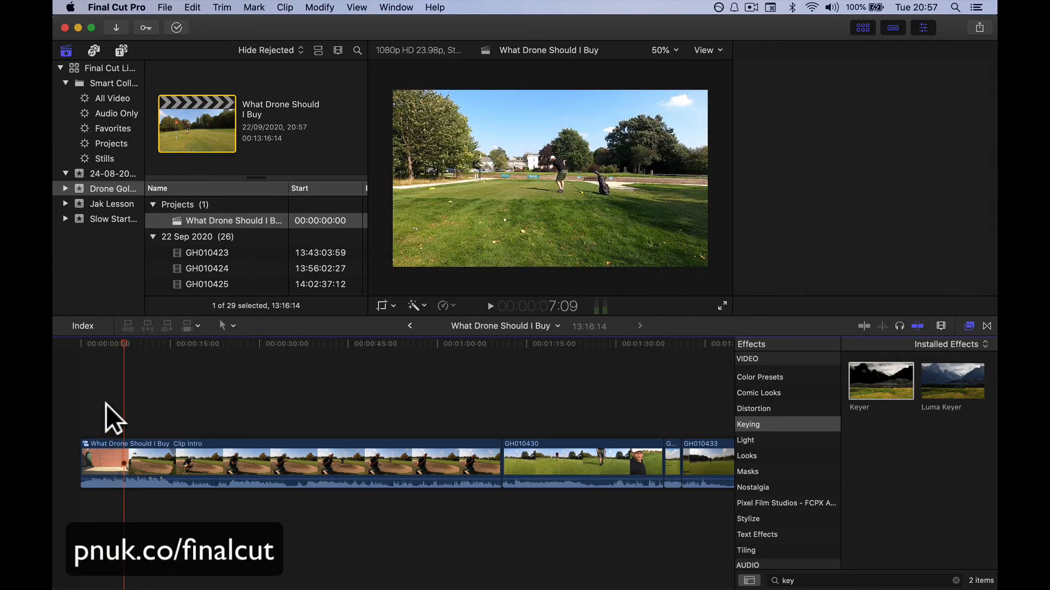
# Step: Place the green-screen yt-sub.mp4 file from Downloads above the intro clip at about 2 seconds and play it from the start
pyautogui.click(209, 580)
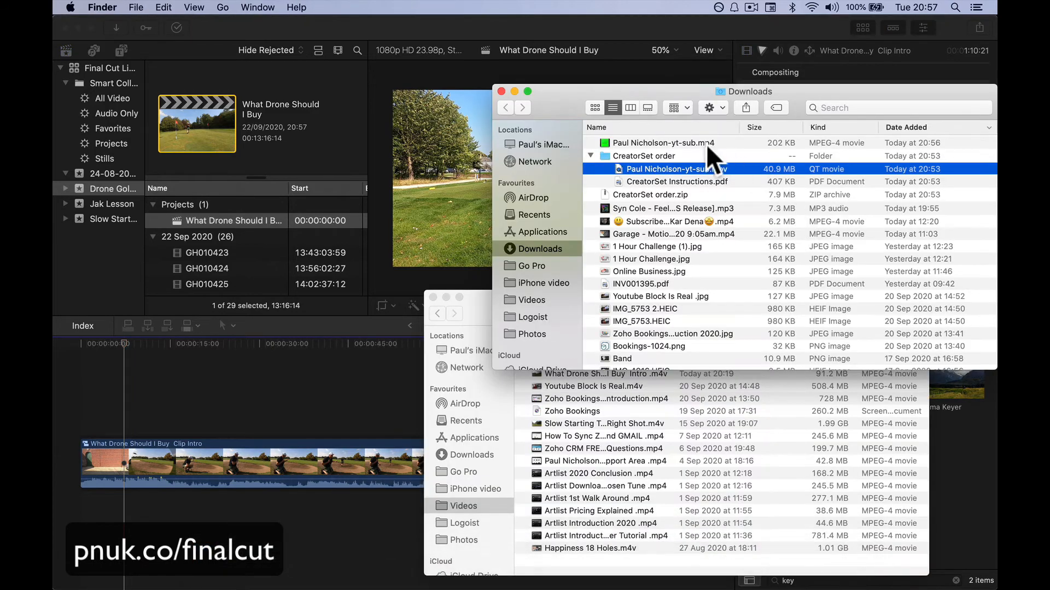
pyautogui.click(674, 140)
pyautogui.moveTo(675, 140); pyautogui.dragTo(89, 404)
pyautogui.click(78, 339)
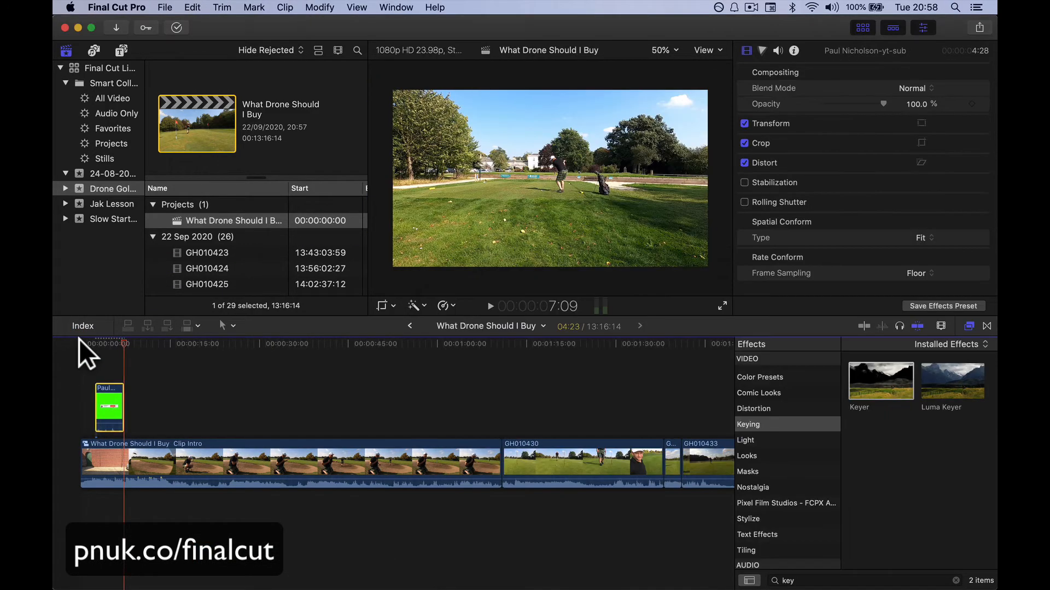
pyautogui.press('space')
pyautogui.click(81, 341)
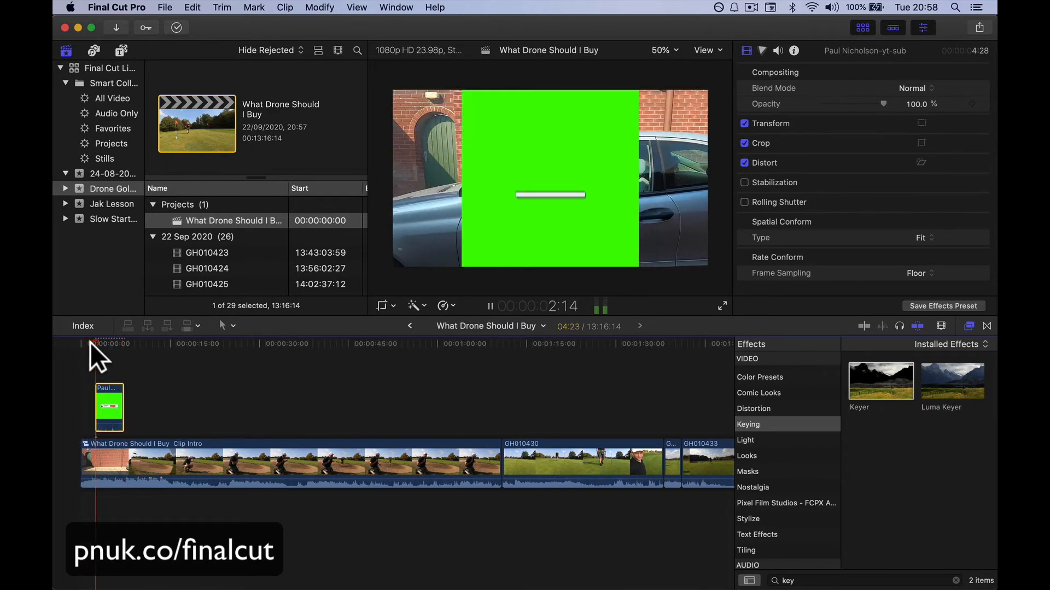
# Step: Find the Keyer effect, apply it to the green-screen yt-sub clip, and play the overlay from the timeline's start
pyautogui.press('space')
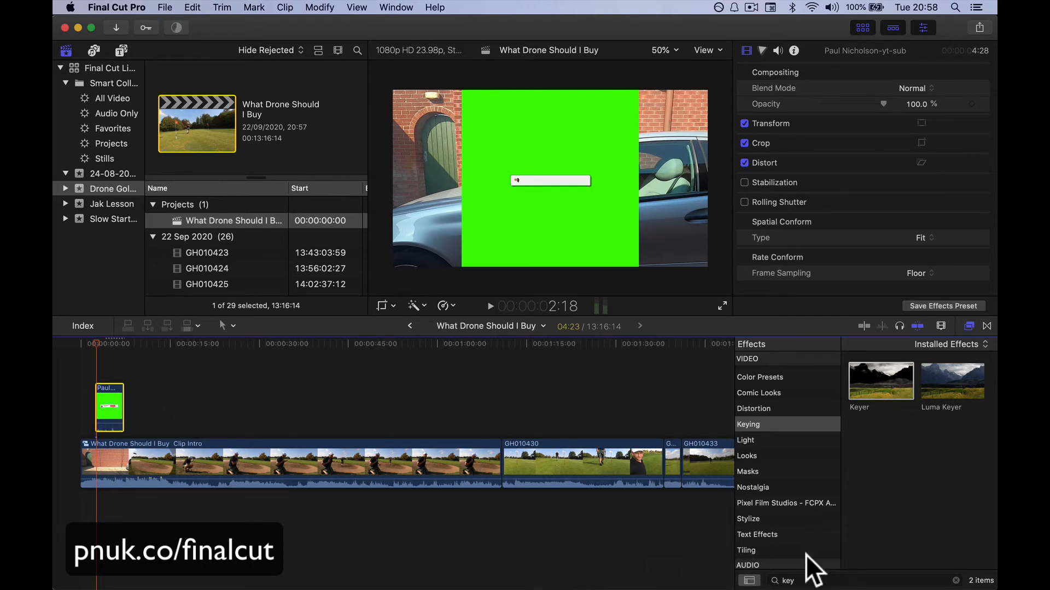
pyautogui.click(804, 580)
pyautogui.doubleClick(803, 578)
pyautogui.press('BackSpace')
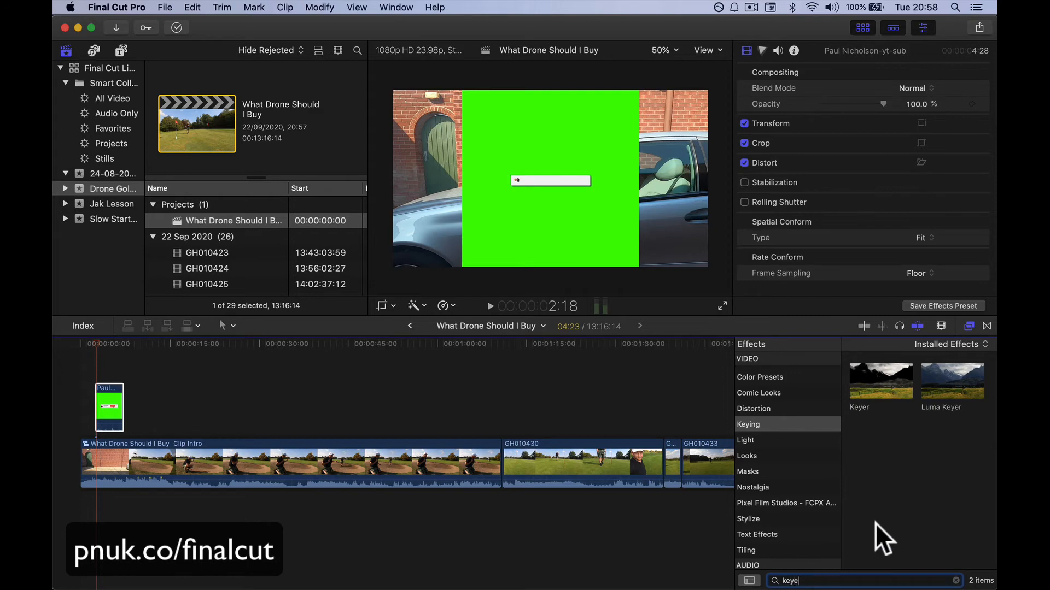
pyautogui.moveTo(879, 382); pyautogui.dragTo(89, 405)
pyautogui.click(79, 352)
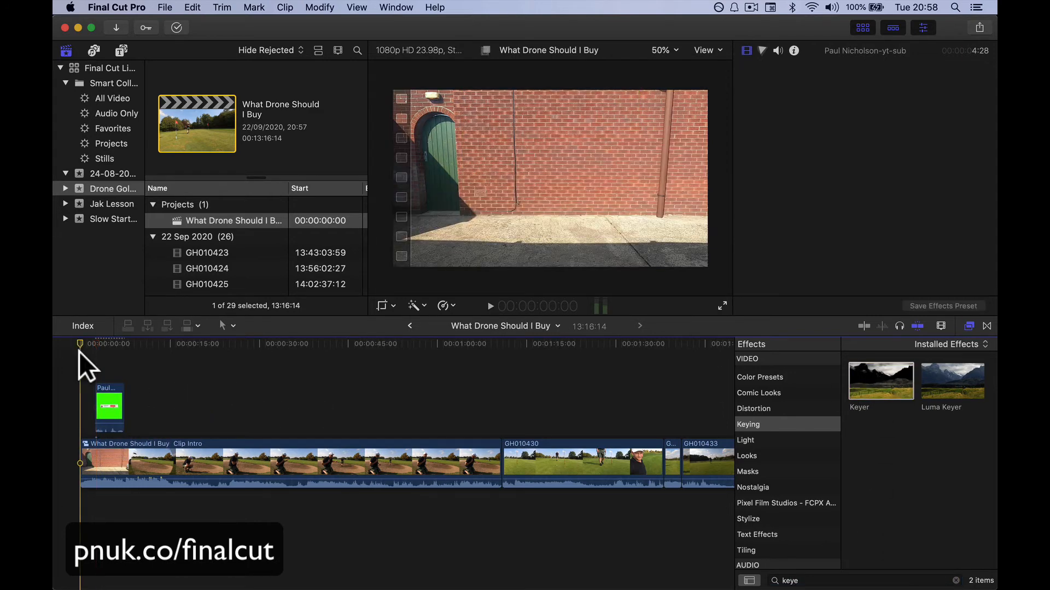
pyautogui.press('space')
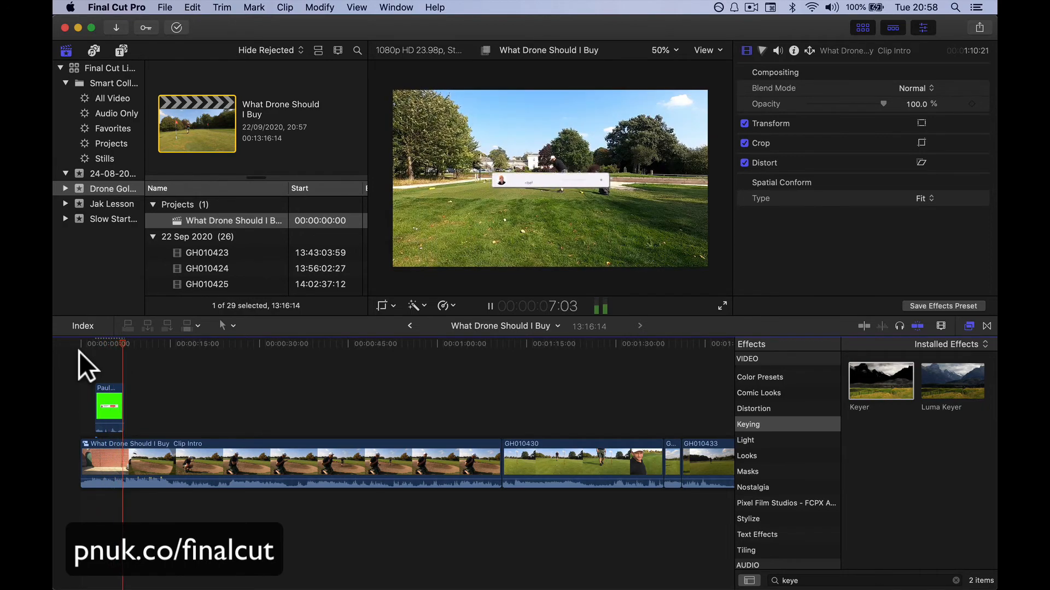
pyautogui.press('space')
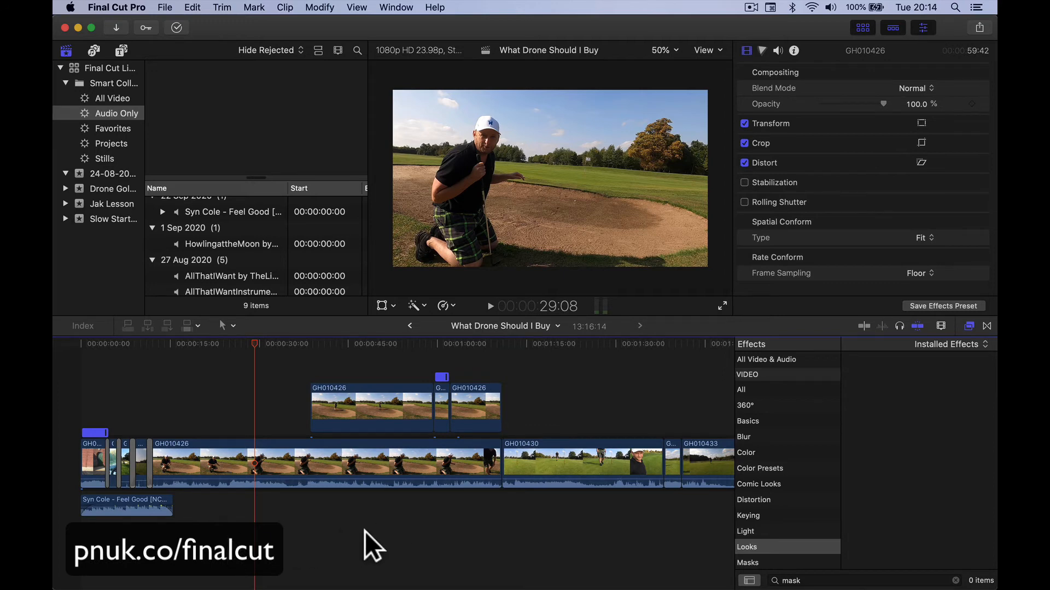
# Step: Combine all intro clips, from the opening clip and its music through the stacked GH010426 clips, into a compound clip named "What Drone Should I Buy Clip Intro"
pyautogui.click(80, 343)
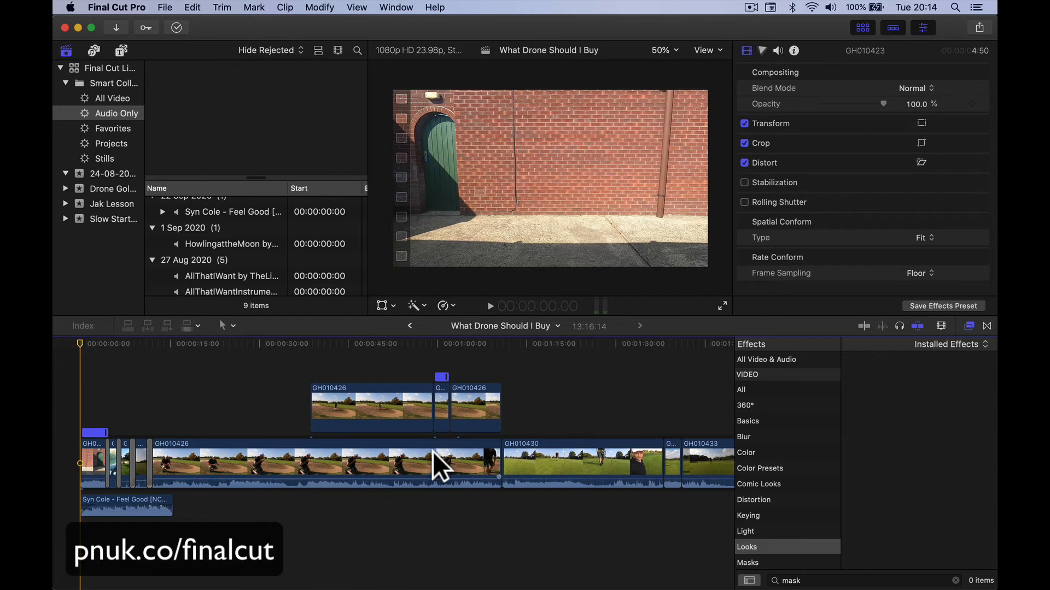
pyautogui.click(477, 456)
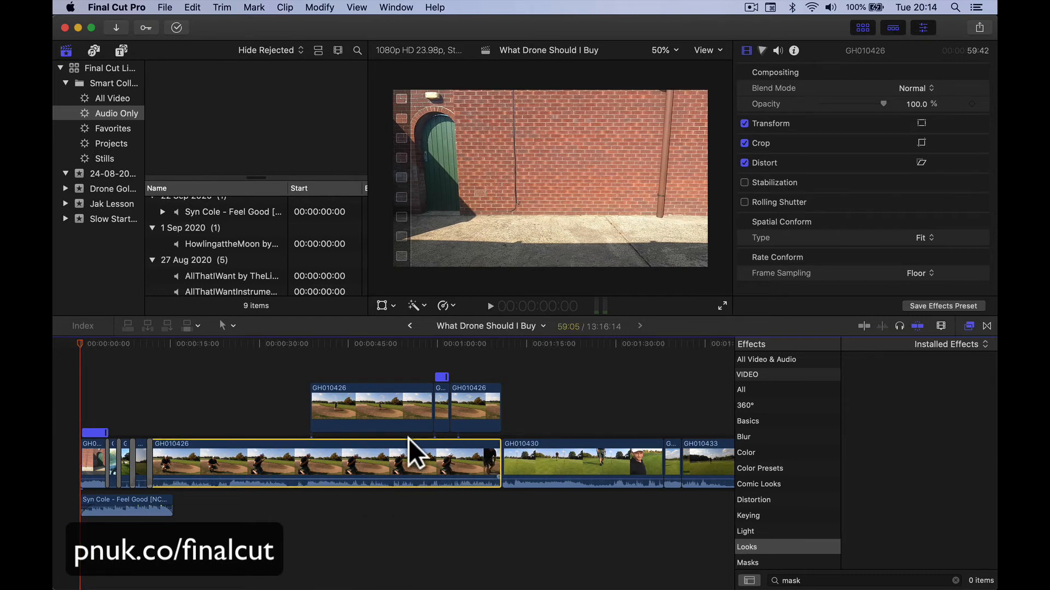
pyautogui.click(471, 404)
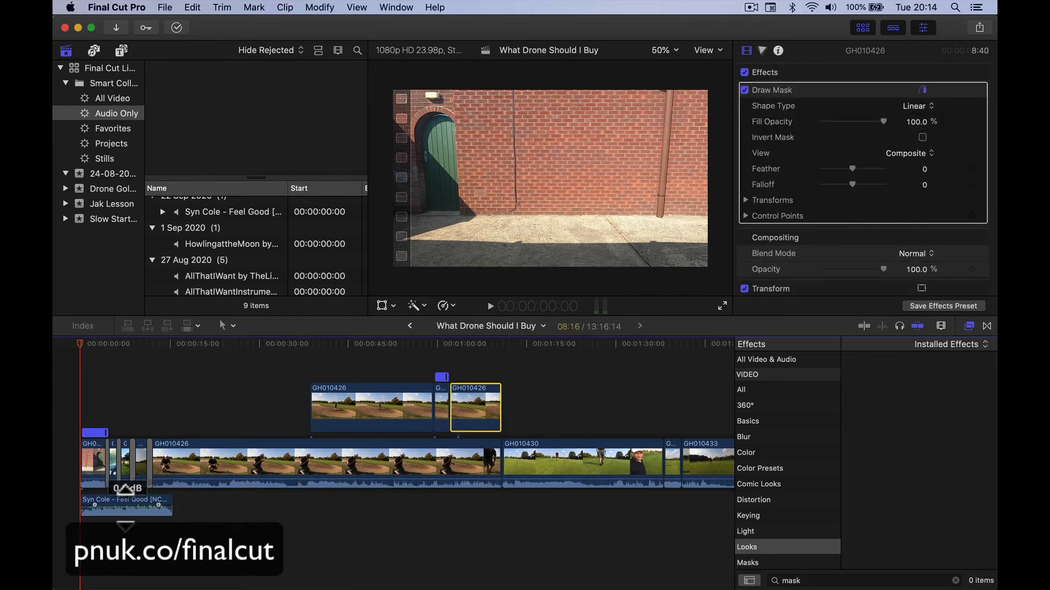
pyautogui.keyDown('shift'); pyautogui.click(88, 460); pyautogui.keyUp('shift')
pyautogui.keyDown('shift'); pyautogui.click(94, 501); pyautogui.keyUp('shift')
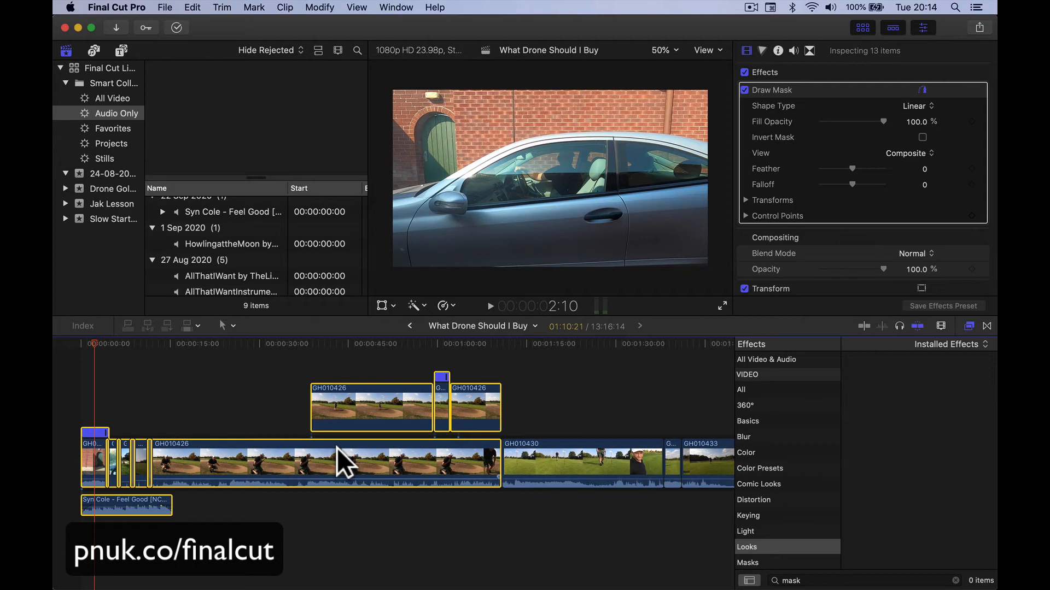
pyautogui.rightClick(303, 445)
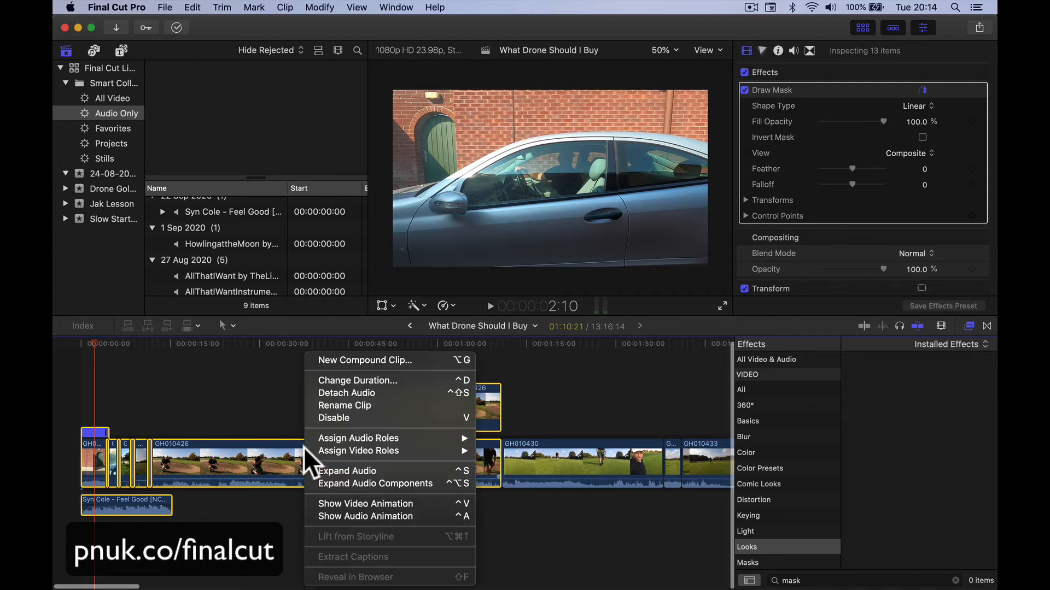
pyautogui.click(365, 363)
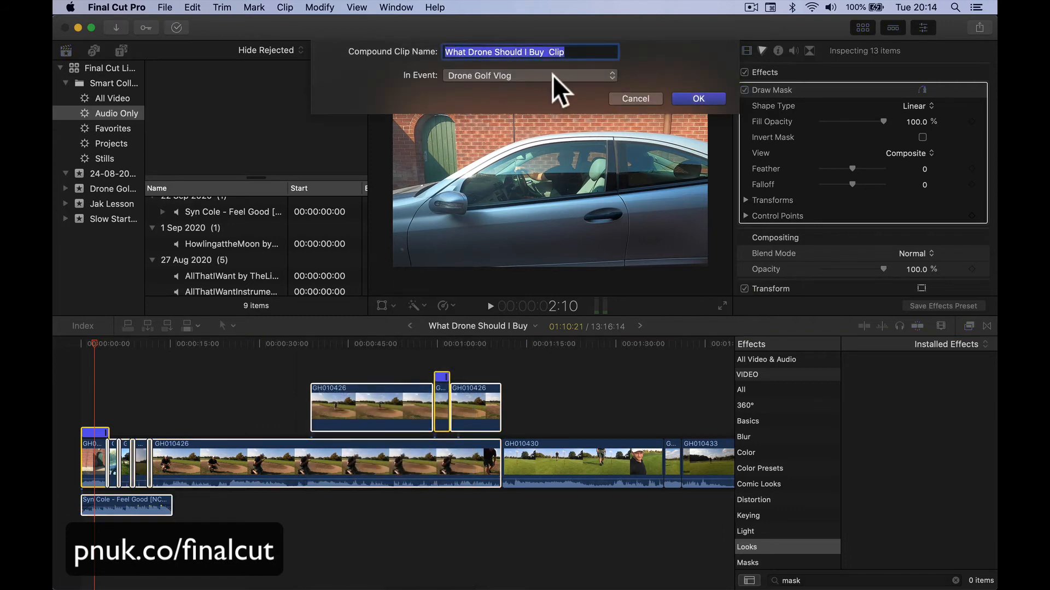
pyautogui.click(567, 49)
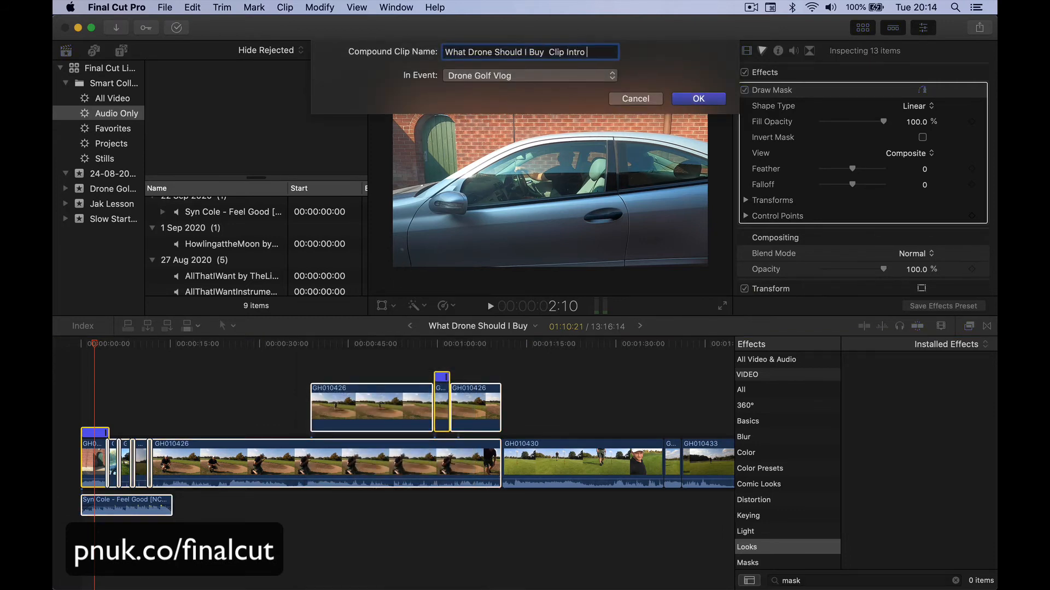
pyautogui.click(692, 98)
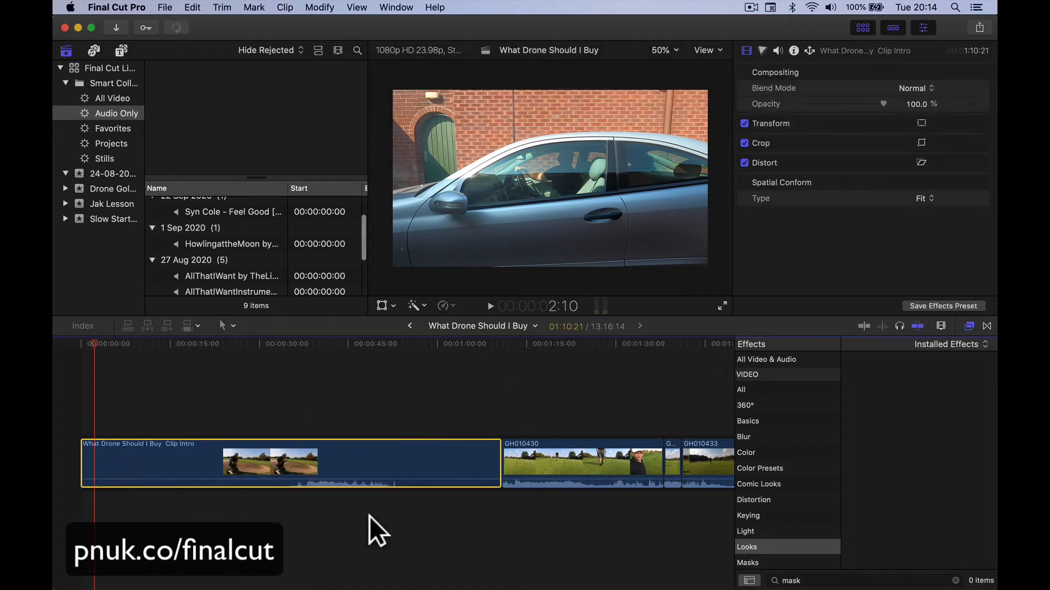
# Step: Play the intro compound clip from its start through to the beginning of the following GH010430 clip
pyautogui.click(77, 338)
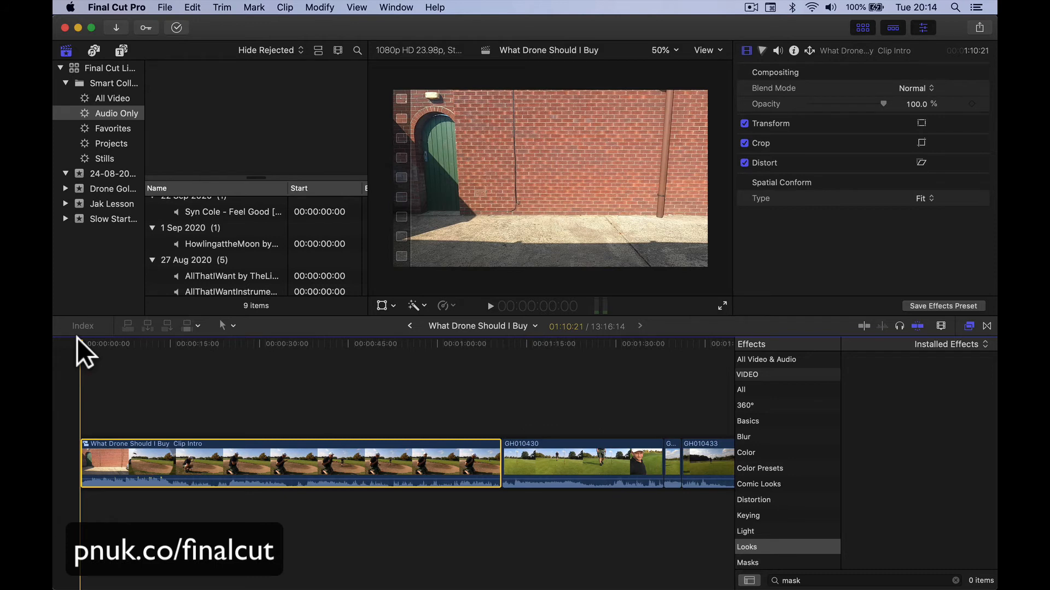
pyautogui.press('space')
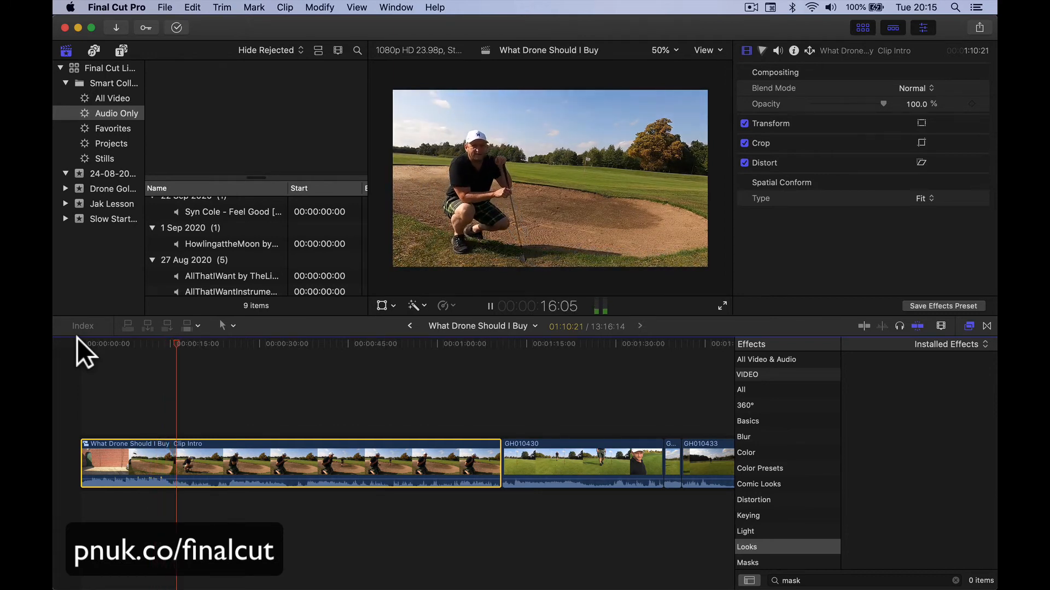
pyautogui.press('XF86AudioLowerVolume')
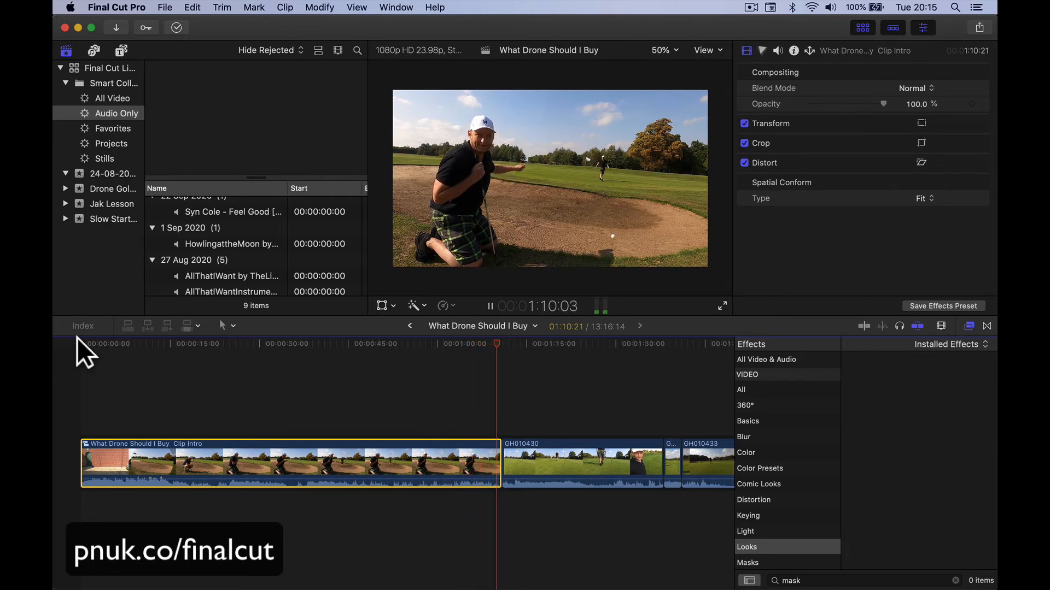
pyautogui.press('space')
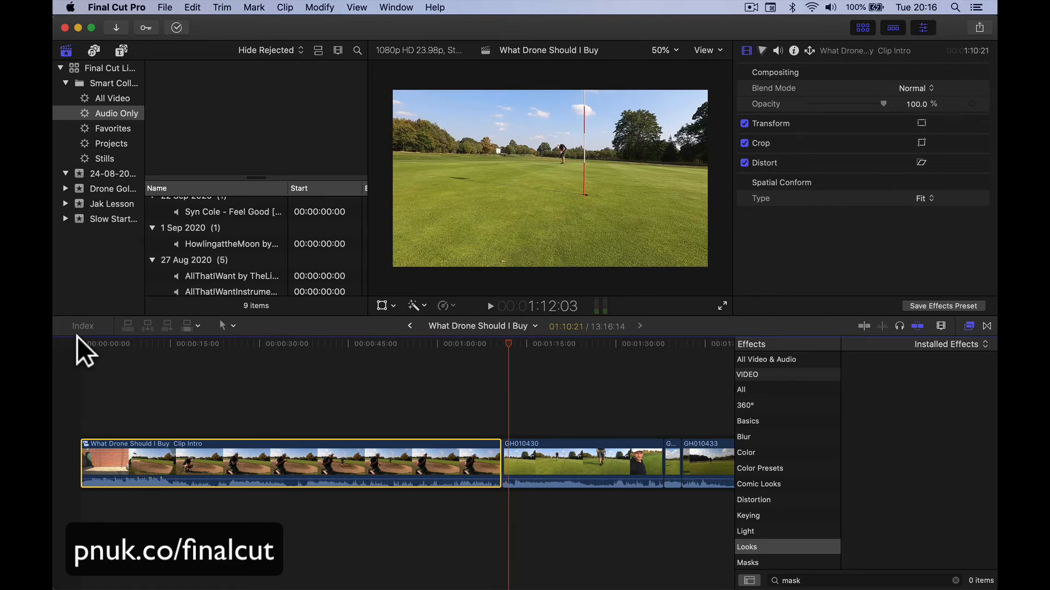
# Step: Open the intro compound clip to view its individual clips, and step back and forth between it and the main project timeline
pyautogui.doubleClick(221, 464)
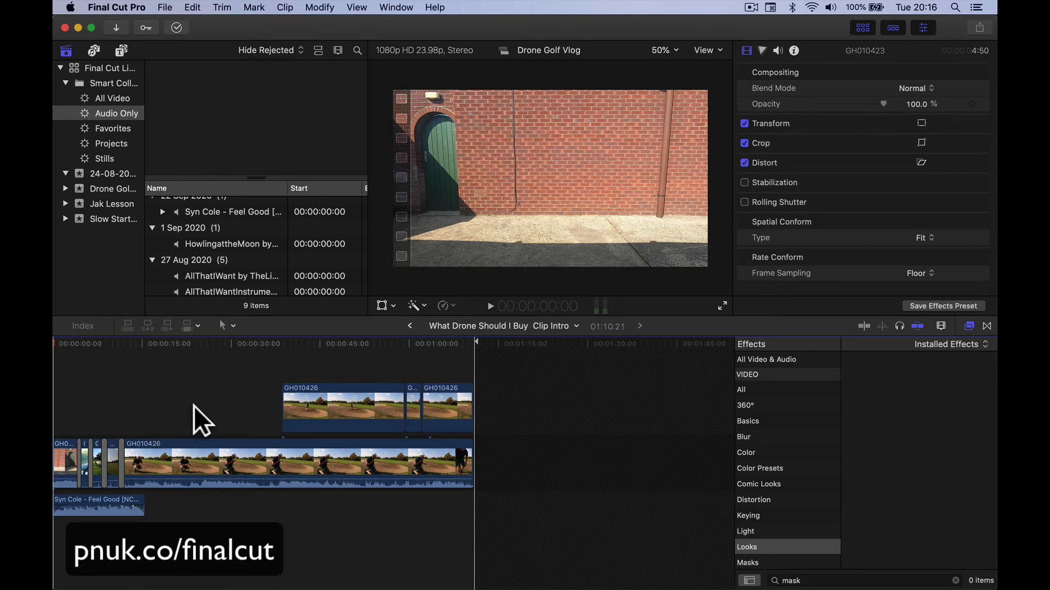
pyautogui.click(406, 326)
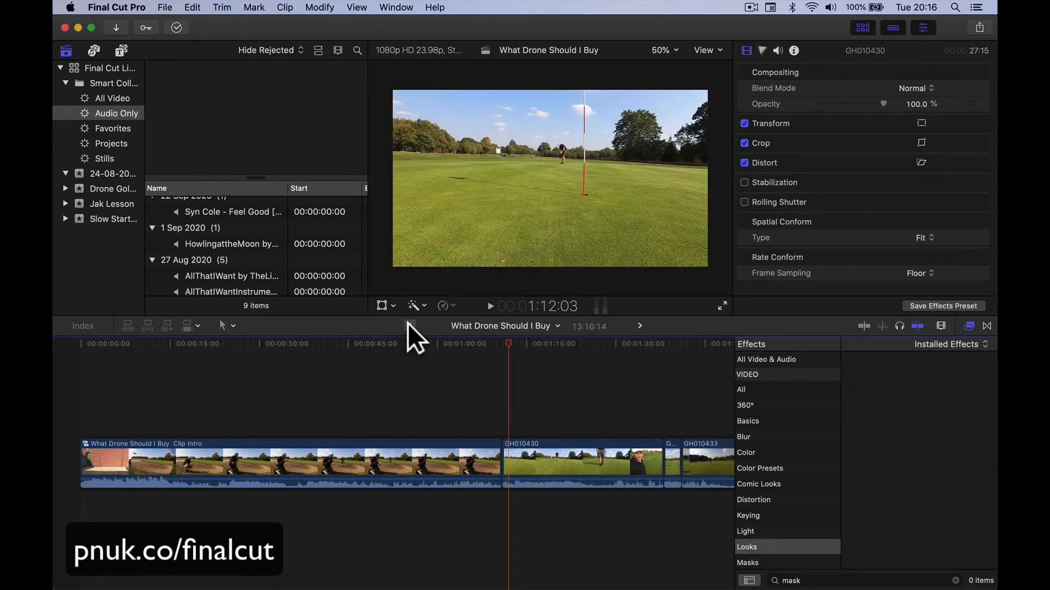
pyautogui.click(641, 326)
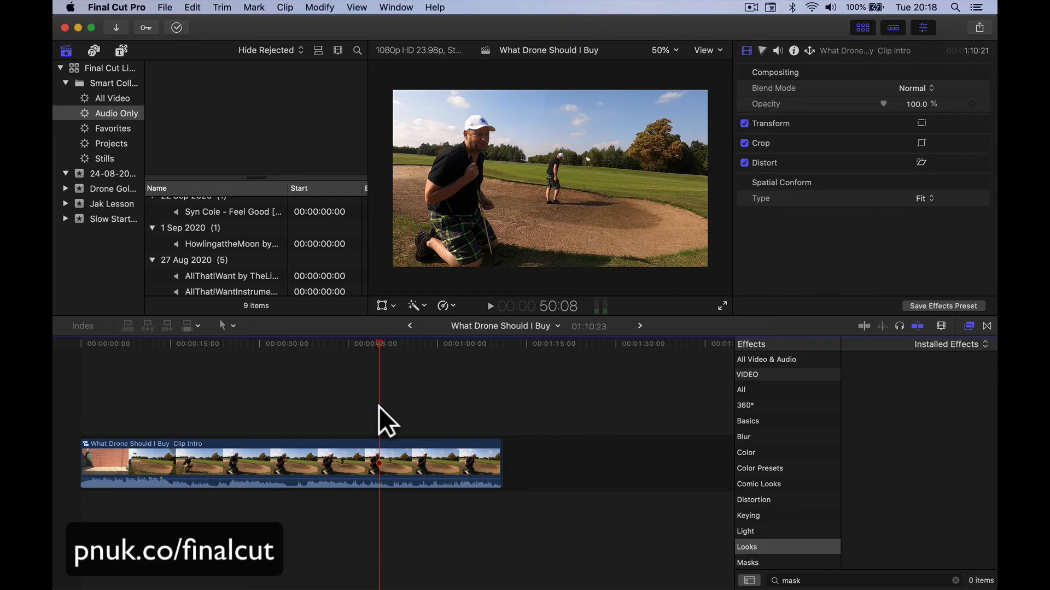
# Step: Export the intro with the Apple Devices 1080p preset to the Videos folder, naming the file "What Drone Should I Buy Intro"
pyautogui.click(418, 456)
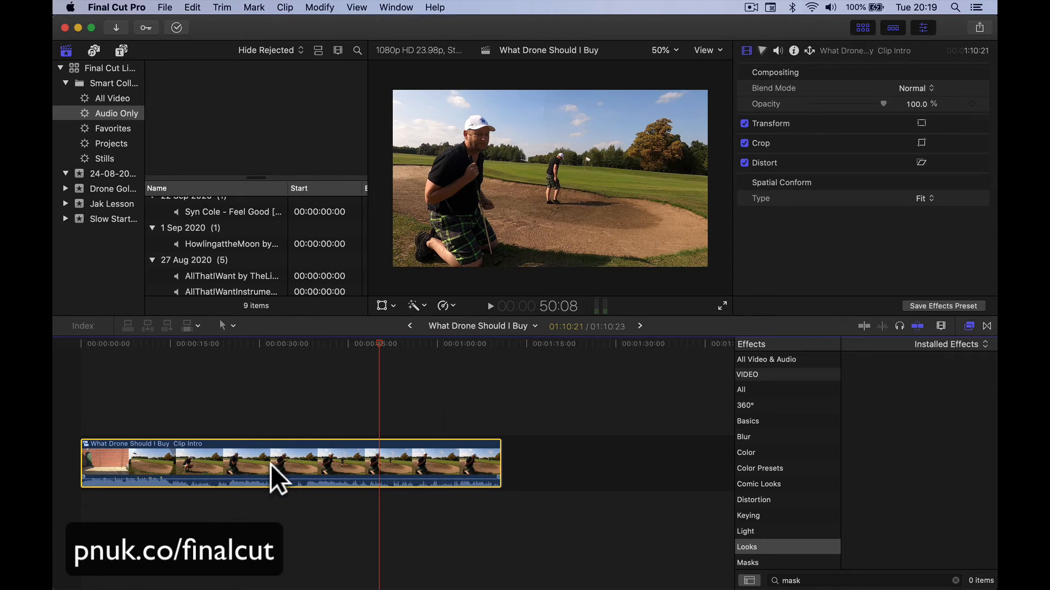
pyautogui.click(979, 28)
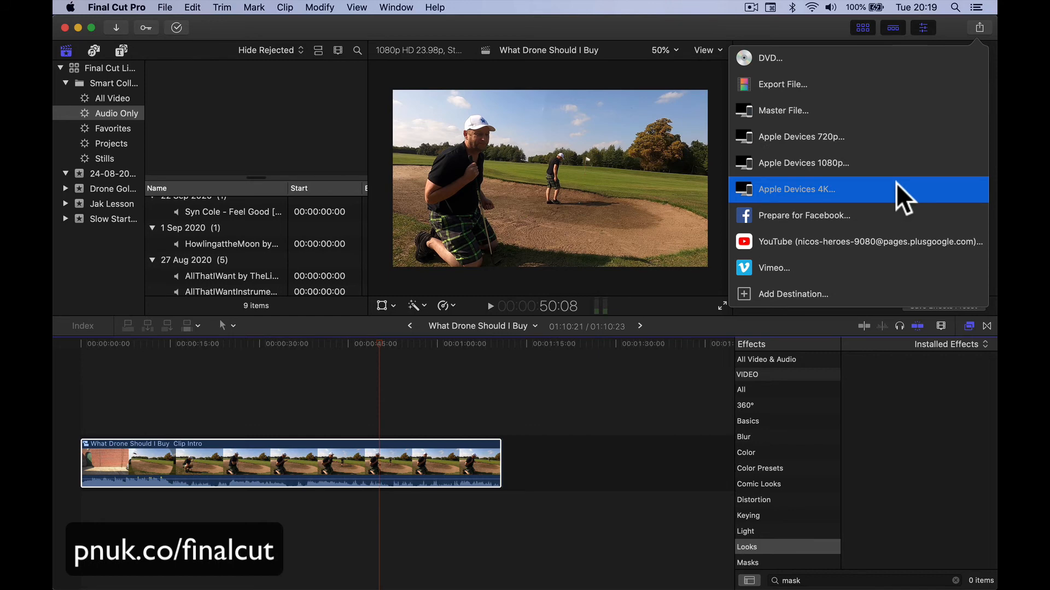
pyautogui.click(884, 163)
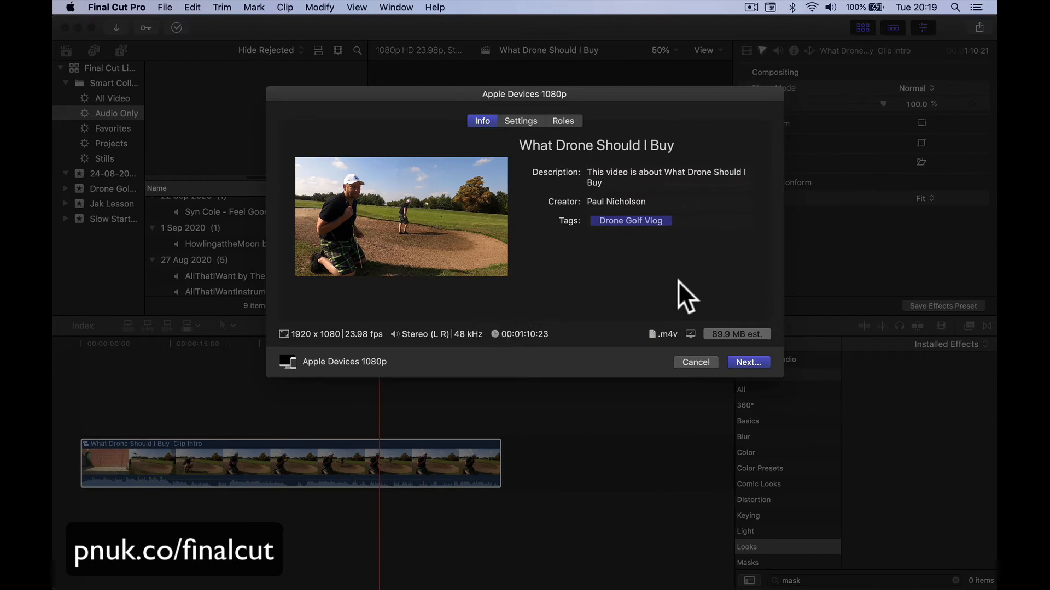
pyautogui.click(676, 172)
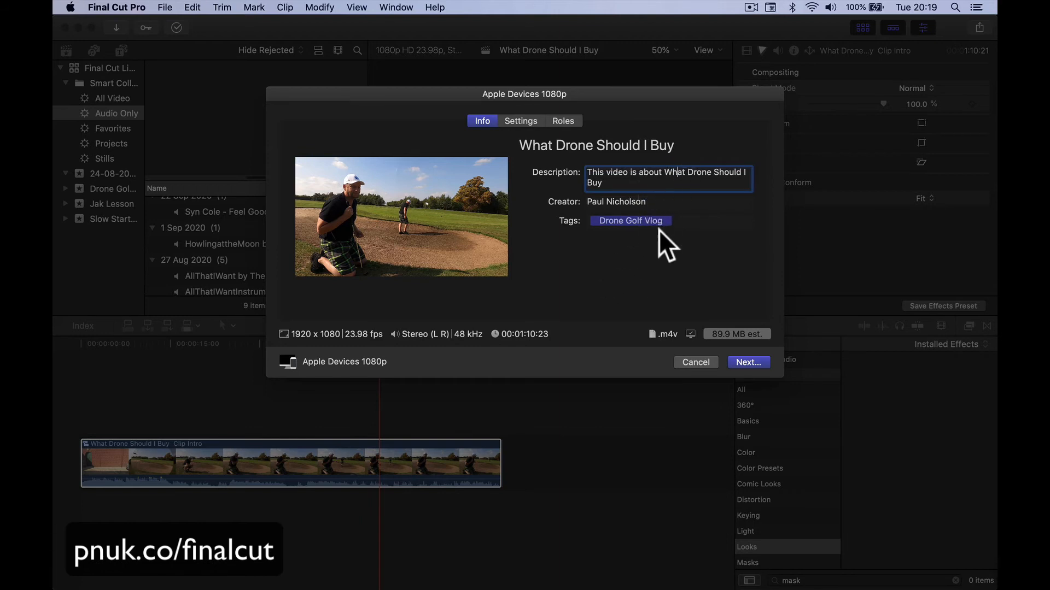
pyautogui.click(756, 361)
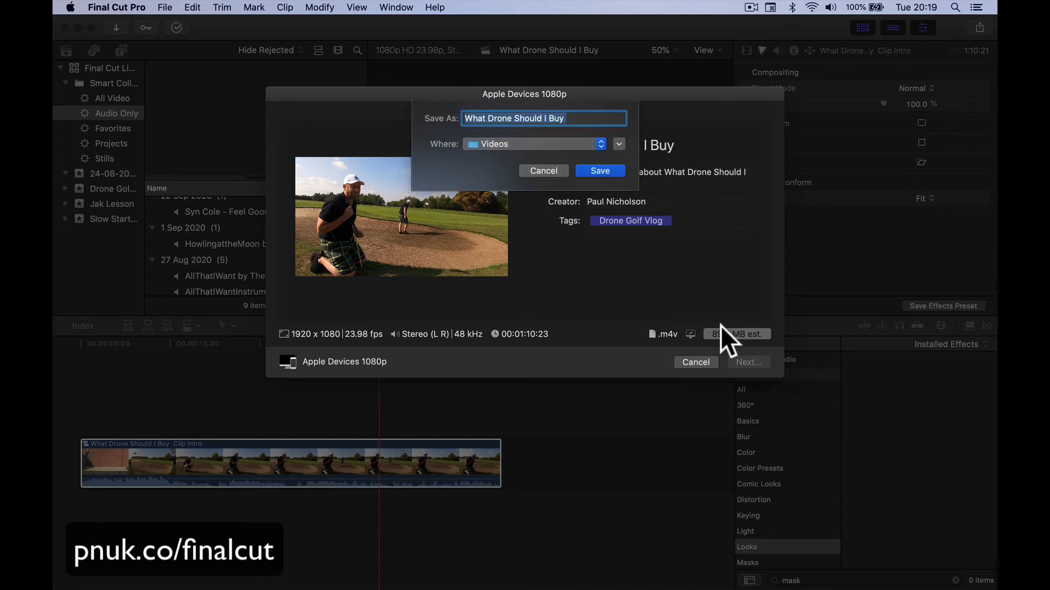
pyautogui.click(581, 118)
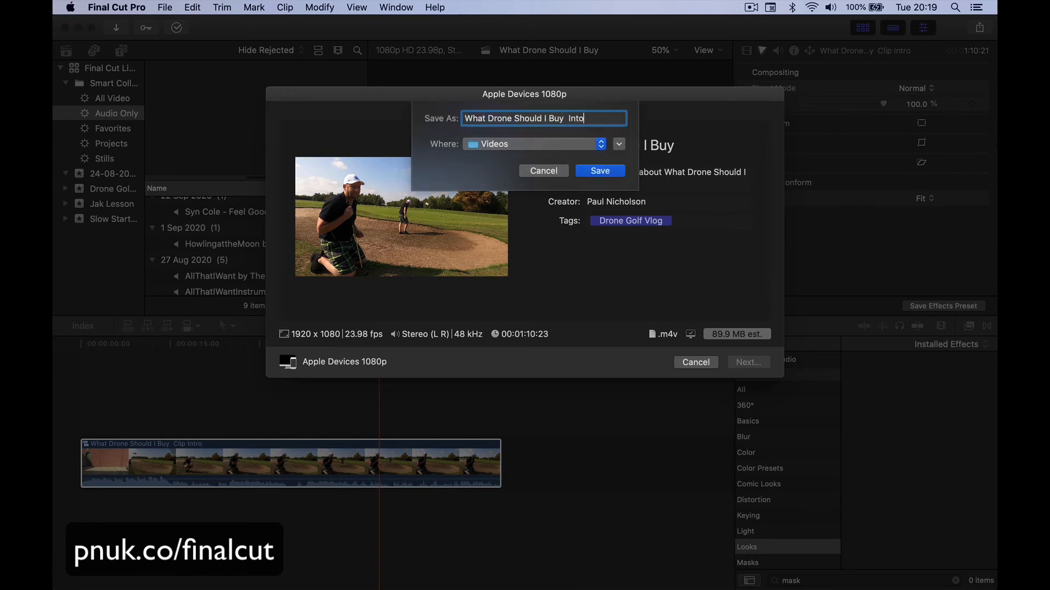
pyautogui.click(619, 169)
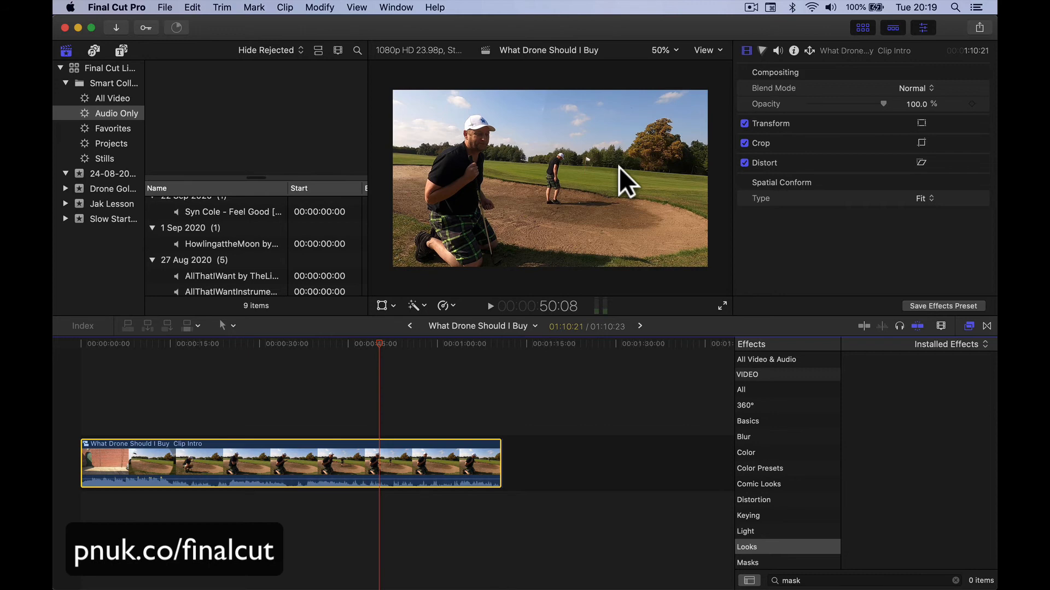
# Step: Check the background tasks for the export, show the exported m4v file in Finder, and play it in QuickTime Player before closing it
pyautogui.click(176, 28)
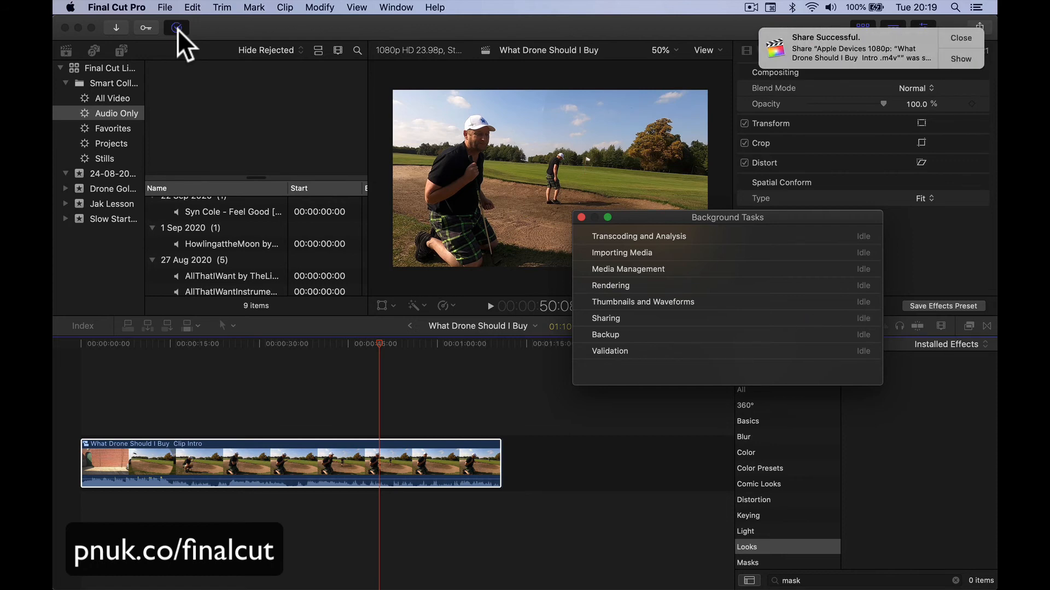
pyautogui.click(962, 57)
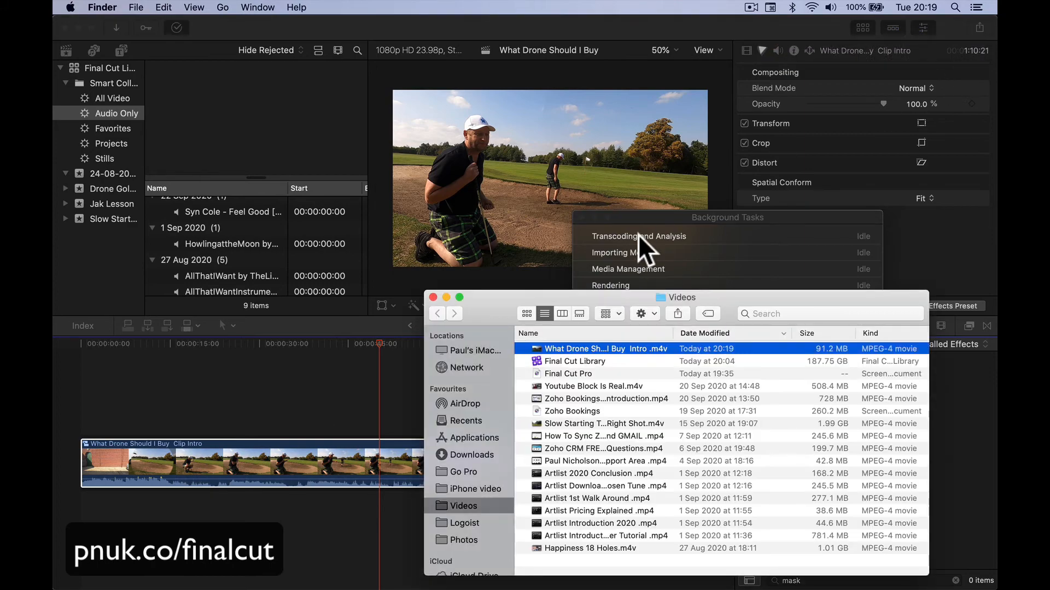
pyautogui.doubleClick(575, 348)
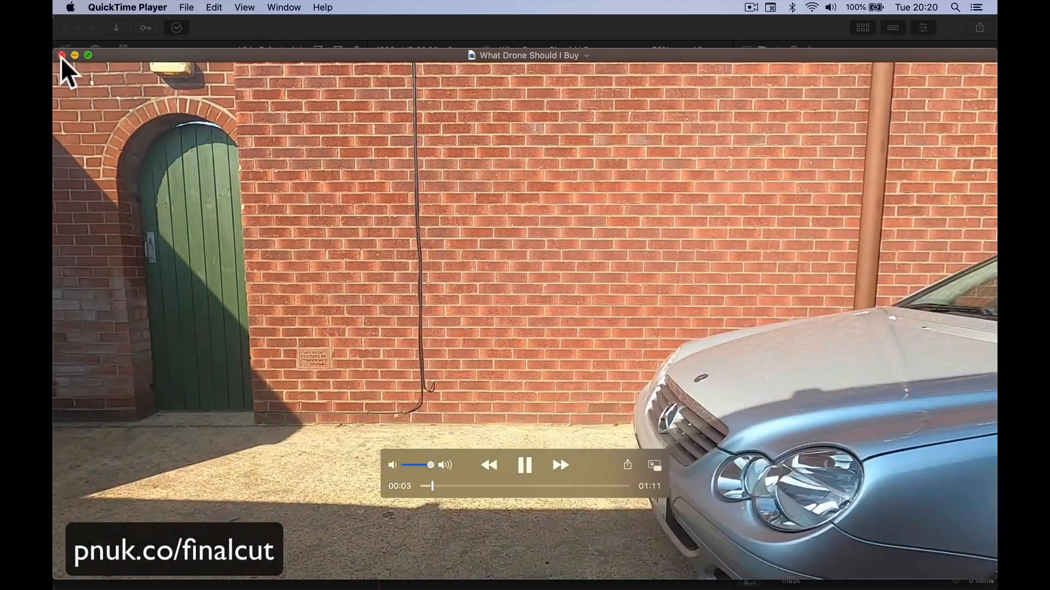
pyautogui.click(62, 55)
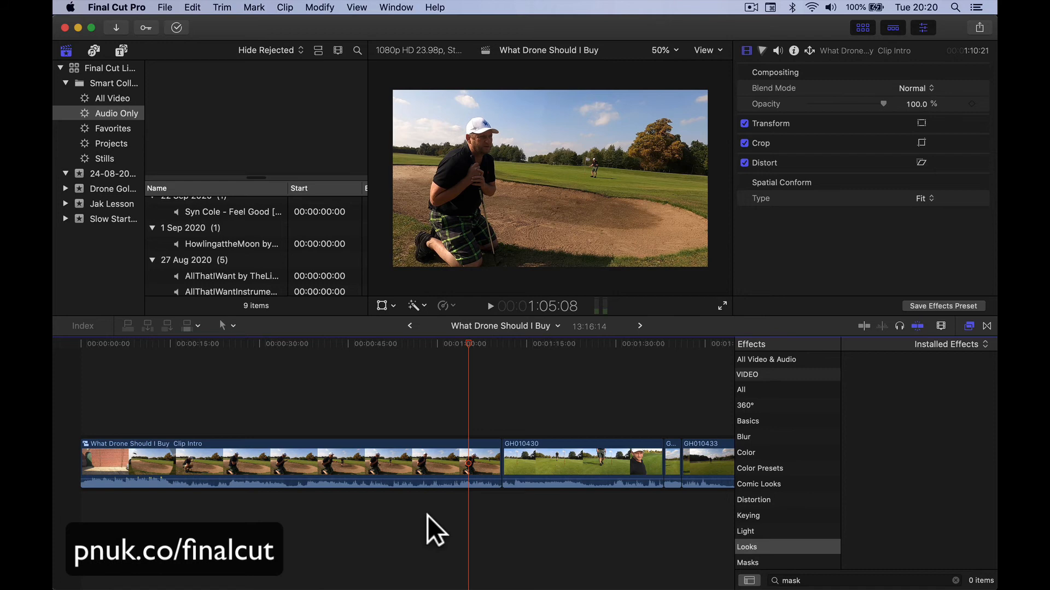
# Step: Try a strong green tint on the GH010430 clip with the Color Board's Master color at 103° and 90%, and remove the correction
pyautogui.click(418, 464)
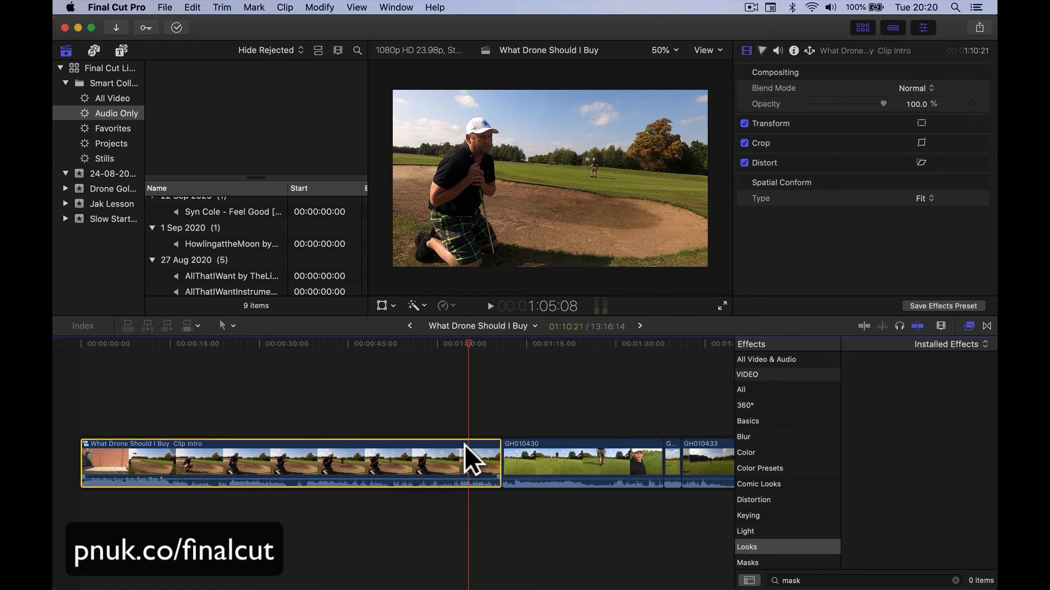
pyautogui.click(582, 460)
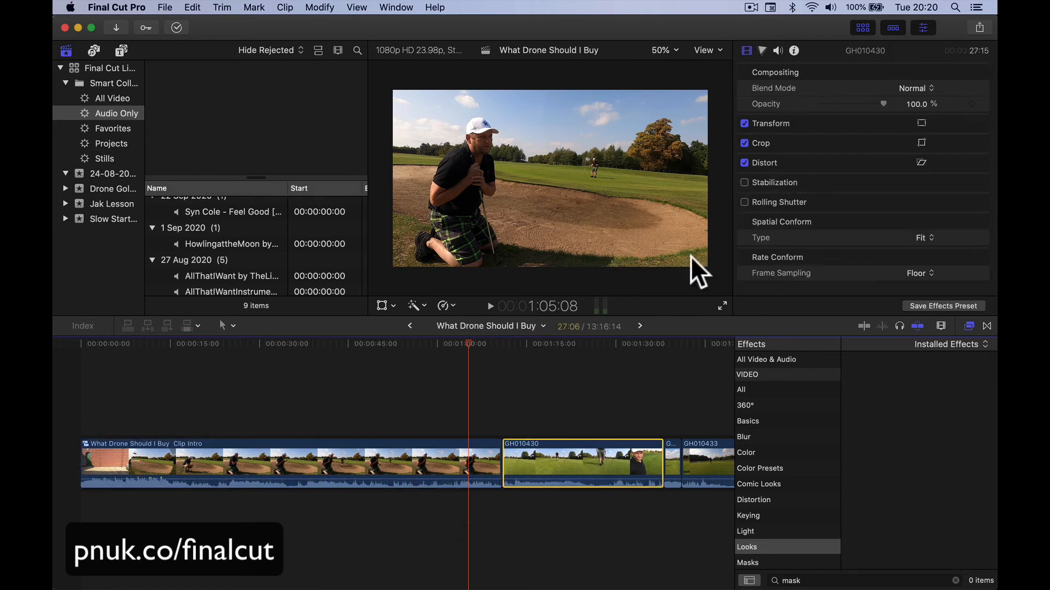
pyautogui.click(558, 340)
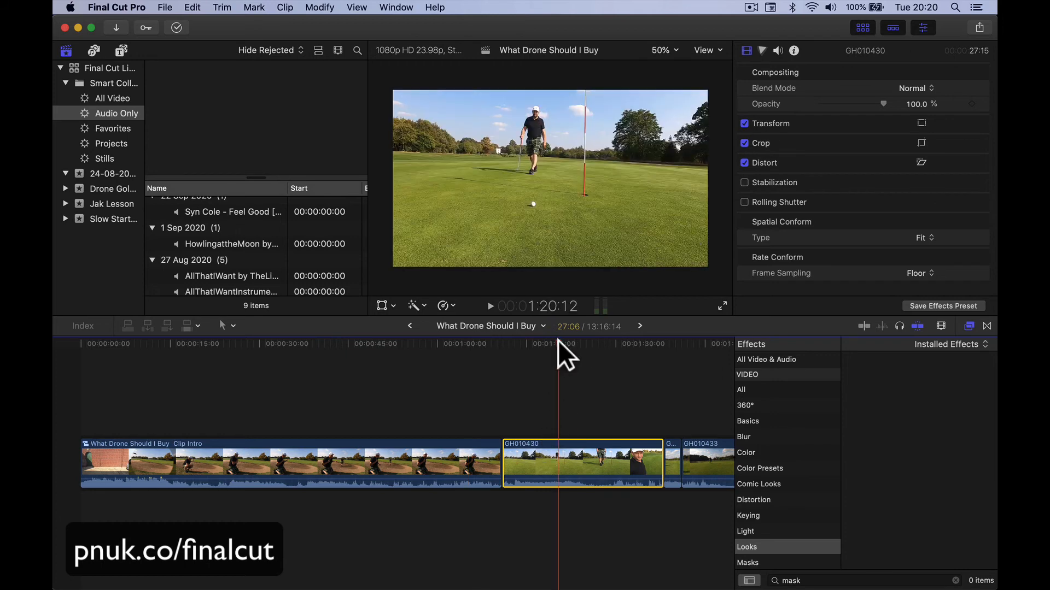
pyautogui.click(760, 50)
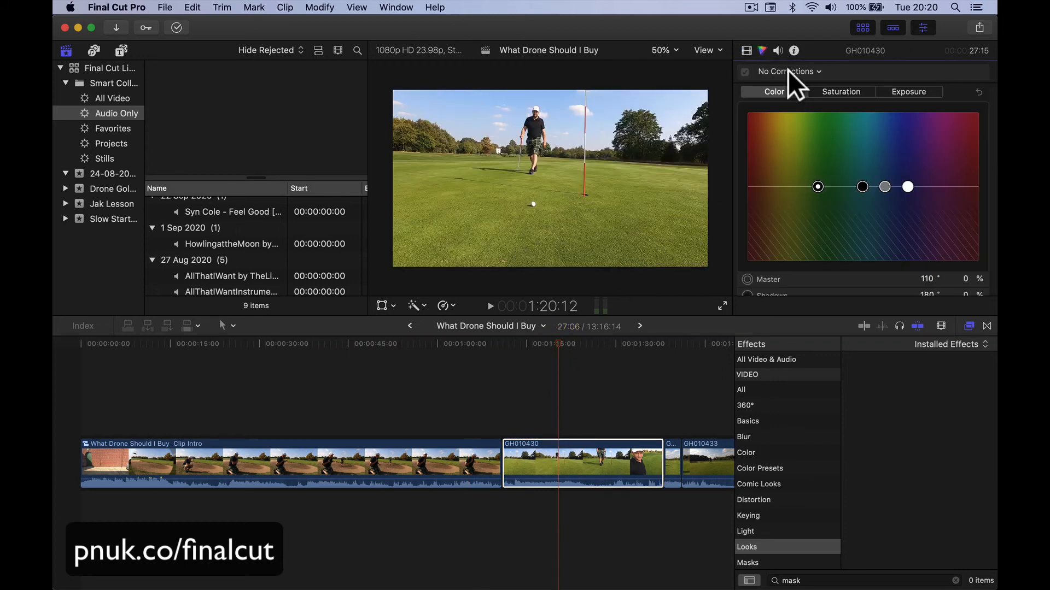
pyautogui.moveTo(817, 188); pyautogui.dragTo(813, 120)
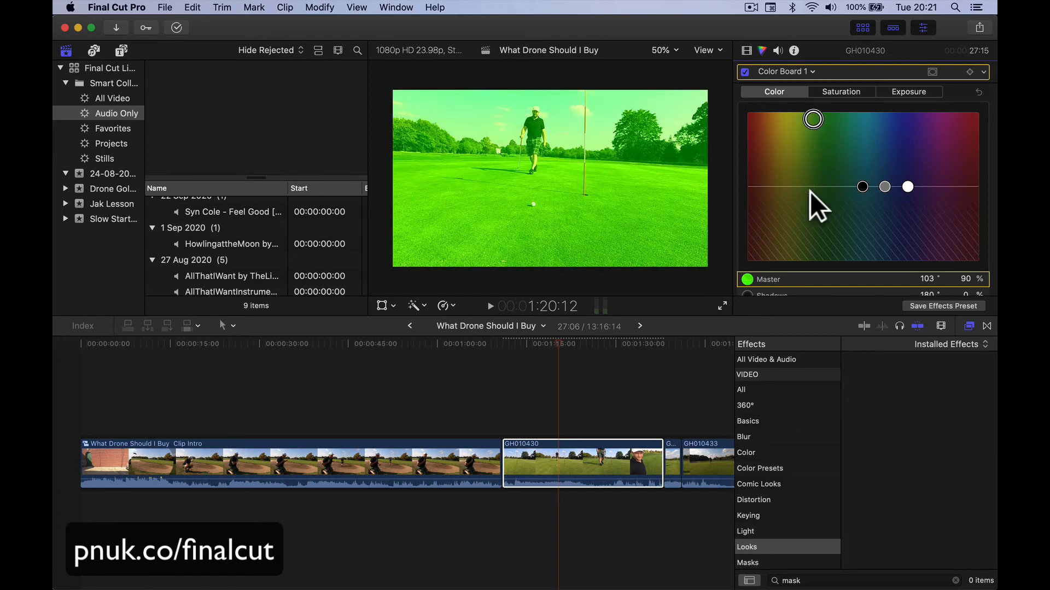
pyautogui.press('Delete')
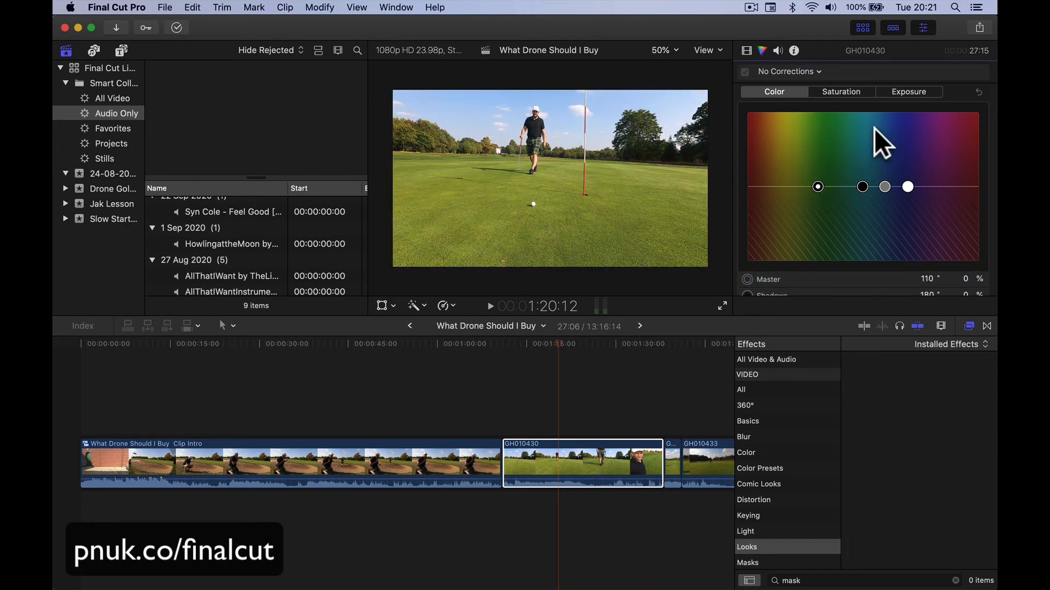
# Step: Add a Color Wheels correction to the GH010430 clip, lowering Master brightness, raising Master saturation, and raising Shadows brightness and saturation slightly
pyautogui.click(815, 72)
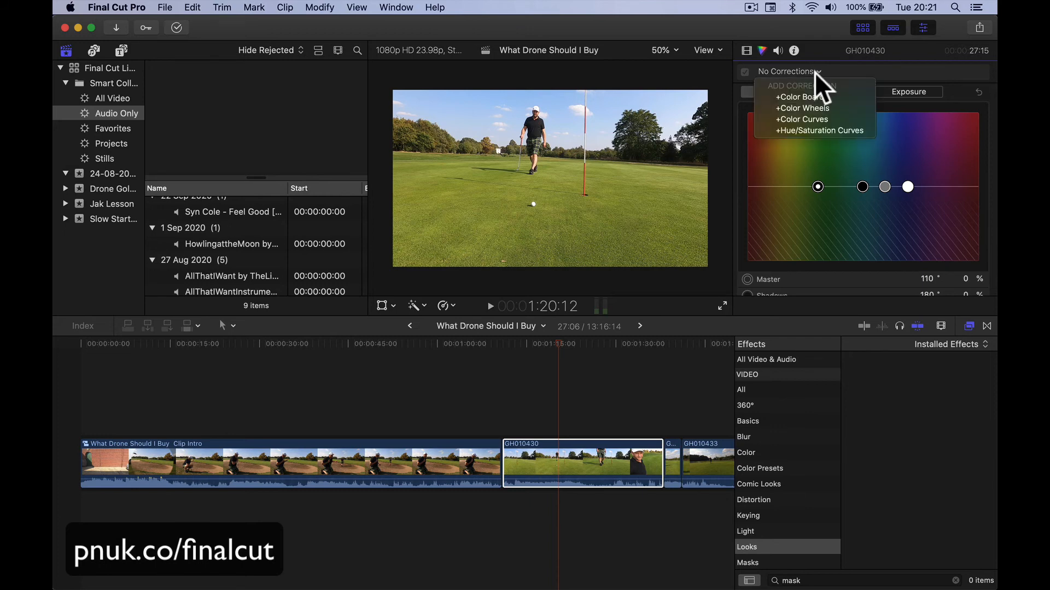
pyautogui.click(826, 107)
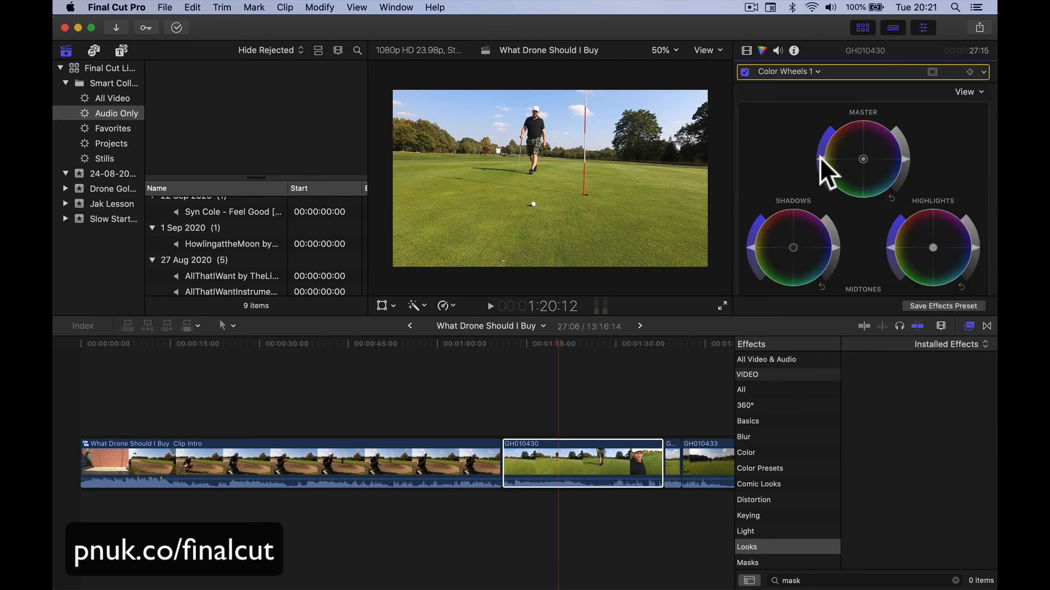
pyautogui.moveTo(906, 158); pyautogui.dragTo(900, 186)
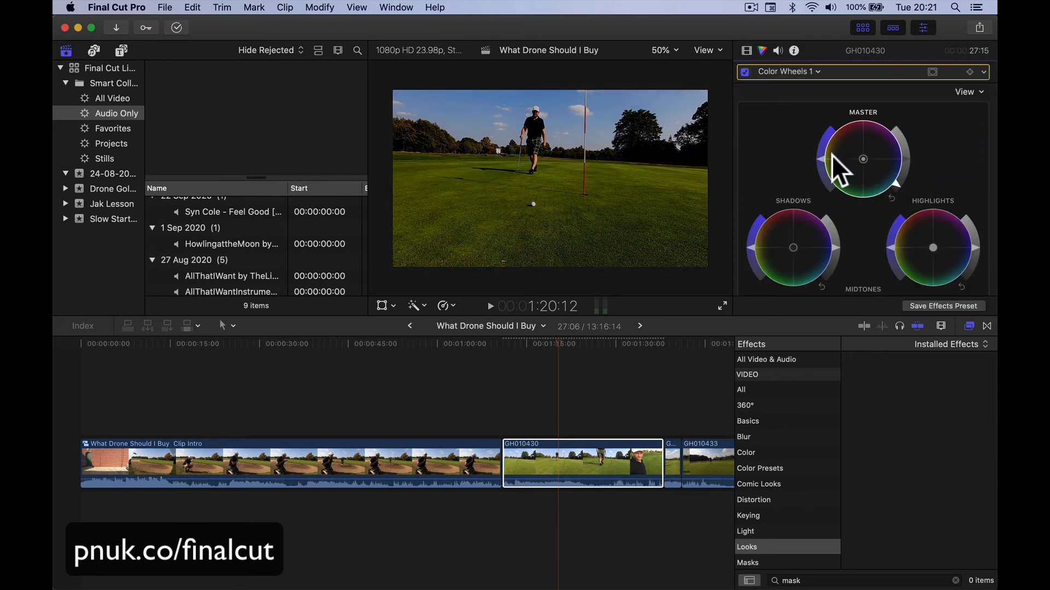
pyautogui.moveTo(821, 142); pyautogui.dragTo(825, 126)
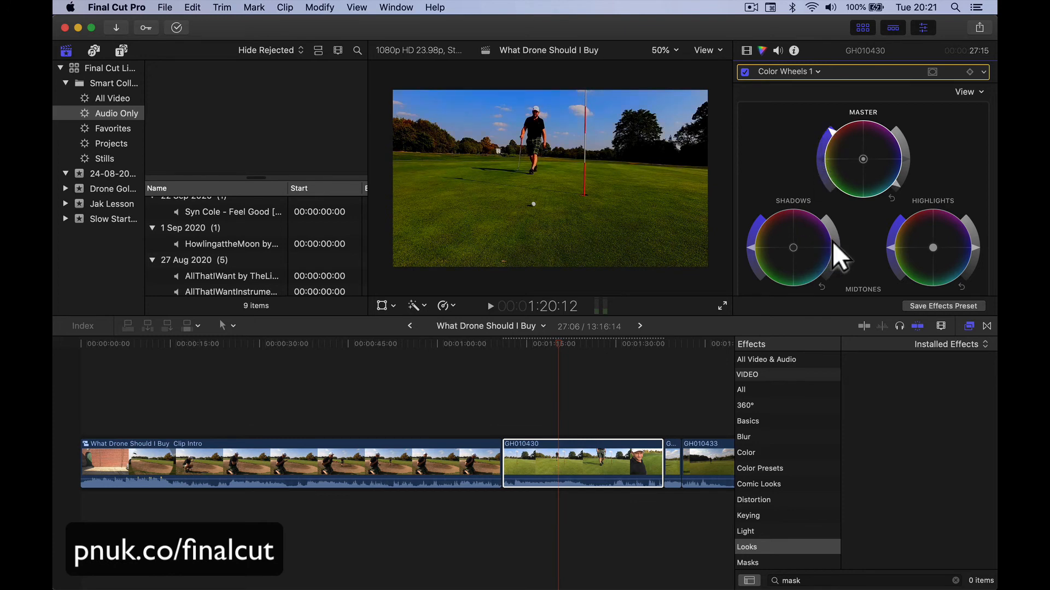
pyautogui.moveTo(832, 242); pyautogui.dragTo(825, 222)
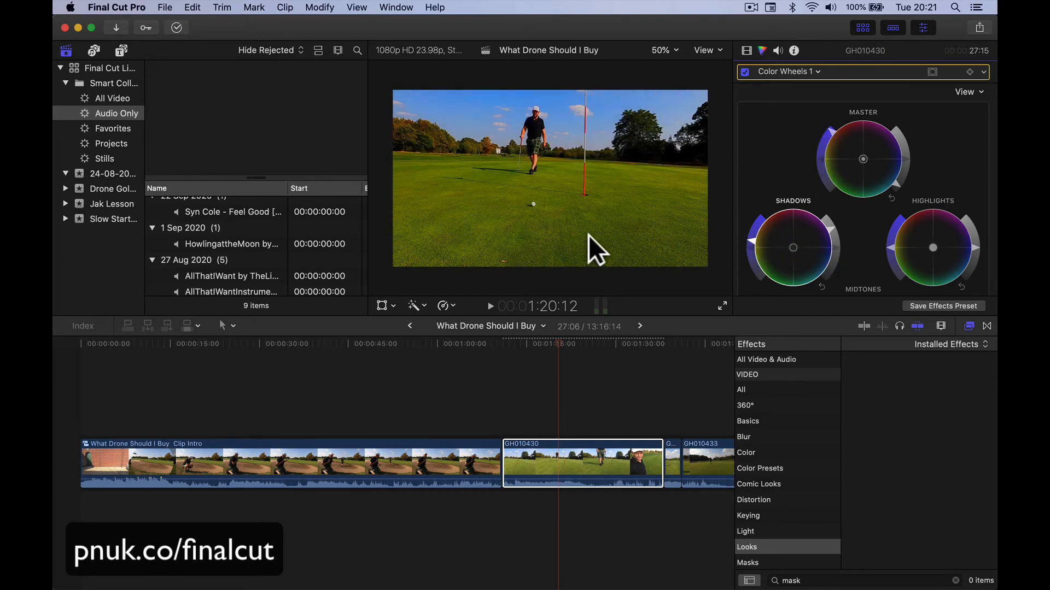
# Step: Undo the color wheel adjustments on the GH010430 clip and show the clip's video properties
pyautogui.click(331, 464)
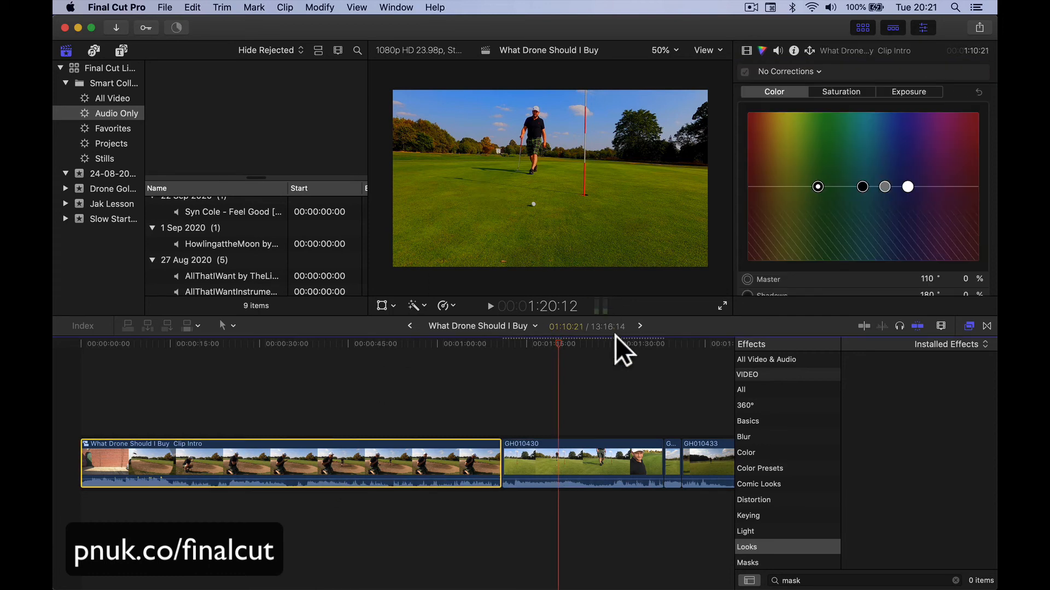
pyautogui.press('super+z')
pyautogui.press('super+z')
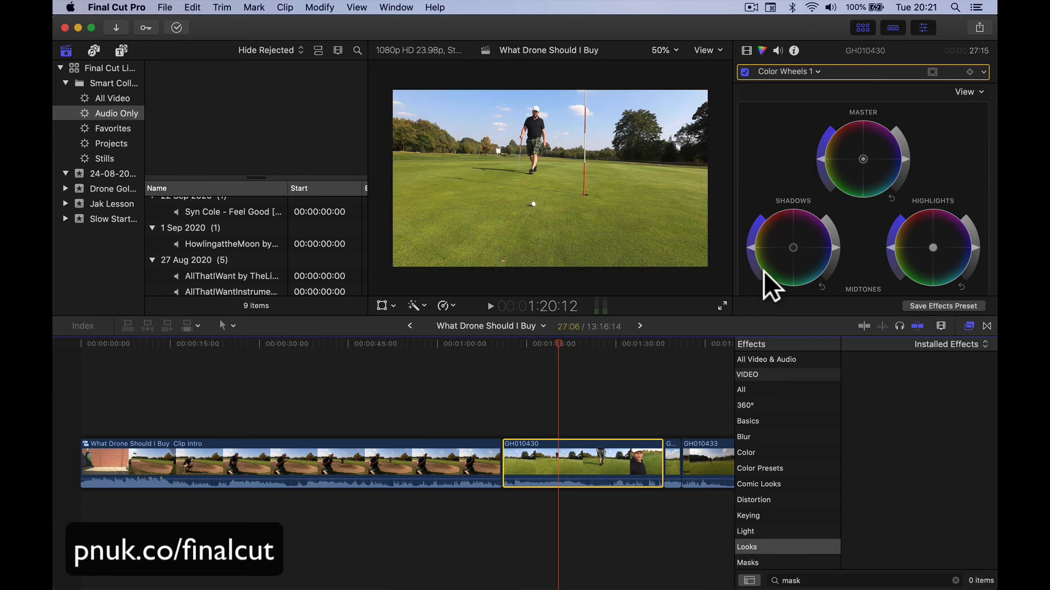
pyautogui.click(744, 53)
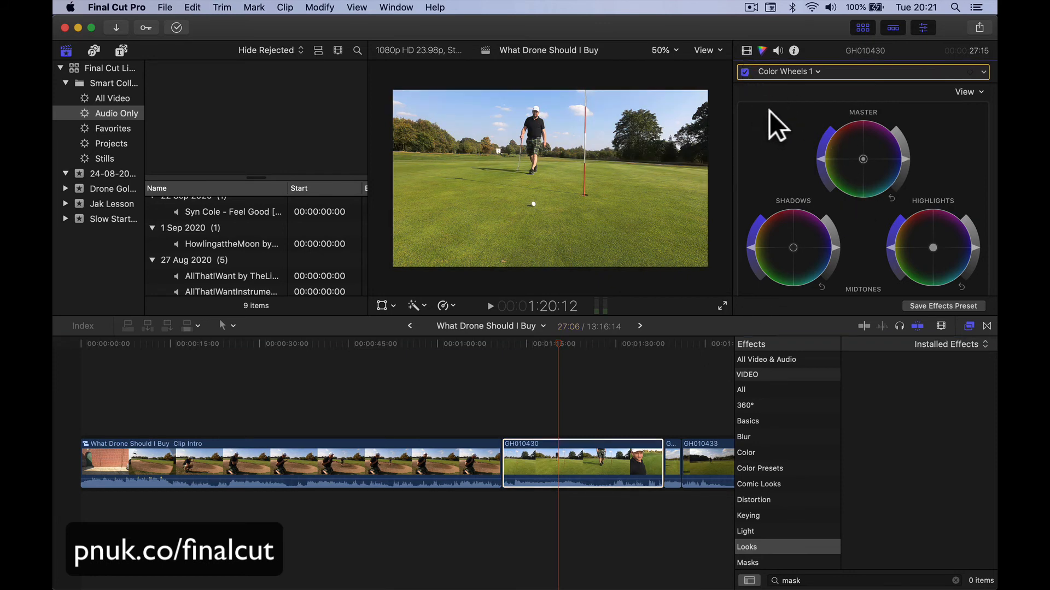
pyautogui.click(746, 50)
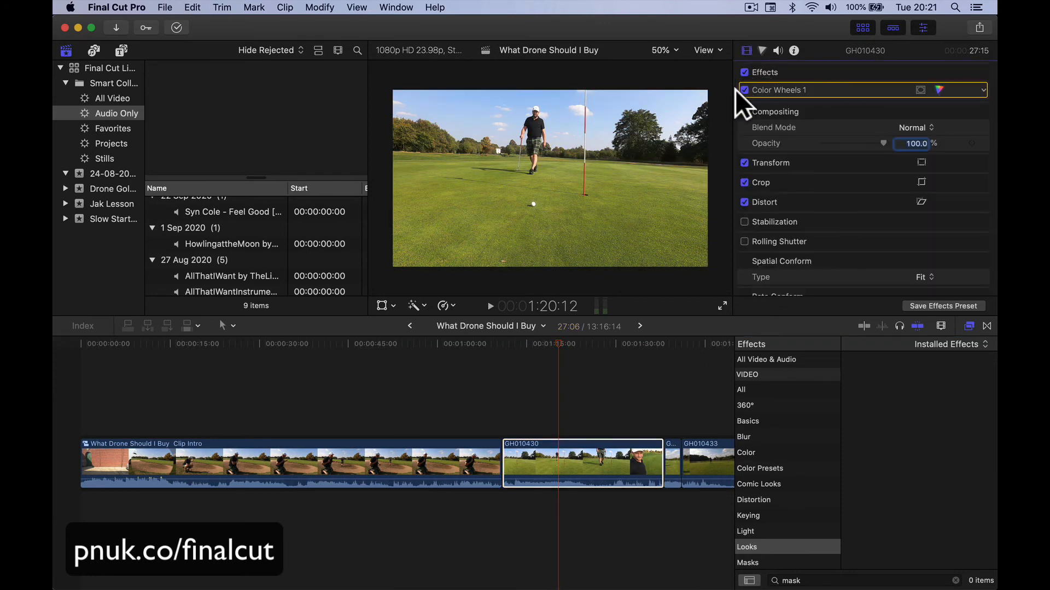
# Step: Use the Crop tool's Trim mode to cut away the lower part of the GH010430 frame at 1:18:20
pyautogui.click(418, 342)
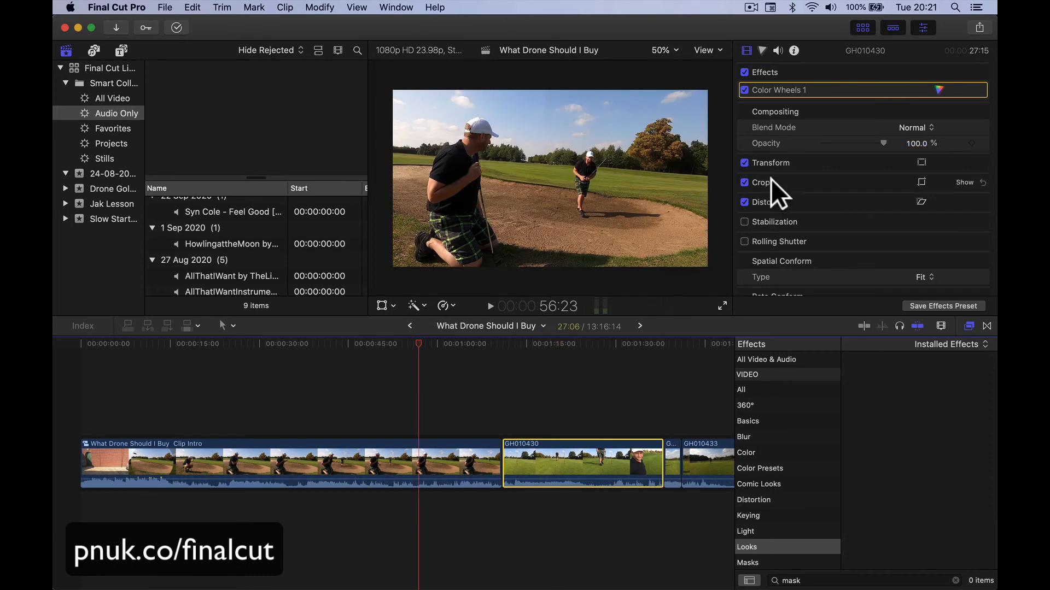
pyautogui.click(395, 305)
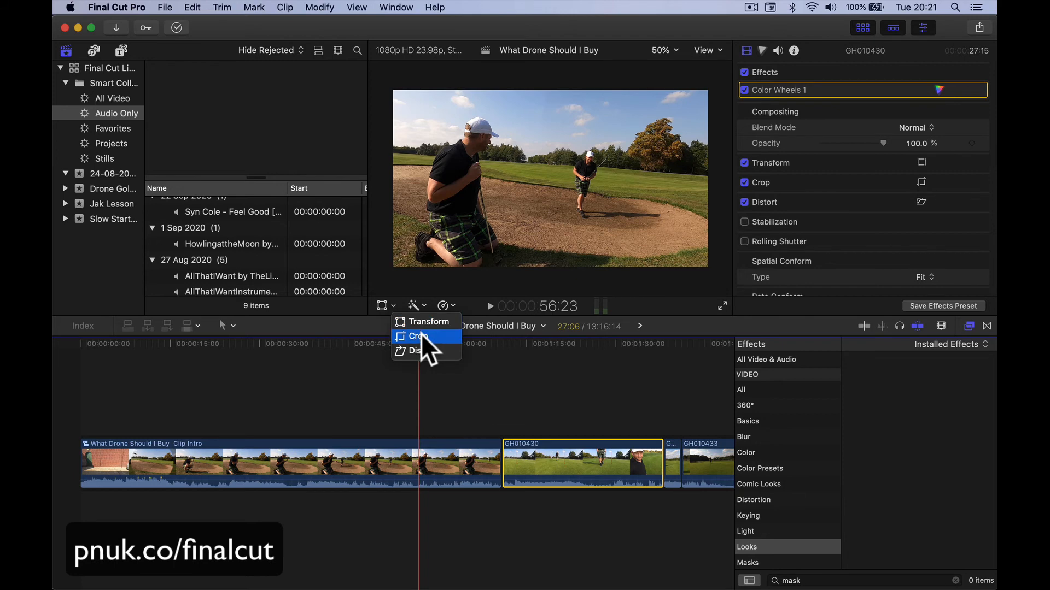
pyautogui.click(421, 336)
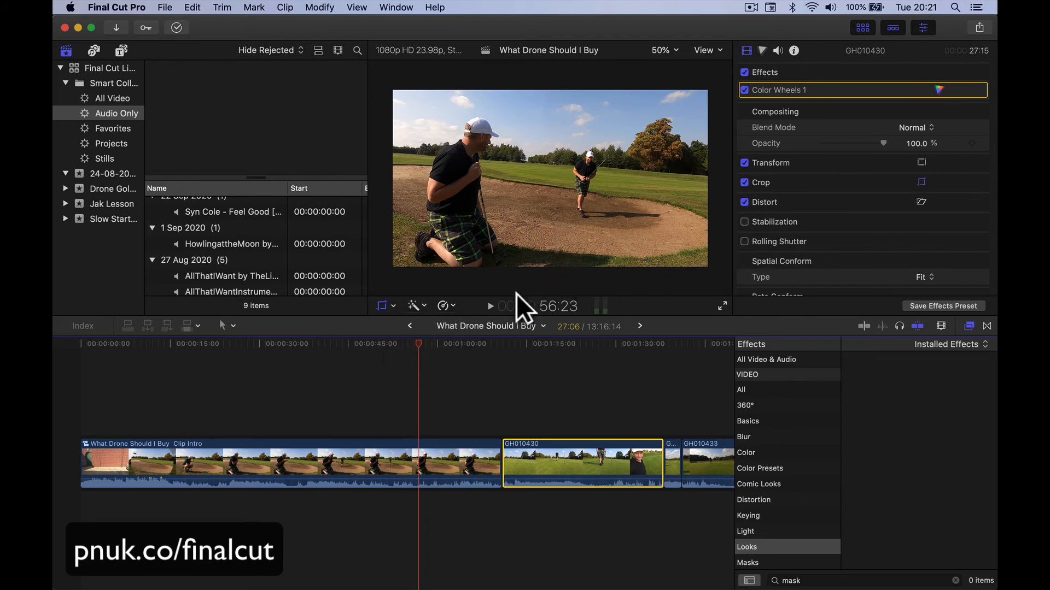
pyautogui.click(548, 343)
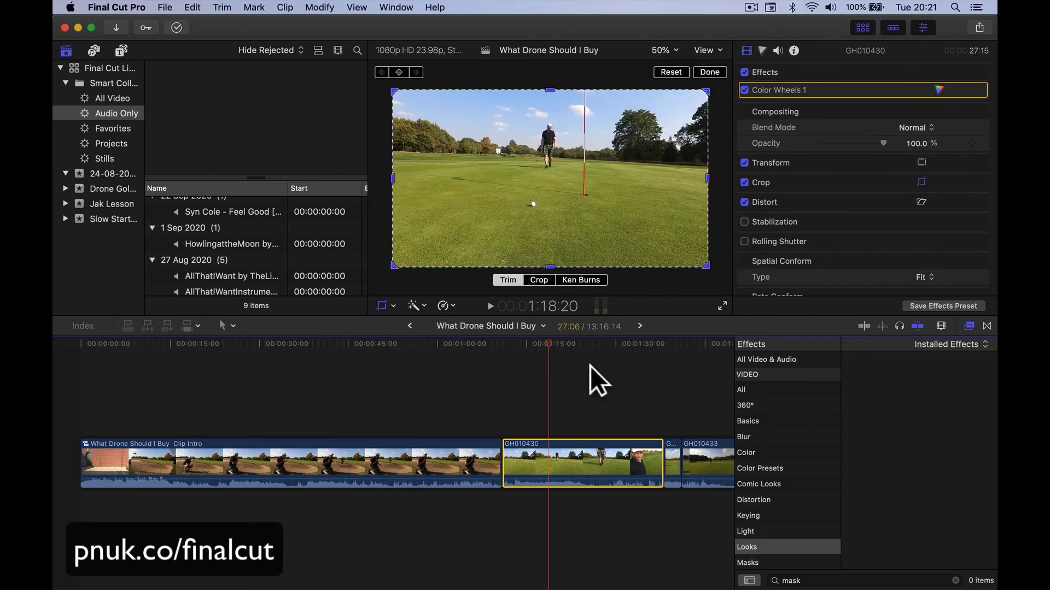
pyautogui.click(551, 264)
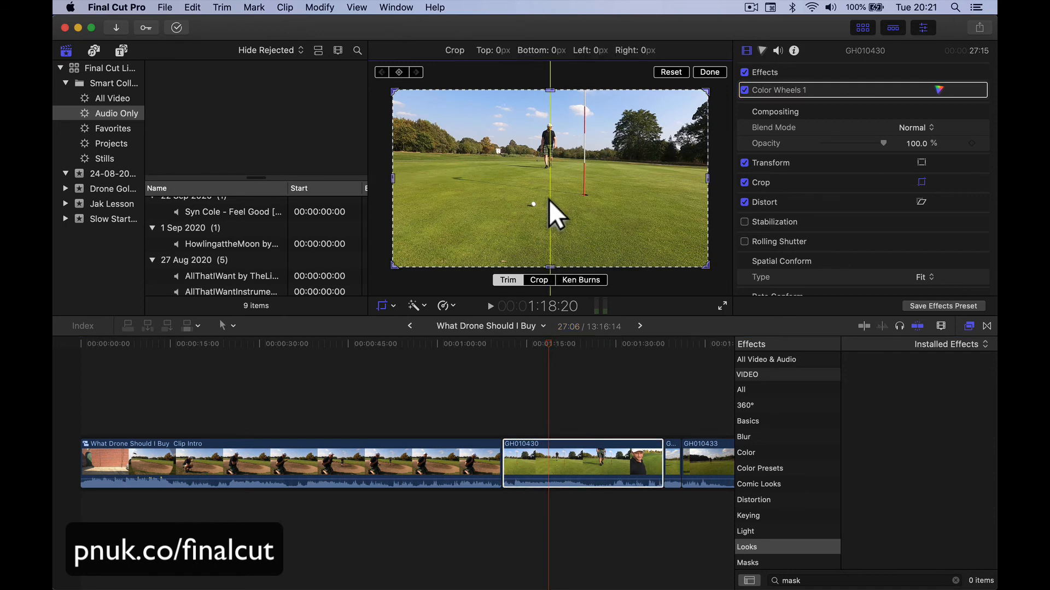
pyautogui.moveTo(549, 260); pyautogui.dragTo(549, 191)
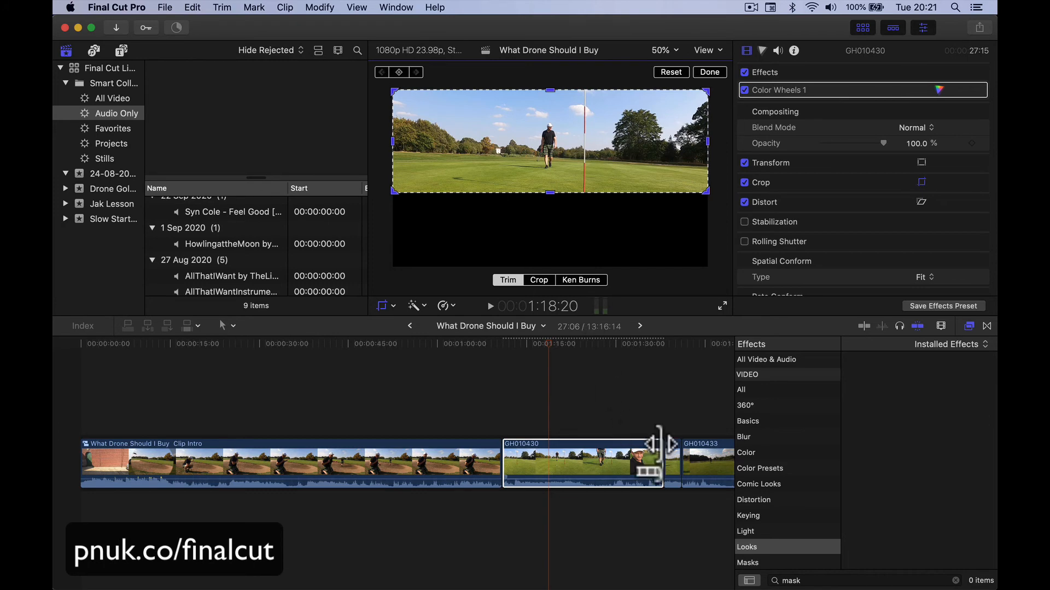
# Step: Try stacking GH010432 above GH010430 with the upper half of its frame trimmed off, play it, and undo the whole split-frame setup
pyautogui.moveTo(671, 447); pyautogui.dragTo(551, 395)
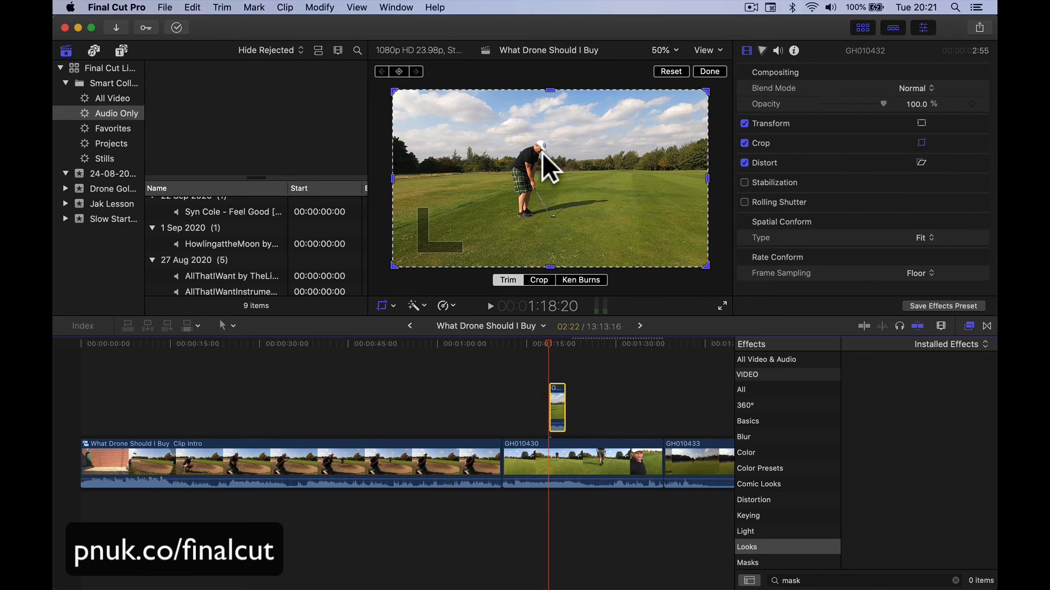
pyautogui.moveTo(549, 93); pyautogui.dragTo(556, 179)
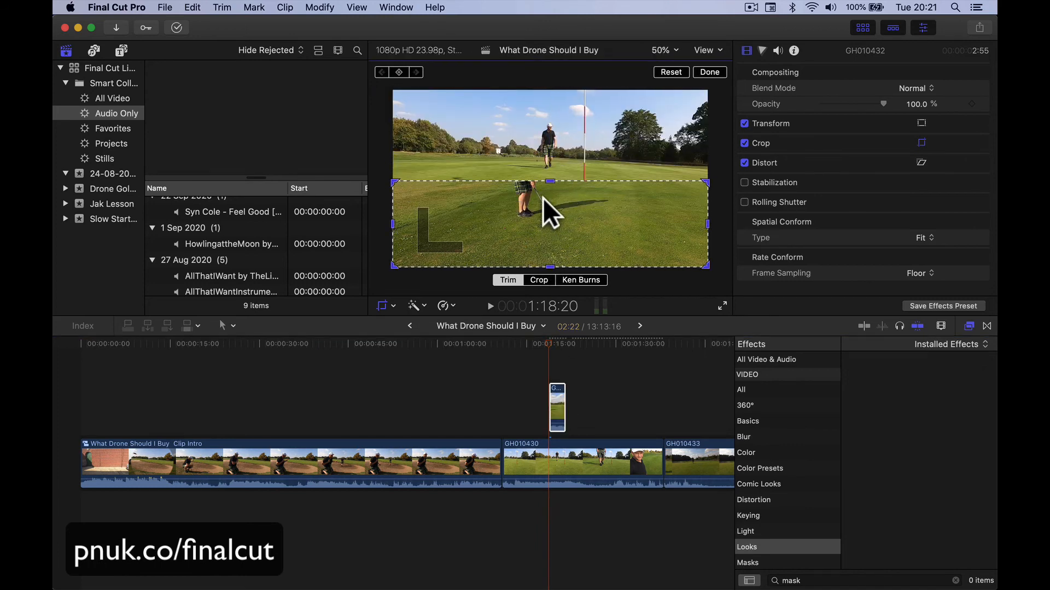
pyautogui.press('space')
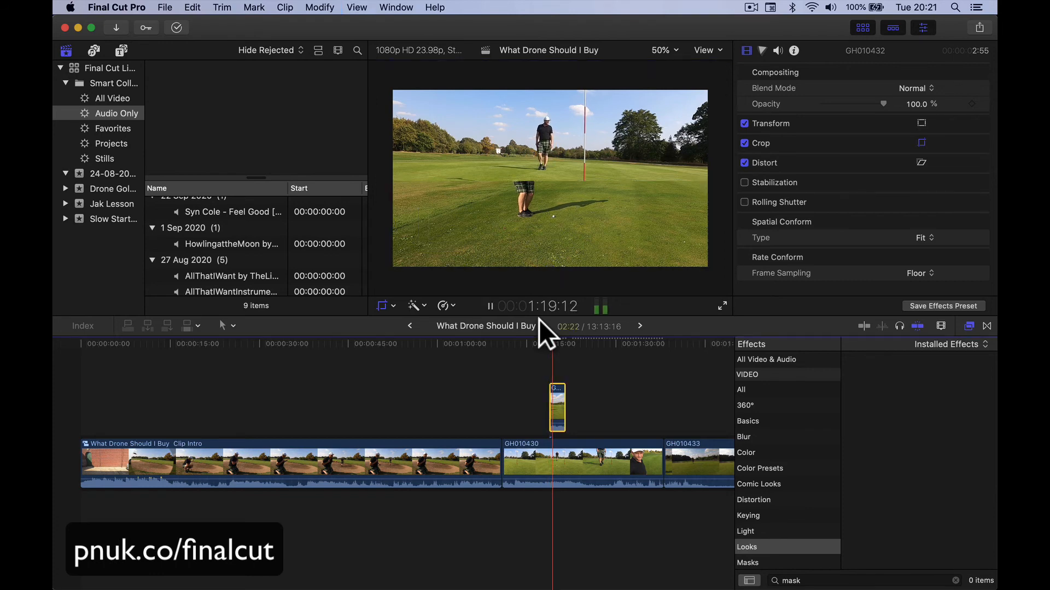
pyautogui.hotkey('shift', 'c')
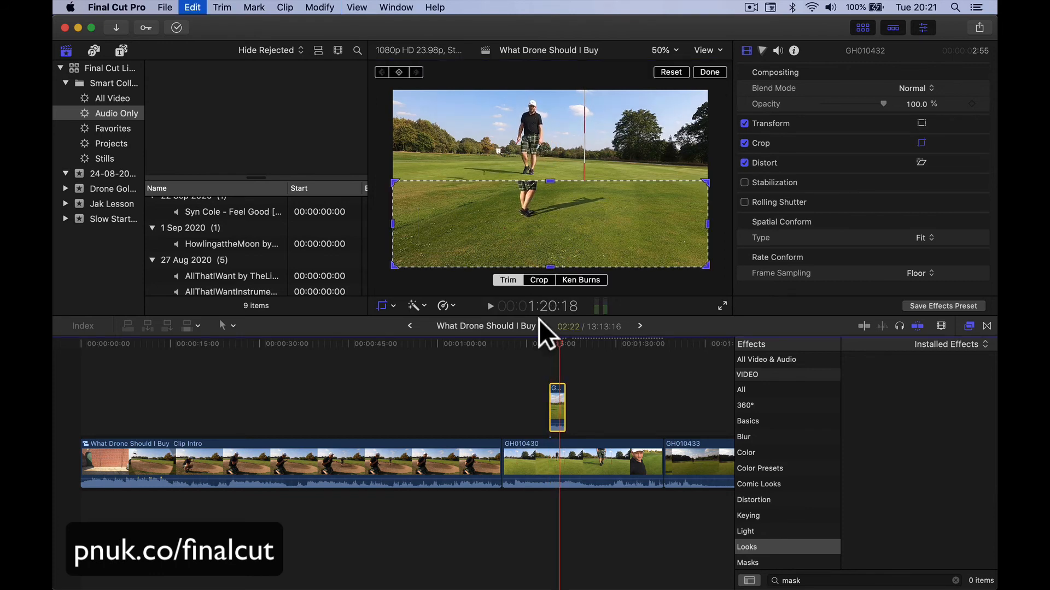
pyautogui.click(525, 365)
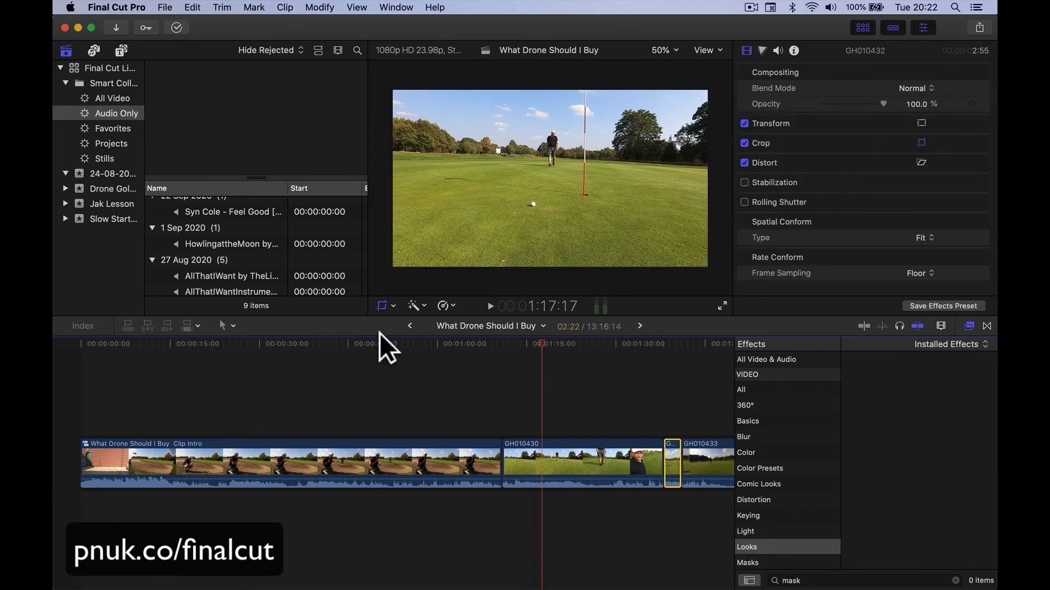
# Step: Show the Wipes transitions and skim through the GH010433 clip in the timeline
pyautogui.click(986, 327)
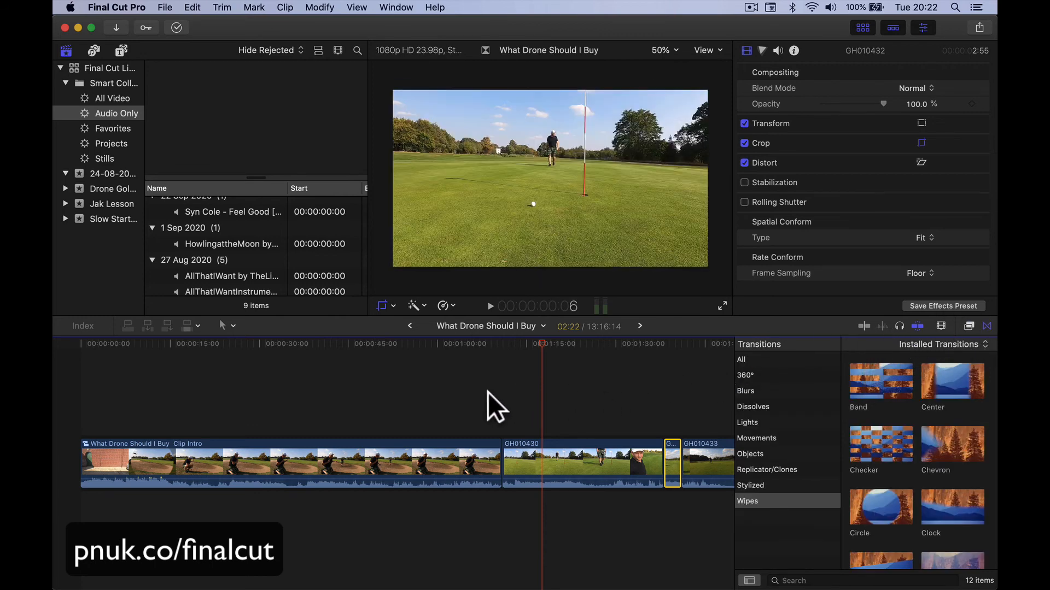
pyautogui.hscroll(5, 479, 389)
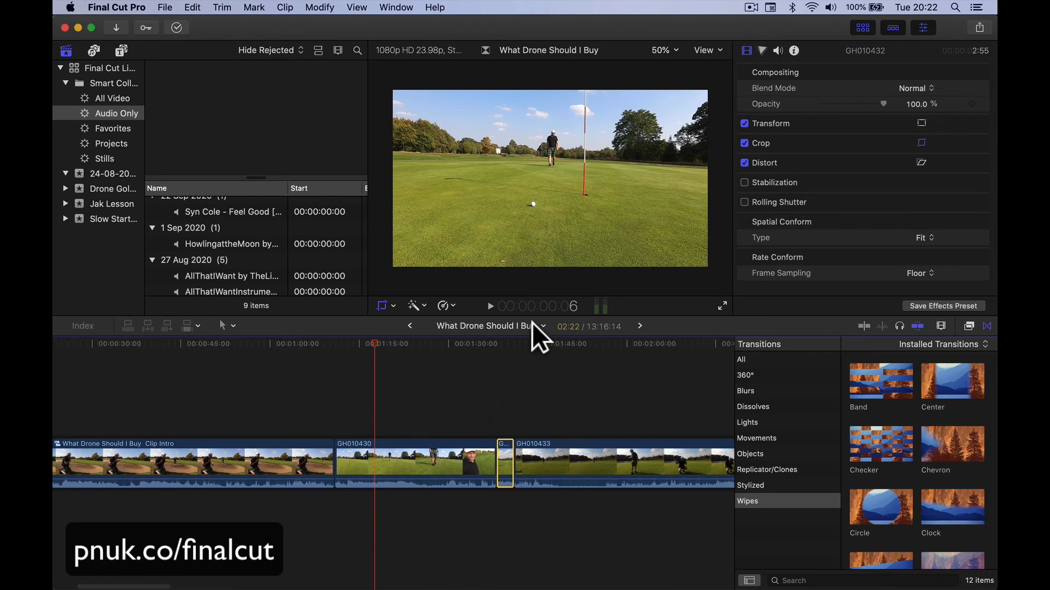
pyautogui.click(529, 343)
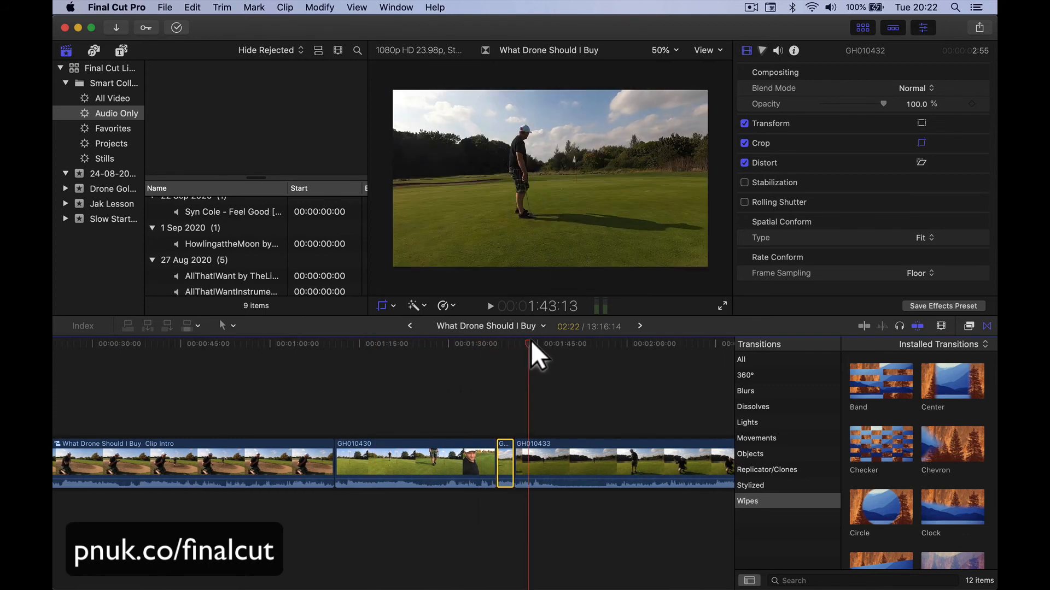
pyautogui.moveTo(531, 341); pyautogui.dragTo(635, 340)
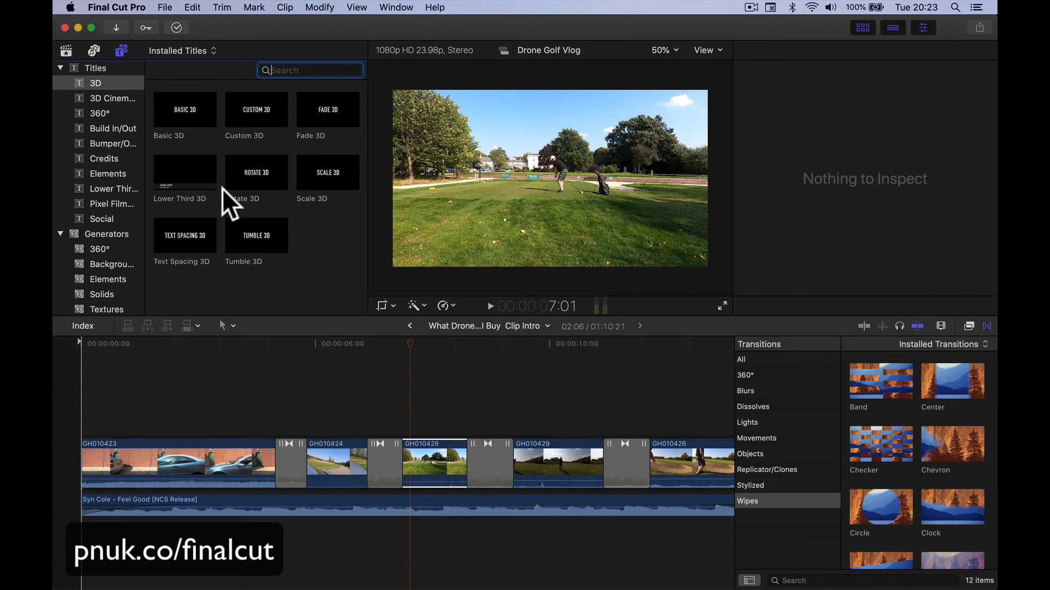
# Step: Add the Basic 3D title above the GH010423 clip, starting about one second into the intro
pyautogui.click(207, 114)
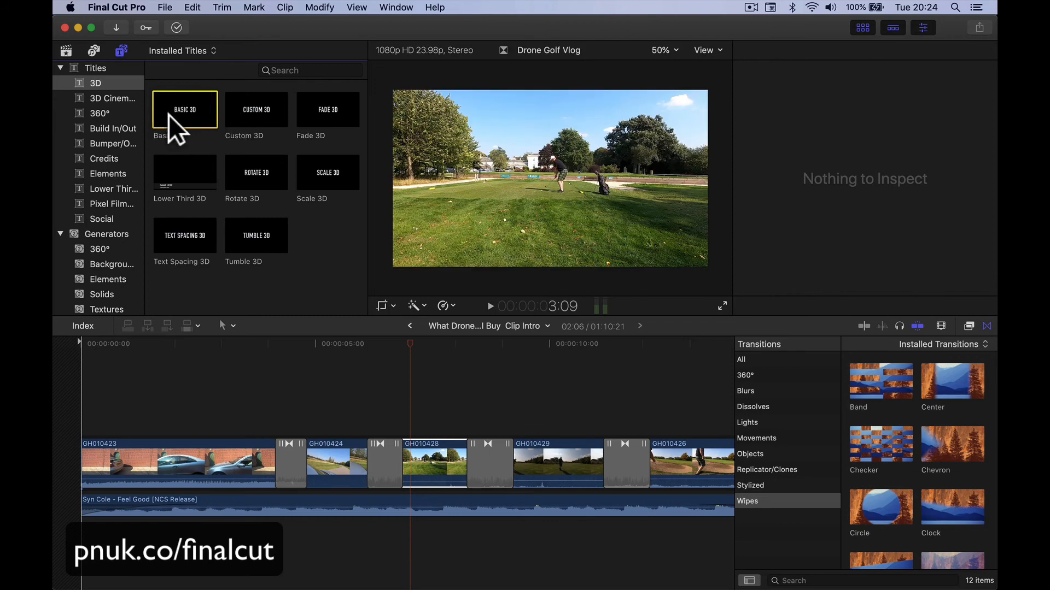
pyautogui.moveTo(175, 114); pyautogui.dragTo(128, 424)
pyautogui.press('space')
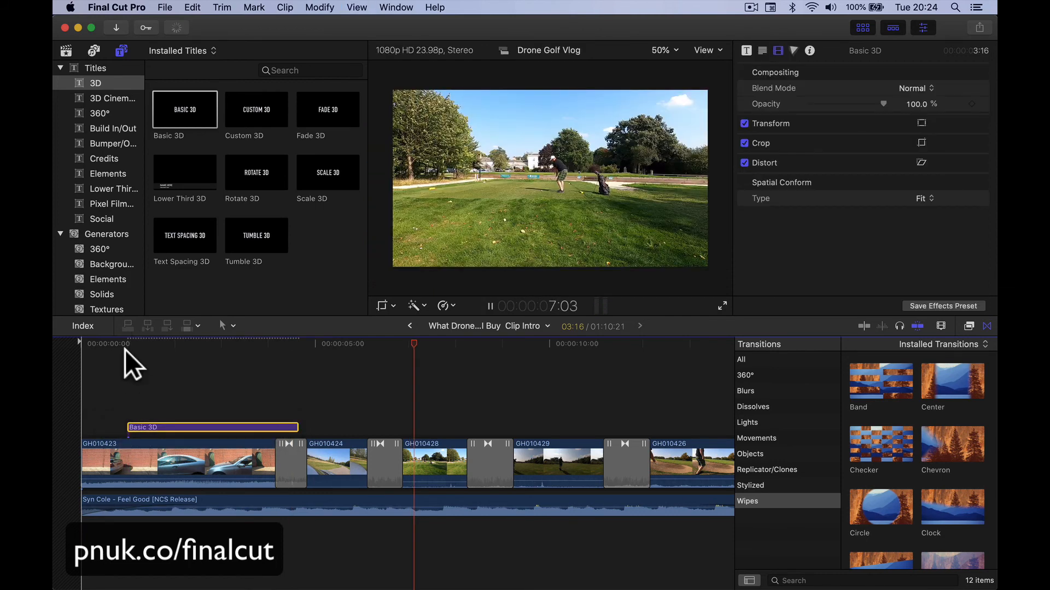
# Step: Preview the start of the intro and change the Basic 3D title's text to GOLF VLOG
pyautogui.click(85, 343)
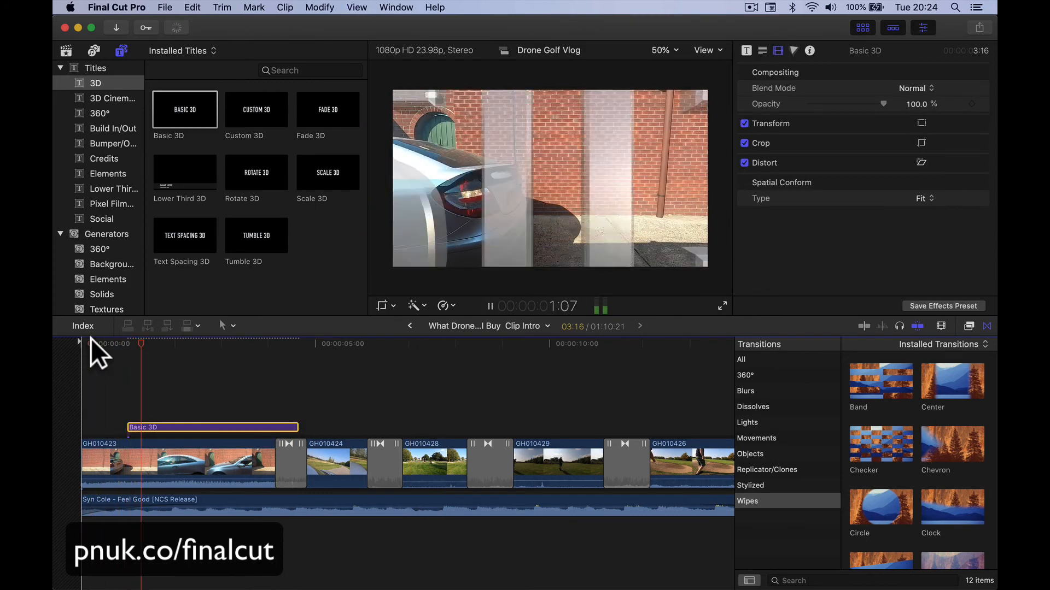
pyautogui.press('space')
pyautogui.click(570, 185)
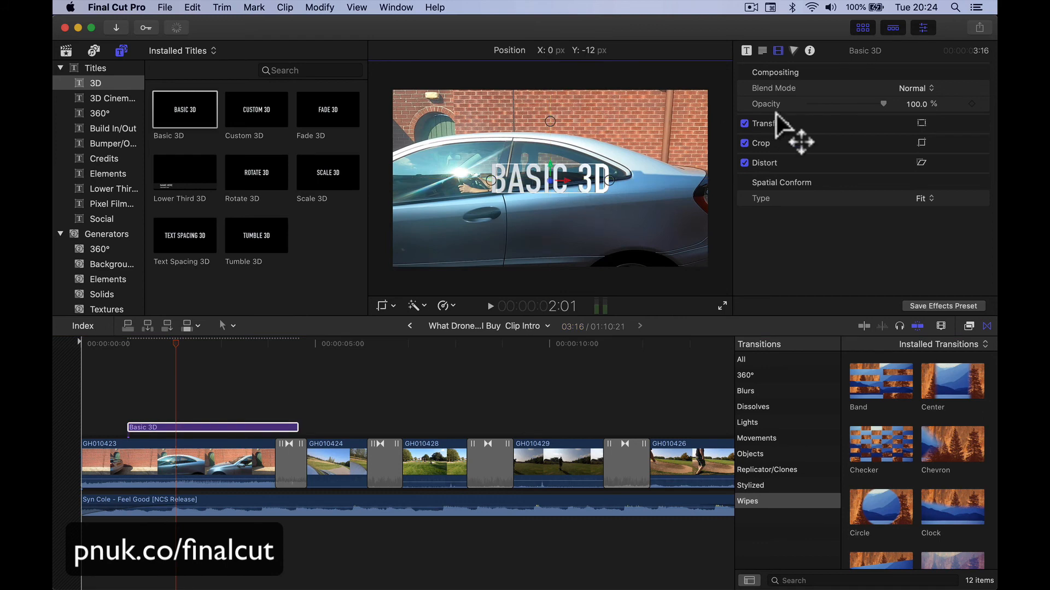
pyautogui.press('space')
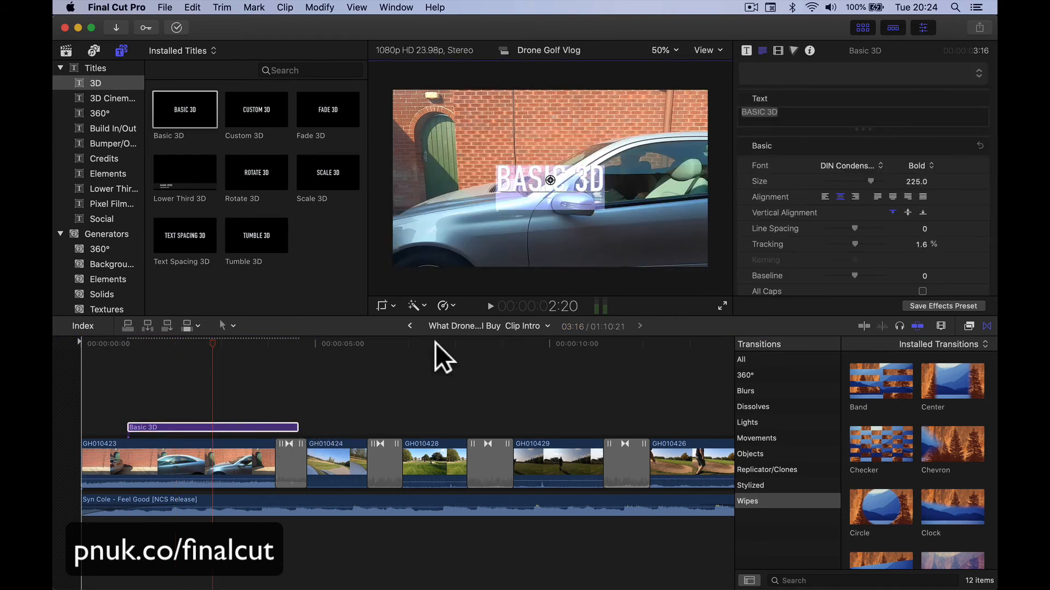
pyautogui.click(785, 111)
pyautogui.write('G')
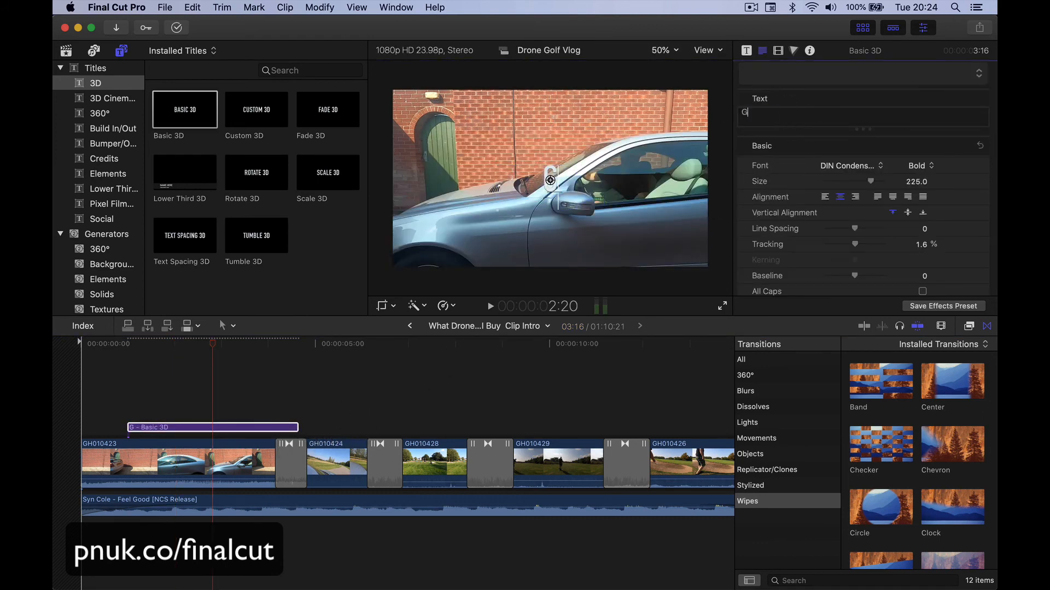
pyautogui.write('OLF VLOG')
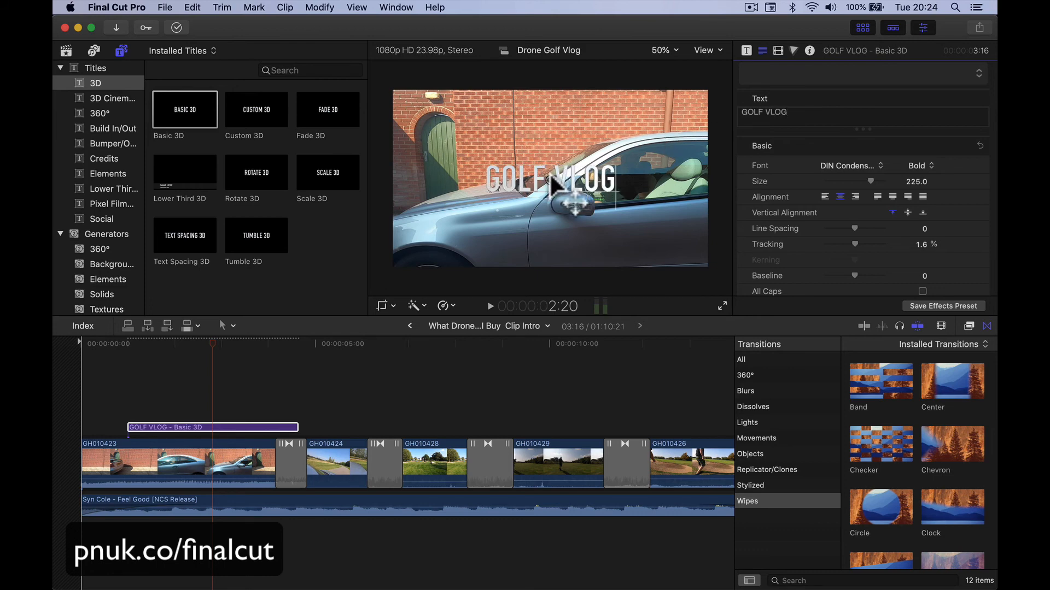
# Step: Move the GOLF VLOG title to the lower right of the frame, about X 269 px, Y -375 px, and play the intro
pyautogui.moveTo(563, 189); pyautogui.dragTo(606, 246)
pyautogui.click(84, 339)
pyautogui.press('space')
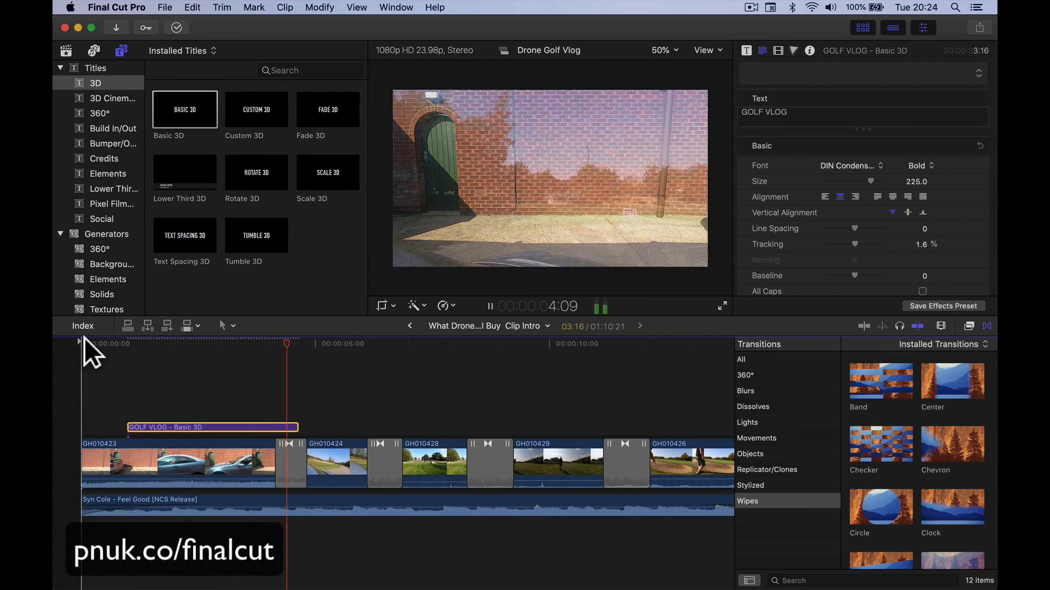
pyautogui.press('space')
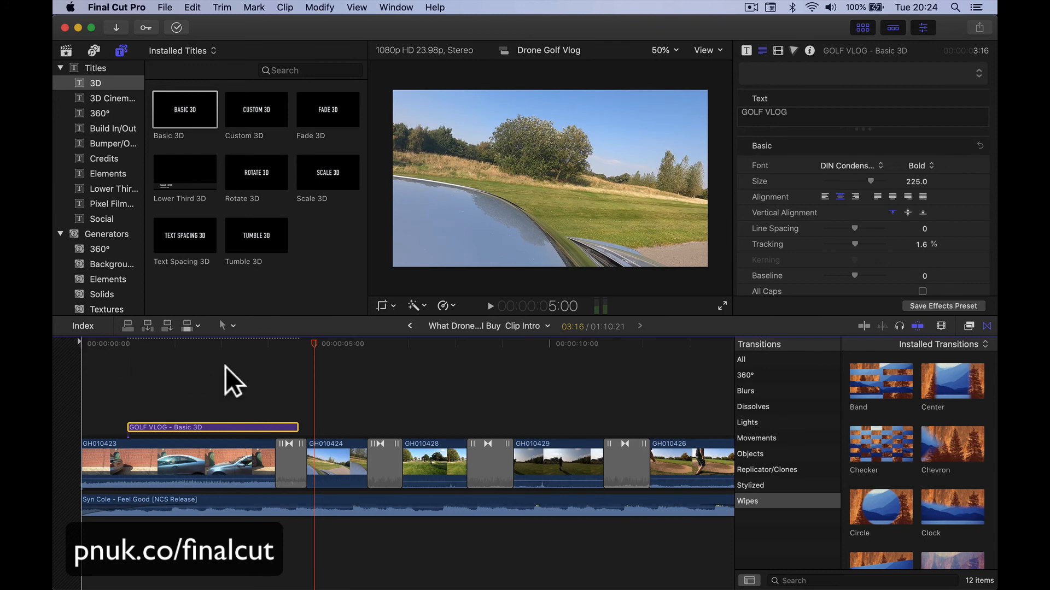
pyautogui.scroll(-5, 855, 242)
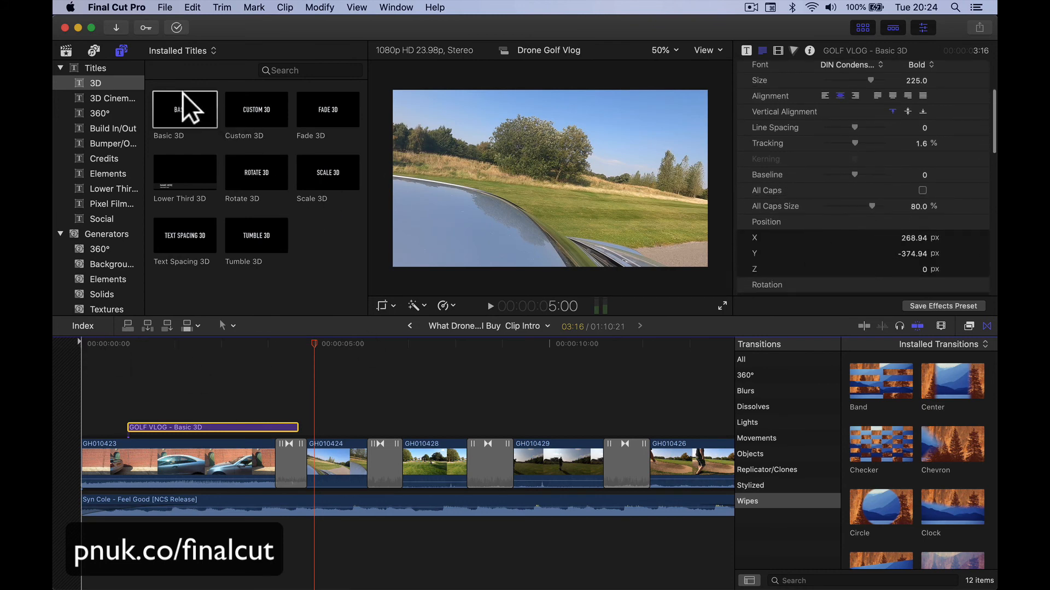
# Step: Add the 3D Cinematic Atmosphere title at the start of the intro and delete the GOLF VLOG Basic 3D title
pyautogui.click(103, 98)
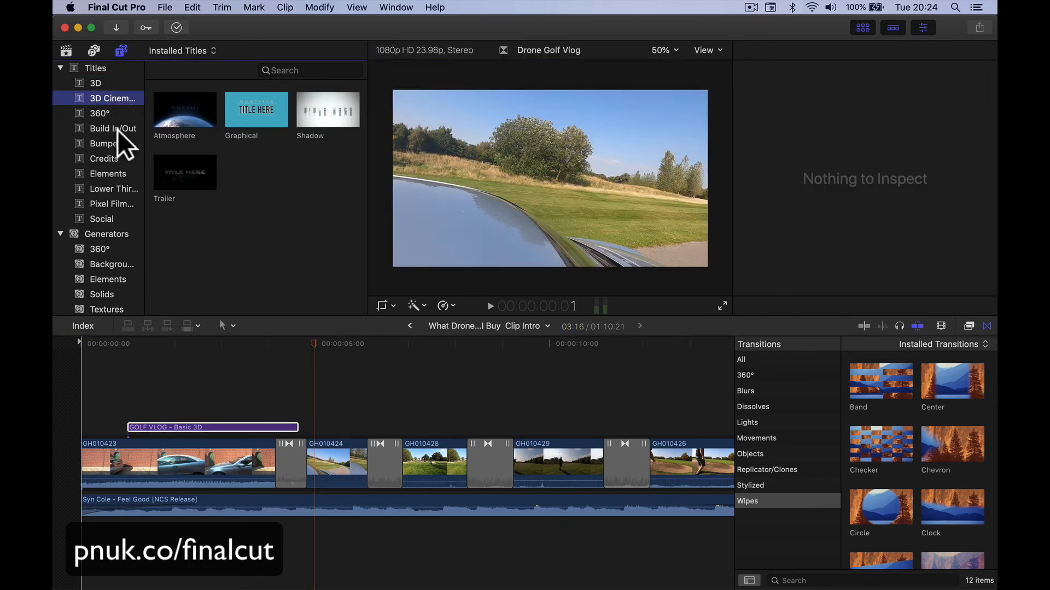
pyautogui.click(191, 119)
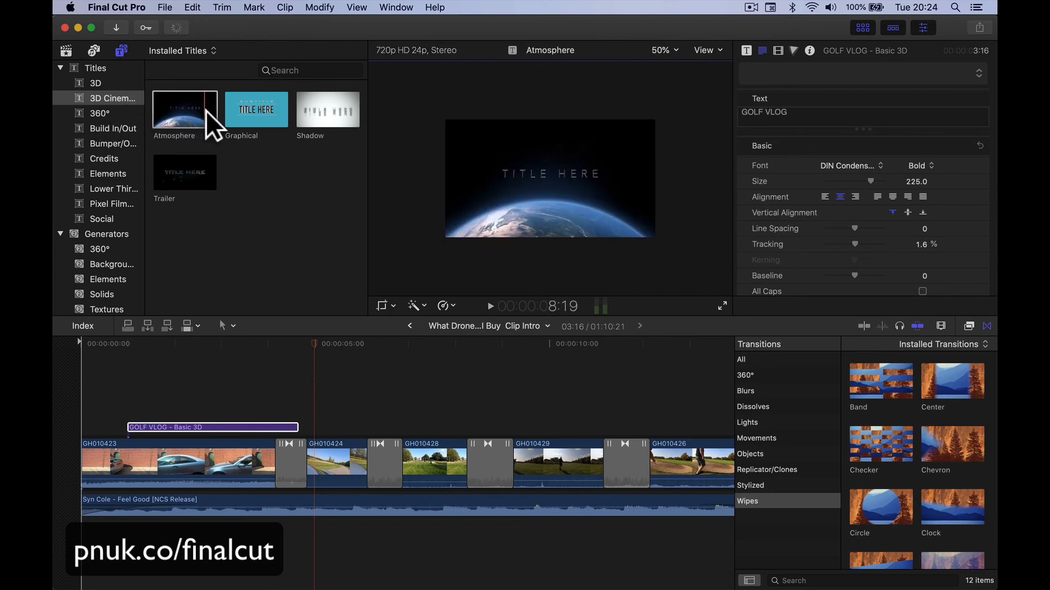
pyautogui.moveTo(199, 117); pyautogui.dragTo(110, 427)
pyautogui.click(155, 424)
pyautogui.press('BackSpace')
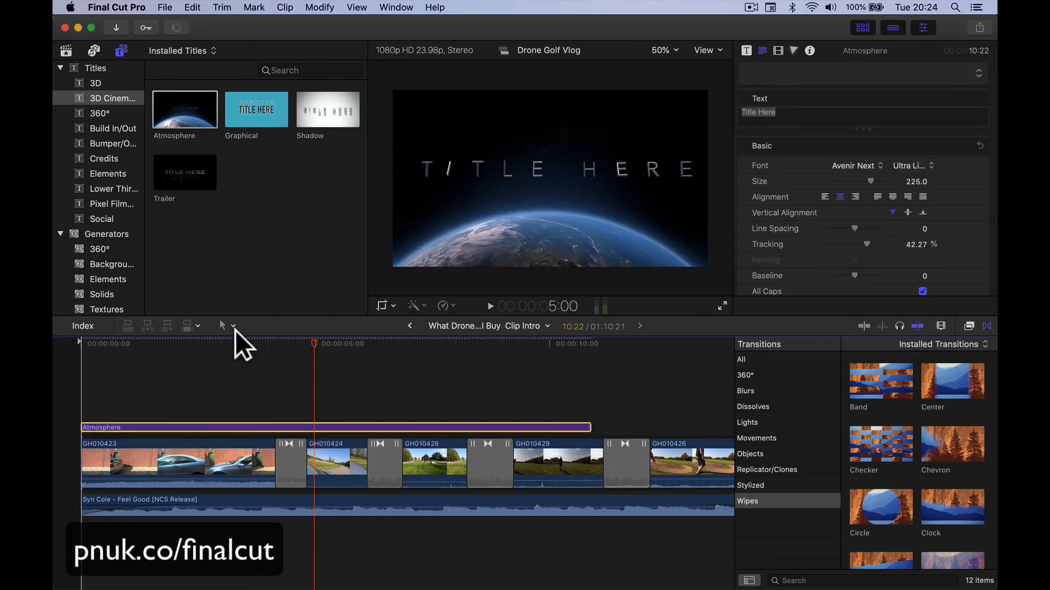
# Step: Set the Atmosphere title's text to Golf Vlog and play the intro from its start
pyautogui.click(781, 118)
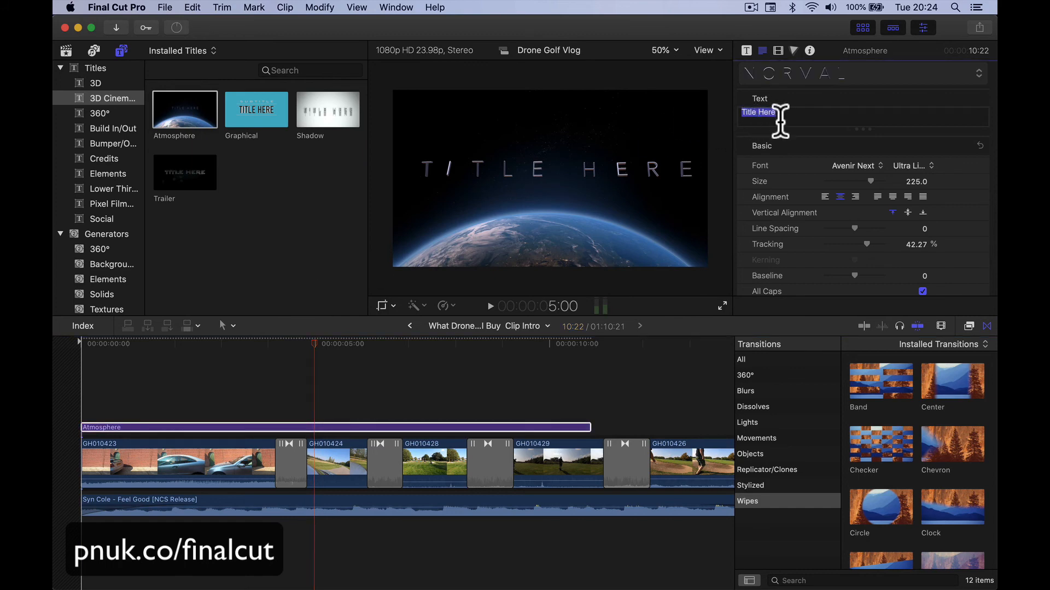
pyautogui.write('Golf Cl')
pyautogui.press('BackSpace')
pyautogui.press('BackSpace')
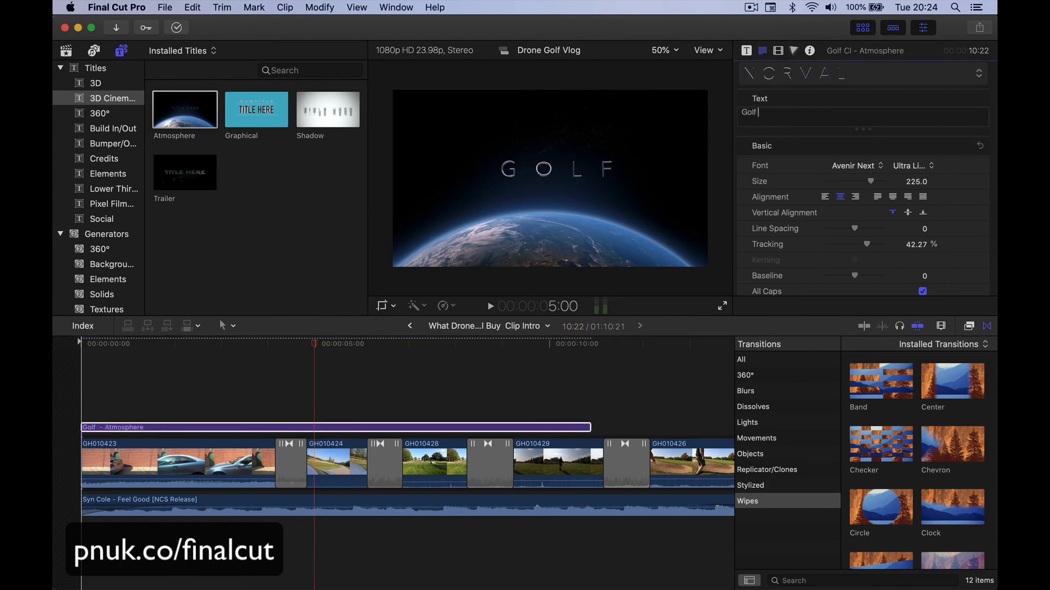
pyautogui.write('Vlog')
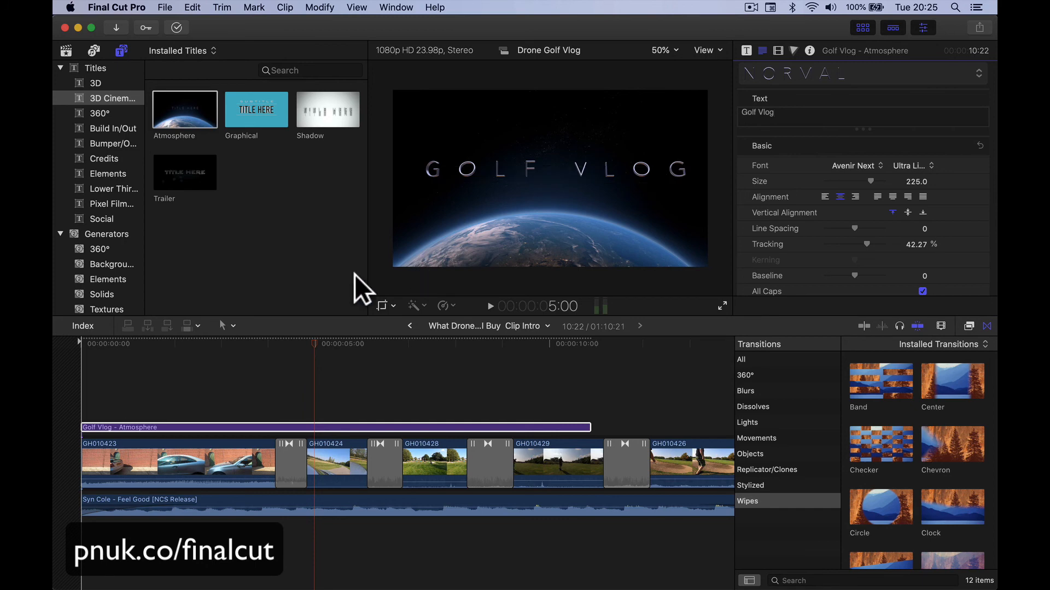
pyautogui.click(81, 341)
pyautogui.press('space')
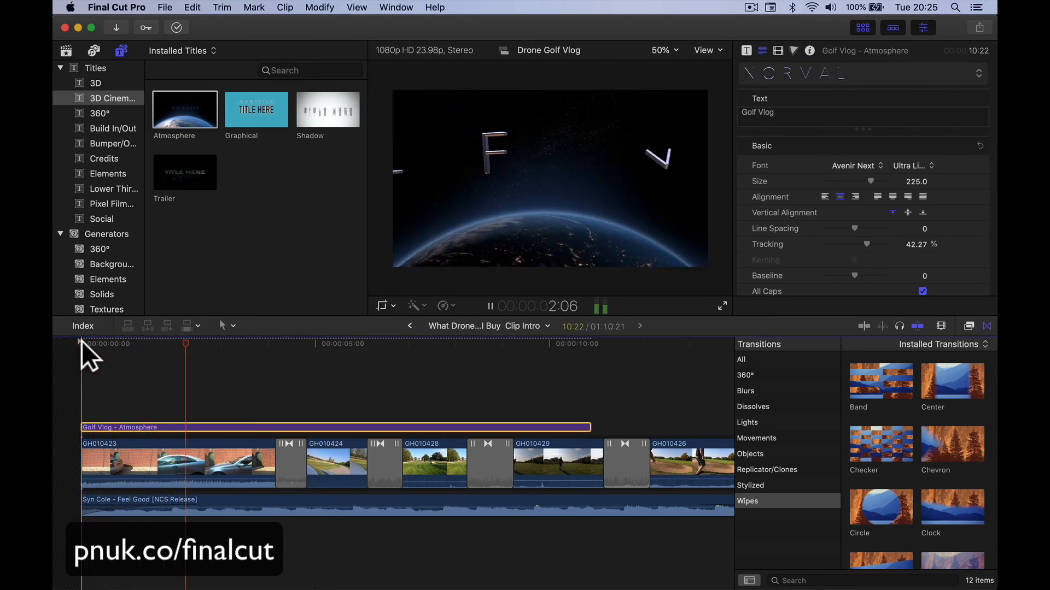
pyautogui.press('space')
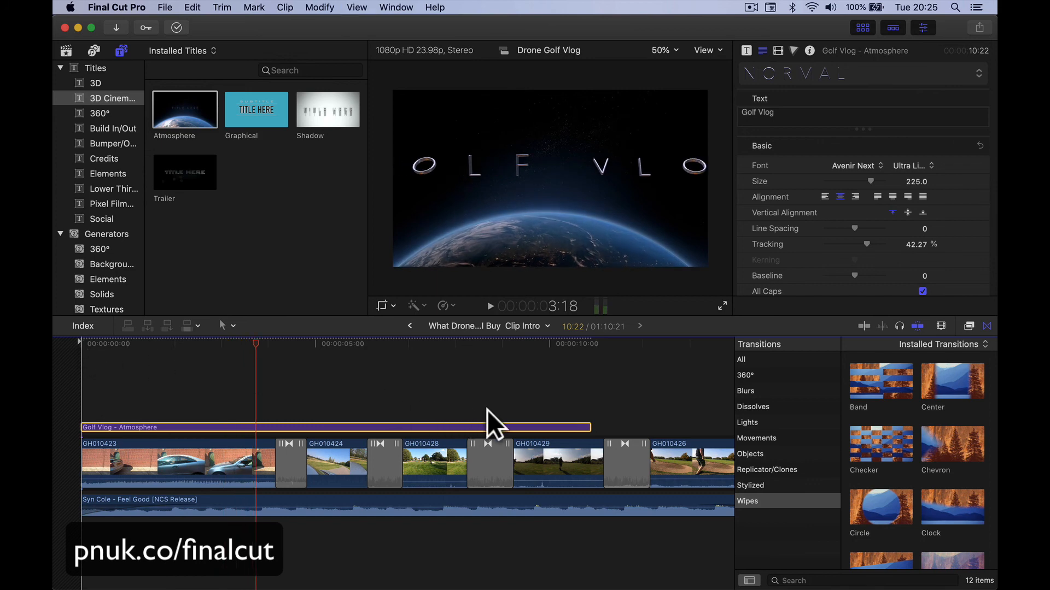
# Step: Shorten the Atmosphere title to a duration of 3:07 and play the intro from the beginning
pyautogui.moveTo(582, 421); pyautogui.dragTo(232, 427)
pyautogui.click(78, 337)
pyautogui.press('space')
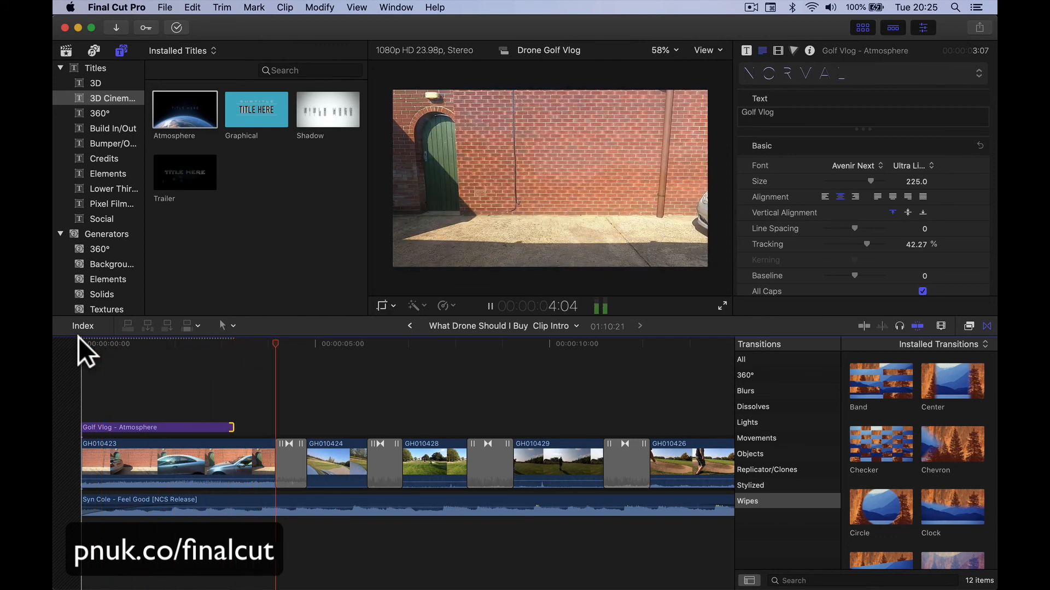
pyautogui.press('space')
# Step: Delete the Golf Vlog Atmosphere title from above the GH010423 clip
pyautogui.click(189, 429)
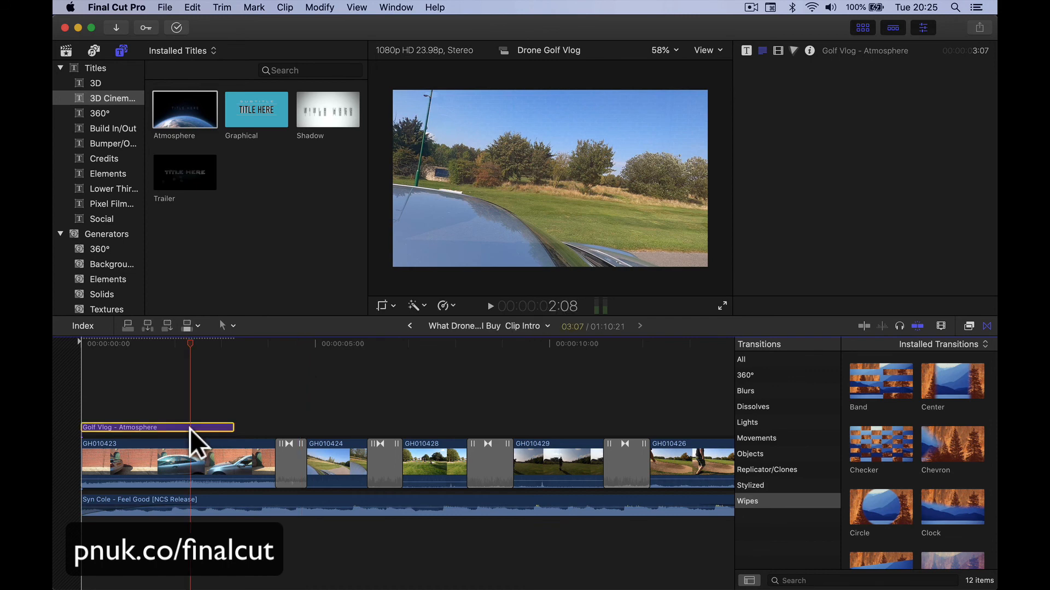
pyautogui.press('Delete')
pyautogui.hscroll(5, 189, 429)
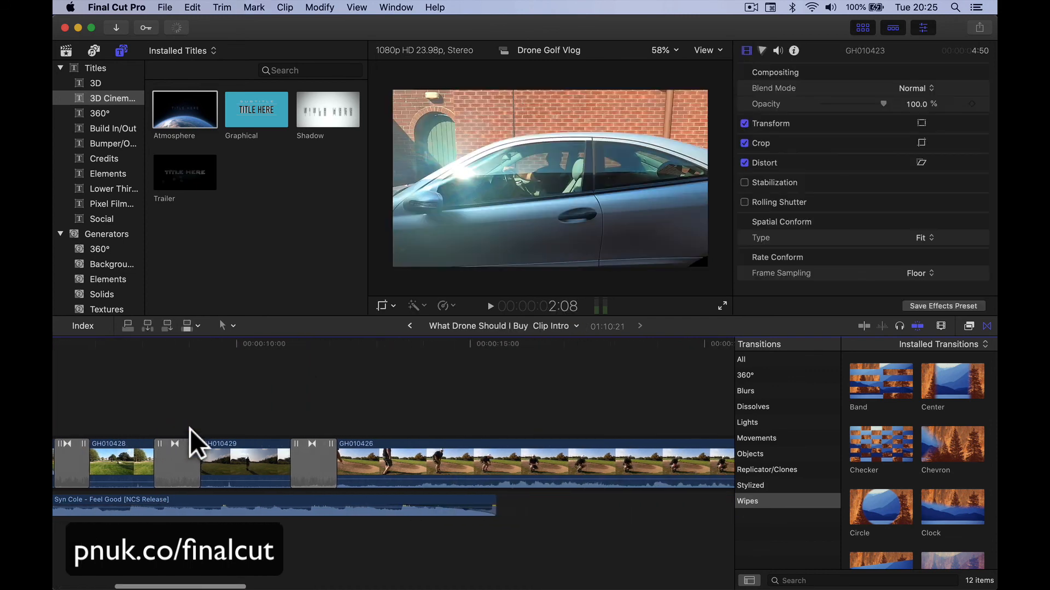
# Step: Browse the Social, Elements, Pixel Film and Lower Thirds title categories for other title styles
pyautogui.click(92, 220)
pyautogui.click(102, 172)
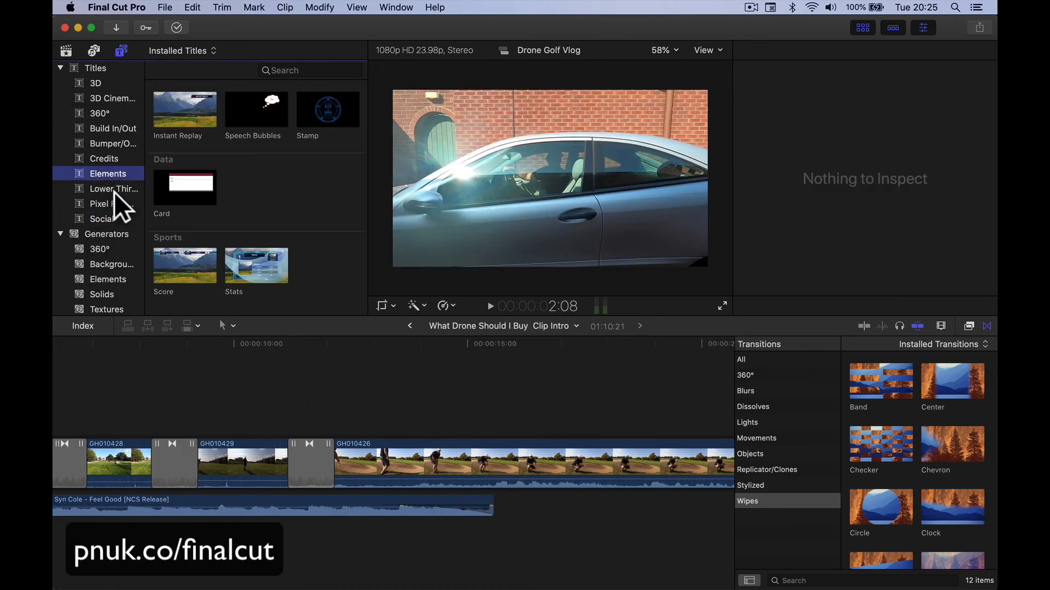
pyautogui.hscroll(-5, 140, 372)
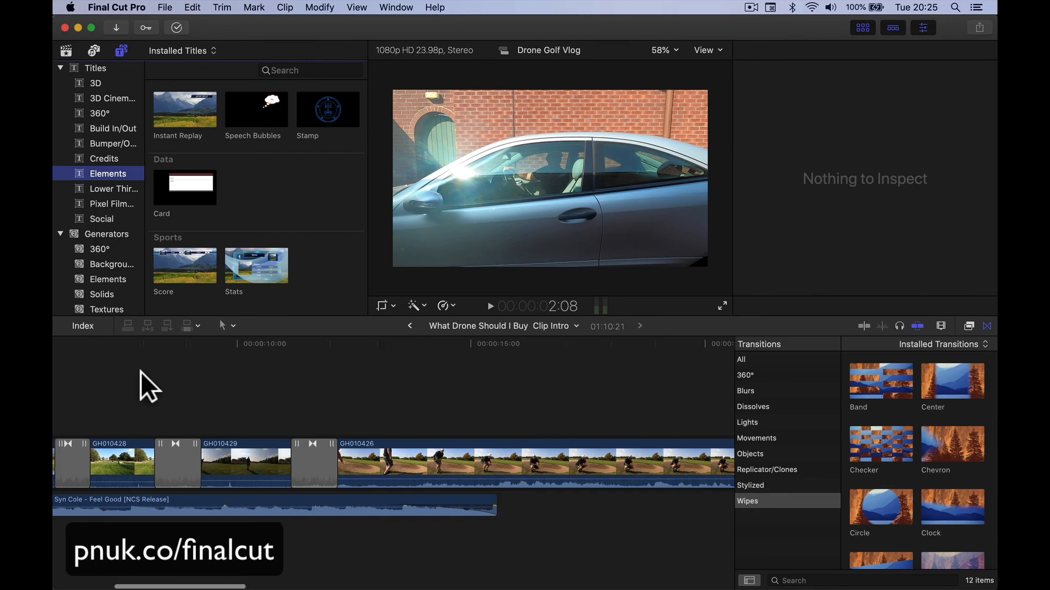
pyautogui.click(106, 204)
pyautogui.click(103, 219)
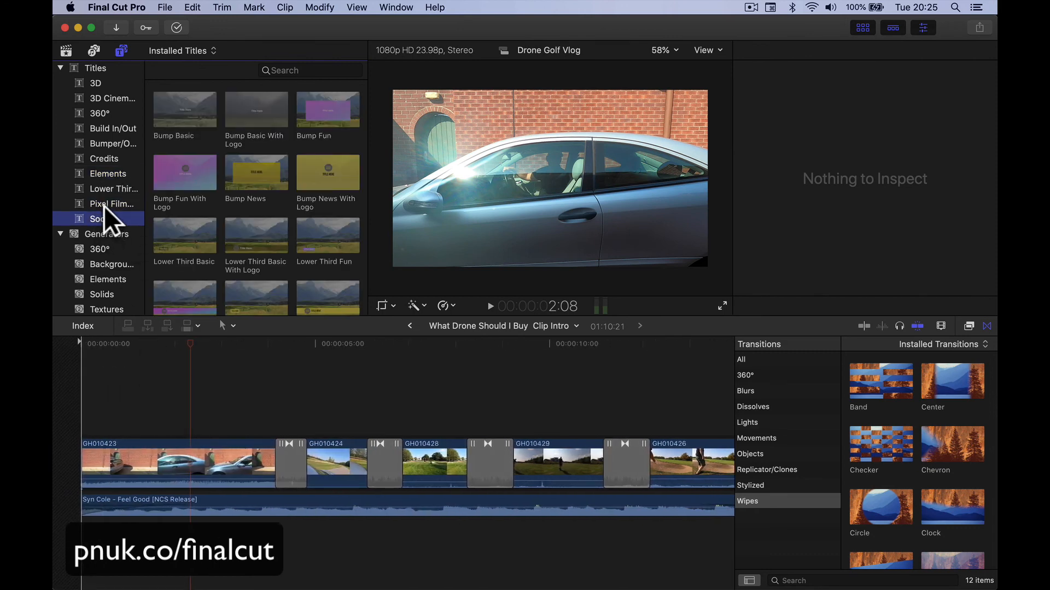
pyautogui.click(104, 204)
pyautogui.click(103, 220)
pyautogui.click(111, 189)
pyautogui.scroll(-10, 255, 166)
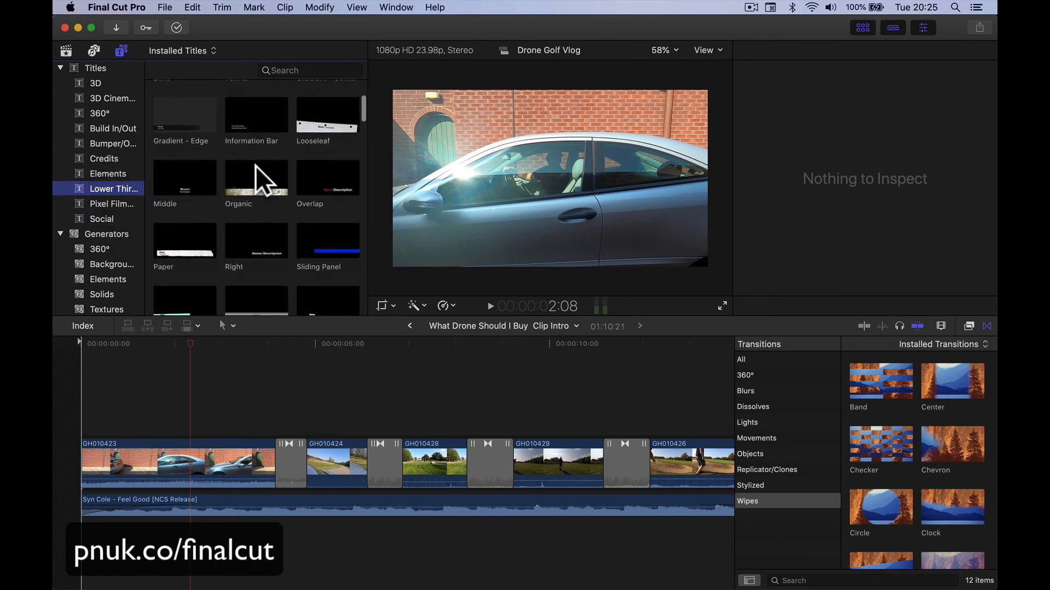
pyautogui.scroll(-10, 255, 166)
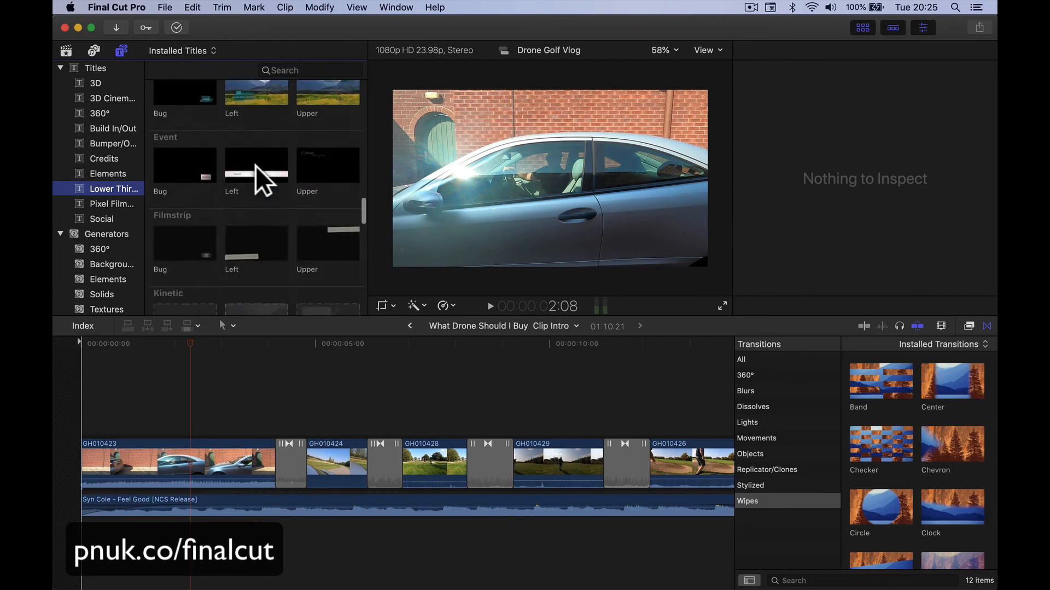
# Step: Add the Comic Book Push In title from the Credits category above GH010423 at the start of the timeline
pyautogui.click(106, 172)
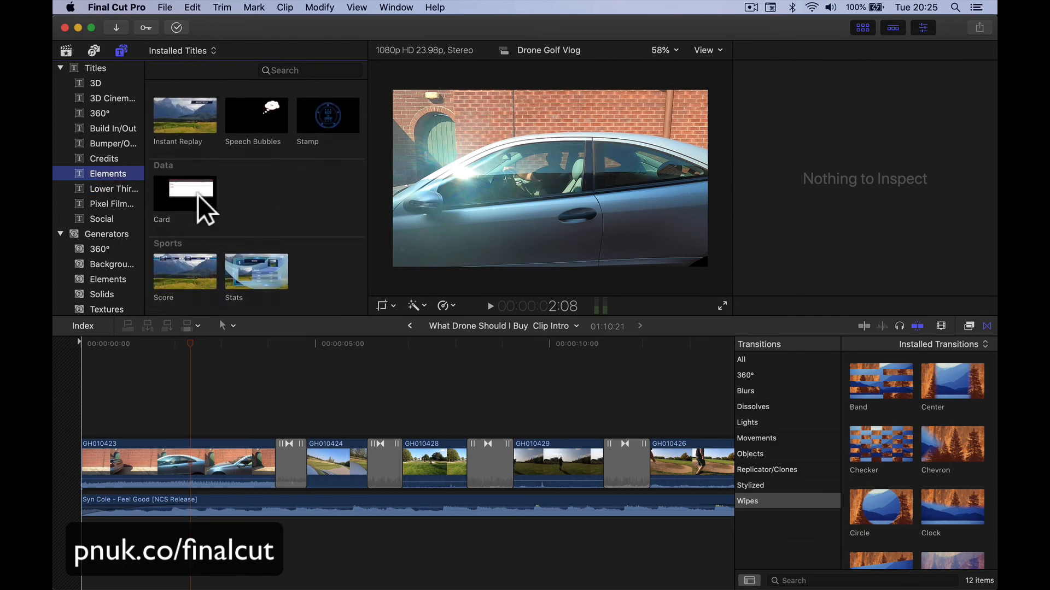
pyautogui.click(114, 158)
pyautogui.moveTo(187, 266); pyautogui.dragTo(87, 427)
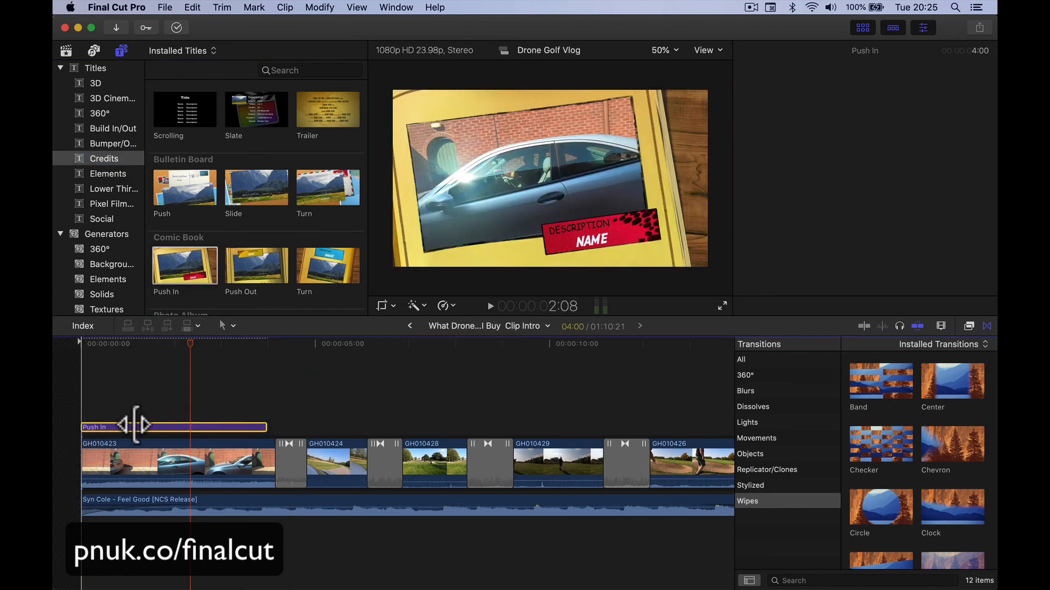
# Step: Replace the NAME line of the Push In title with GOLF VLOG
pyautogui.doubleClick(591, 238)
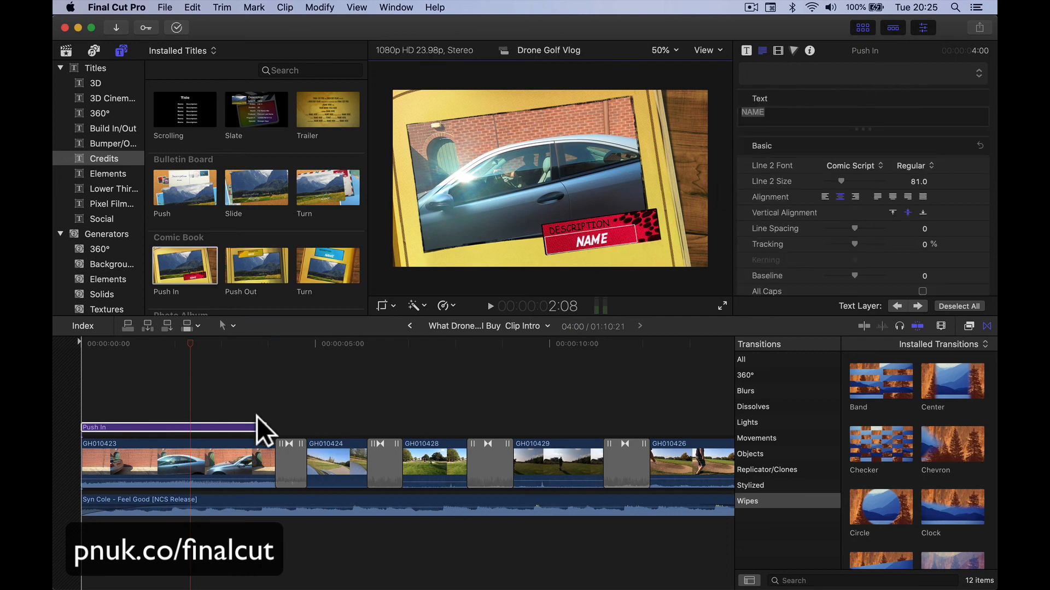
pyautogui.doubleClick(226, 427)
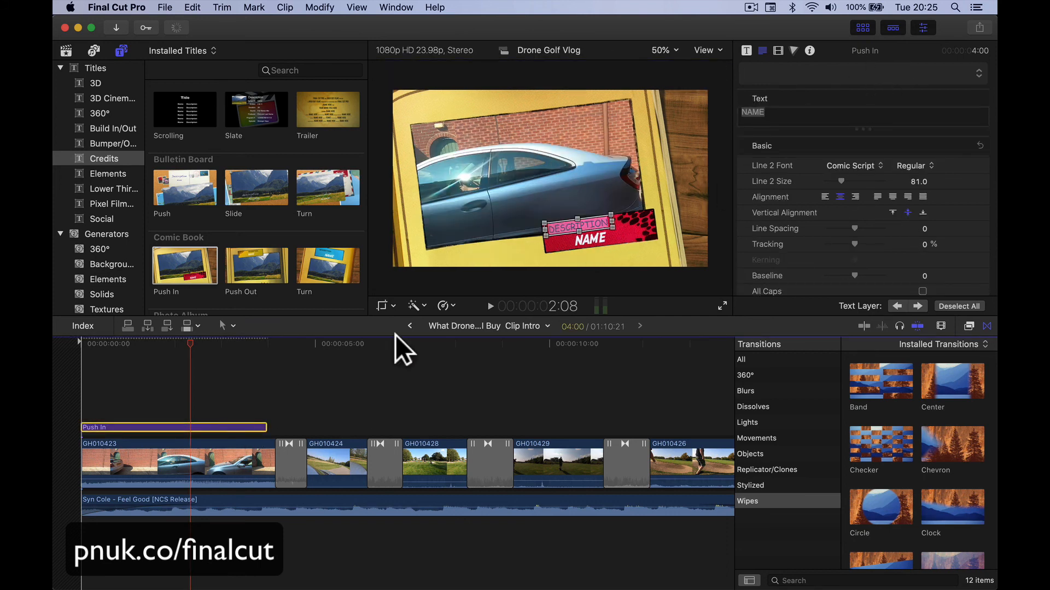
pyautogui.doubleClick(595, 239)
pyautogui.click(794, 114)
pyautogui.press('super+a')
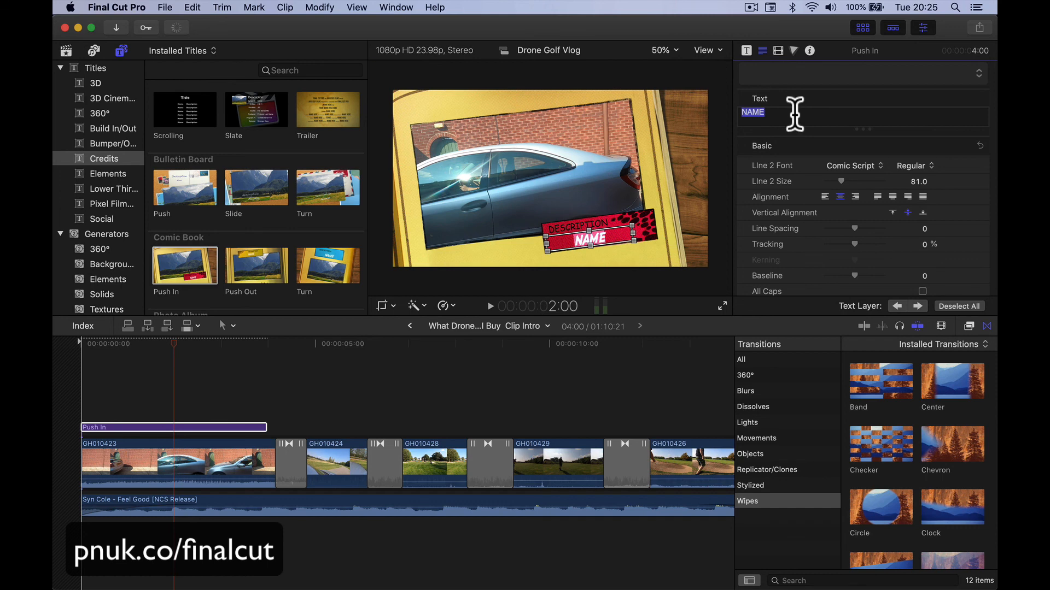
pyautogui.write('GOLF VLOG')
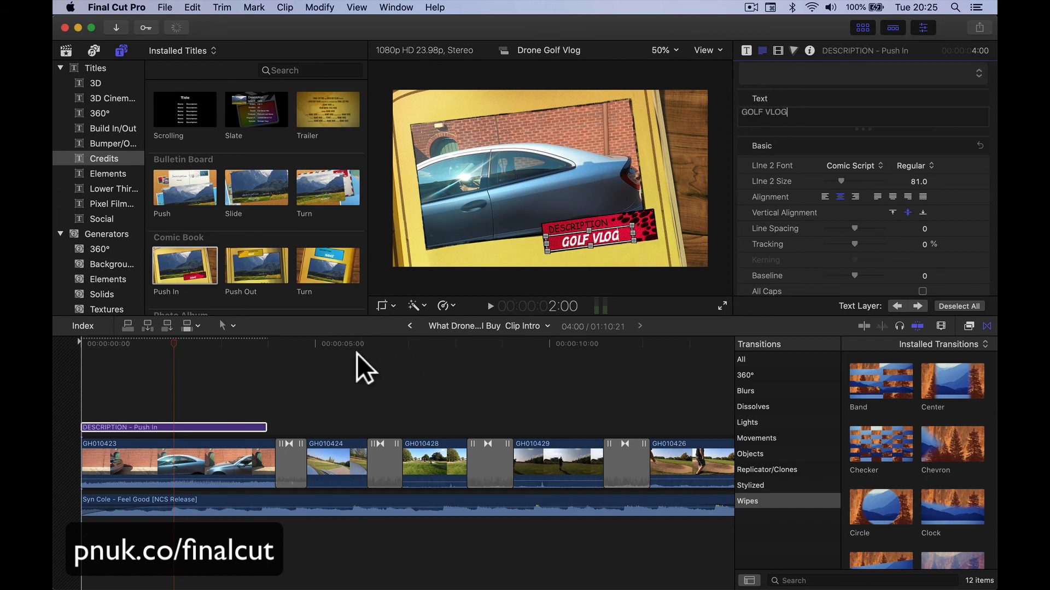
# Step: Extend the Push In title to the end of the GH010423 clip, 4:04 long, and play the intro full screen
pyautogui.click(265, 427)
pyautogui.moveTo(265, 427); pyautogui.dragTo(273, 427)
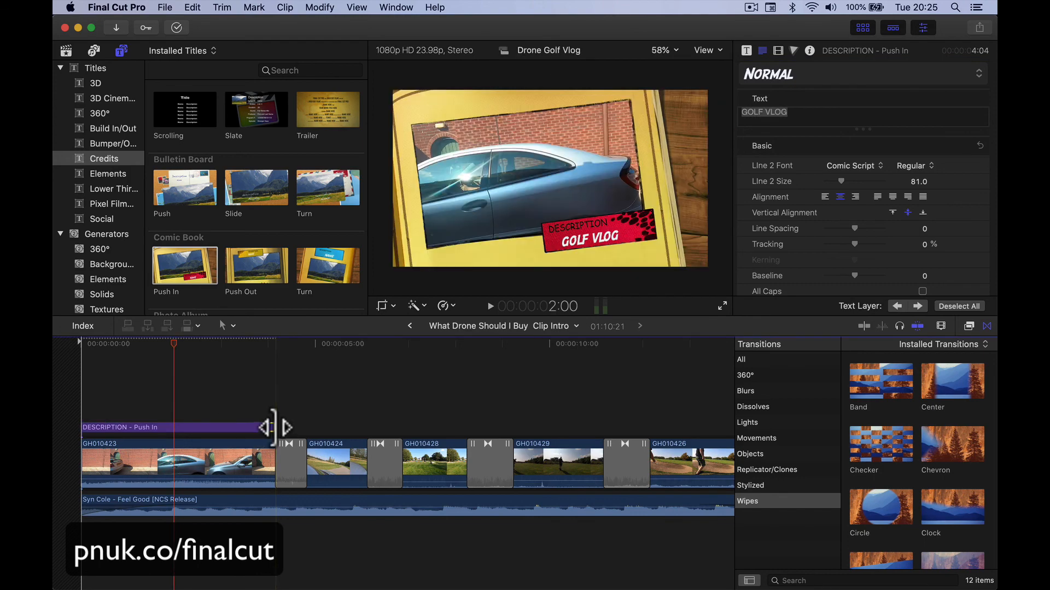
pyautogui.click(721, 305)
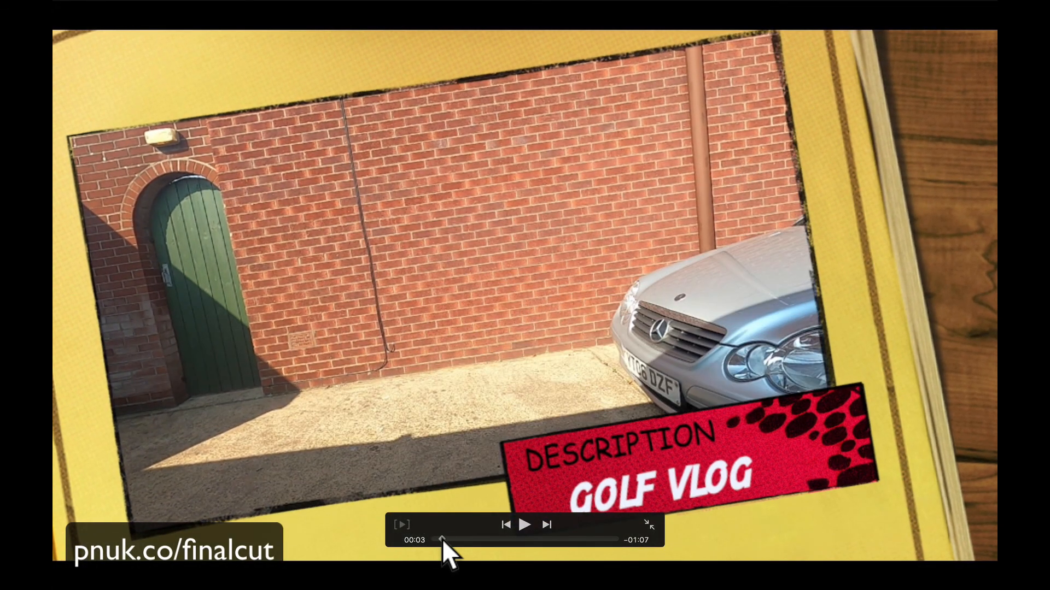
pyautogui.moveTo(442, 539); pyautogui.dragTo(418, 539)
pyautogui.press('space')
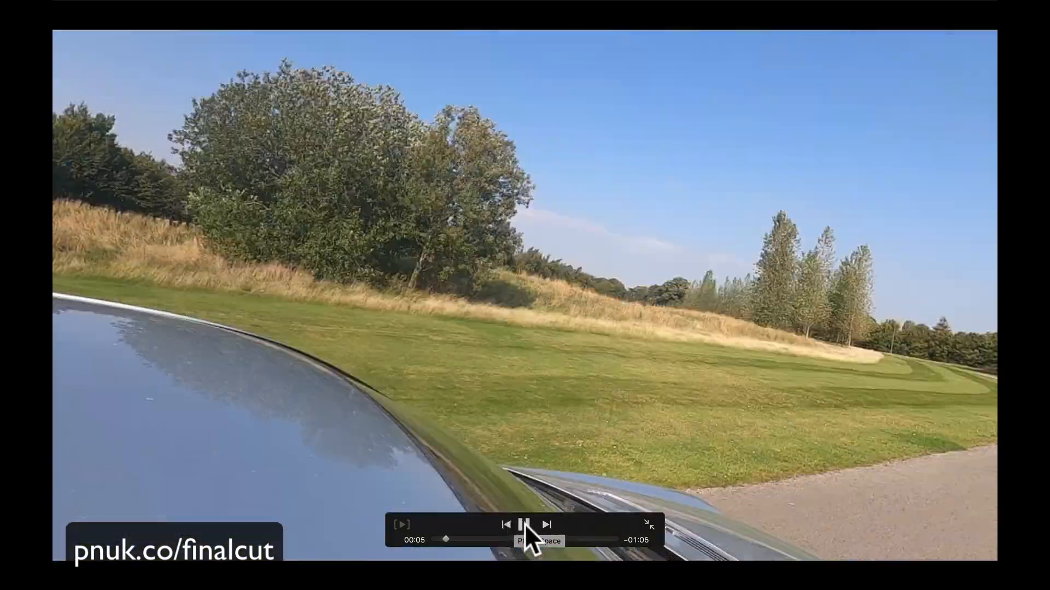
pyautogui.click(523, 525)
pyautogui.click(649, 520)
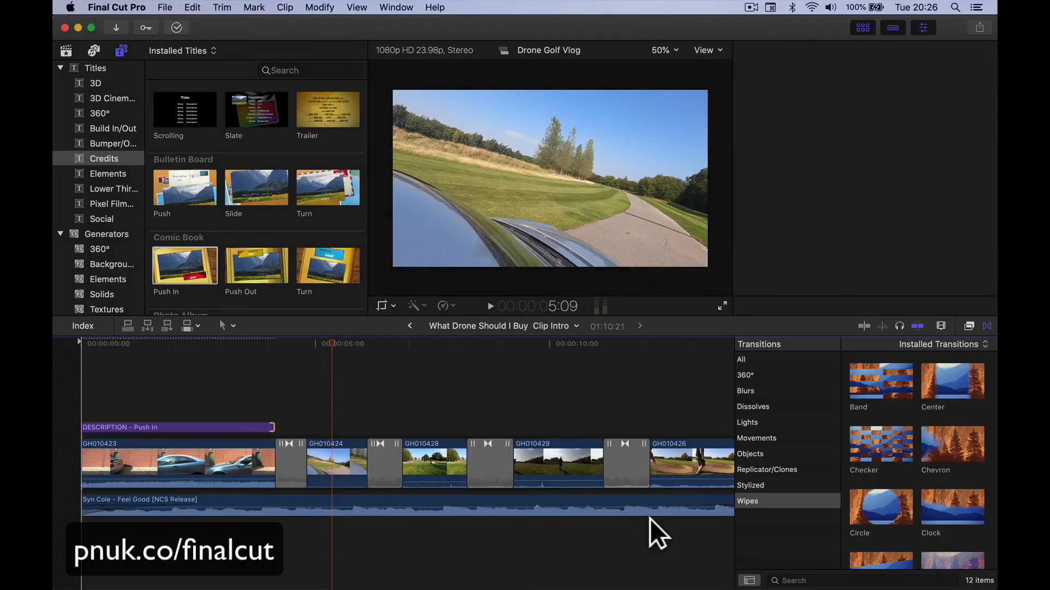
# Step: Delete the Push In title above GH010423 and show the titles in the Pixel Film category
pyautogui.click(248, 422)
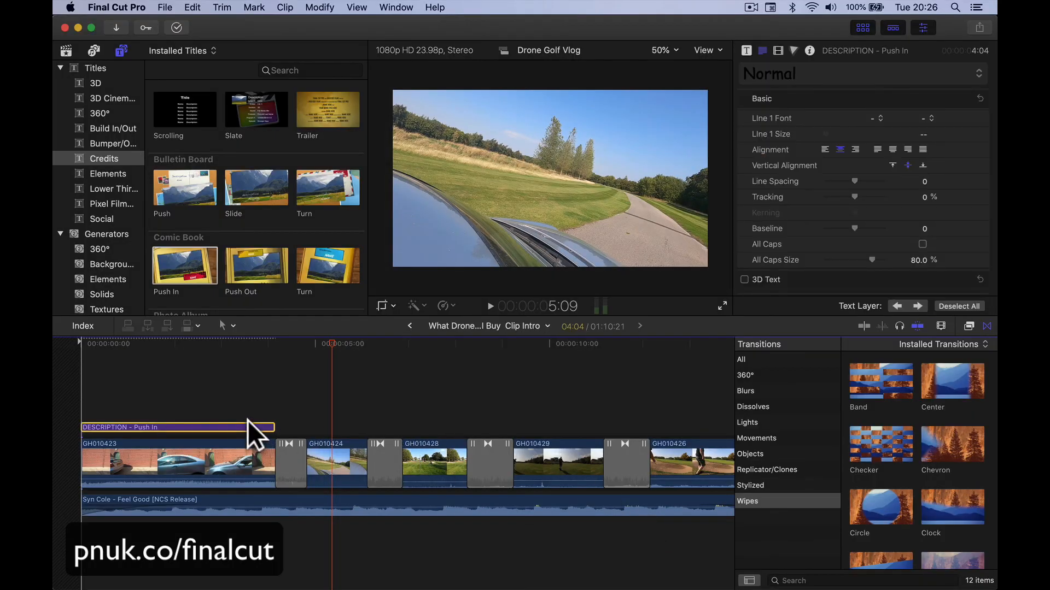
pyautogui.press('Delete')
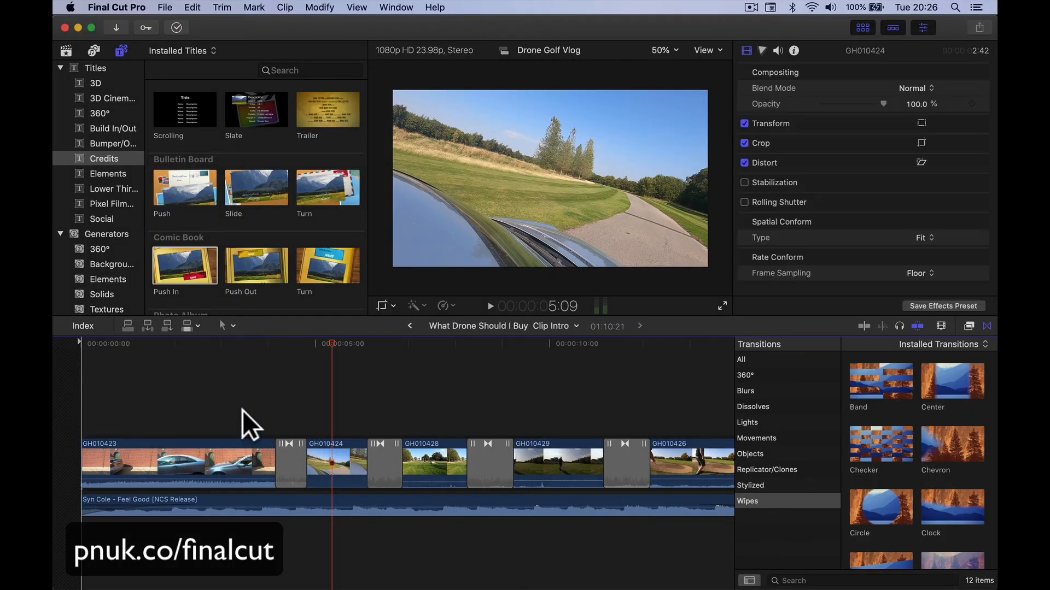
pyautogui.click(104, 203)
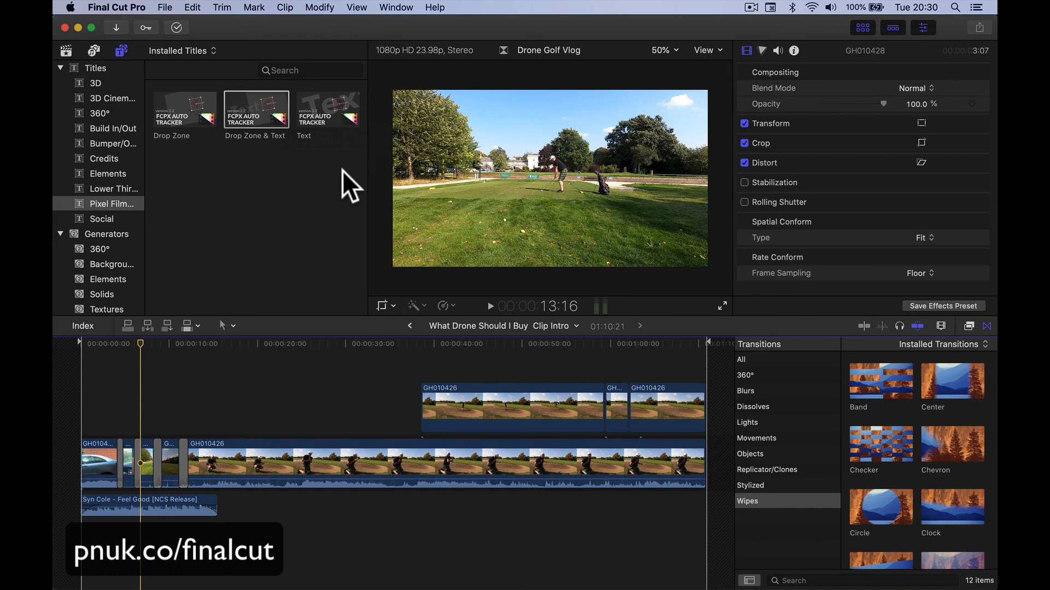
# Step: Switch to Chrome, view the Final Cut Pro X free trial page and its Mac App Store page, and dismiss the downloads bar
pyautogui.moveTo(405, 587)
pyautogui.click(403, 559)
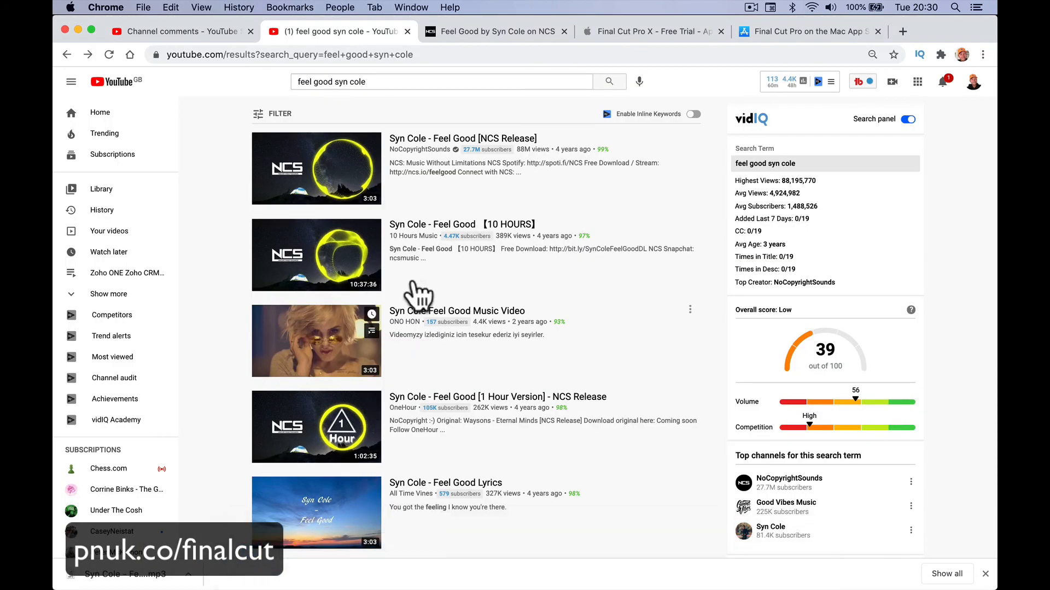
pyautogui.click(624, 34)
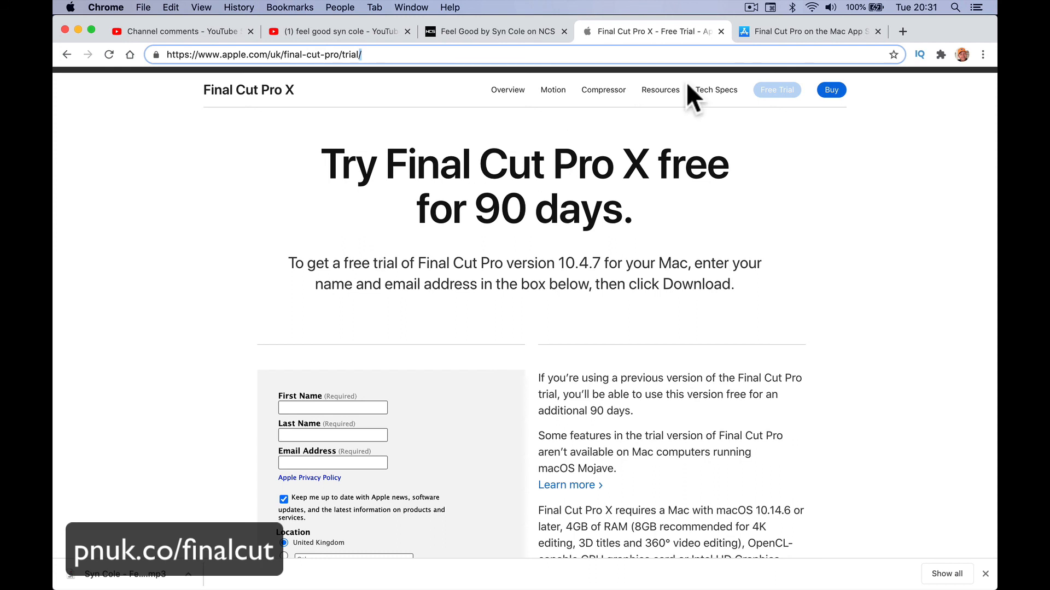
pyautogui.click(786, 28)
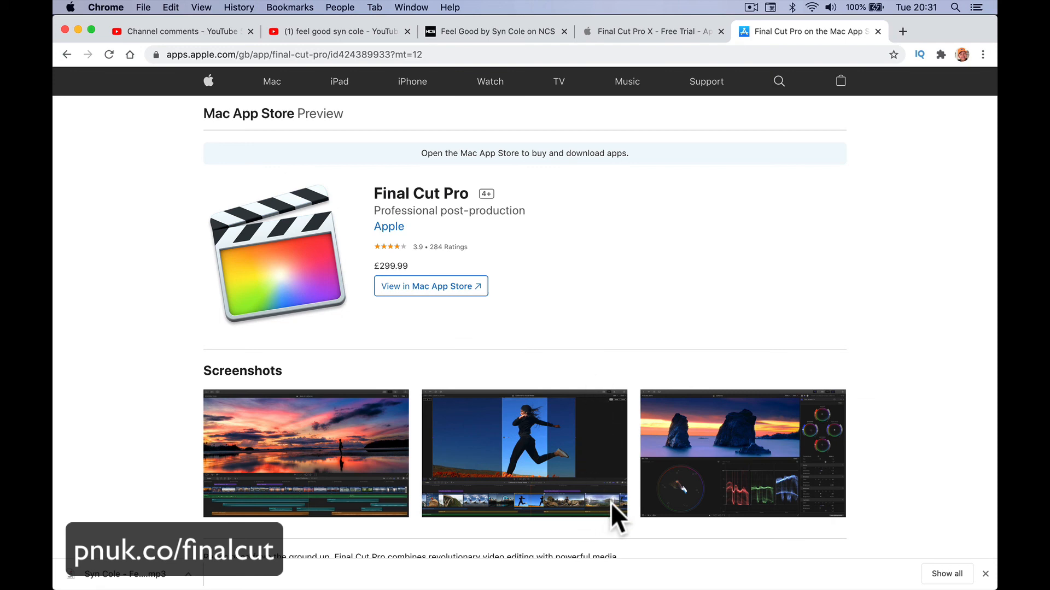
pyautogui.click(985, 574)
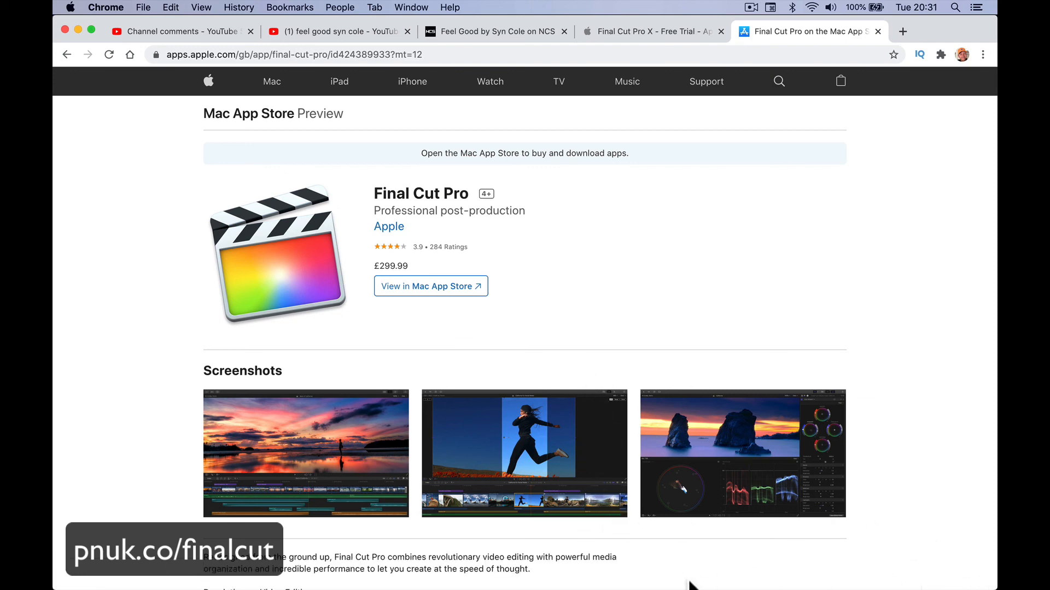
pyautogui.moveTo(621, 574)
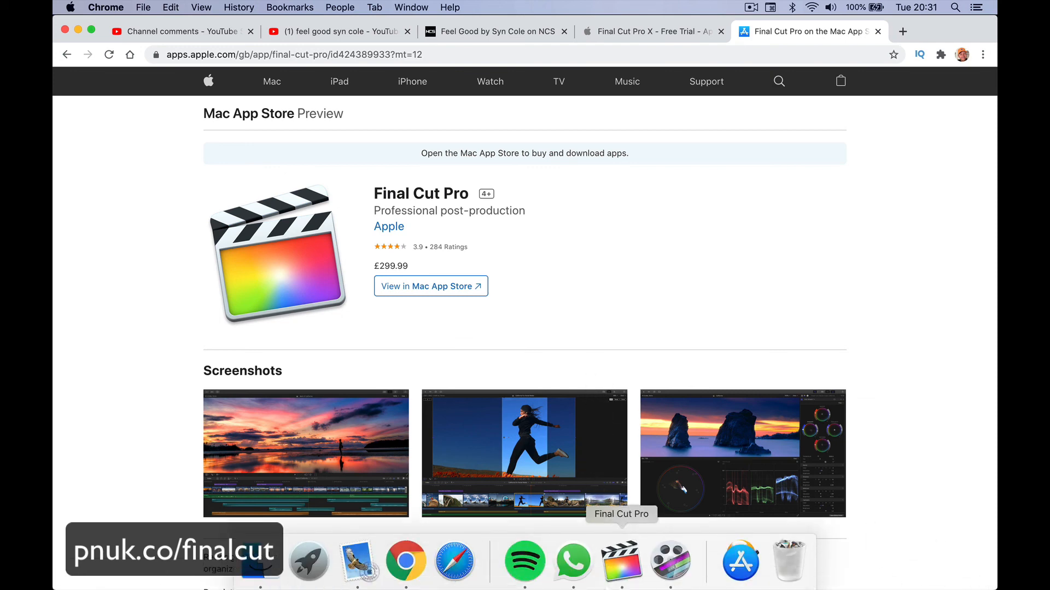